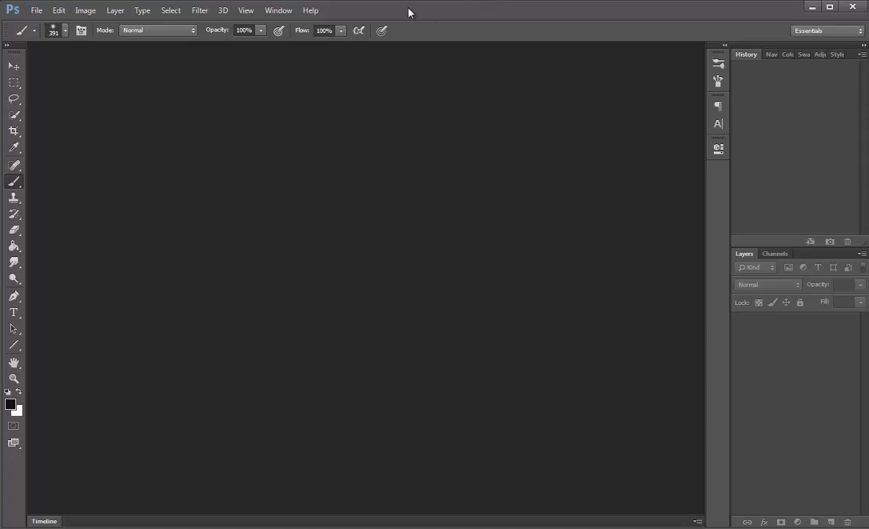
Step: Create a new 320 × 30 pixel document with a transparent background
{"action": "left_click", "coordinate": [35, 11]}
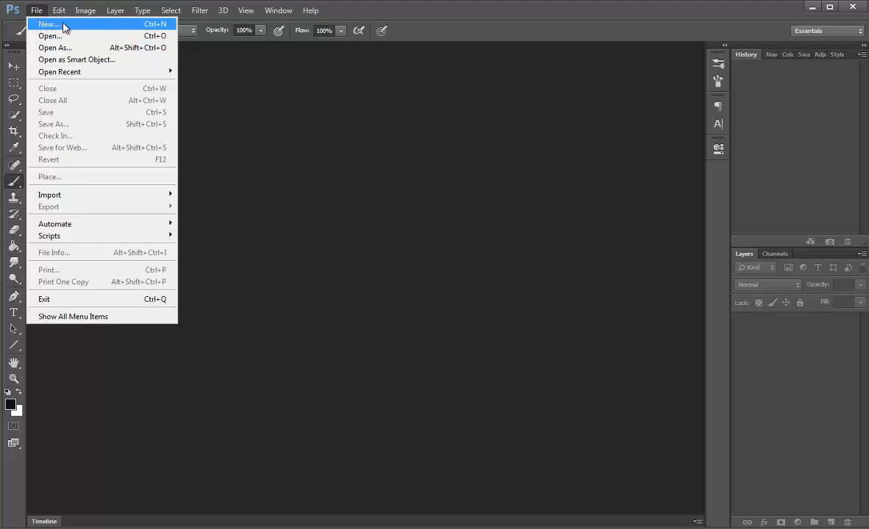
{"action": "left_click", "coordinate": [60, 25]}
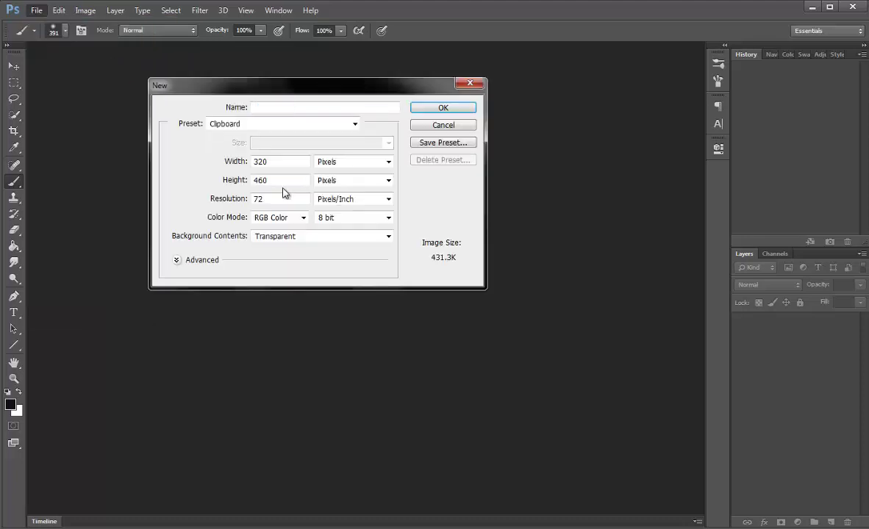
{"action": "left_click_drag", "start_coordinate": [310, 91], "coordinate": [450, 201]}
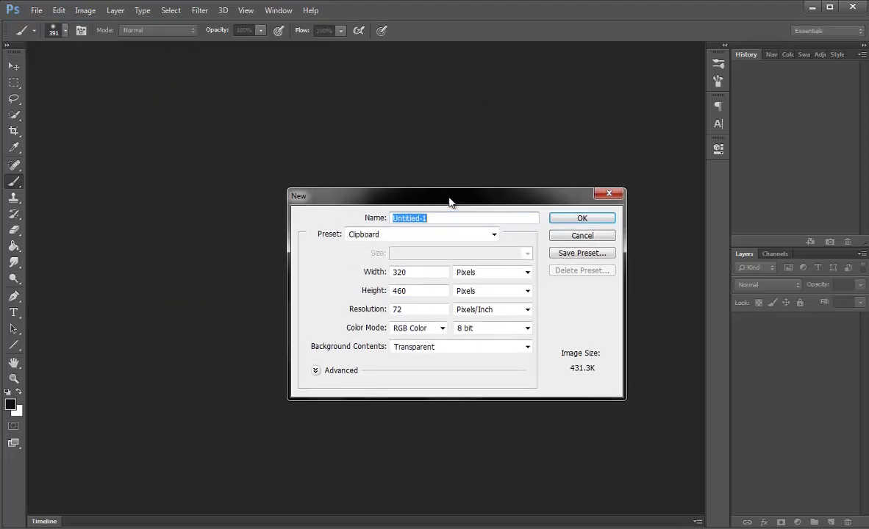
{"action": "double_click", "coordinate": [434, 273]}
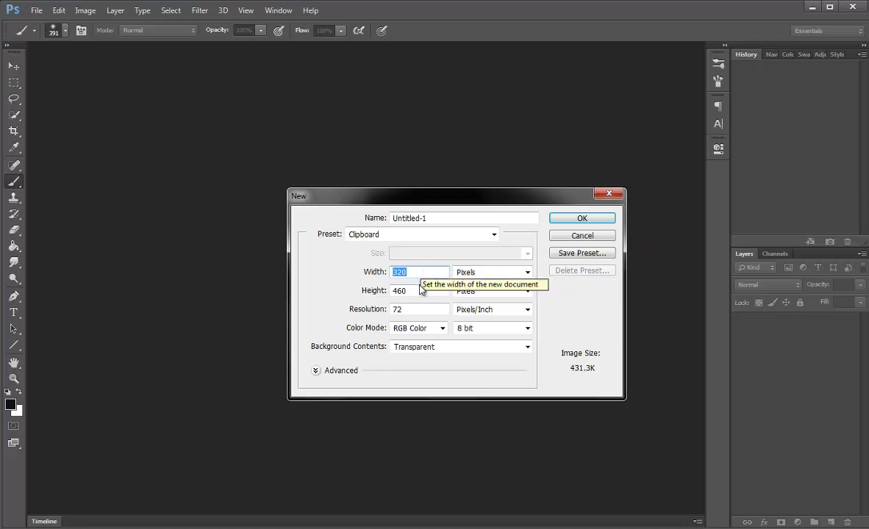
{"action": "key", "text": "Tab"}
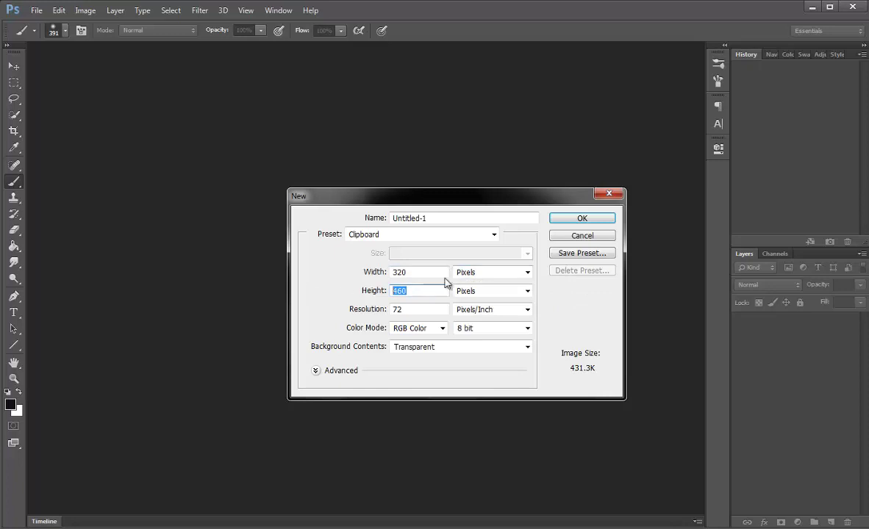
{"action": "type", "text": "30"}
{"action": "key", "text": "Return"}
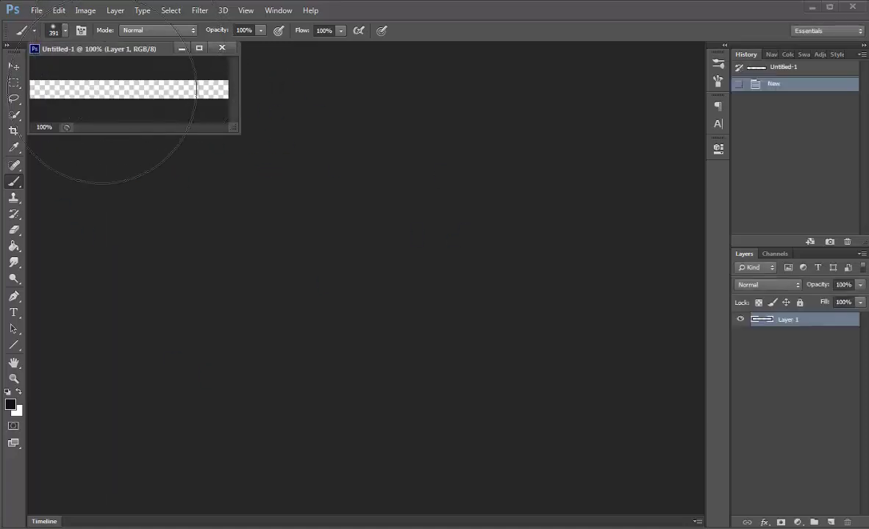
Step: Dock the document as a tab and crop the canvas to roughly 220 × 42 pixels
{"action": "left_click_drag", "start_coordinate": [108, 49], "coordinate": [177, 47]}
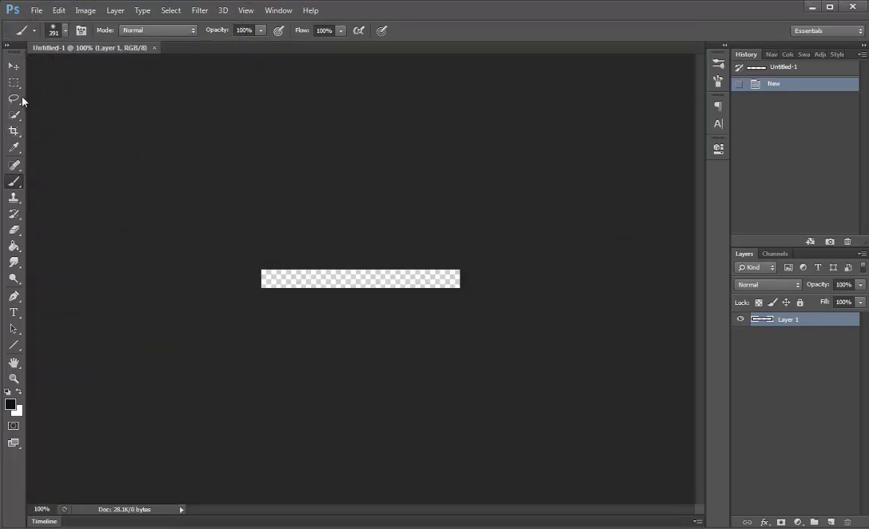
{"action": "left_click", "coordinate": [16, 132]}
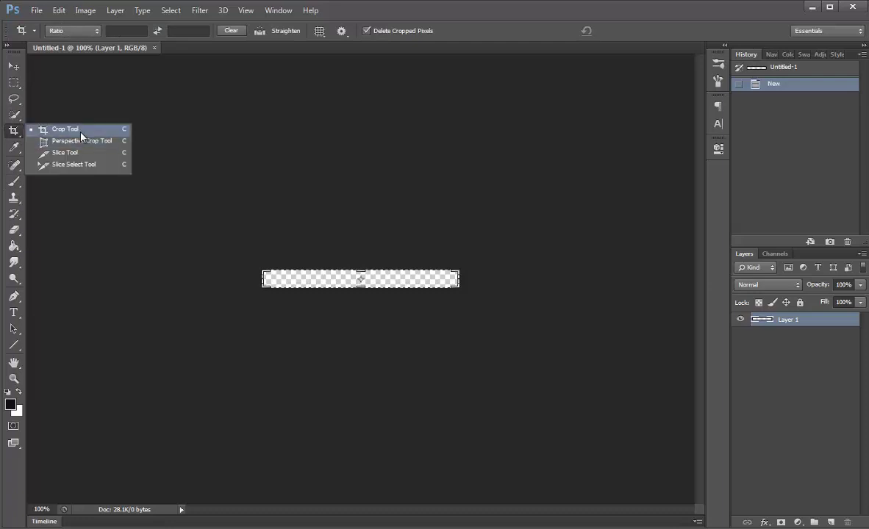
{"action": "left_click", "coordinate": [74, 127]}
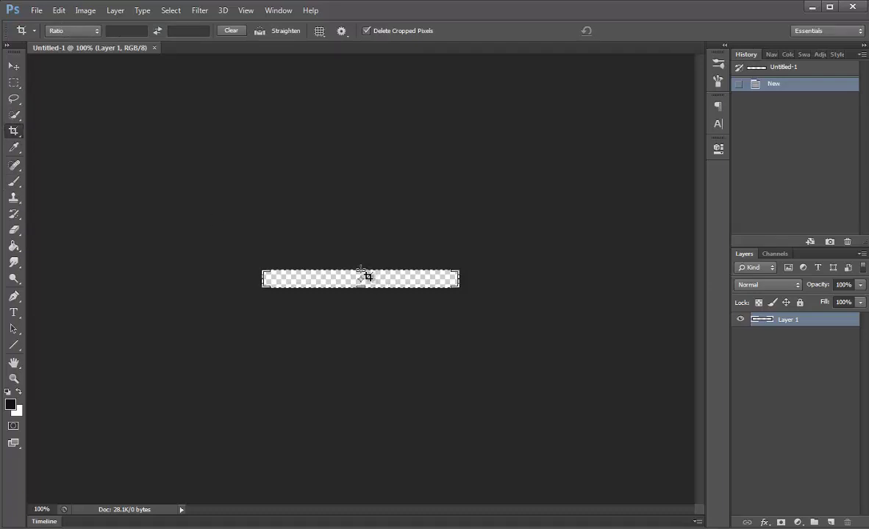
{"action": "mouse_move", "coordinate": [361, 273]}
{"action": "left_mouse_down"}
{"action": "mouse_move", "coordinate": [364, 279]}
{"action": "mouse_move", "coordinate": [361, 266]}
{"action": "left_mouse_up"}
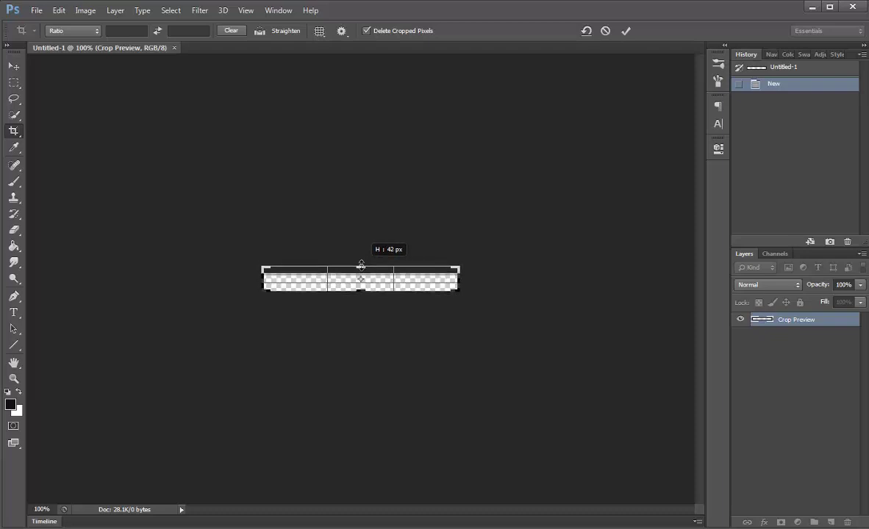
{"action": "left_click_drag", "start_coordinate": [361, 266], "coordinate": [361, 267]}
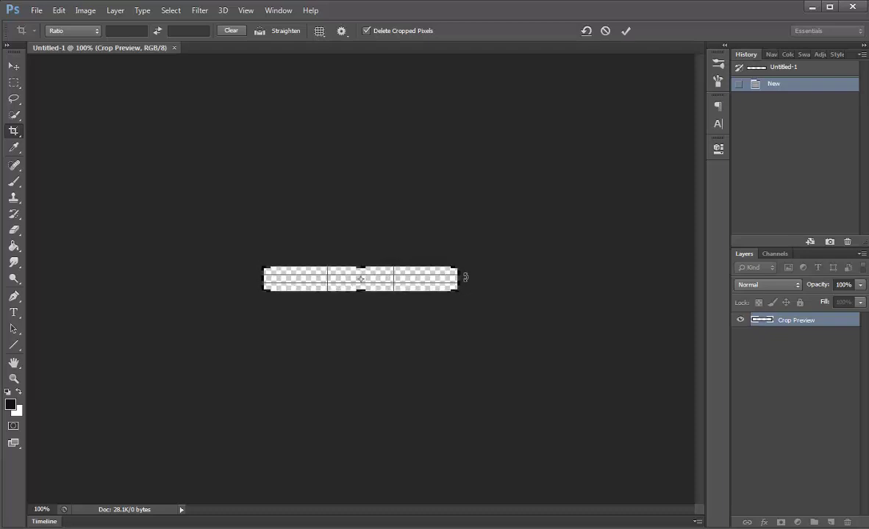
{"action": "left_click_drag", "start_coordinate": [455, 277], "coordinate": [434, 277]}
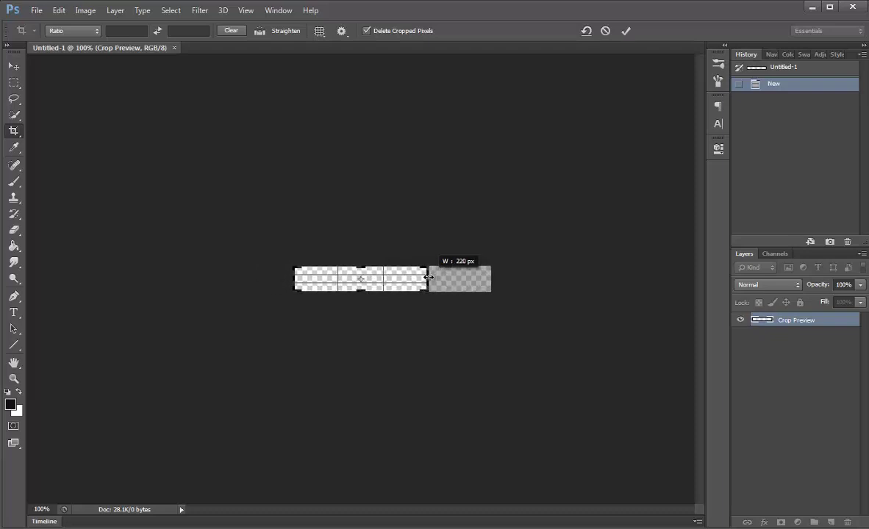
{"action": "left_click_drag", "start_coordinate": [433, 277], "coordinate": [431, 278]}
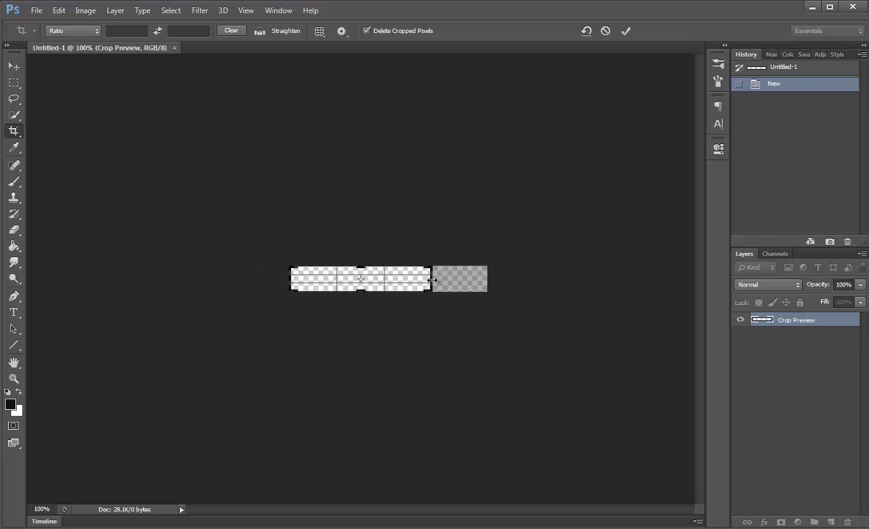
{"action": "key", "text": "Return"}
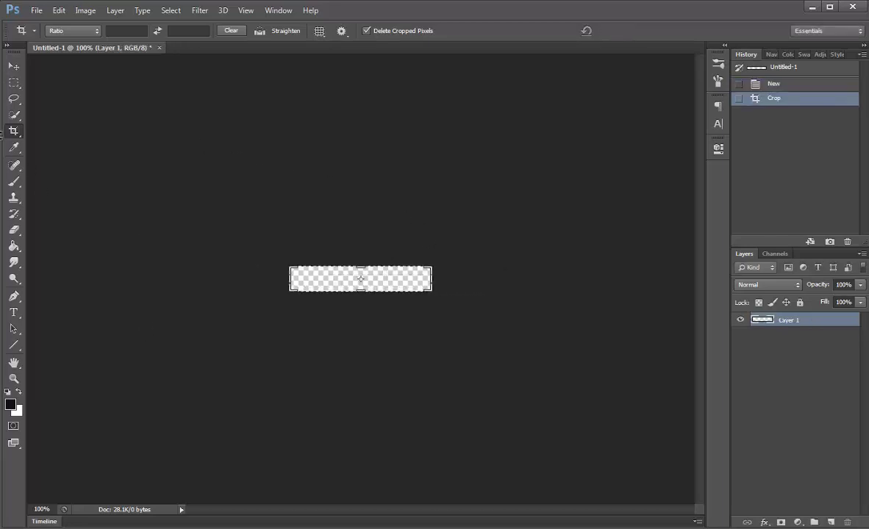
Step: Fill Layer 1 black, add an empty Layer 2 above, and make white the foreground colour
{"action": "left_click", "coordinate": [14, 66]}
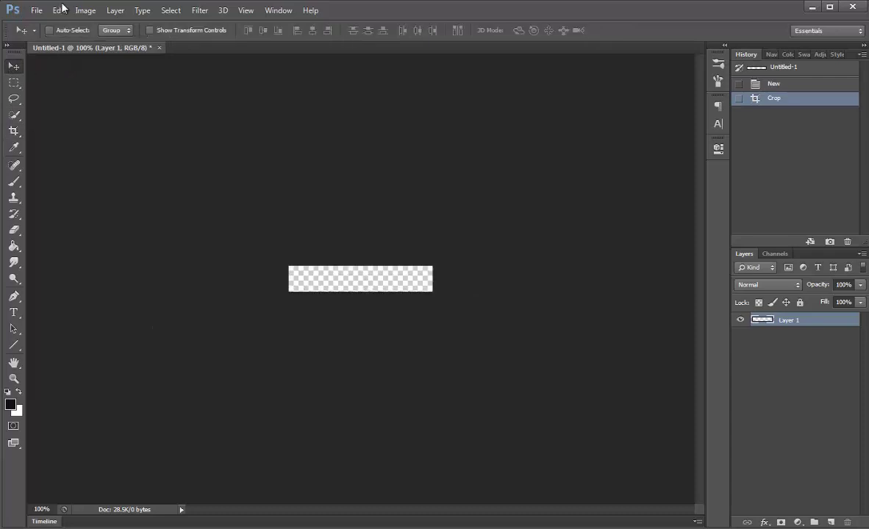
{"action": "left_click", "coordinate": [59, 11]}
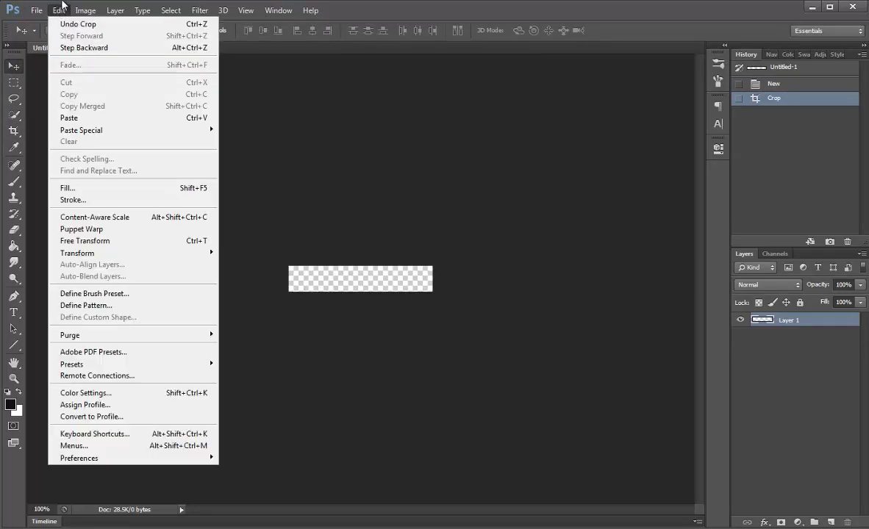
{"action": "left_click", "coordinate": [60, 9]}
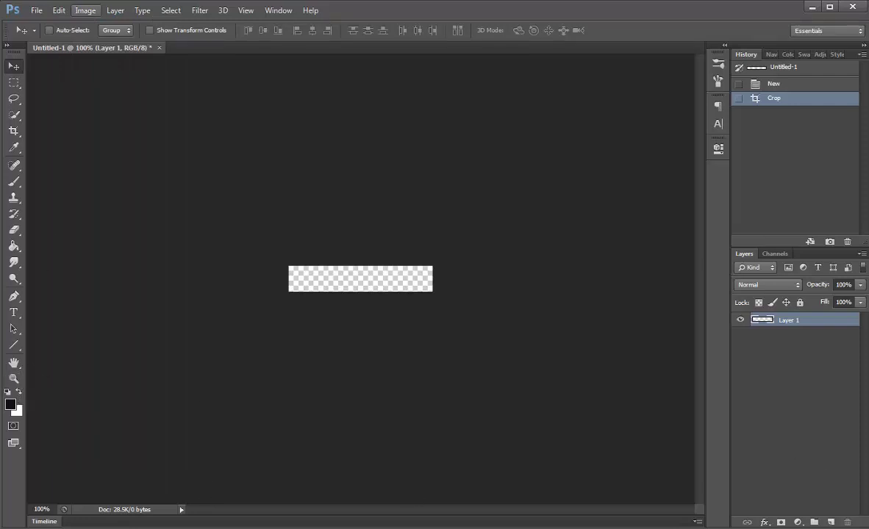
{"action": "left_click", "coordinate": [14, 247]}
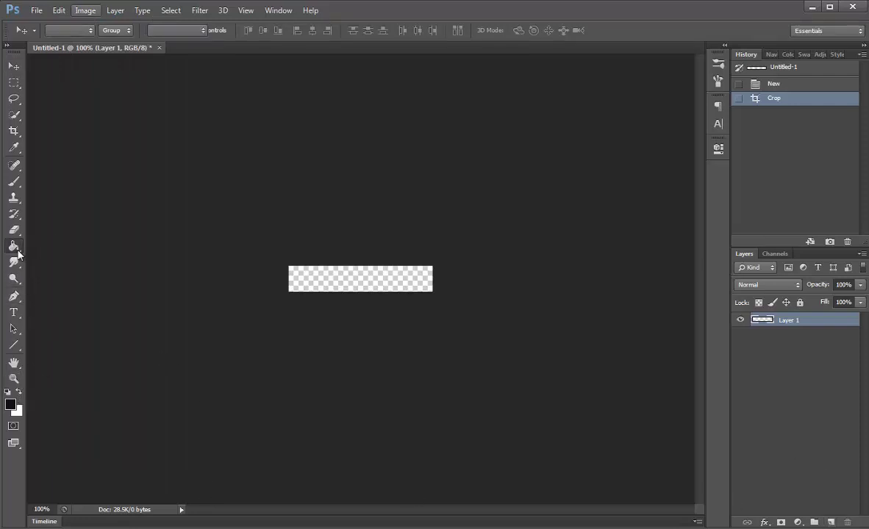
{"action": "left_click", "coordinate": [398, 281]}
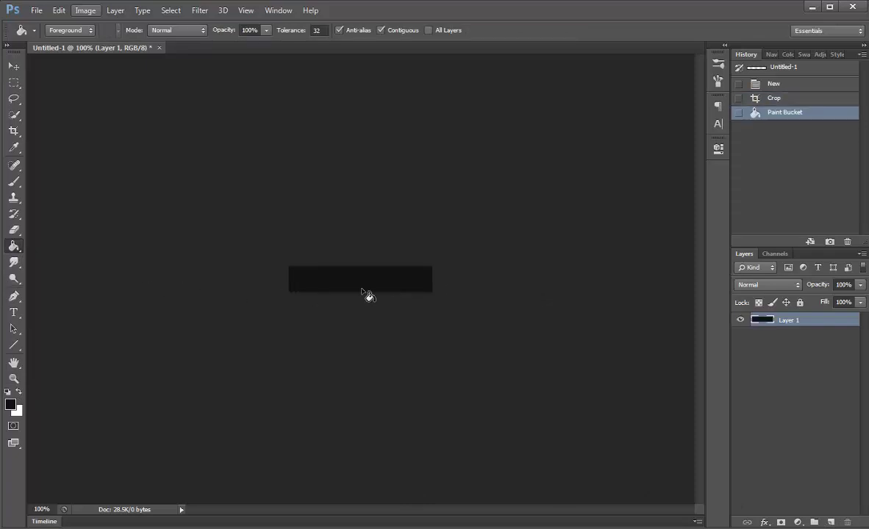
{"action": "left_click", "coordinate": [831, 522]}
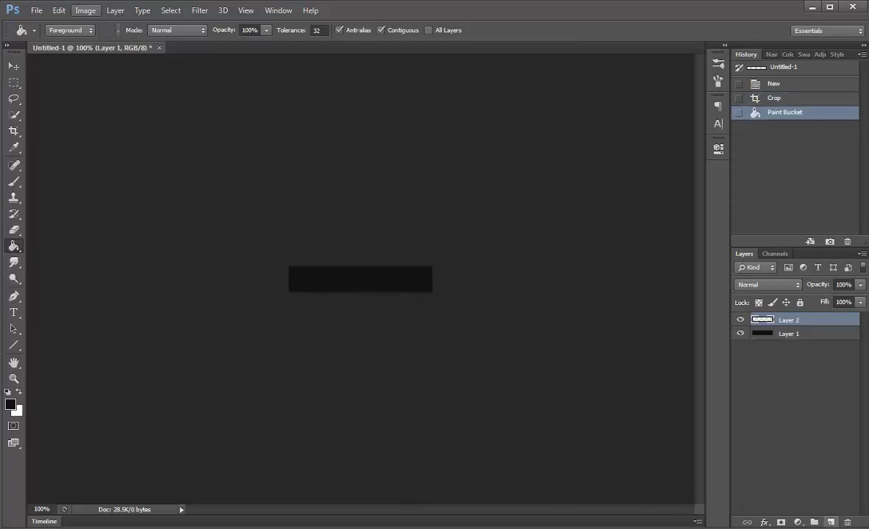
{"action": "left_click", "coordinate": [20, 392]}
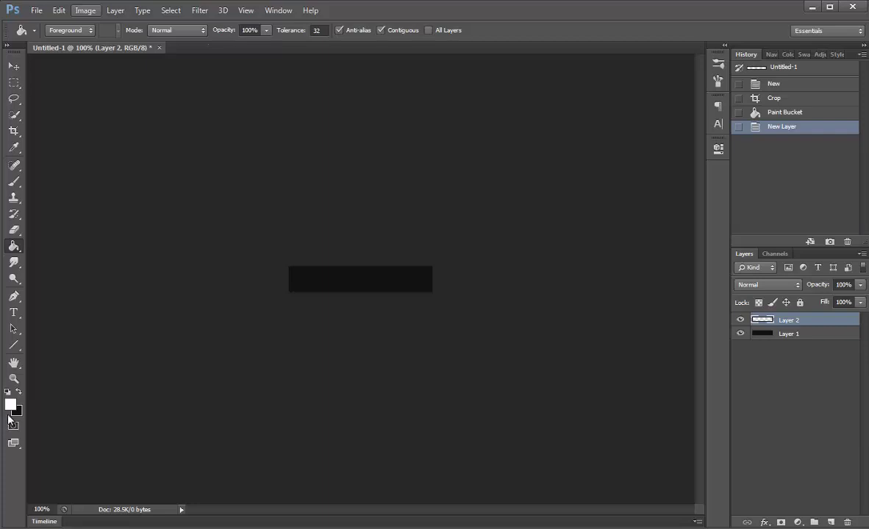
Step: Draw a white rounded rectangle with 10 px radius inside the black bar
{"action": "left_click", "coordinate": [13, 345]}
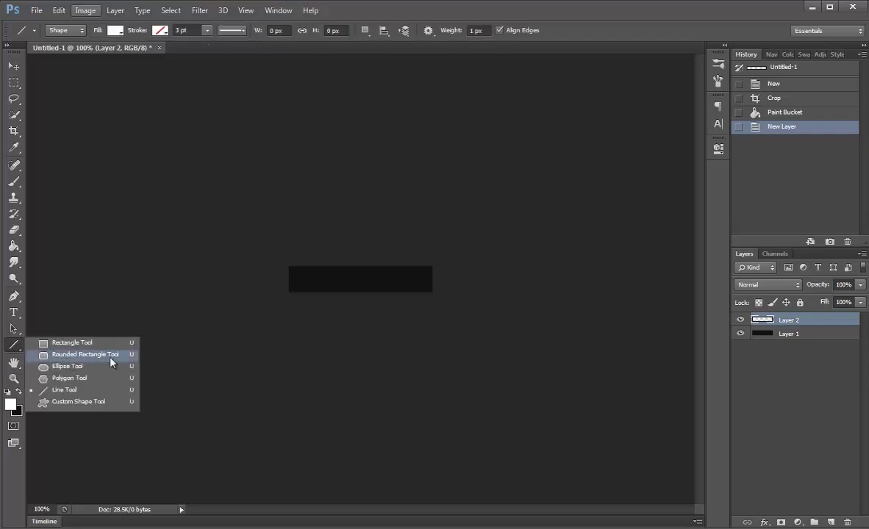
{"action": "left_click", "coordinate": [111, 360]}
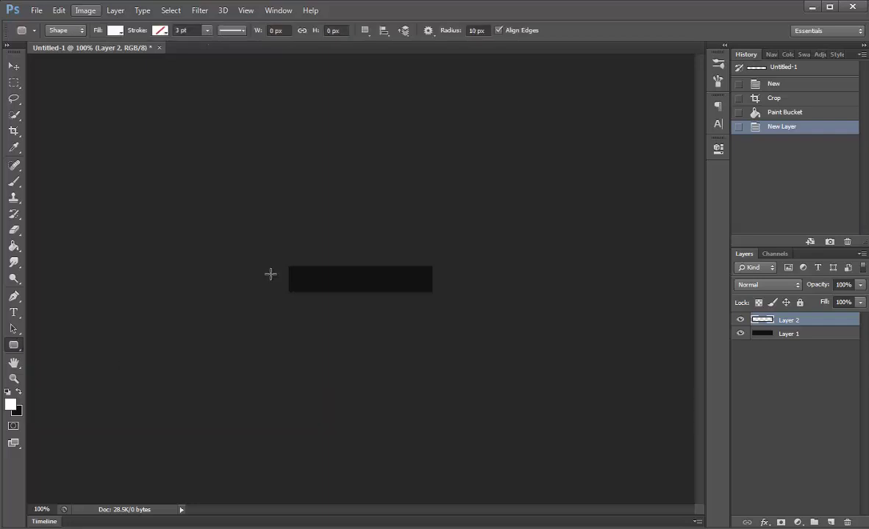
{"action": "mouse_move", "coordinate": [293, 269]}
{"action": "left_mouse_down"}
{"action": "mouse_move", "coordinate": [444, 291]}
{"action": "mouse_move", "coordinate": [431, 291]}
{"action": "left_mouse_up"}
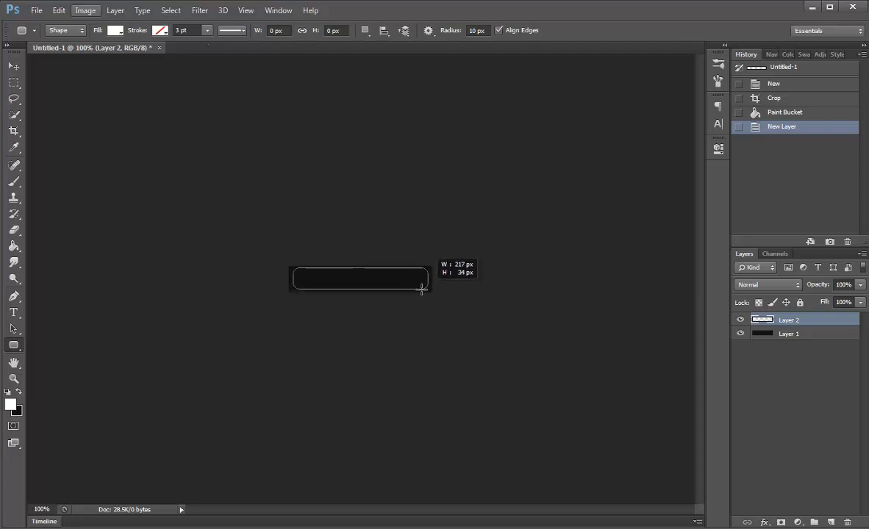
{"action": "left_click_drag", "start_coordinate": [429, 290], "coordinate": [428, 288]}
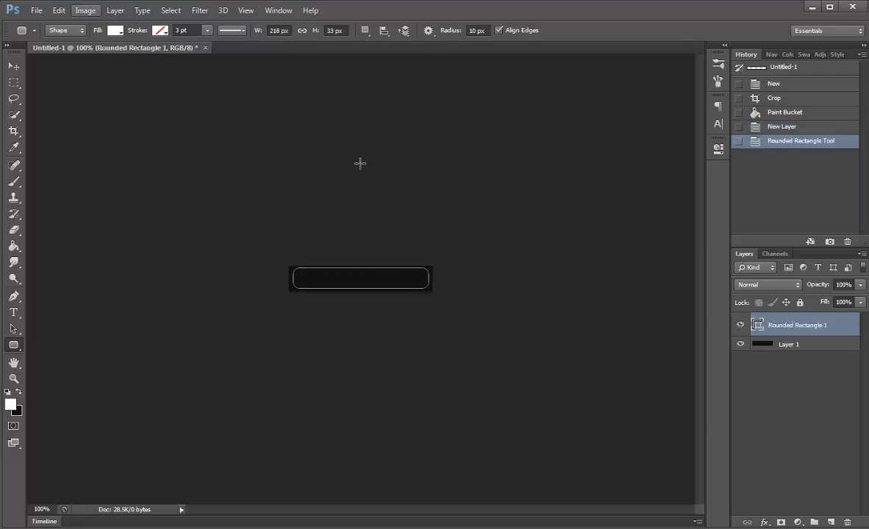
Step: Select the Rounded Rectangle 1 layer and nudge the shape upward into place
{"action": "left_click", "coordinate": [13, 65]}
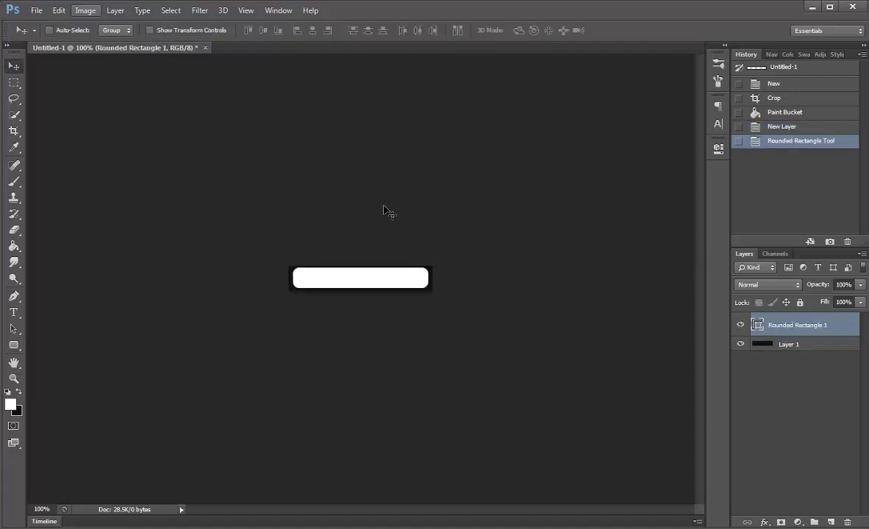
{"action": "key", "text": "Up"}
{"action": "key", "text": "alt+i"}
{"action": "key", "text": "Escape"}
{"action": "left_click", "coordinate": [830, 360]}
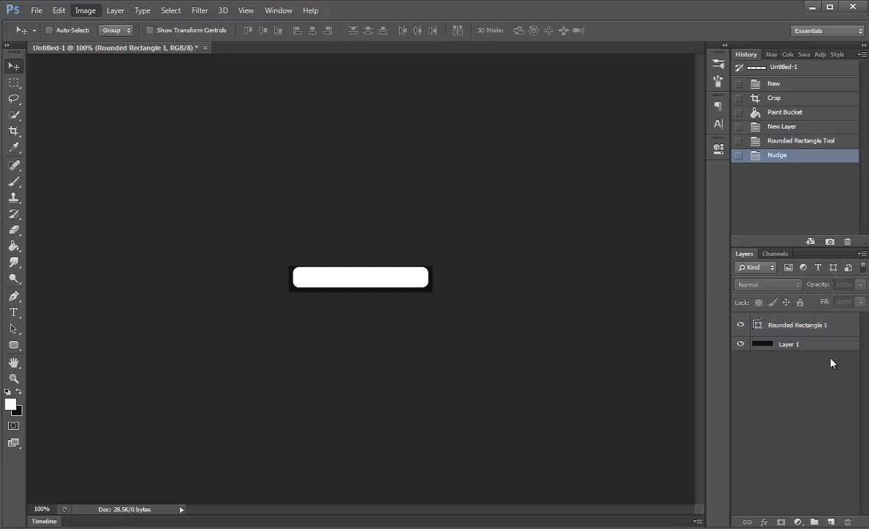
{"action": "key", "text": "alt+i"}
{"action": "key", "text": "Escape"}
{"action": "left_click", "coordinate": [355, 260]}
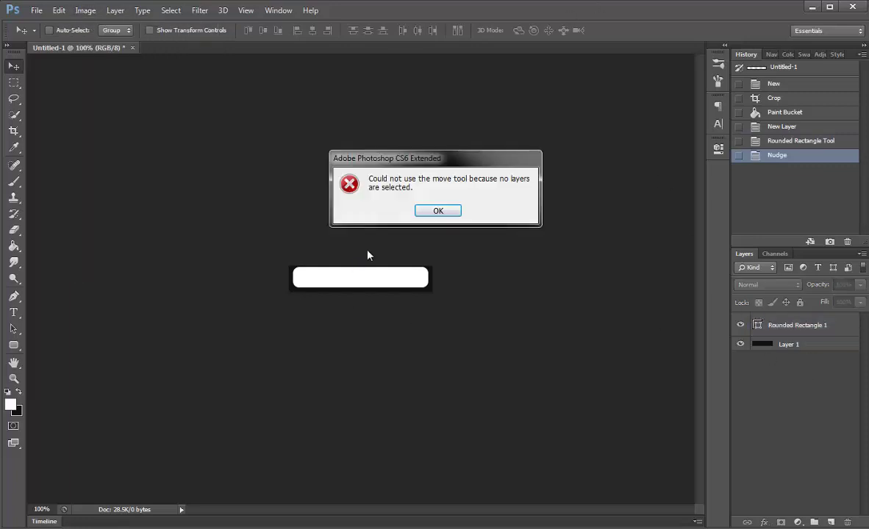
{"action": "left_click", "coordinate": [434, 214]}
{"action": "key", "text": "Up"}
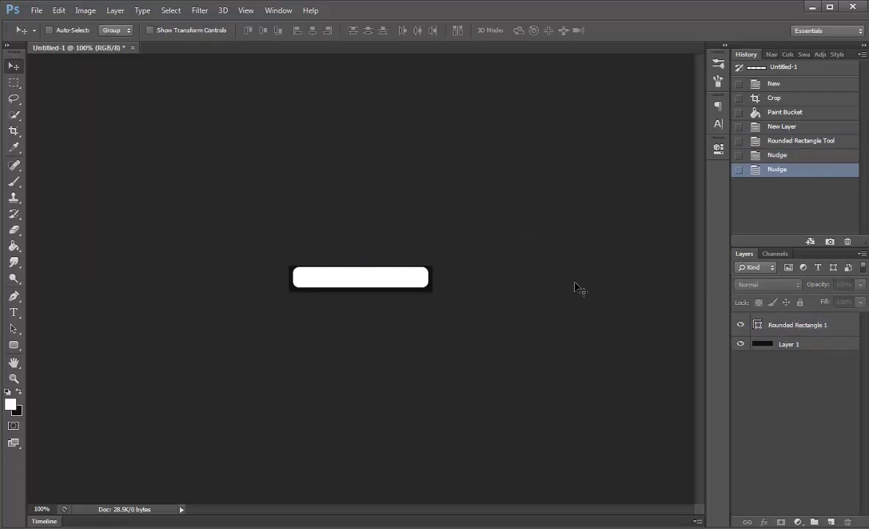
{"action": "left_click", "coordinate": [790, 325]}
{"action": "key", "text": "Up"}
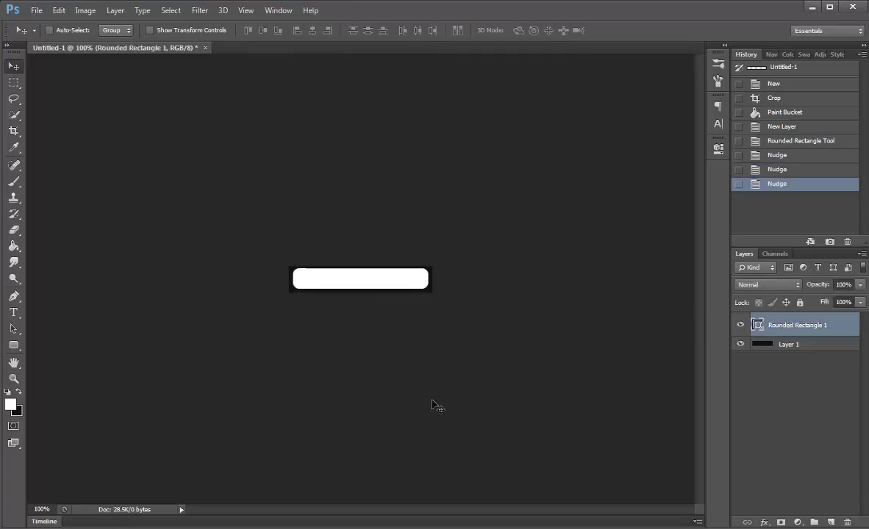
Step: Change the rounded rectangle's fill colour to light grey
{"action": "left_click", "coordinate": [17, 345]}
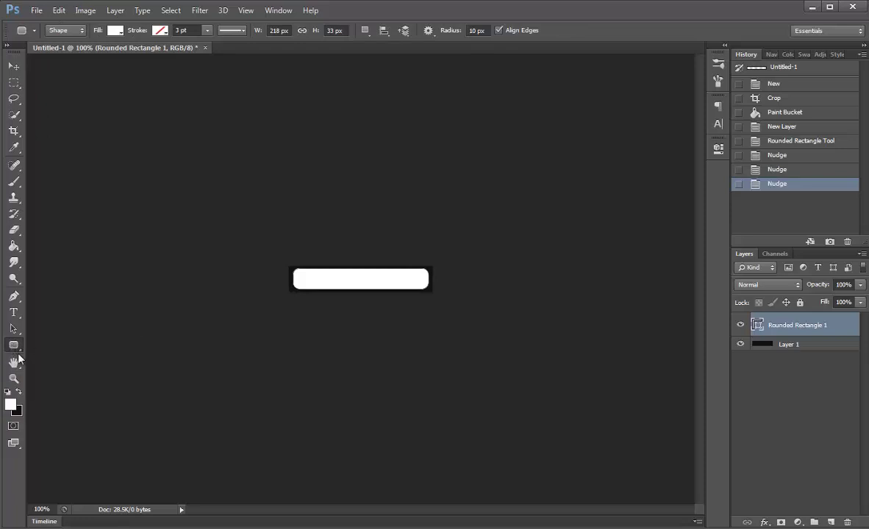
{"action": "left_click", "coordinate": [115, 33]}
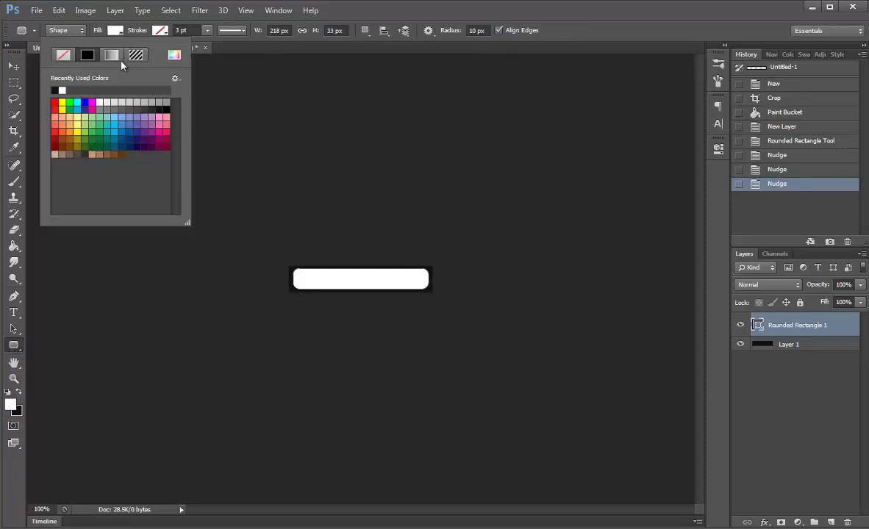
{"action": "left_click", "coordinate": [147, 103]}
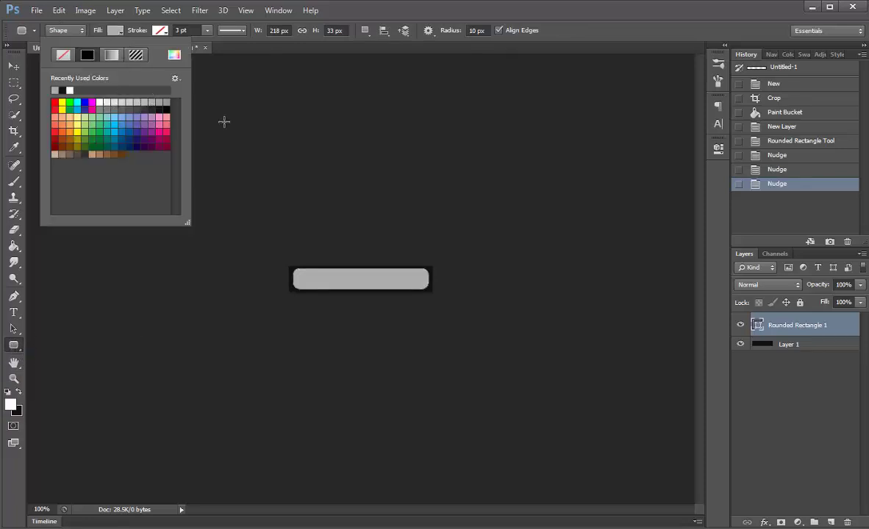
{"action": "key", "text": "Return"}
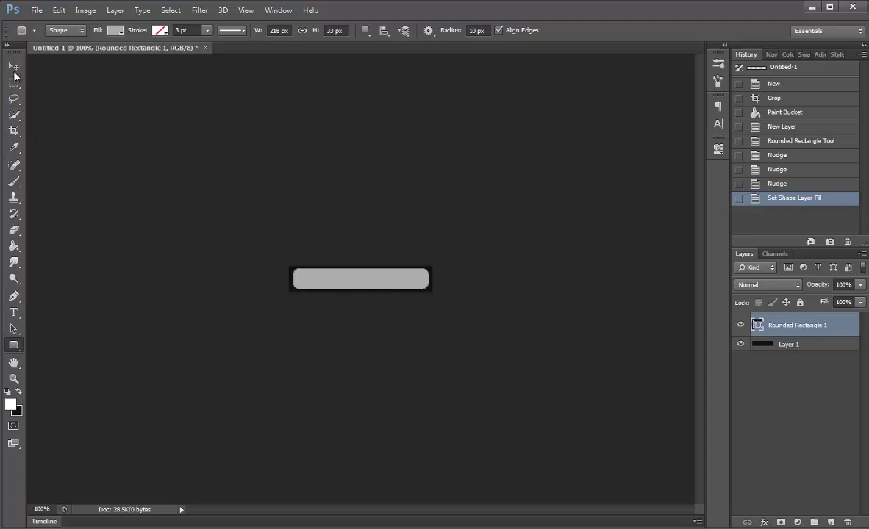
Step: Move the grey bar so it sits centred inside the black strip
{"action": "left_click", "coordinate": [13, 66]}
{"action": "left_click_drag", "start_coordinate": [527, 278], "coordinate": [525, 272]}
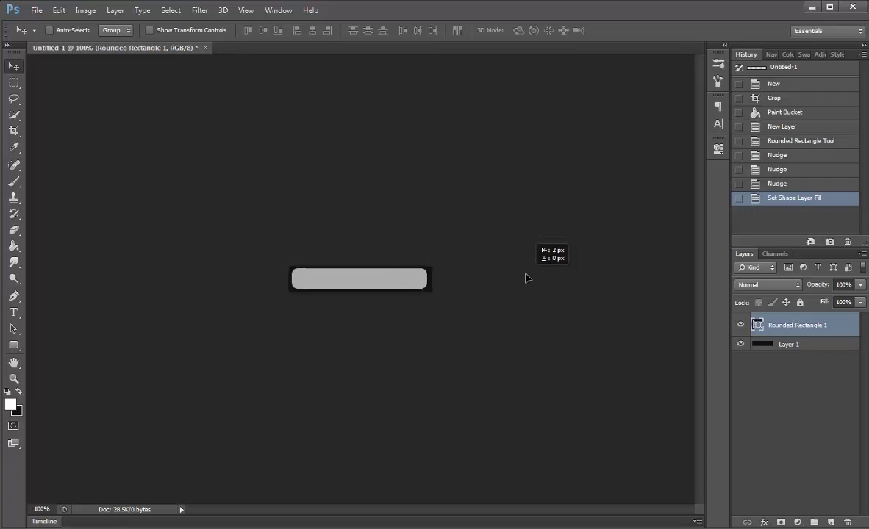
{"action": "left_click_drag", "start_coordinate": [526, 276], "coordinate": [523, 278]}
{"action": "scroll", "coordinate": [358, 263], "scroll_direction": "up", "scroll_amount": 2}
{"action": "scroll", "coordinate": [360, 265], "scroll_direction": "up", "scroll_amount": 2}
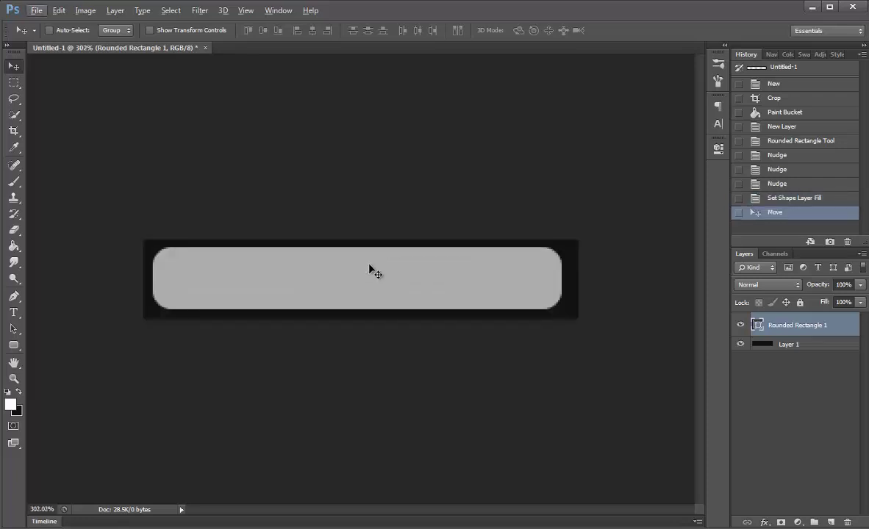
{"action": "left_click_drag", "start_coordinate": [395, 273], "coordinate": [397, 274]}
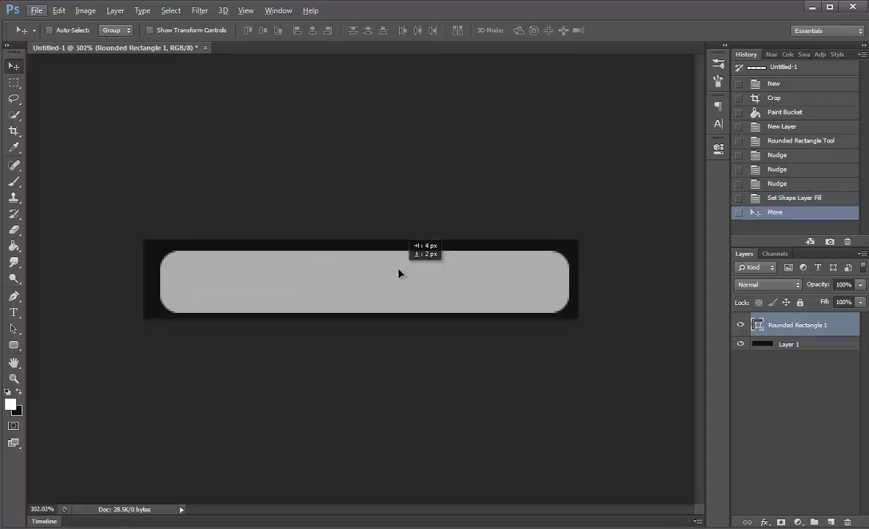
{"action": "left_click_drag", "start_coordinate": [397, 274], "coordinate": [374, 289]}
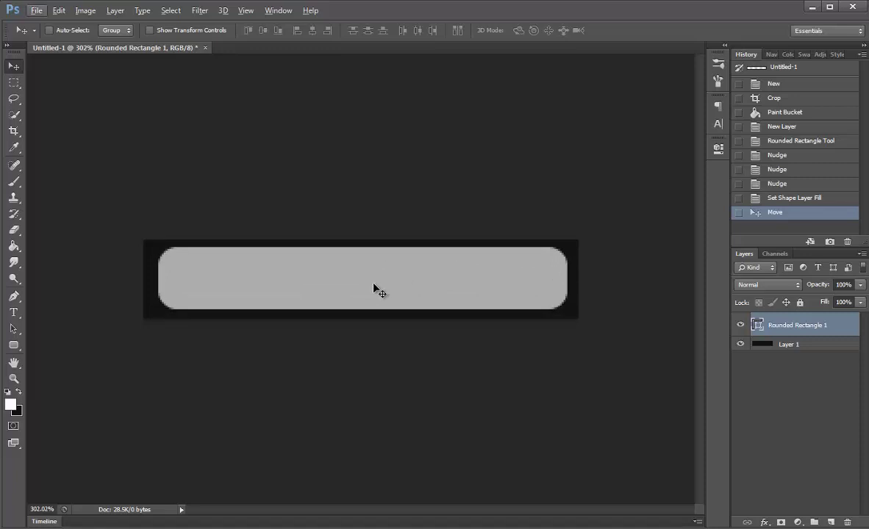
{"action": "key", "text": "Left"}
{"action": "key", "text": "Left"}
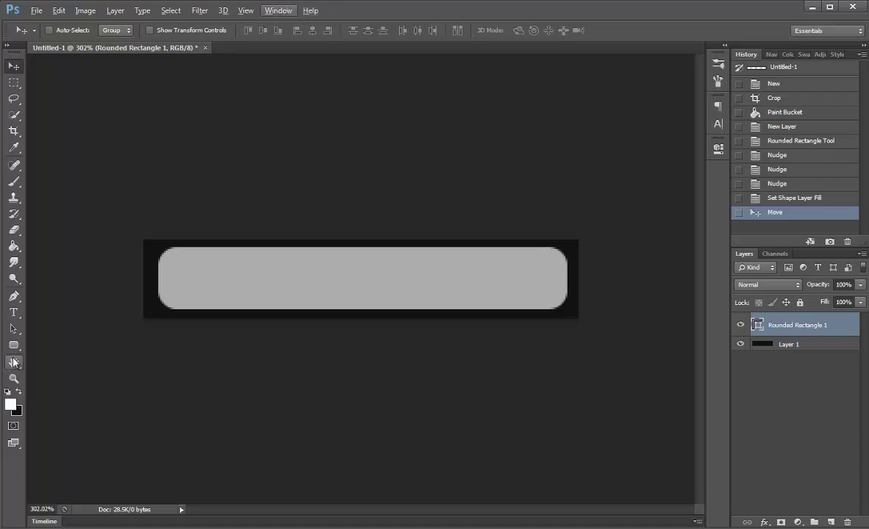
Step: Draw a thin, tall rectangle crossing the bar vertically near its left end
{"action": "left_click", "coordinate": [13, 345]}
{"action": "left_click", "coordinate": [92, 345]}
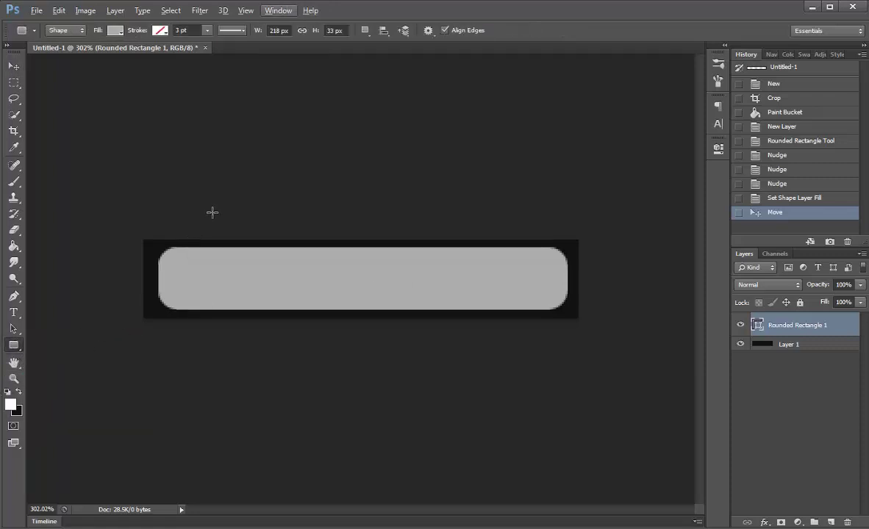
{"action": "left_click_drag", "start_coordinate": [212, 213], "coordinate": [203, 356]}
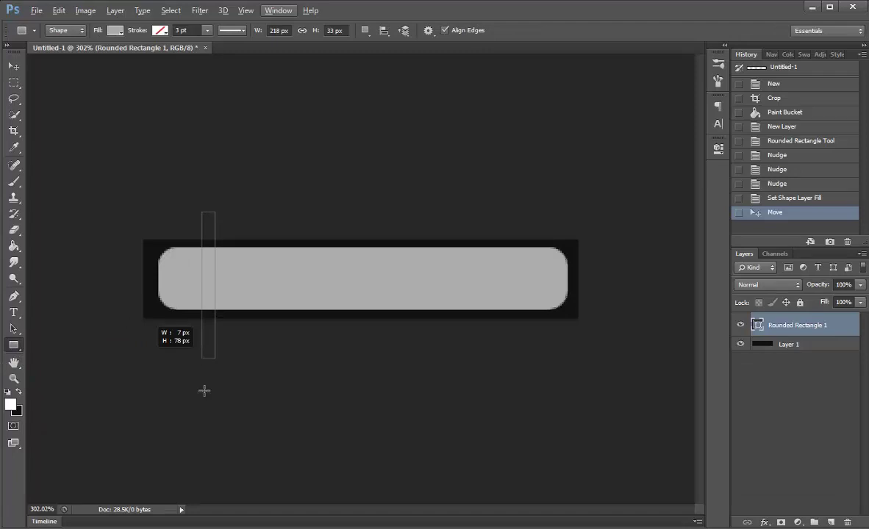
{"action": "left_click_drag", "start_coordinate": [205, 390], "coordinate": [206, 437]}
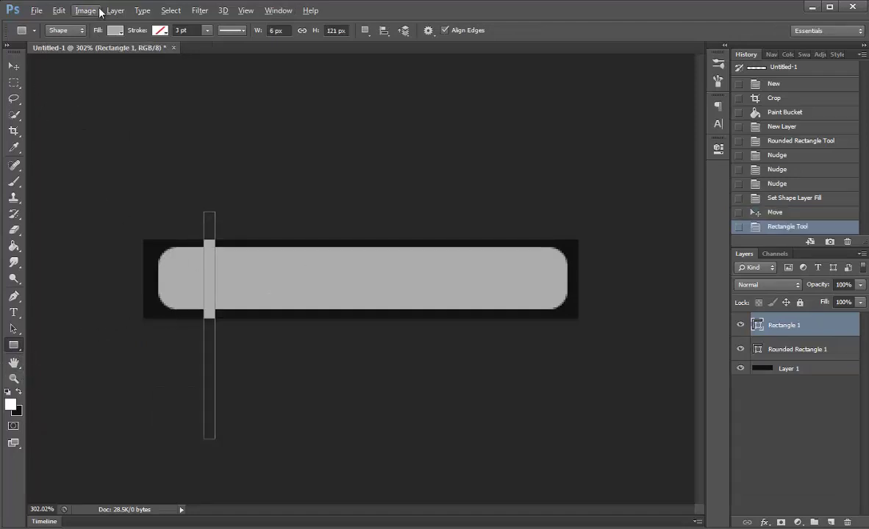
Step: Set the thin rectangle's fill colour to white
{"action": "left_click", "coordinate": [113, 30]}
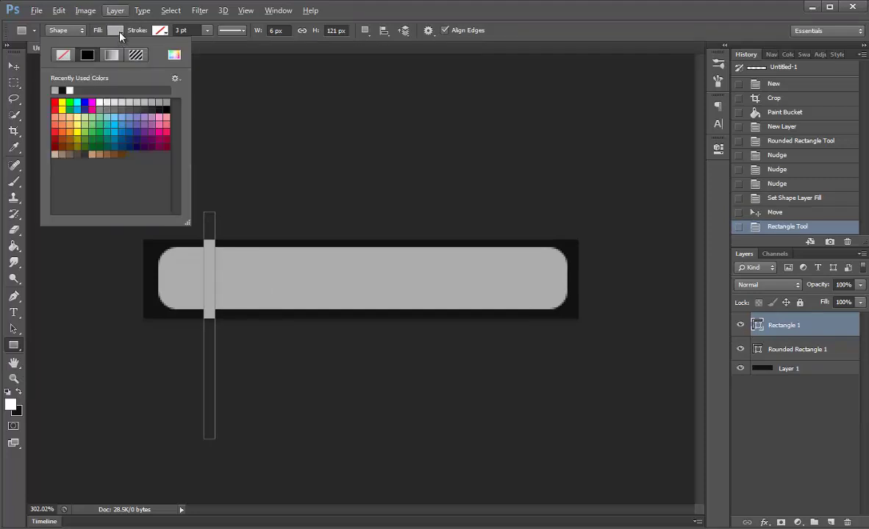
{"action": "left_click", "coordinate": [70, 90]}
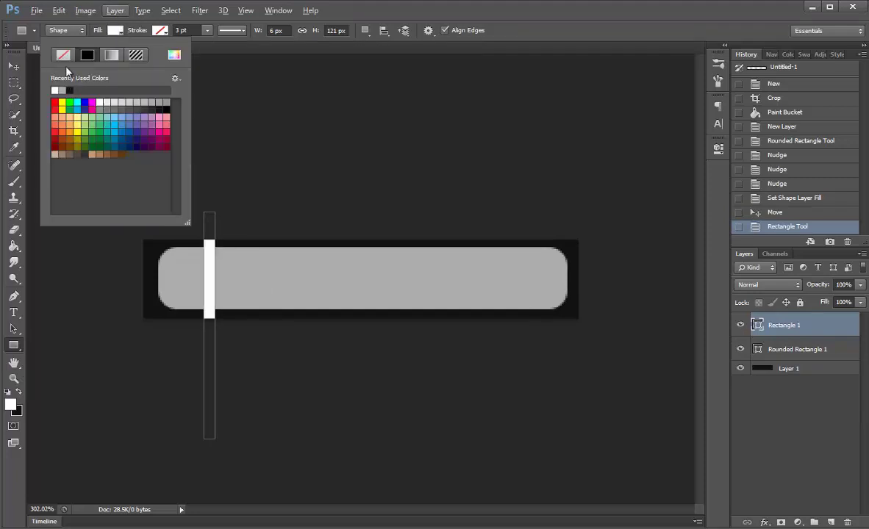
{"action": "left_click", "coordinate": [216, 89]}
{"action": "left_click", "coordinate": [66, 30]}
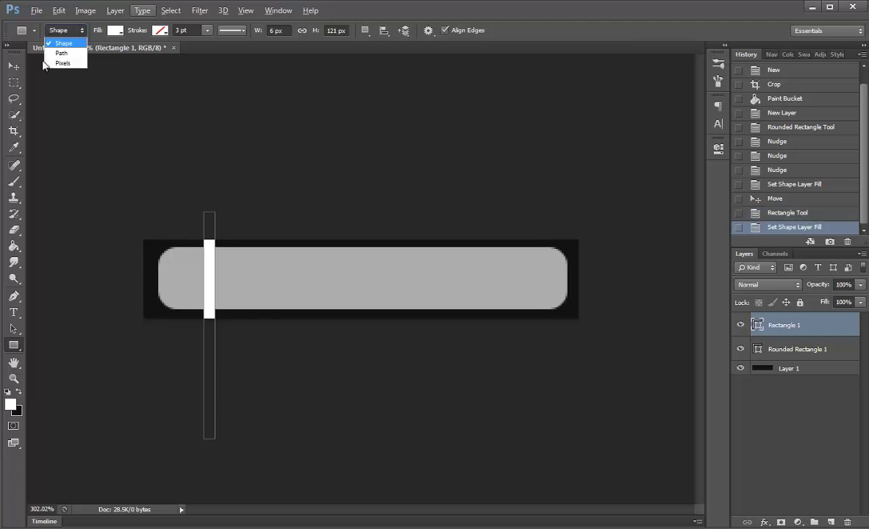
{"action": "left_click", "coordinate": [62, 40]}
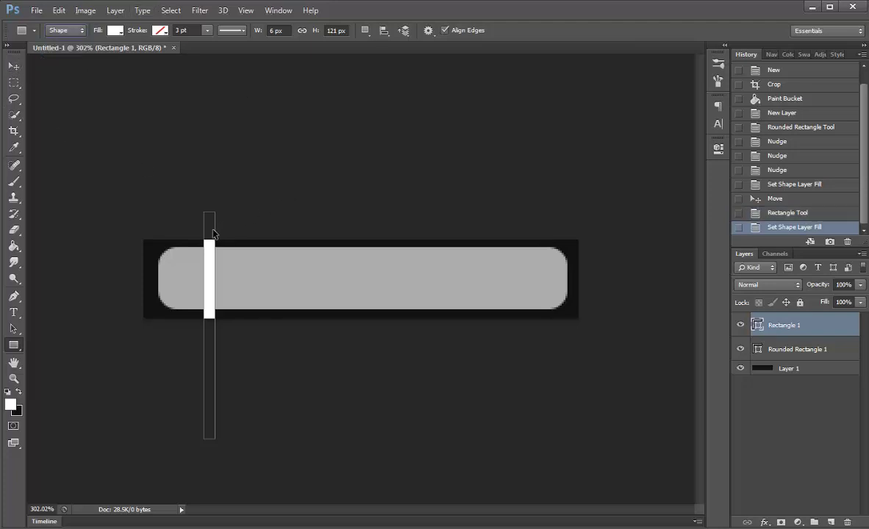
{"action": "key", "text": "ctrl+t"}
Step: Rotate the white strip about 45° toward the bar's right end, rasterize it, and clip it to the bar
{"action": "mouse_move", "coordinate": [228, 175]}
{"action": "left_mouse_down"}
{"action": "mouse_move", "coordinate": [310, 237]}
{"action": "mouse_move", "coordinate": [288, 243]}
{"action": "mouse_move", "coordinate": [540, 213]}
{"action": "left_mouse_up"}
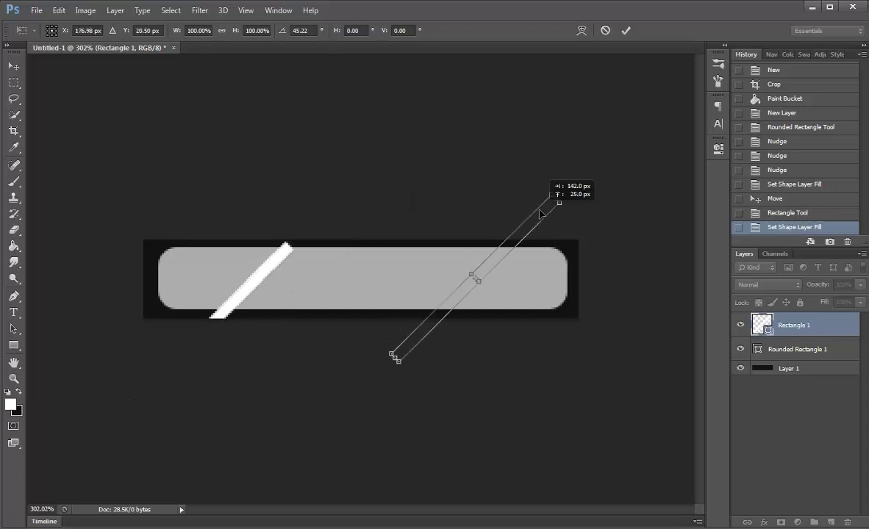
{"action": "key", "text": "Return"}
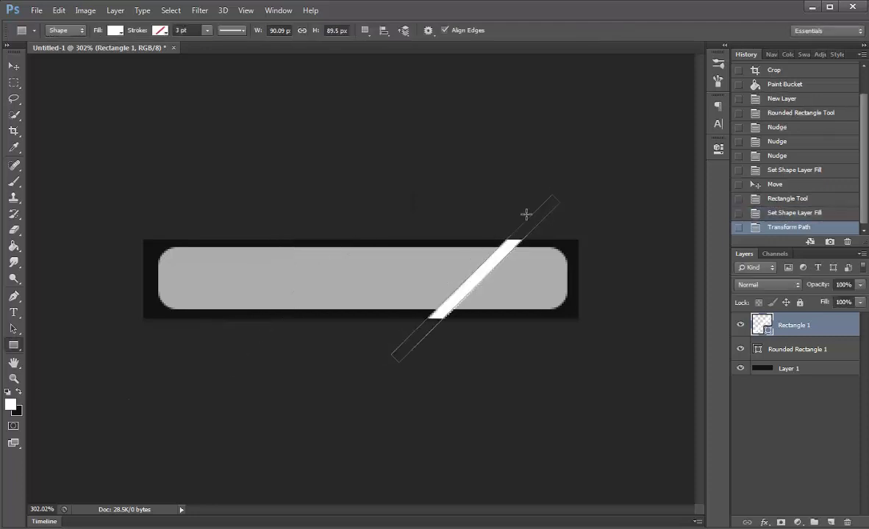
{"action": "right_click", "coordinate": [819, 328]}
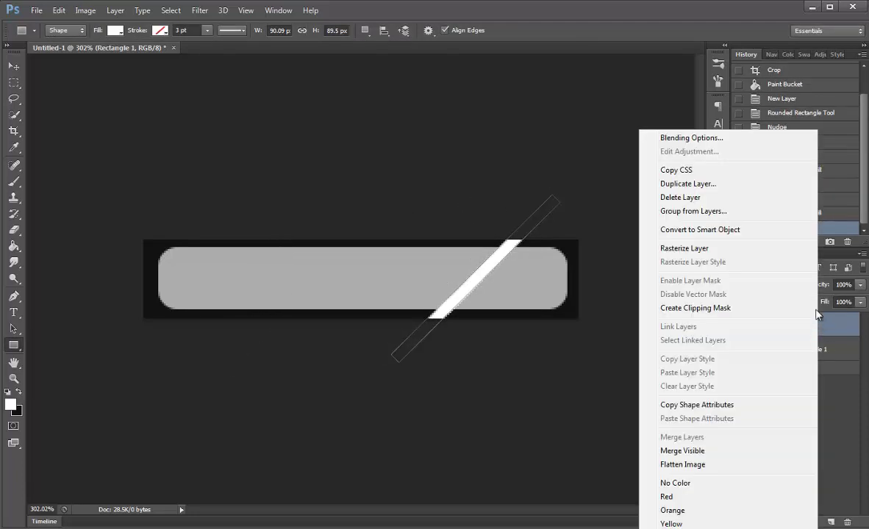
{"action": "left_click", "coordinate": [666, 246]}
{"action": "right_click", "coordinate": [834, 327]}
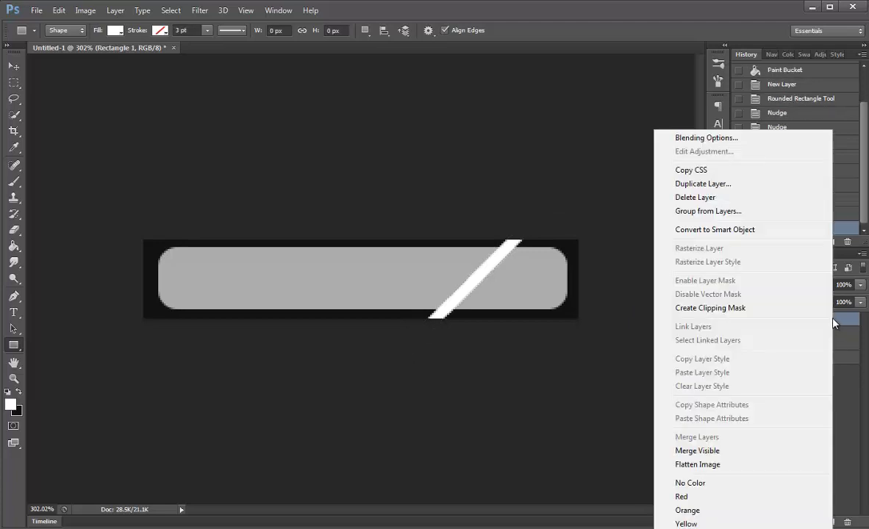
{"action": "left_click", "coordinate": [717, 306]}
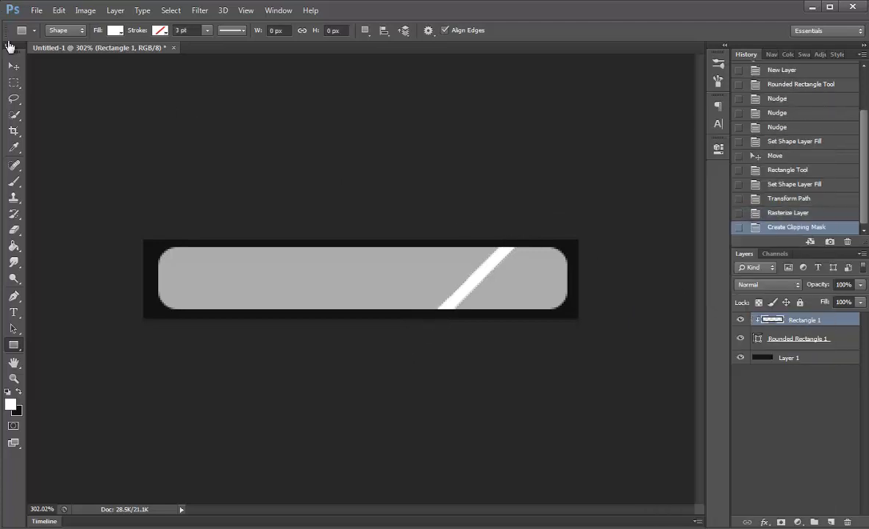
Step: Duplicate the stripe twice, spacing the copies rightward and clipping each to the grey bar
{"action": "left_click", "coordinate": [13, 67]}
{"action": "key", "text": "ctrl+j"}
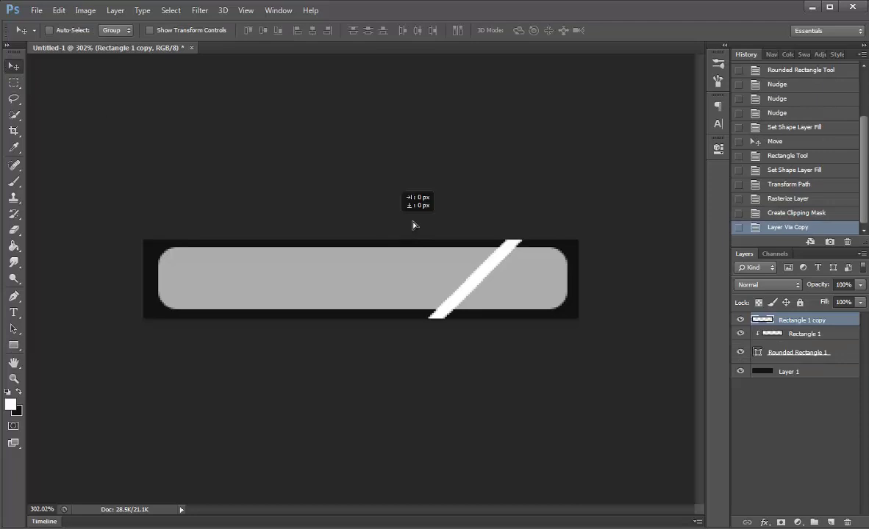
{"action": "left_click_drag", "start_coordinate": [413, 225], "coordinate": [431, 225]}
{"action": "right_click", "coordinate": [784, 325]}
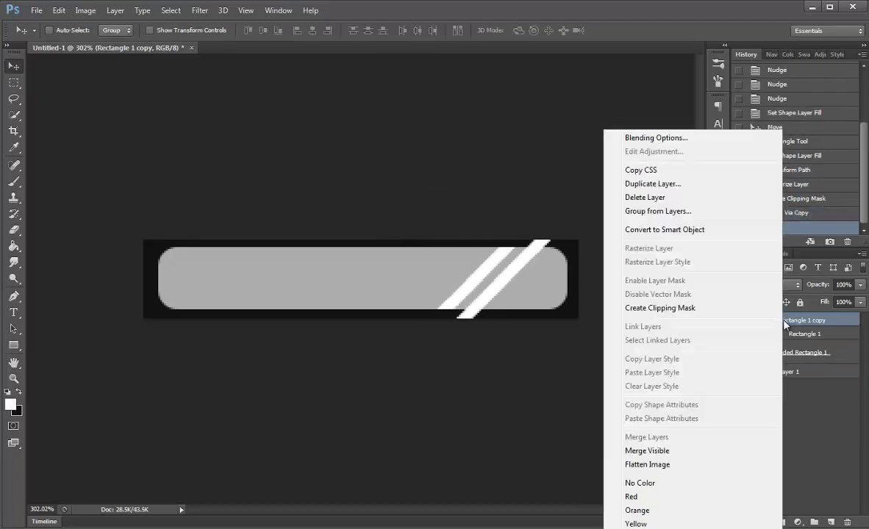
{"action": "left_click", "coordinate": [660, 308]}
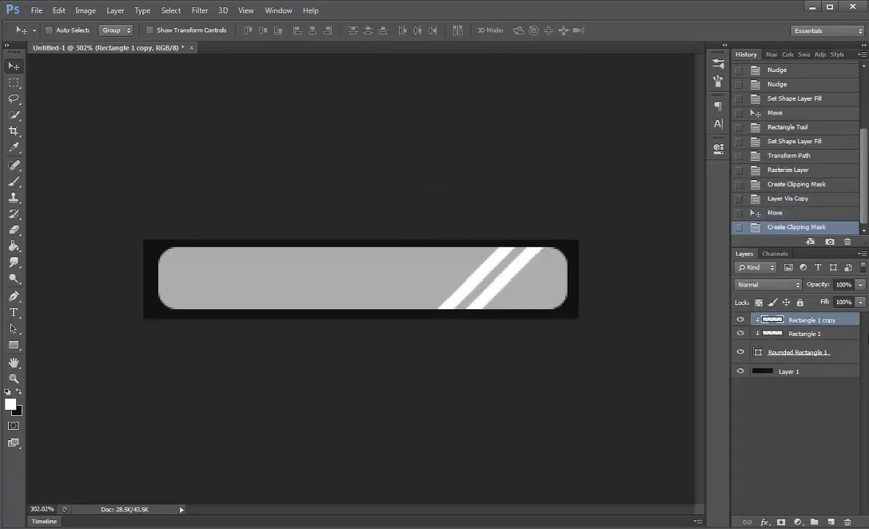
{"action": "key", "text": "ctrl+j"}
{"action": "mouse_move", "coordinate": [463, 265]}
{"action": "left_mouse_down"}
{"action": "mouse_move", "coordinate": [496, 271]}
{"action": "mouse_move", "coordinate": [482, 273]}
{"action": "left_mouse_up"}
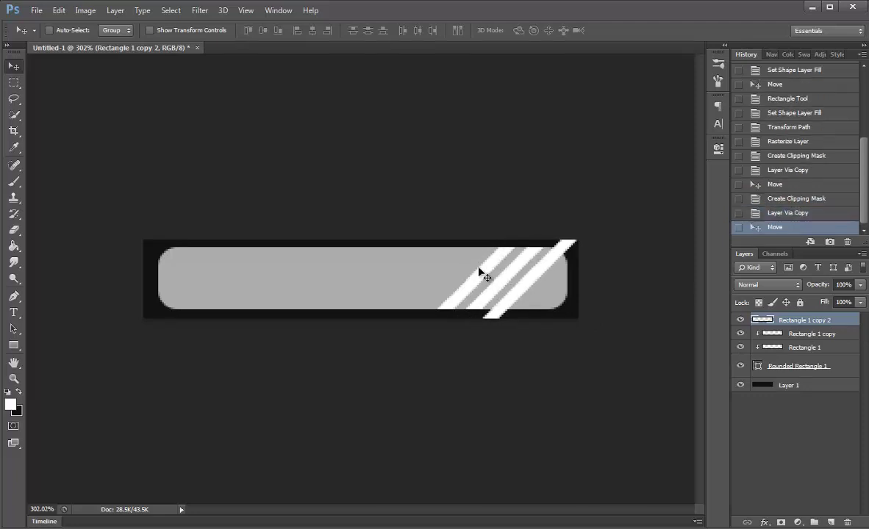
{"action": "right_click", "coordinate": [801, 326]}
{"action": "left_click", "coordinate": [629, 307]}
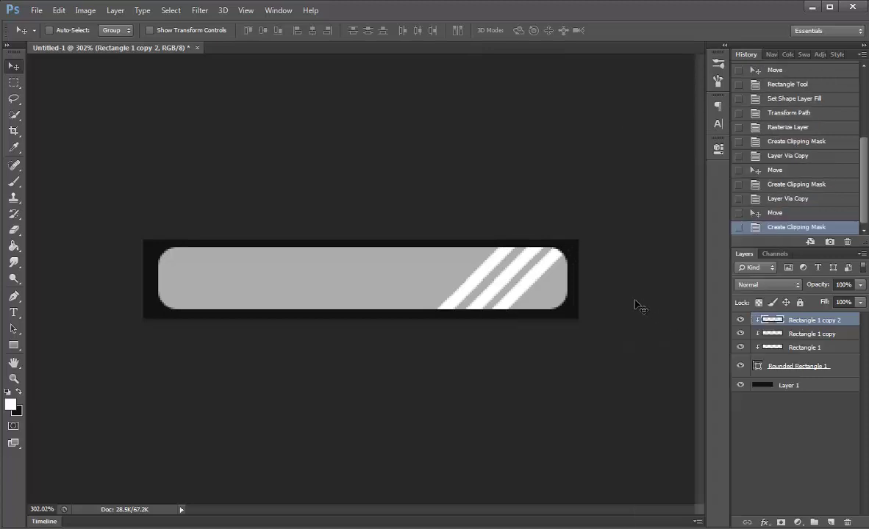
{"action": "key", "text": "Right"}
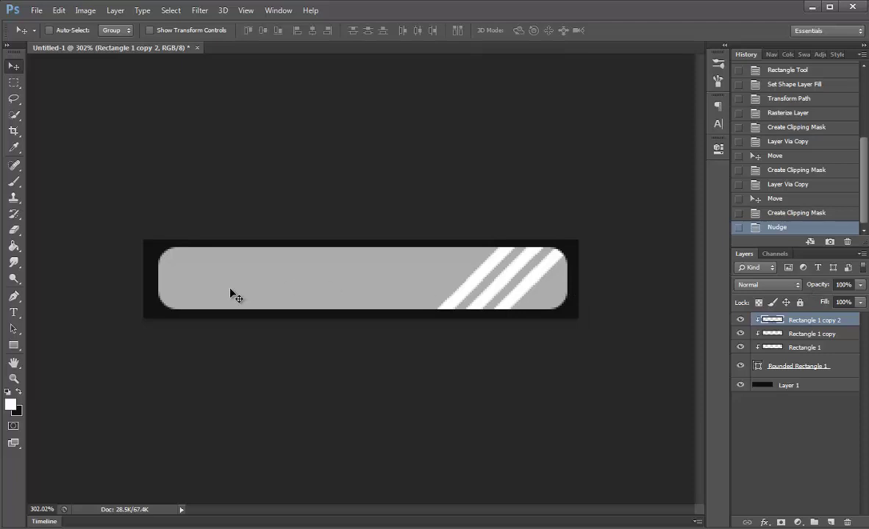
Step: Copy the three stripe layers toward the bar's middle with an Alt-drag
{"action": "left_click", "coordinate": [780, 347], "text": "shift"}
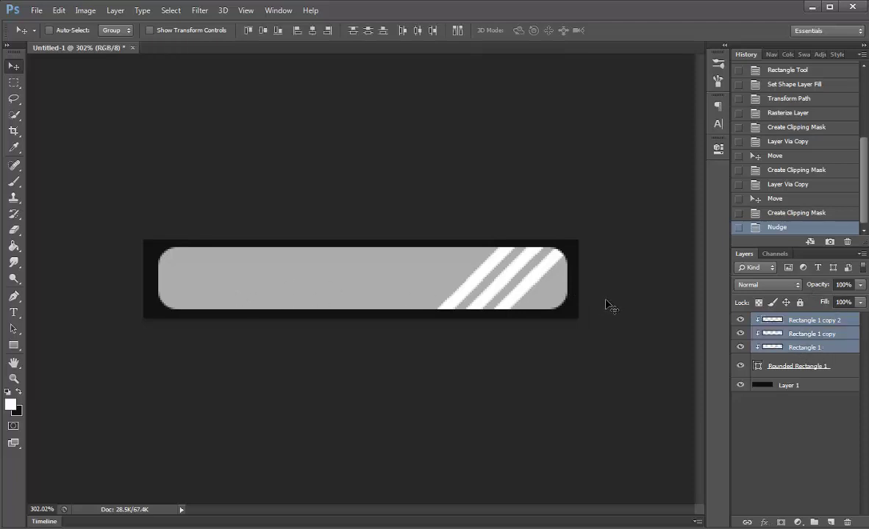
{"action": "left_click_drag", "start_coordinate": [523, 316], "coordinate": [349, 291]}
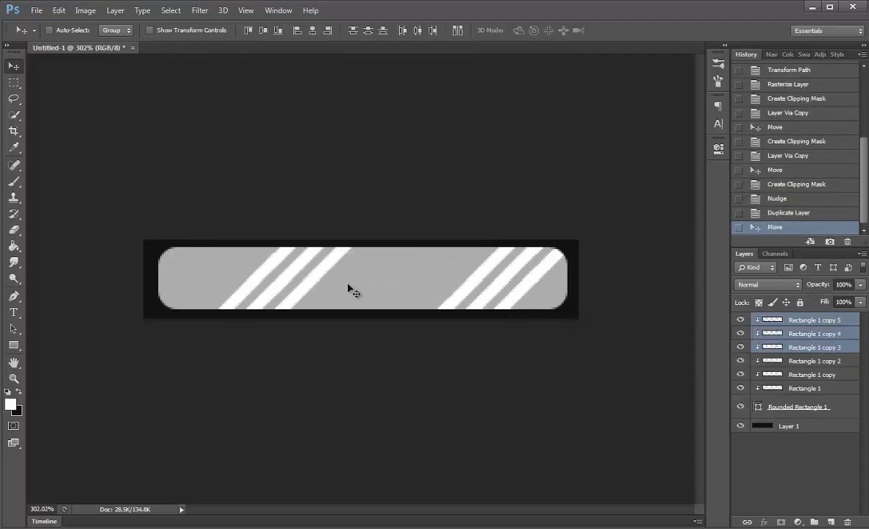
{"action": "key", "text": "ctrl+t"}
Step: Flip the copied stripes horizontally and move them to the bar's left end
{"action": "right_click", "coordinate": [292, 264]}
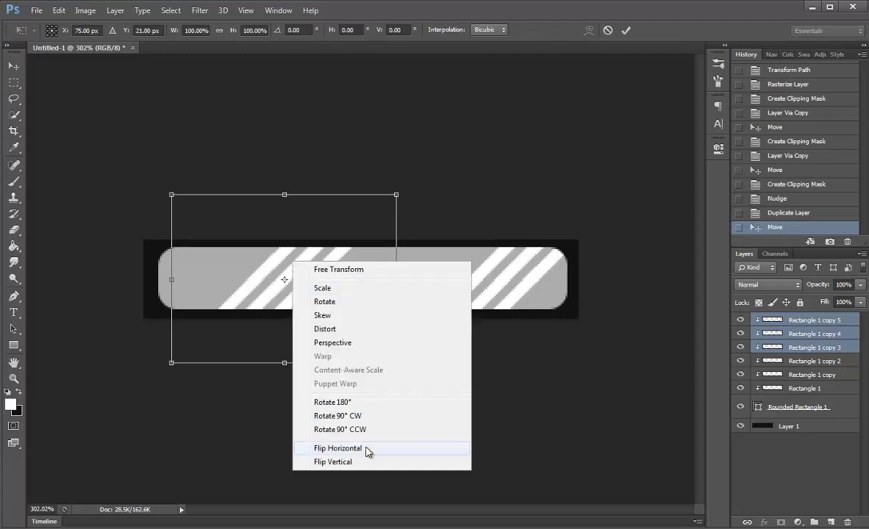
{"action": "left_click", "coordinate": [366, 450]}
{"action": "key", "text": "Return"}
{"action": "left_click_drag", "start_coordinate": [489, 287], "coordinate": [437, 283]}
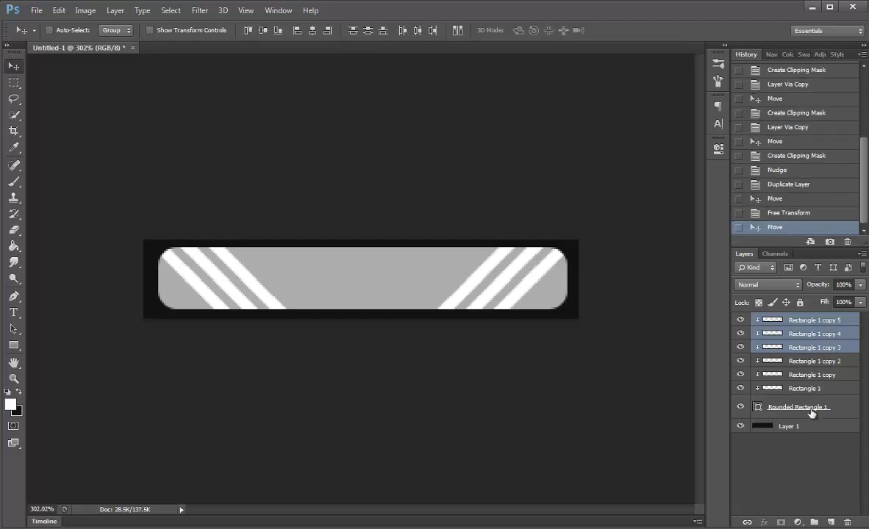
Step: Select the Rectangle 1 copy 5 layer and set a soft brush to 90 px
{"action": "left_click", "coordinate": [767, 446]}
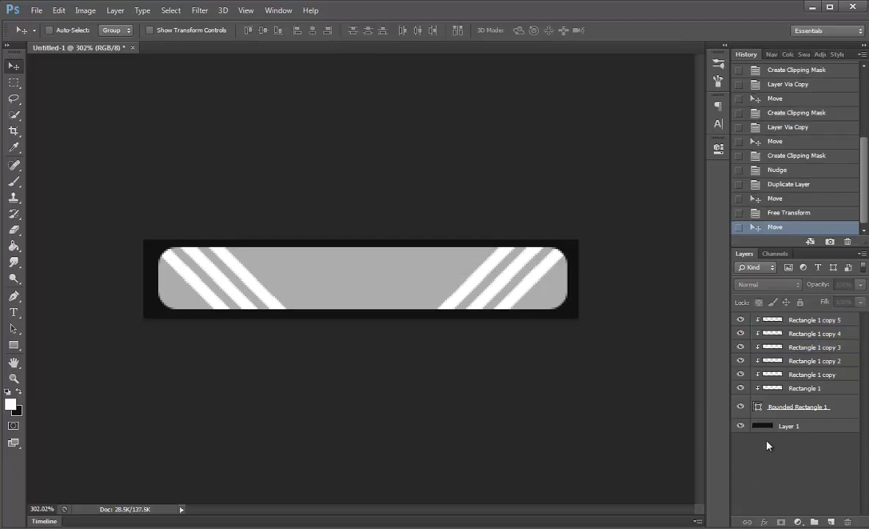
{"action": "left_click", "coordinate": [817, 321]}
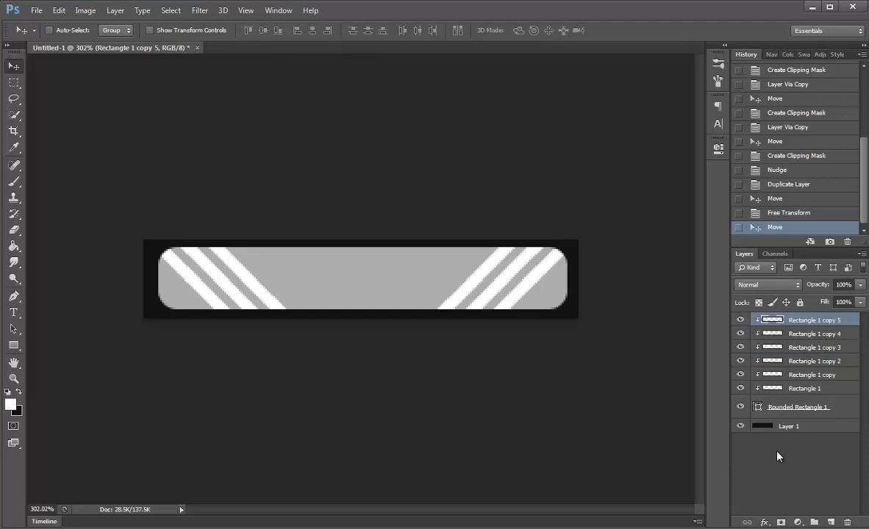
{"action": "left_click", "coordinate": [14, 181]}
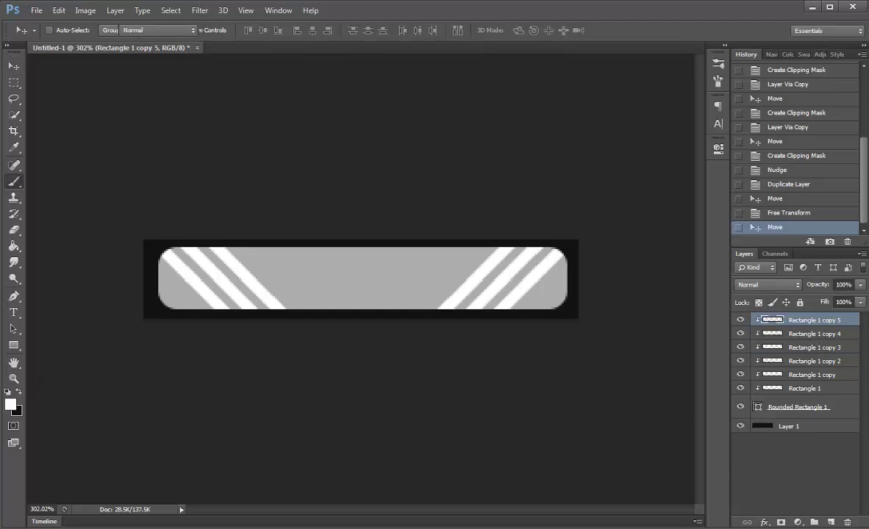
{"action": "left_click", "coordinate": [64, 30]}
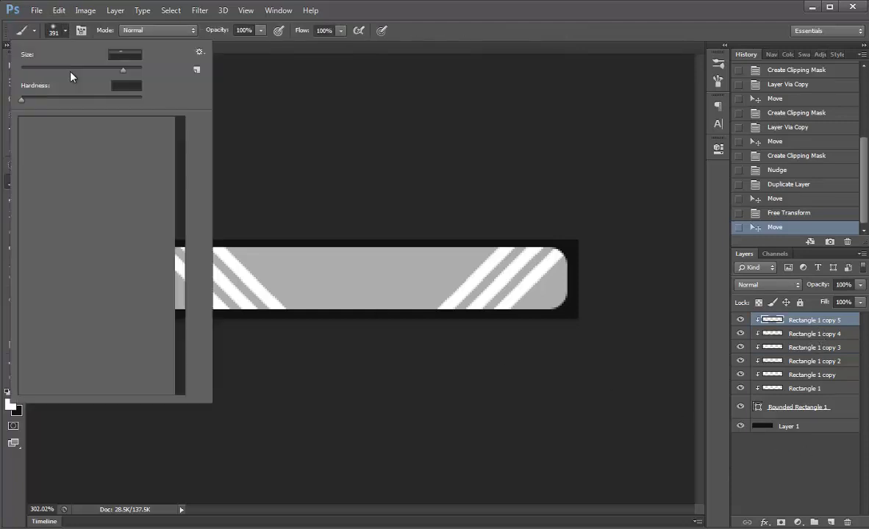
{"action": "left_click", "coordinate": [89, 70]}
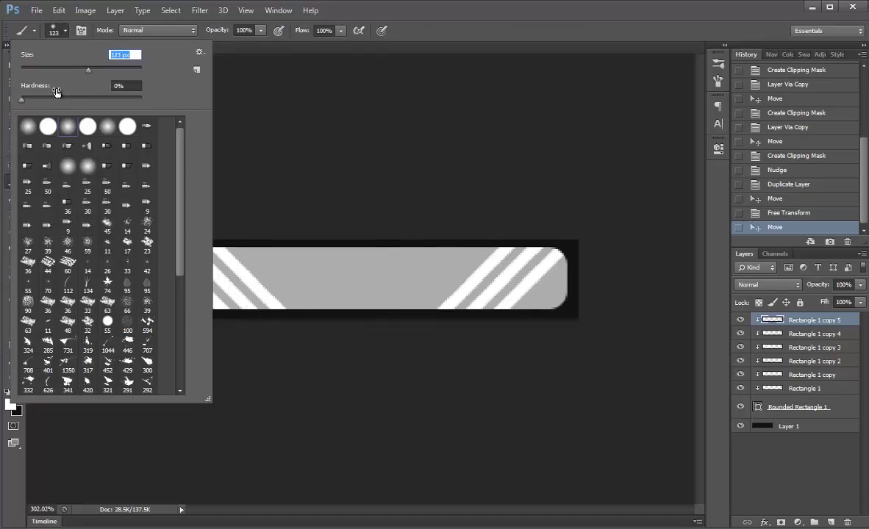
{"action": "left_click_drag", "start_coordinate": [76, 74], "coordinate": [75, 72]}
{"action": "type", "text": "90"}
{"action": "key", "text": "Return"}
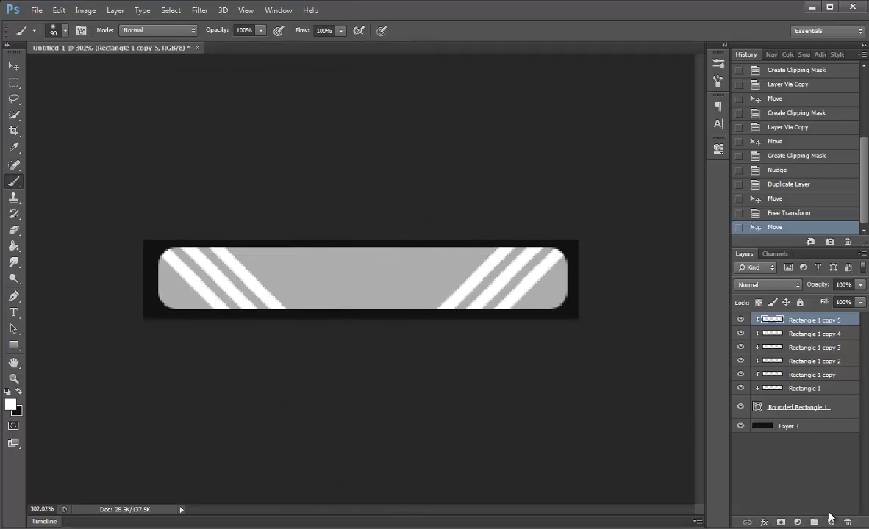
Step: Paint a white glow at the bar's centre on new Layer 2, clipped, at about 83% opacity
{"action": "left_click", "coordinate": [831, 521]}
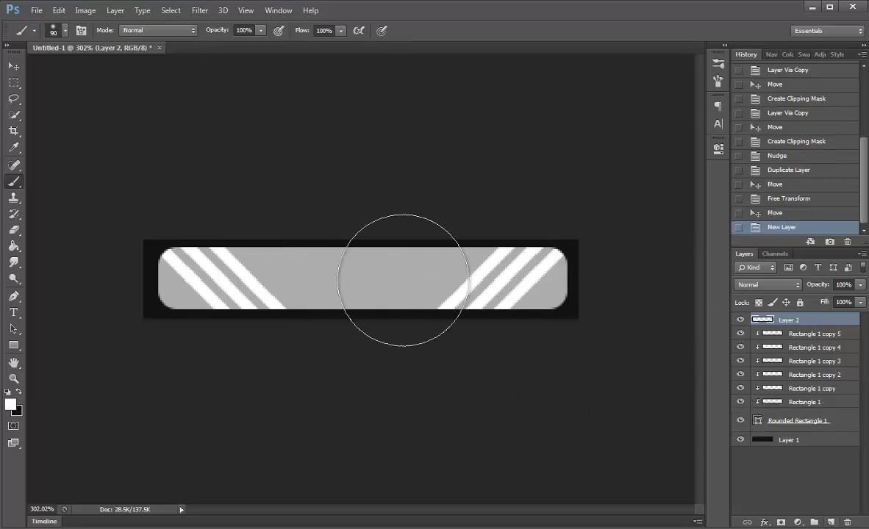
{"action": "left_click", "coordinate": [358, 277]}
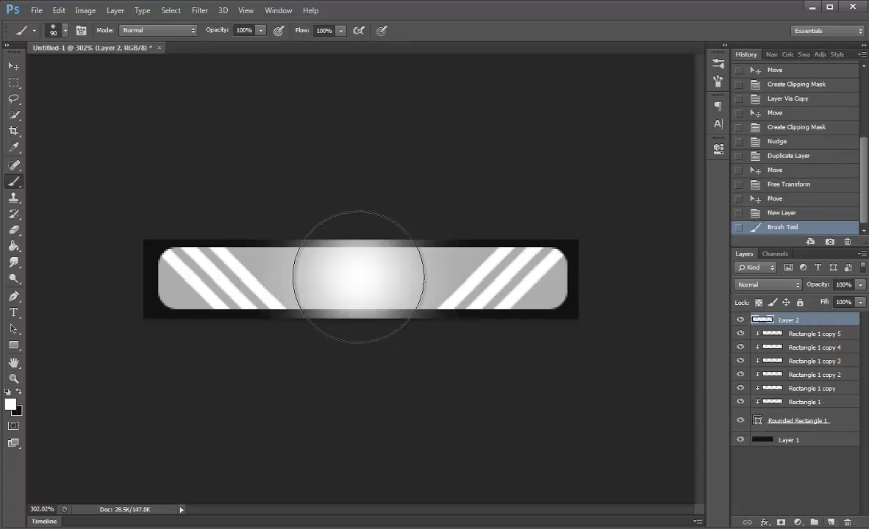
{"action": "right_click", "coordinate": [734, 322]}
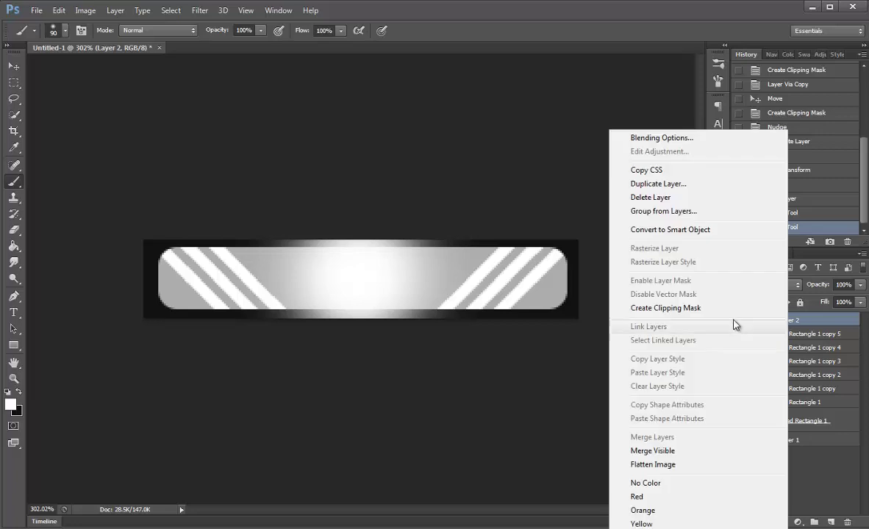
{"action": "left_click", "coordinate": [639, 309]}
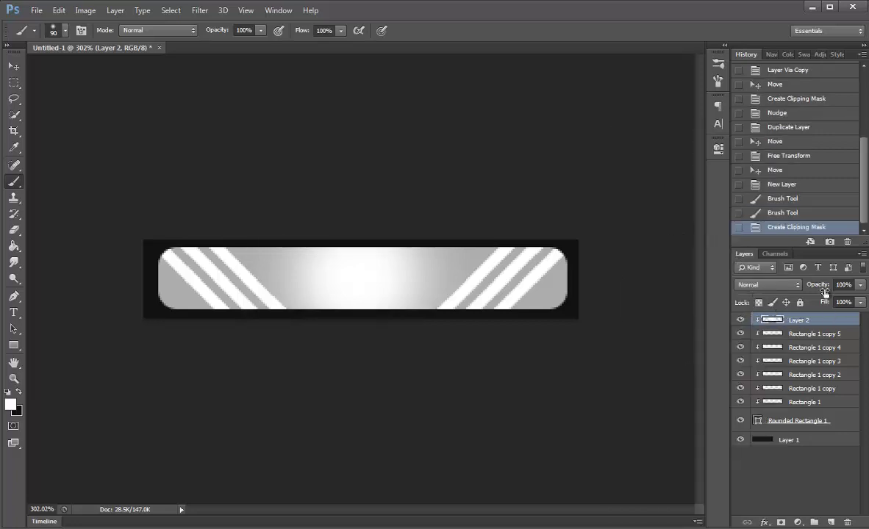
{"action": "mouse_move", "coordinate": [824, 292]}
{"action": "left_mouse_down"}
{"action": "mouse_move", "coordinate": [813, 283]}
{"action": "mouse_move", "coordinate": [828, 283]}
{"action": "left_mouse_up"}
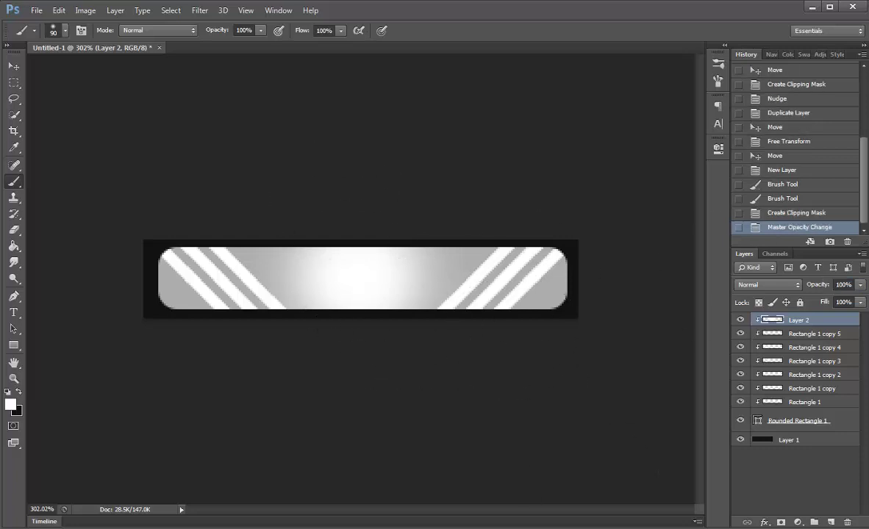
Step: Add a 1 px inside Stroke to the Rounded Rectangle 1 layer style
{"action": "left_click", "coordinate": [804, 426]}
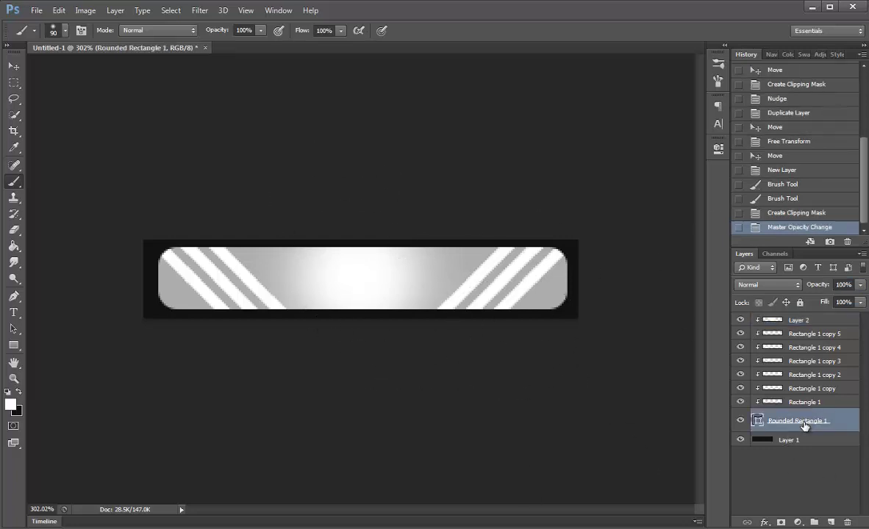
{"action": "right_click", "coordinate": [802, 425]}
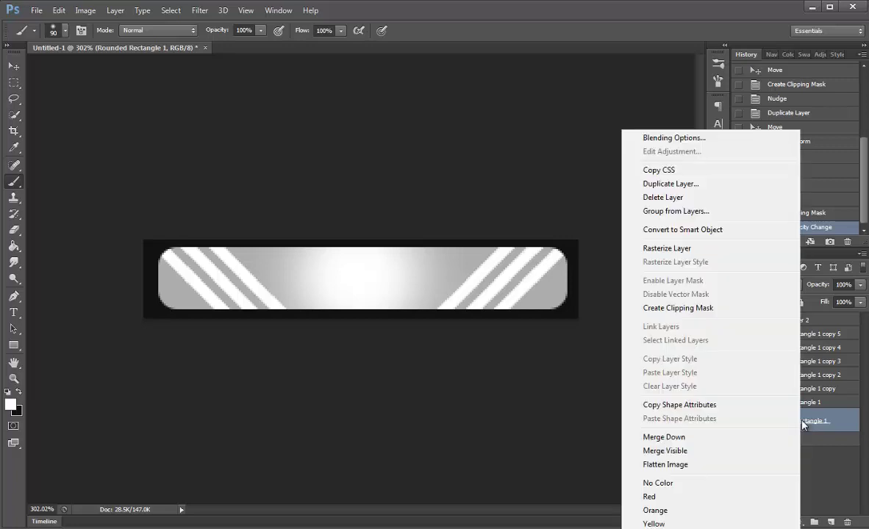
{"action": "left_click", "coordinate": [691, 193]}
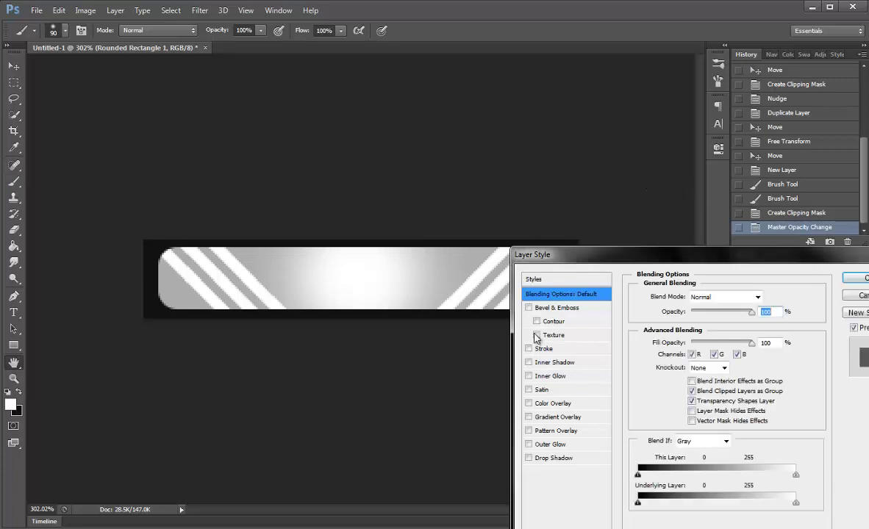
{"action": "left_click", "coordinate": [564, 350]}
{"action": "left_click", "coordinate": [702, 311]}
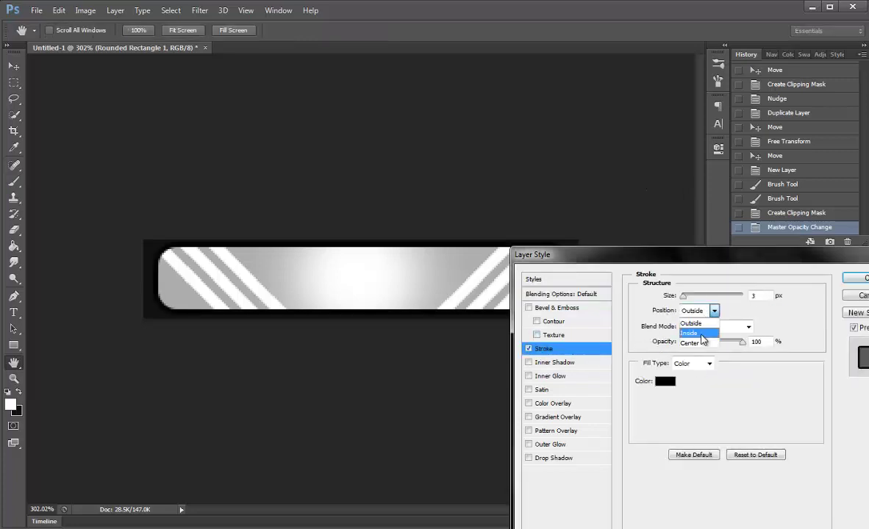
{"action": "left_click", "coordinate": [717, 329]}
{"action": "left_click_drag", "start_coordinate": [683, 294], "coordinate": [677, 295]}
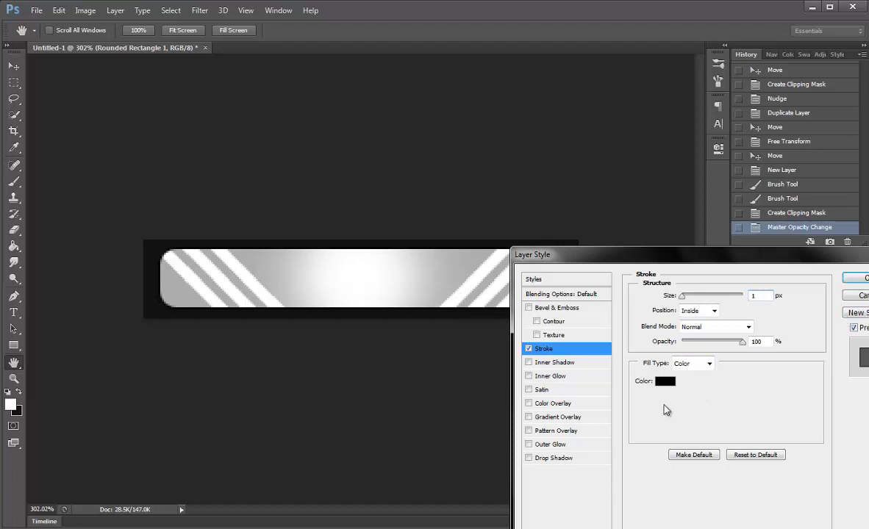
Step: Make the stroke white (ffffff) at 85% opacity and apply it
{"action": "left_click", "coordinate": [665, 382]}
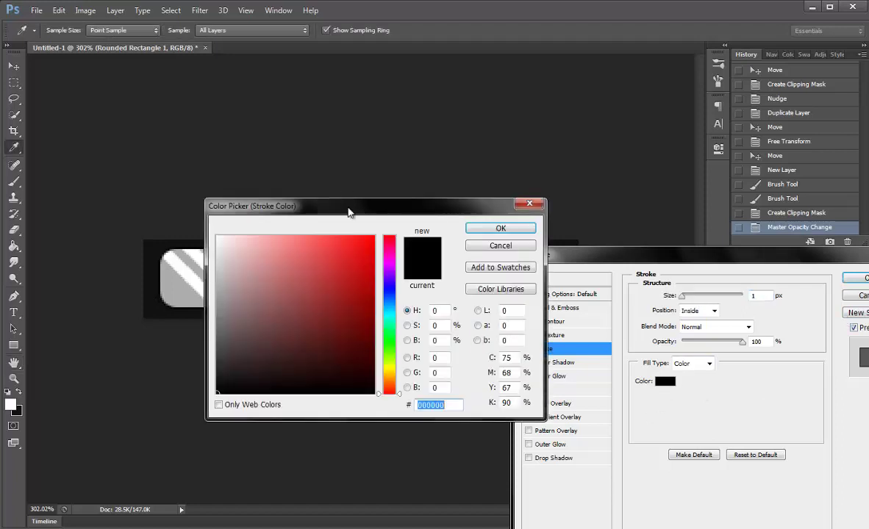
{"action": "left_click_drag", "start_coordinate": [348, 213], "coordinate": [704, 239]}
{"action": "type", "text": "ffffff"}
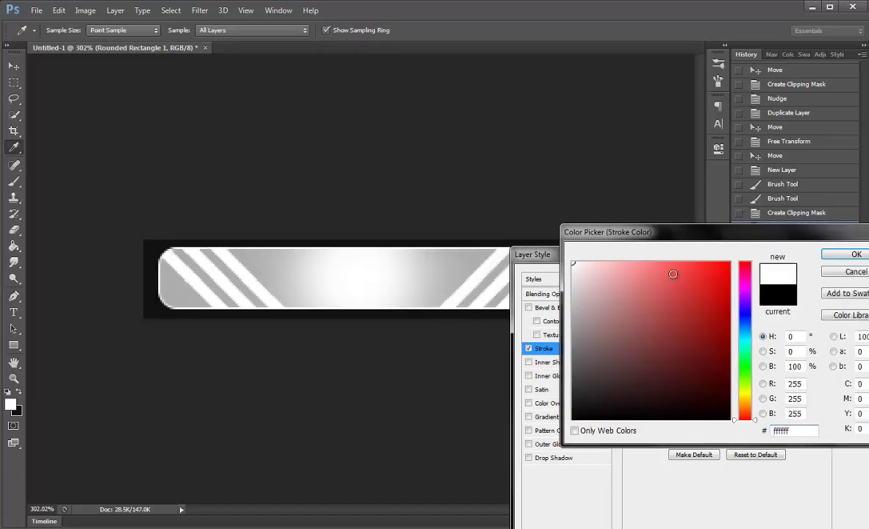
{"action": "left_click", "coordinate": [855, 255]}
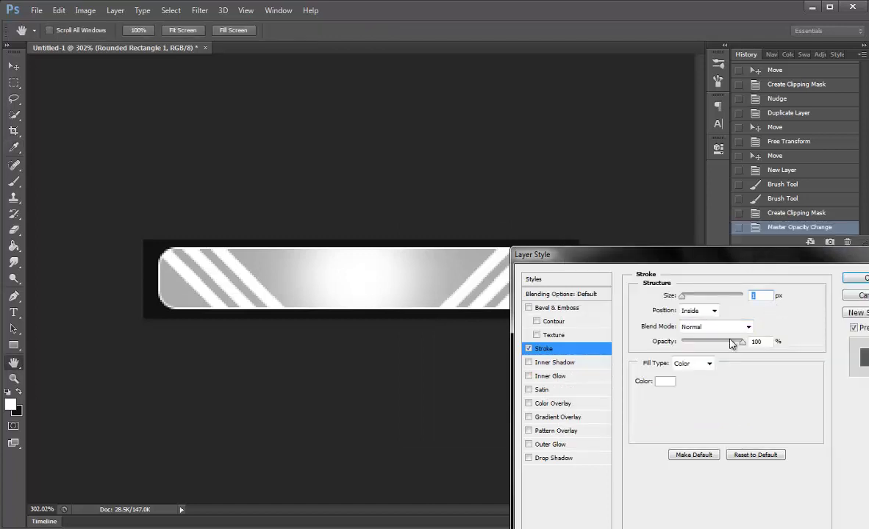
{"action": "left_click_drag", "start_coordinate": [732, 344], "coordinate": [734, 344]}
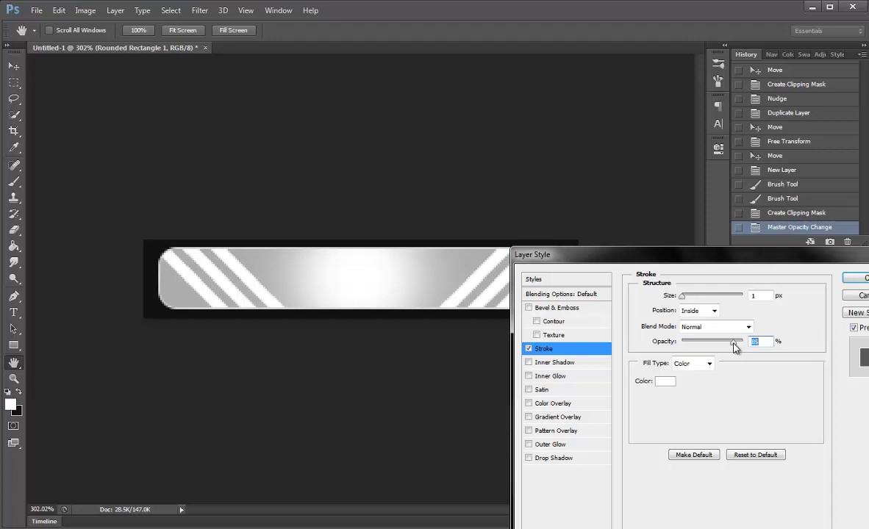
{"action": "type", "text": "85"}
{"action": "left_click_drag", "start_coordinate": [803, 267], "coordinate": [525, 266]}
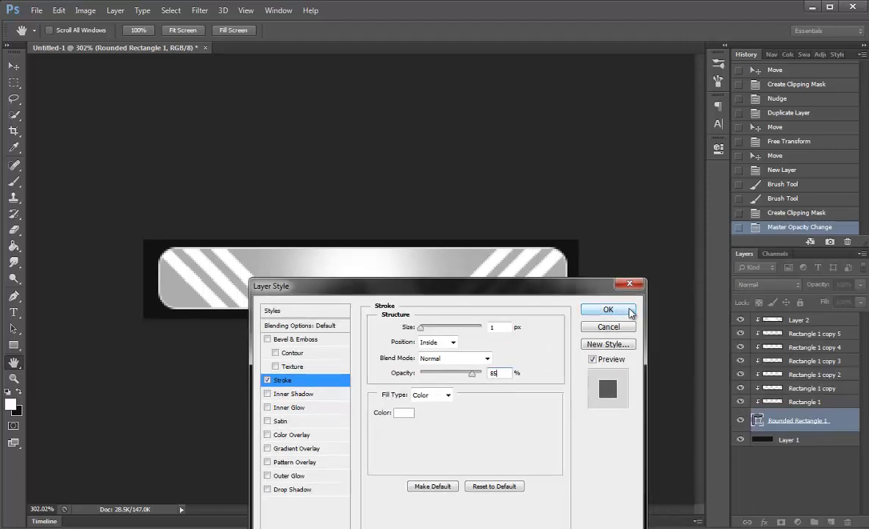
{"action": "left_click", "coordinate": [625, 254]}
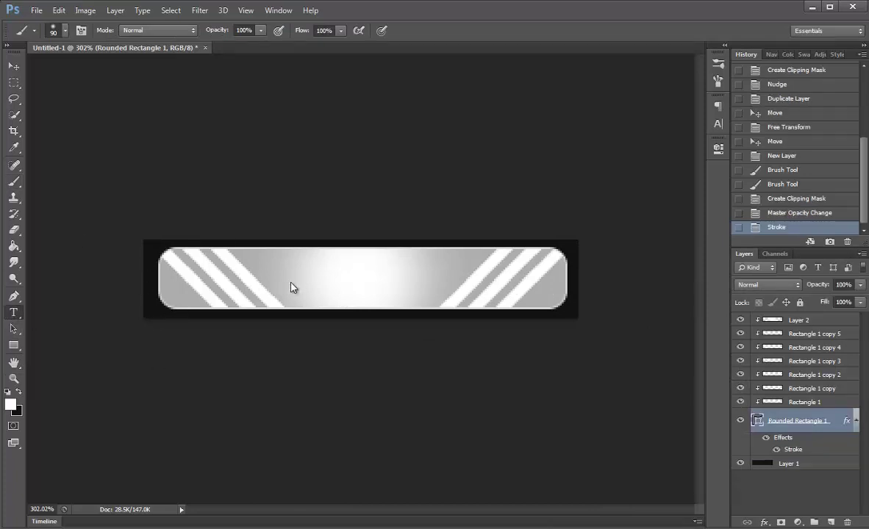
Step: Start a text layer on the bar's left side and type test letters 'arexbnfhb'
{"action": "key", "text": "t"}
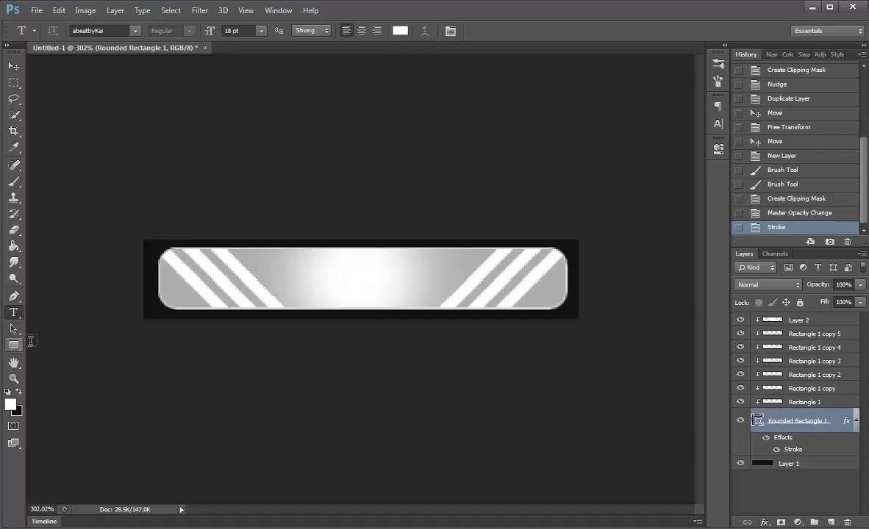
{"action": "left_click", "coordinate": [250, 285]}
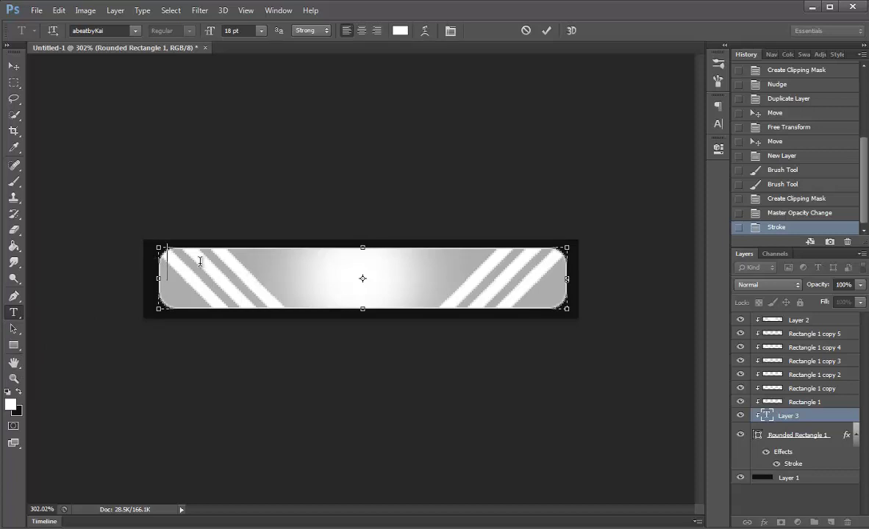
{"action": "type", "text": "arexbnfhb"}
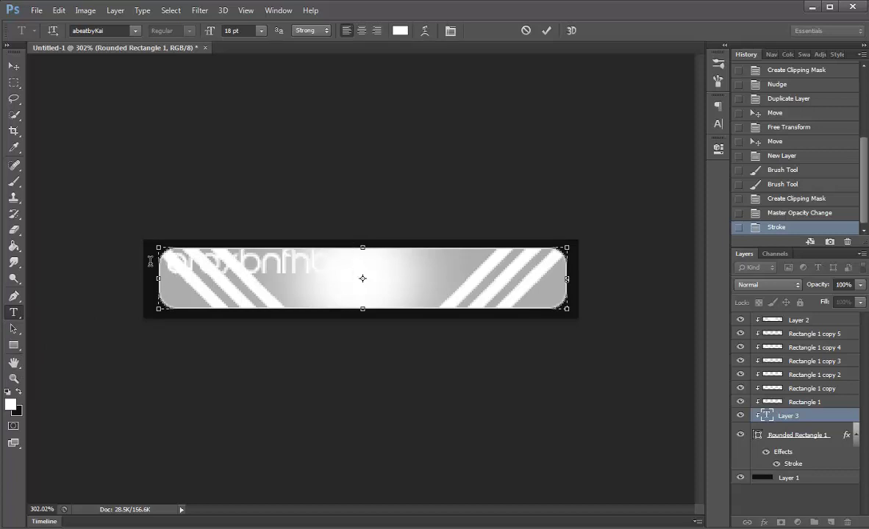
Step: Delete the test text and its leftover text layer
{"action": "double_click", "coordinate": [244, 265]}
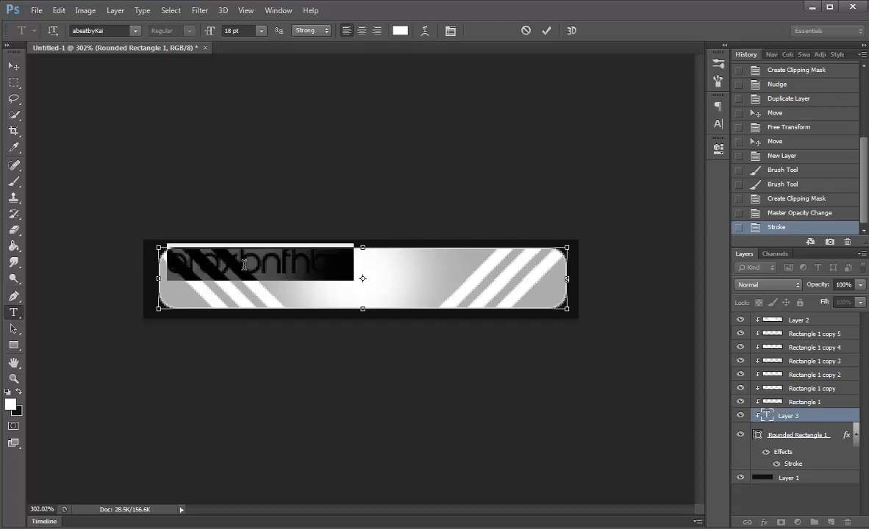
{"action": "key", "text": "BackSpace"}
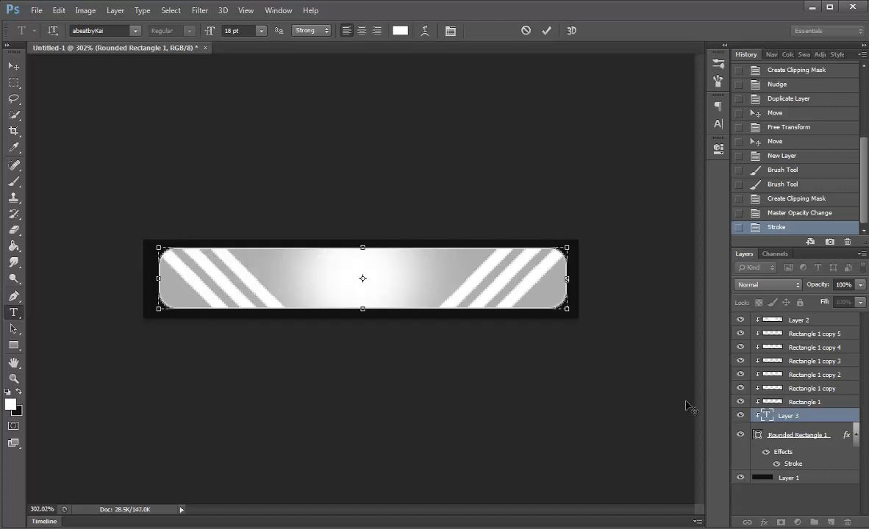
{"action": "key", "text": "ctrl+z"}
{"action": "left_click_drag", "start_coordinate": [749, 389], "coordinate": [804, 423]}
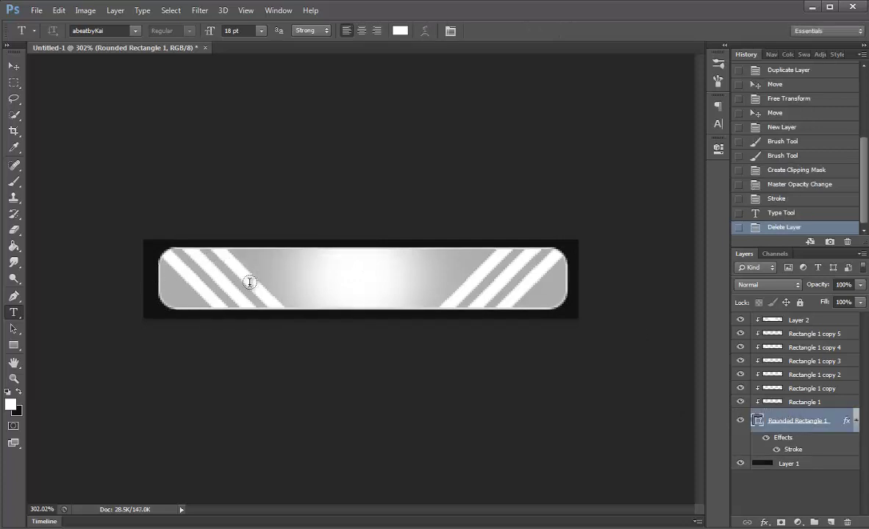
Step: Type 'Administrator' as a new text line on the bar and select it
{"action": "left_click", "coordinate": [154, 309]}
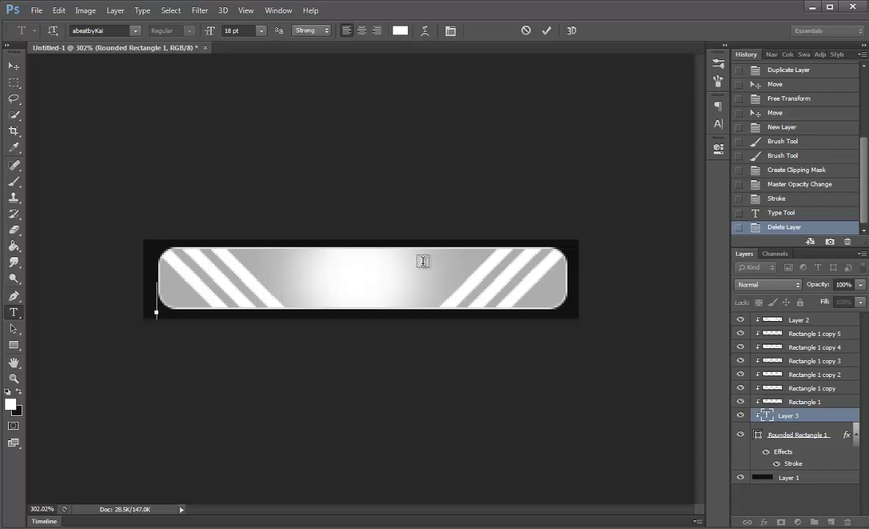
{"action": "type", "text": "Ac"}
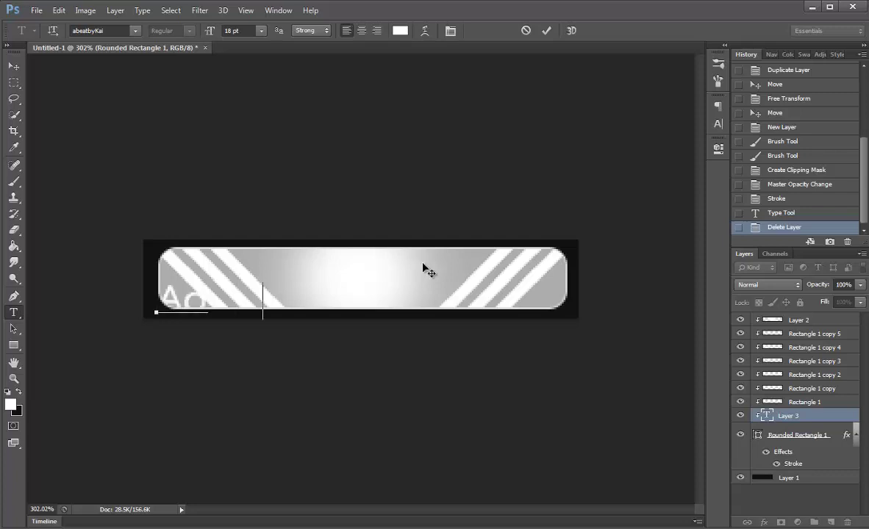
{"action": "type", "text": "ddist"}
{"action": "type", "text": "ro"}
{"action": "key", "text": "ctrl+a"}
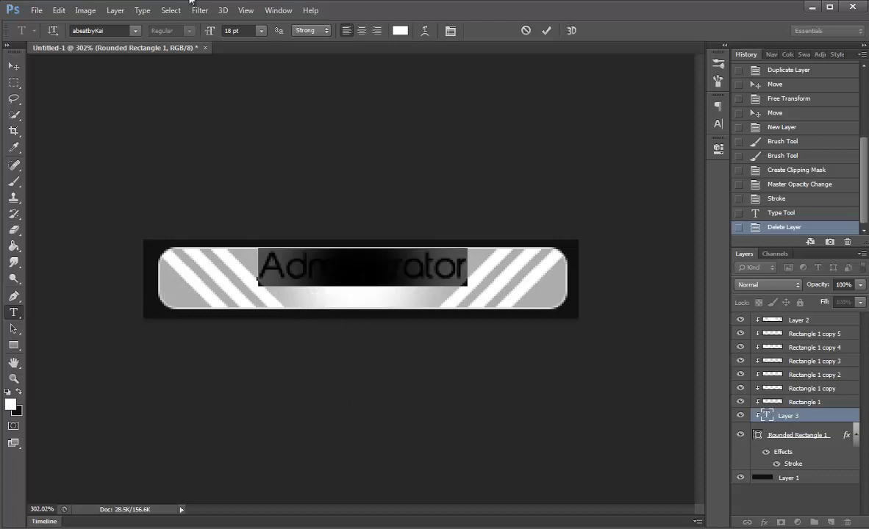
Step: Preview a couple of fonts on the Administrator text and make black the text colour
{"action": "left_click", "coordinate": [109, 27]}
{"action": "key", "text": "Down"}
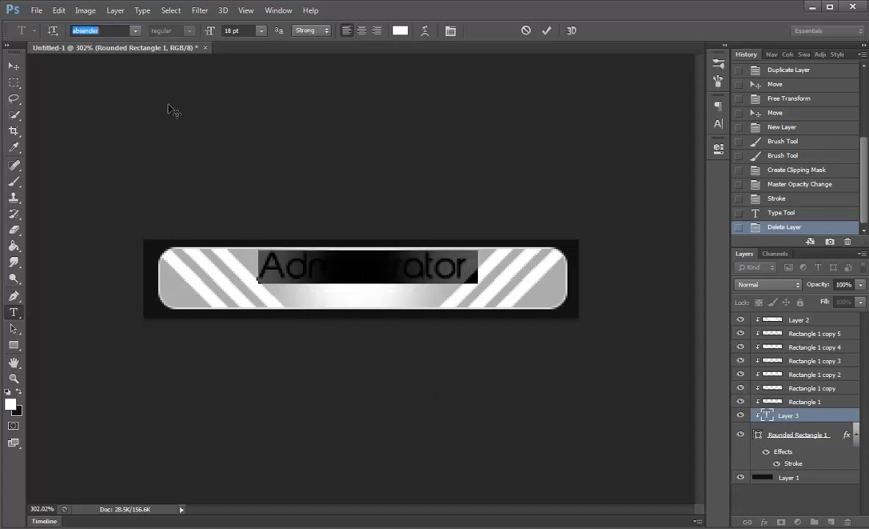
{"action": "key", "text": "Down"}
{"action": "key", "text": "Down"}
{"action": "key", "text": "Down"}
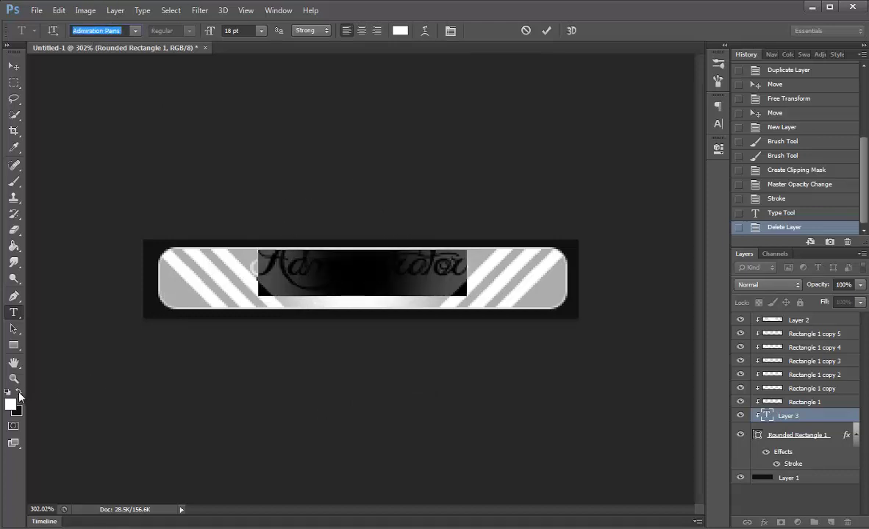
{"action": "left_click", "coordinate": [19, 393]}
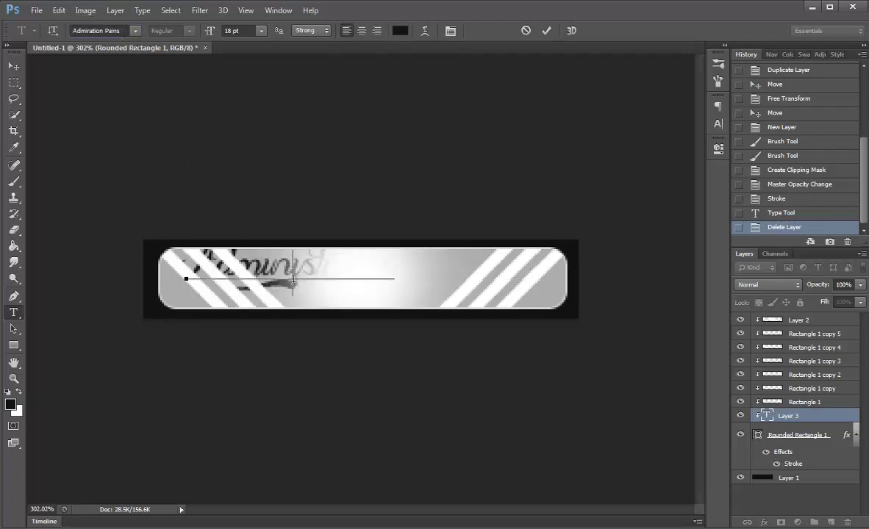
Step: Step through the font list to basic title font, then drag the text to the bar's right side
{"action": "left_click", "coordinate": [92, 30]}
{"action": "key", "text": "Down"}
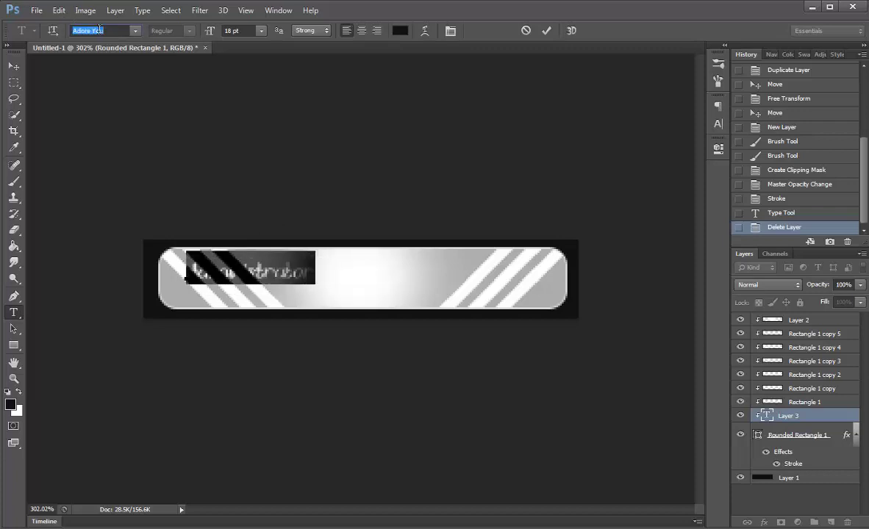
{"action": "key", "text": "Down"}
{"action": "key", "text": "Down"}
{"action": "key", "text": "Down"}
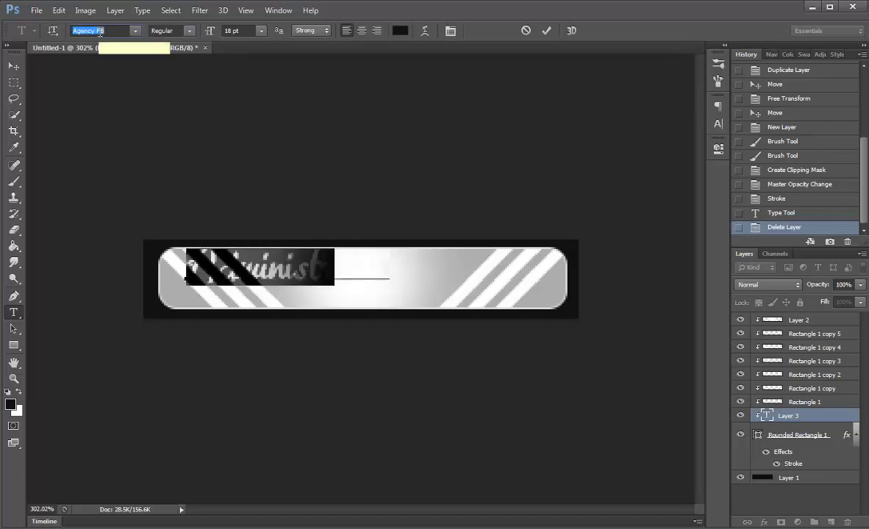
{"action": "key", "text": "Down"}
{"action": "key", "text": "Down"}
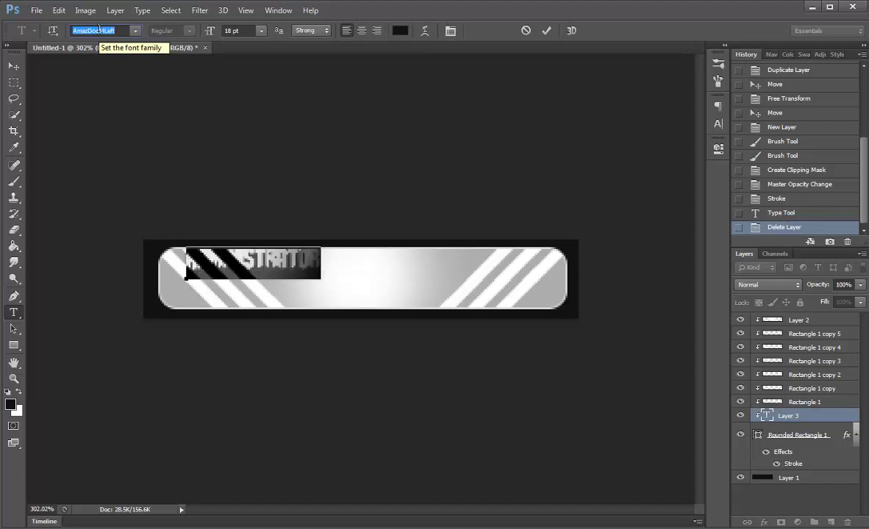
{"action": "key", "text": "Down"}
{"action": "key", "text": "Down"}
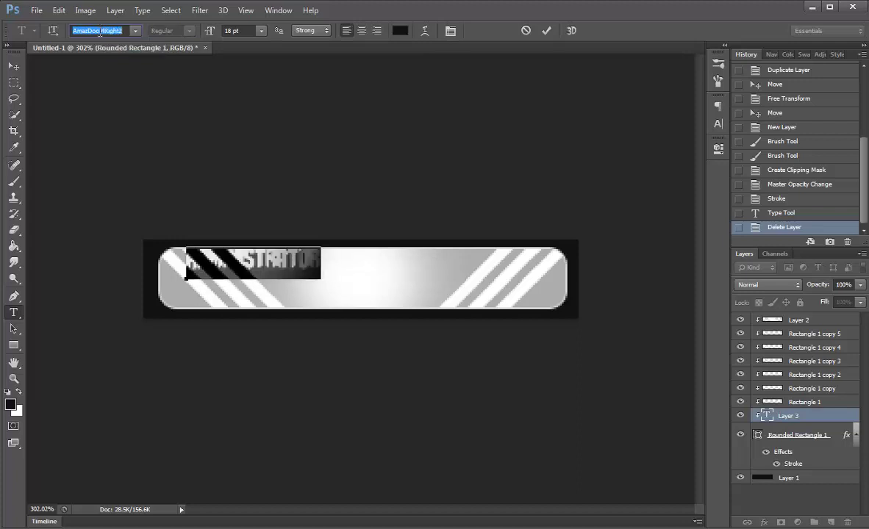
{"action": "key", "text": "Down"}
{"action": "key", "text": "Down"}
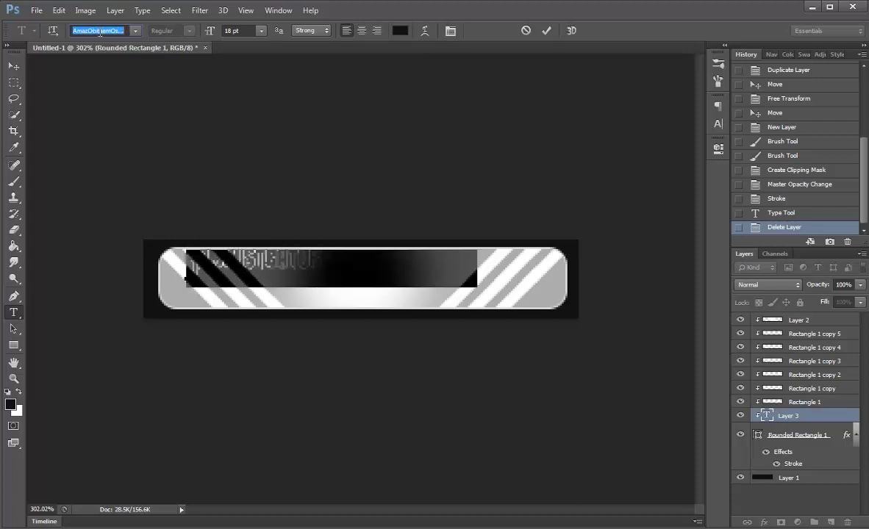
{"action": "key", "text": "Down"}
{"action": "key", "text": "Down"}
{"action": "key", "text": "Down"}
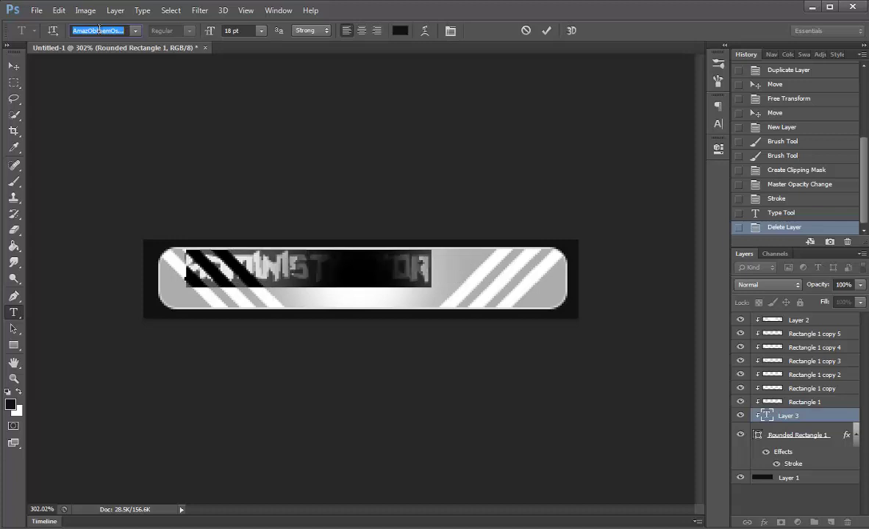
{"action": "key", "text": "Down"}
{"action": "key", "text": "Down"}
{"action": "key", "text": "Down"}
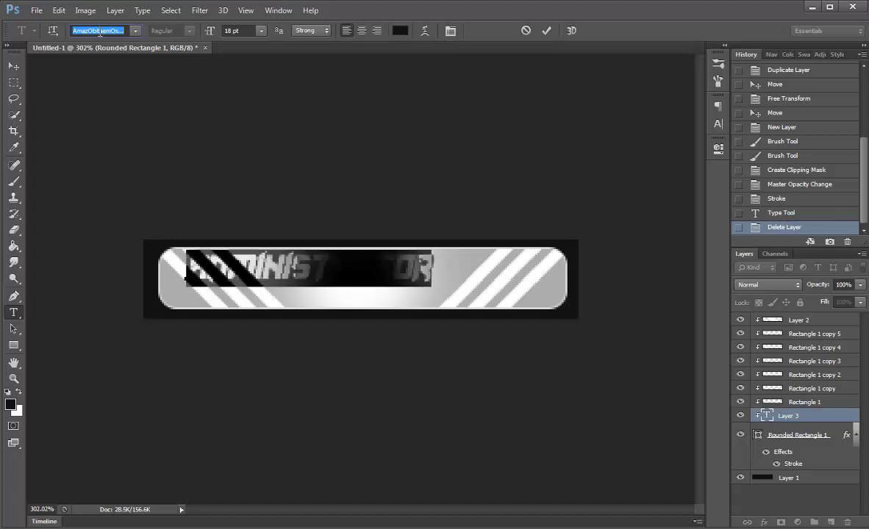
{"action": "key", "text": "Down"}
{"action": "key", "text": "Down"}
{"action": "key", "text": "Down"}
{"action": "key", "text": "Down"}
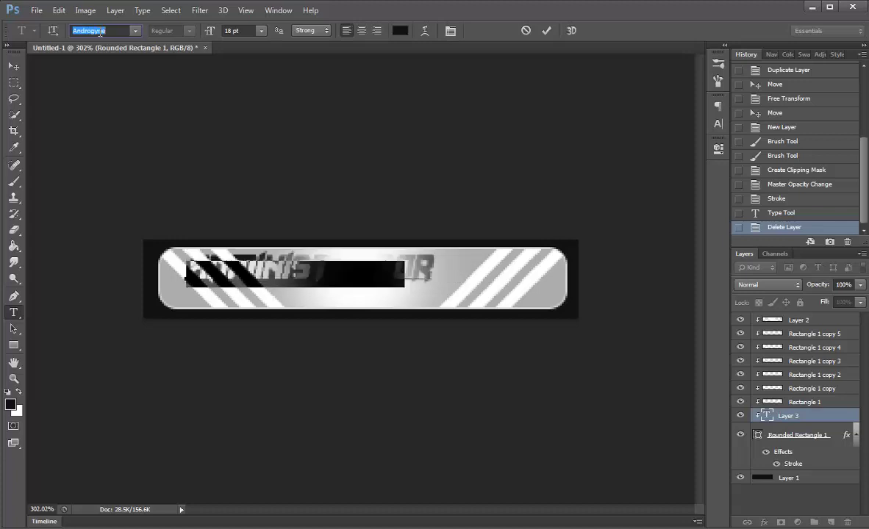
{"action": "key", "text": "Down"}
{"action": "key", "text": "Down"}
{"action": "key", "text": "Down"}
{"action": "key", "text": "Down"}
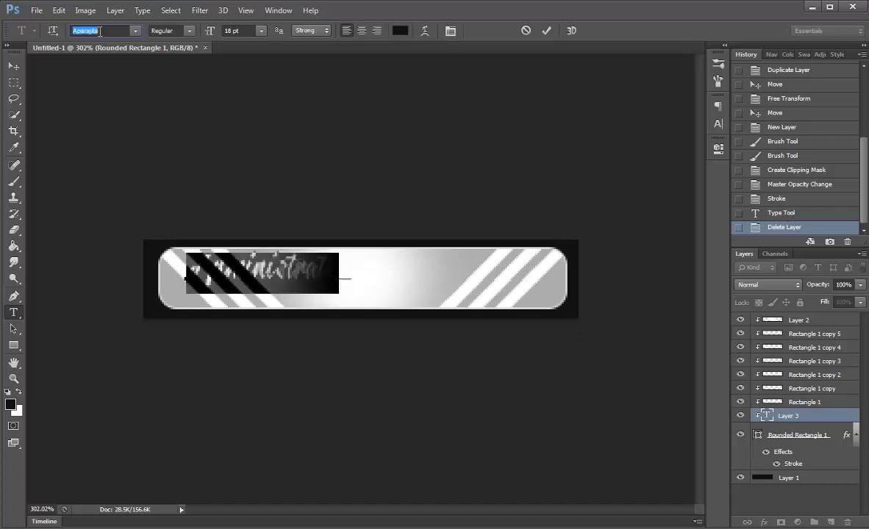
{"action": "key", "text": "Down"}
{"action": "key", "text": "Down"}
{"action": "key", "text": "Down"}
{"action": "key", "text": "Down"}
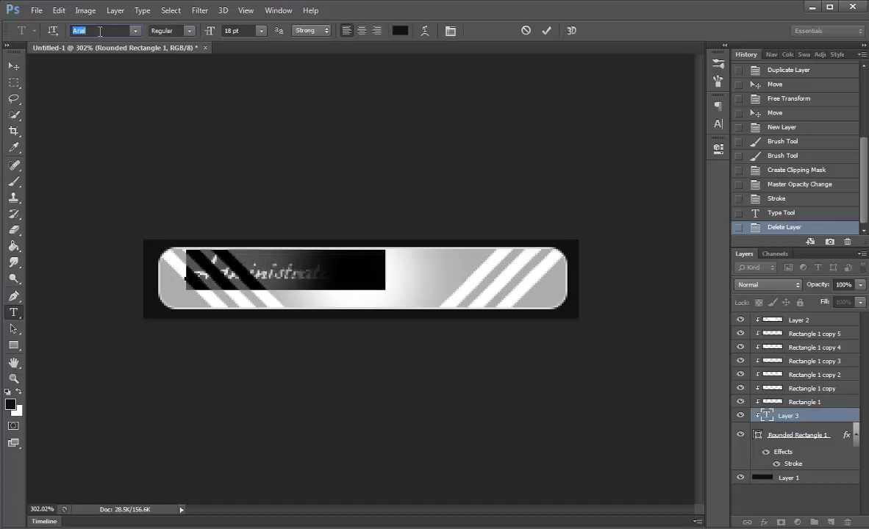
{"action": "key", "text": "Down"}
{"action": "key", "text": "Down"}
{"action": "key", "text": "Down"}
{"action": "key", "text": "Down"}
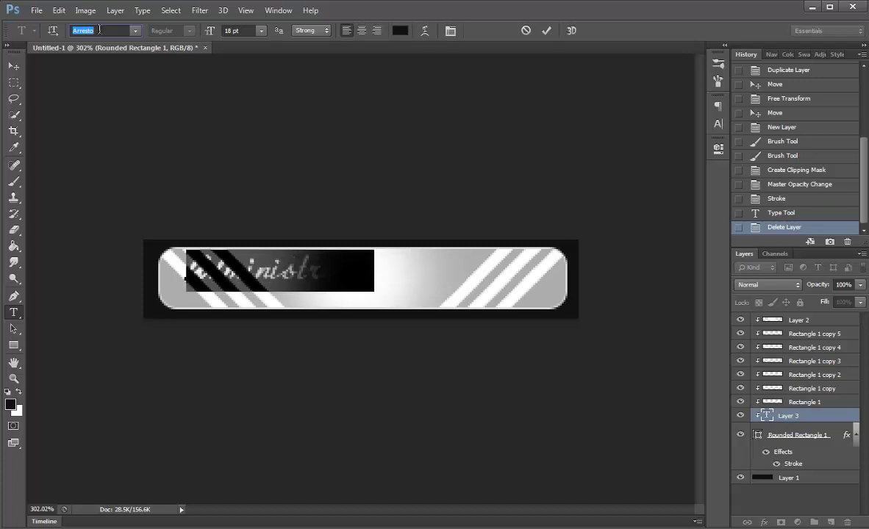
{"action": "key", "text": "Down"}
{"action": "key", "text": "Down"}
{"action": "key", "text": "Down"}
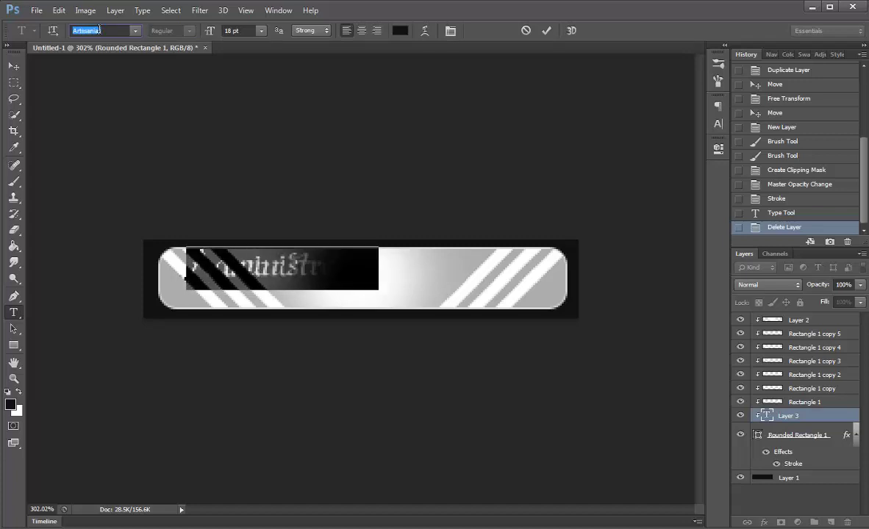
{"action": "key", "text": "Down"}
{"action": "key", "text": "Down"}
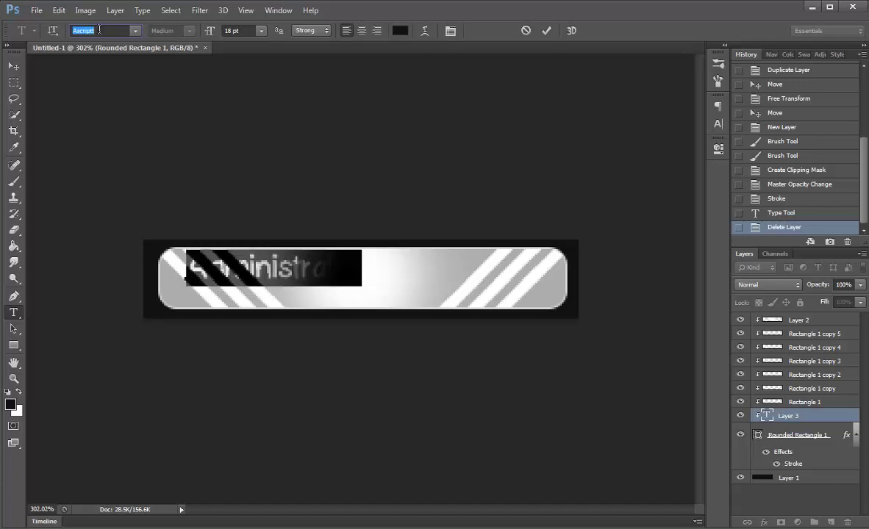
{"action": "key", "text": "Down"}
{"action": "key", "text": "Down"}
{"action": "key", "text": "Down"}
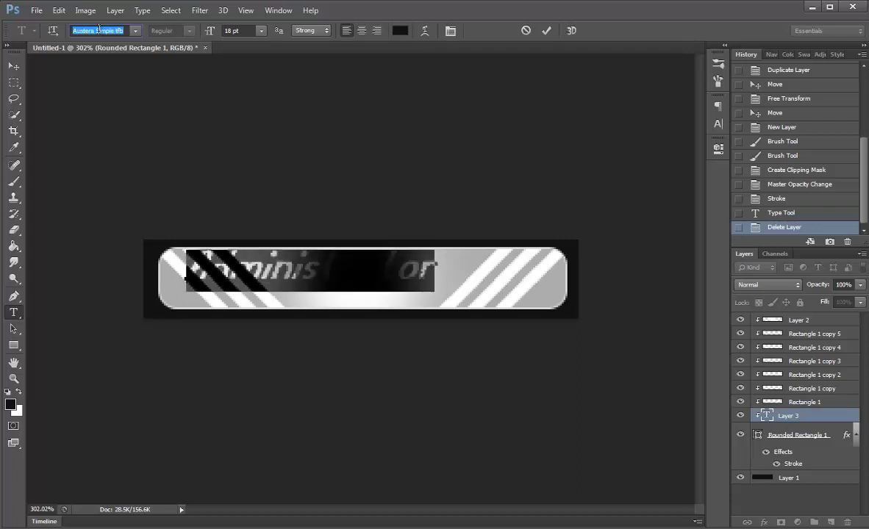
{"action": "key", "text": "Down"}
{"action": "key", "text": "Down"}
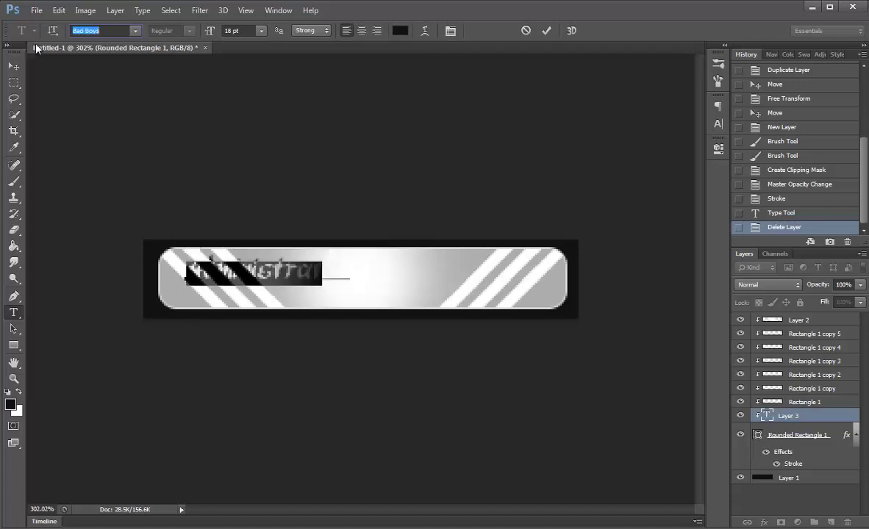
{"action": "key", "text": "Down"}
{"action": "key", "text": "Down"}
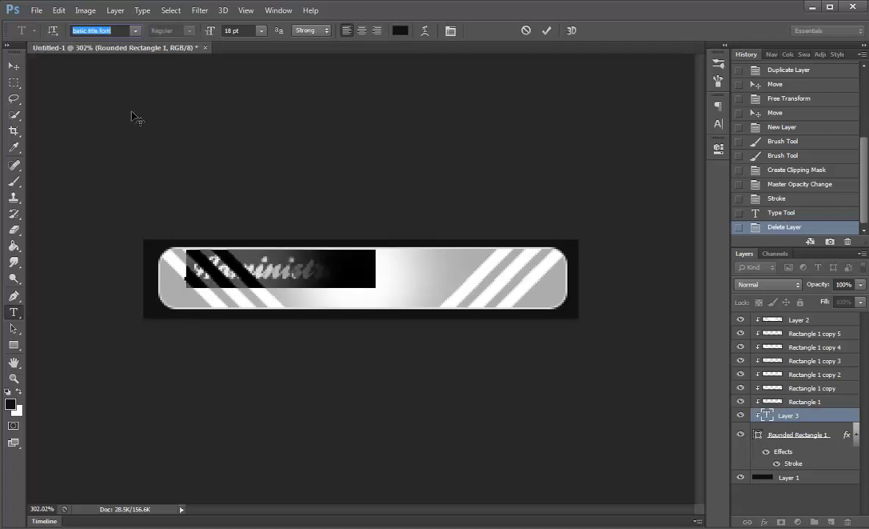
{"action": "key", "text": "Down"}
{"action": "key", "text": "Down"}
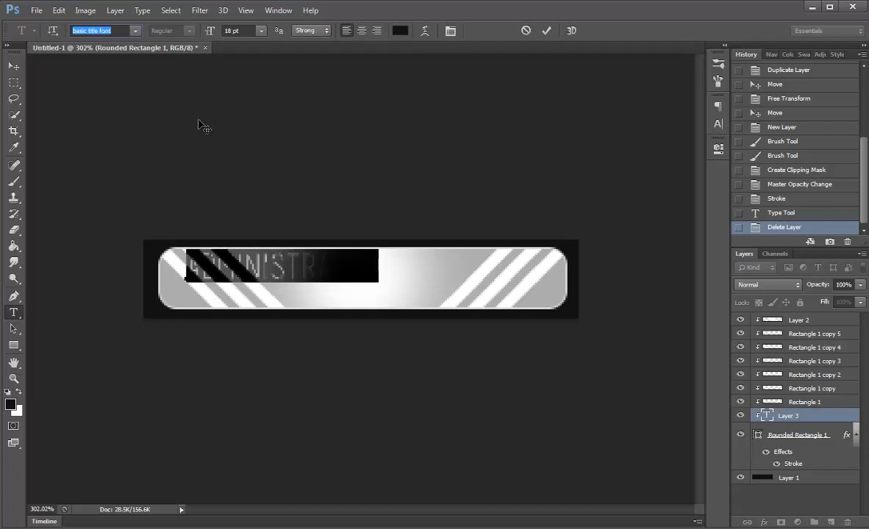
{"action": "left_click_drag", "start_coordinate": [336, 318], "coordinate": [471, 328]}
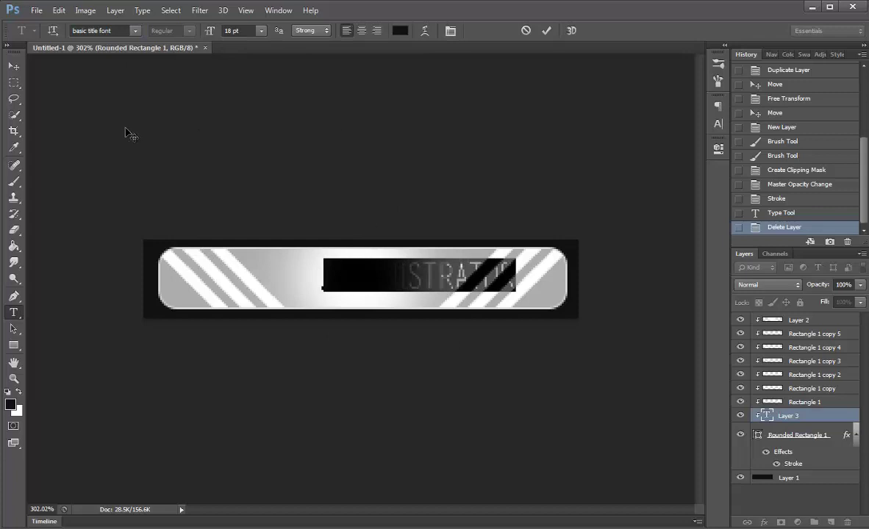
Step: Commit the text, reselect ADMINISTRATOR and restore black as the active colour
{"action": "left_click", "coordinate": [18, 391]}
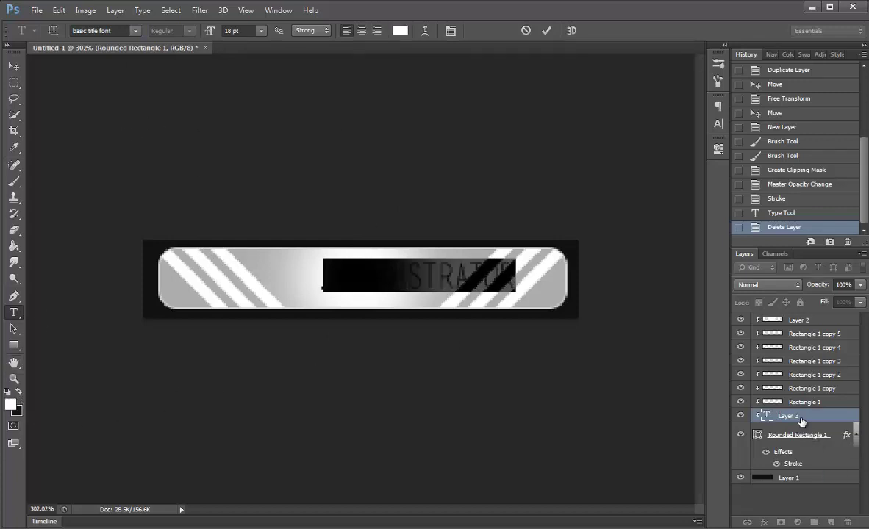
{"action": "key", "text": "ctrl+Return"}
{"action": "left_click", "coordinate": [480, 287]}
{"action": "key", "text": "ctrl+a"}
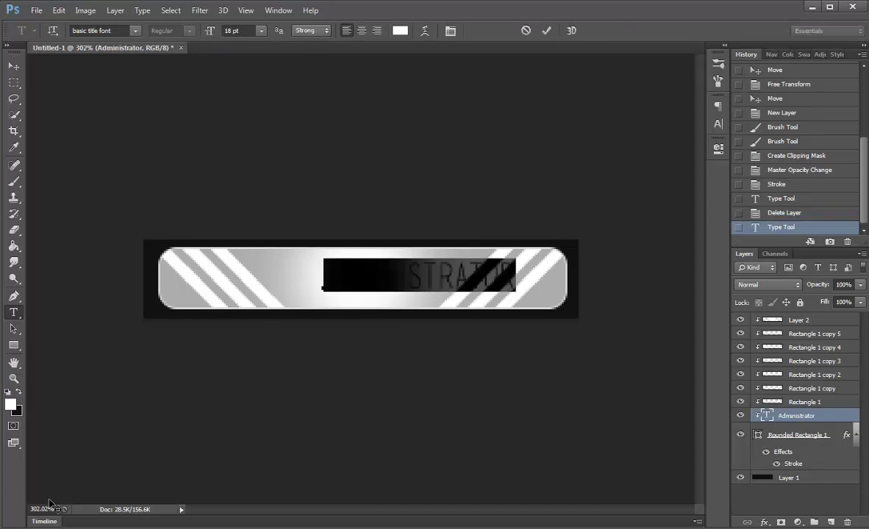
{"action": "left_click", "coordinate": [19, 391]}
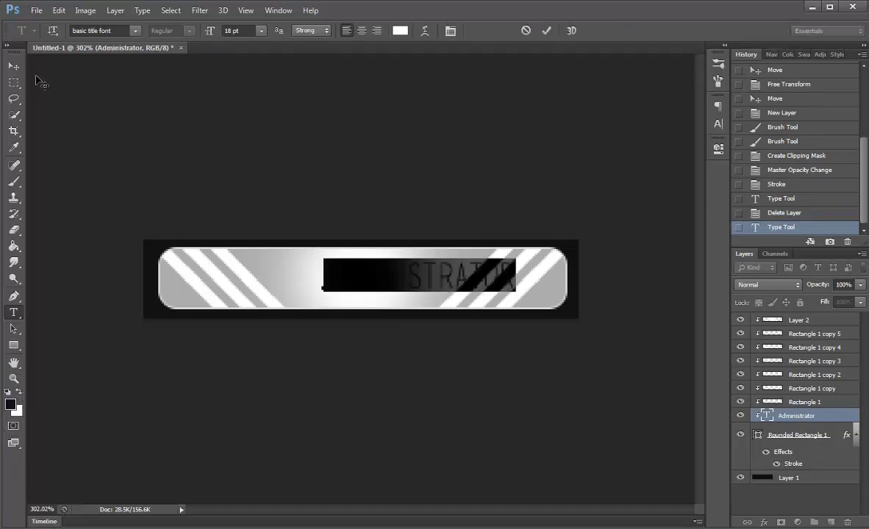
Step: Move the Administrator layer to the top of the stack and nudge the text right
{"action": "left_click", "coordinate": [13, 65]}
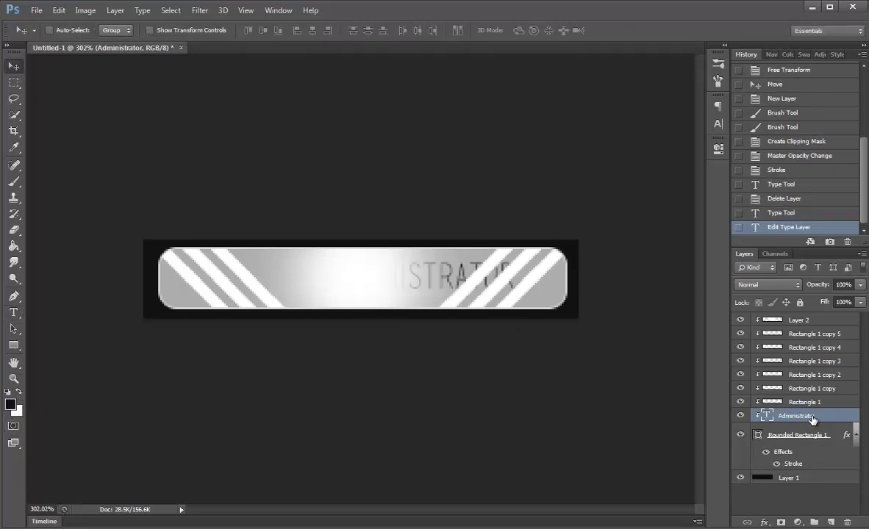
{"action": "left_click_drag", "start_coordinate": [813, 418], "coordinate": [815, 316]}
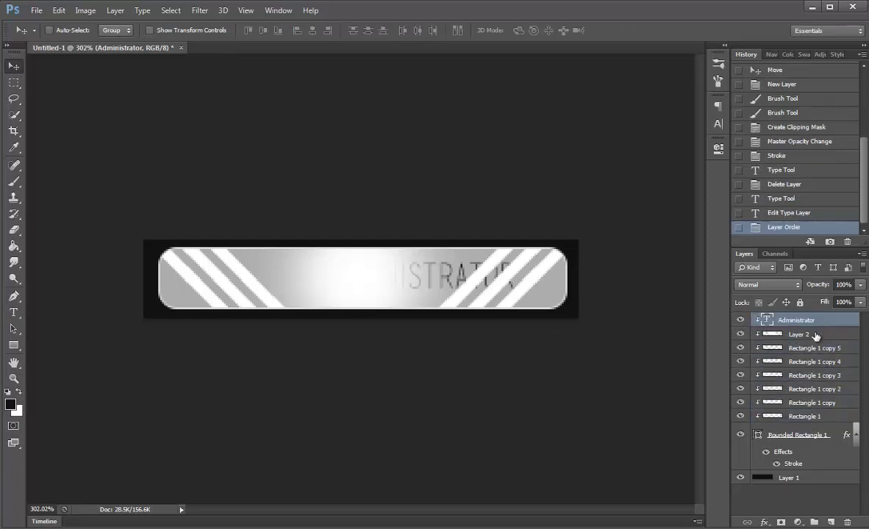
{"action": "left_click_drag", "start_coordinate": [478, 261], "coordinate": [527, 291]}
{"action": "left_click", "coordinate": [13, 312]}
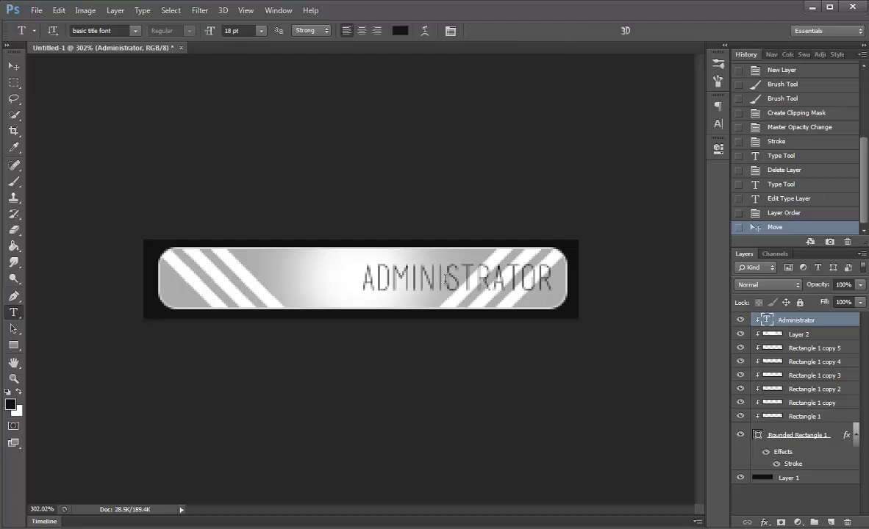
{"action": "left_click_drag", "start_coordinate": [361, 276], "coordinate": [423, 276]}
Step: Resize ADMINISTRATOR to 12 pt and move it toward the bar's right end
{"action": "key", "text": "ctrl+a"}
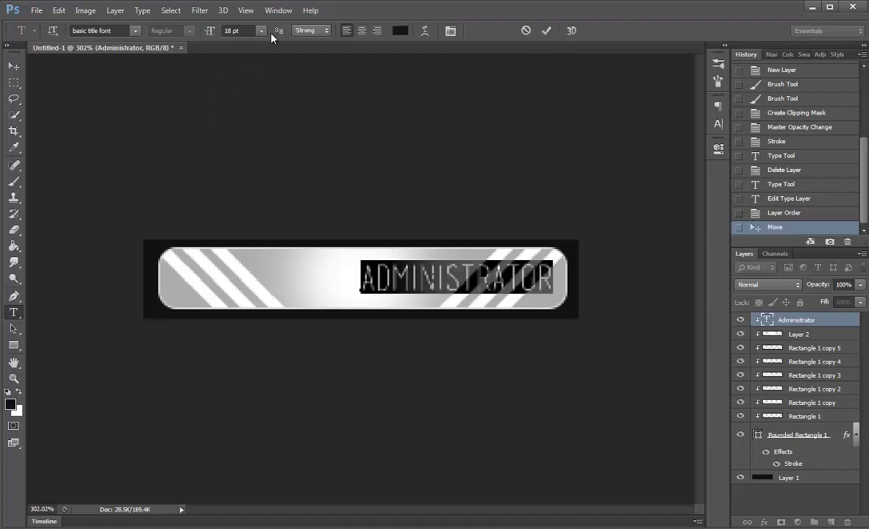
{"action": "left_click", "coordinate": [261, 30]}
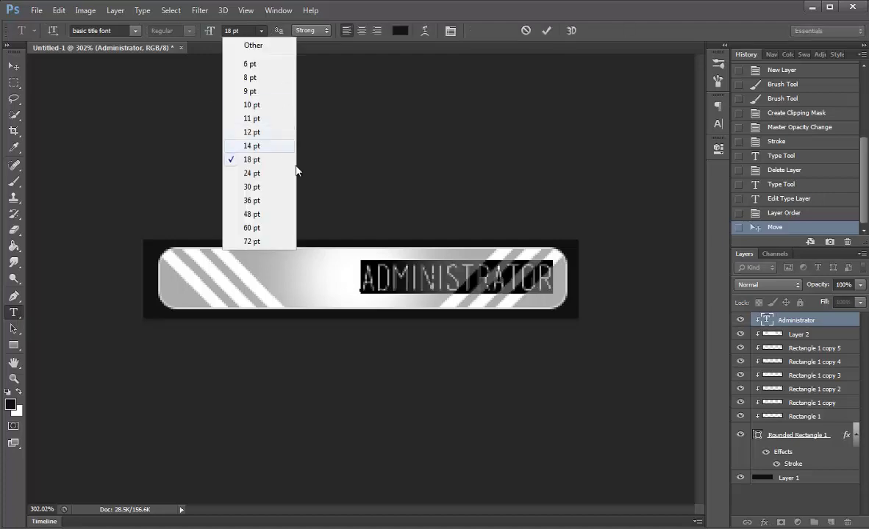
{"action": "left_click", "coordinate": [271, 133]}
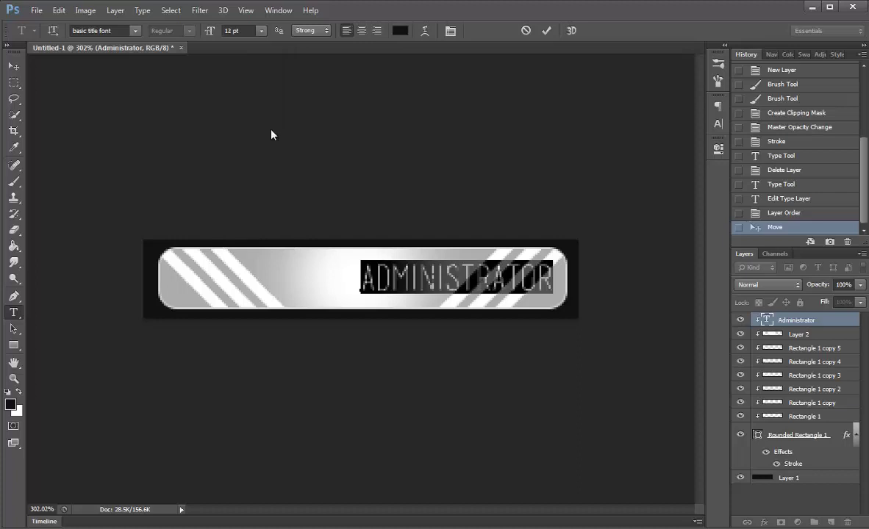
{"action": "left_click", "coordinate": [13, 65]}
{"action": "left_click_drag", "start_coordinate": [357, 330], "coordinate": [411, 322]}
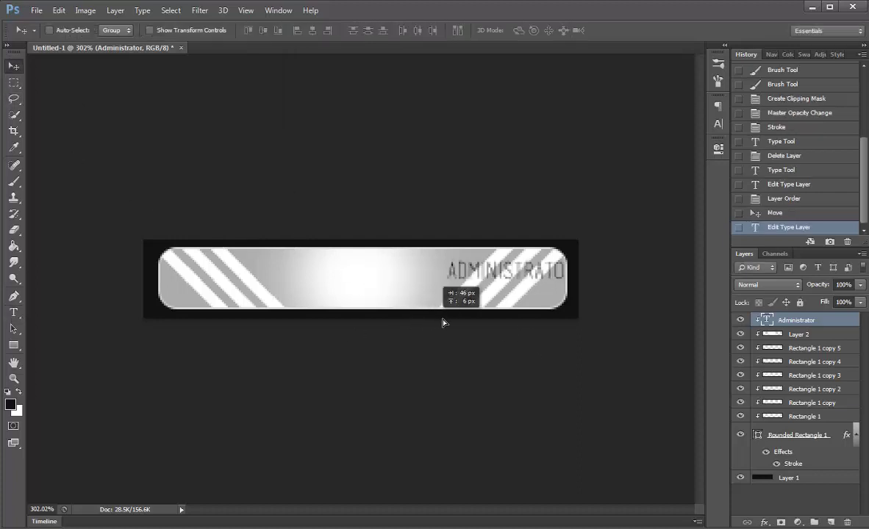
{"action": "left_click", "coordinate": [14, 313]}
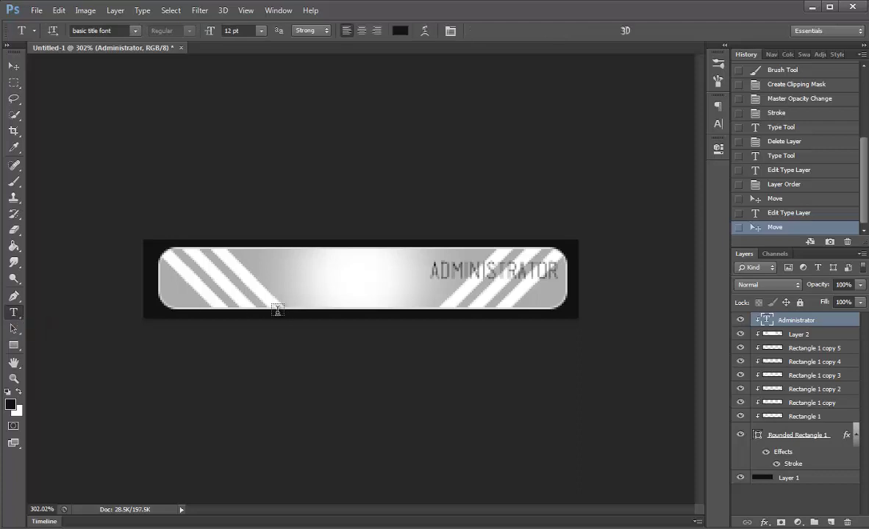
{"action": "left_click", "coordinate": [14, 66]}
{"action": "mouse_move", "coordinate": [543, 298]}
{"action": "left_mouse_down"}
{"action": "mouse_move", "coordinate": [575, 275]}
{"action": "mouse_move", "coordinate": [564, 272]}
{"action": "left_mouse_up"}
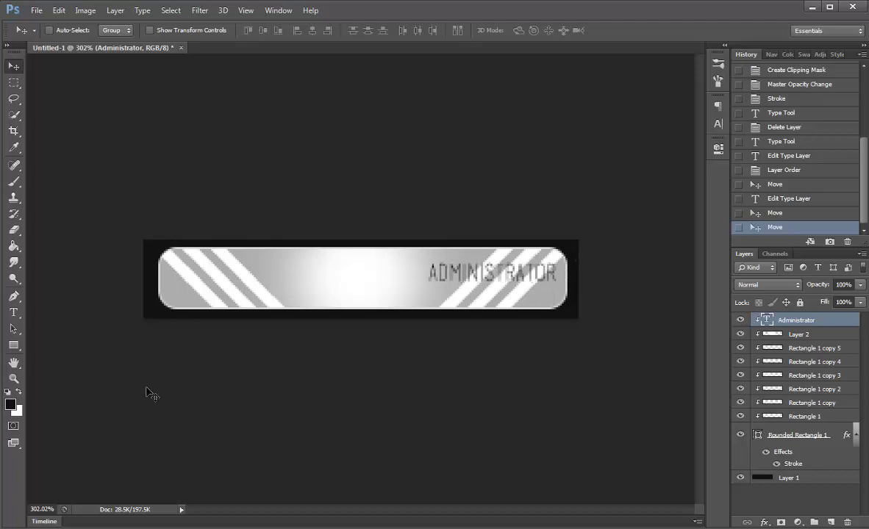
Step: Recolour the ADMINISTRATOR text red (ff0000)
{"action": "left_click", "coordinate": [13, 312]}
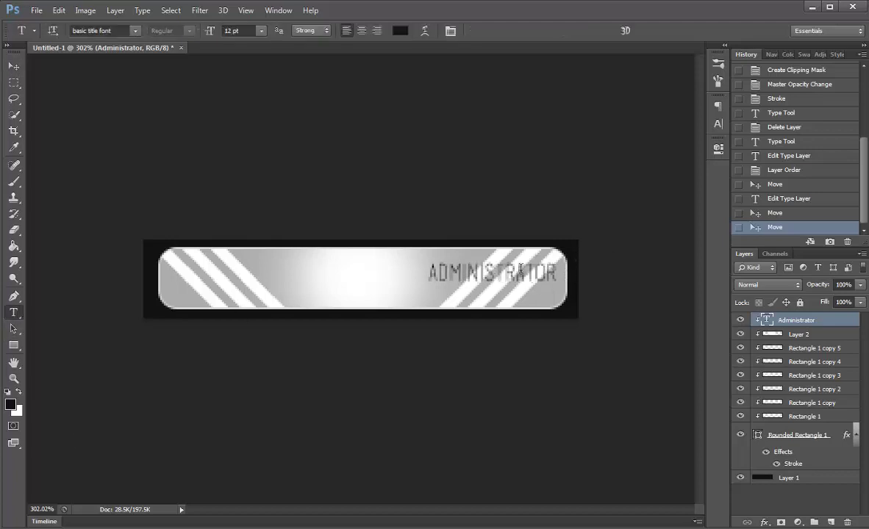
{"action": "left_click", "coordinate": [489, 272]}
{"action": "key", "text": "ctrl+a"}
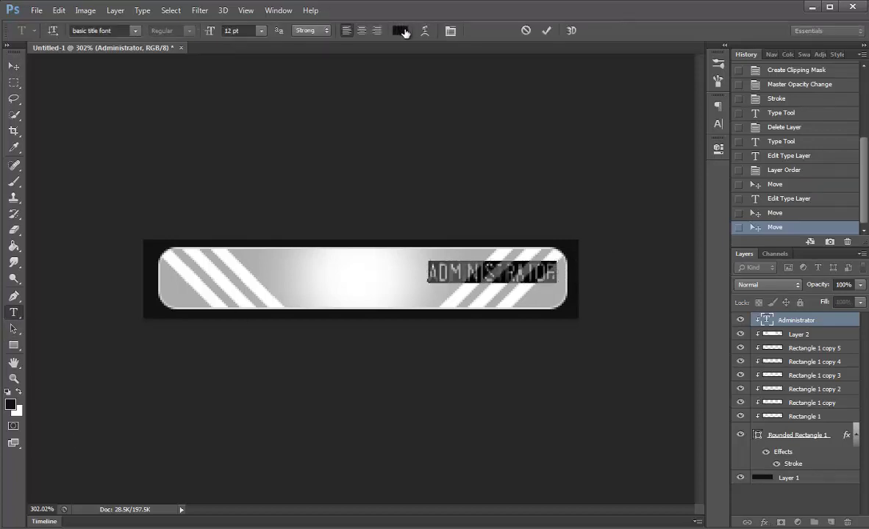
{"action": "left_click", "coordinate": [400, 30]}
{"action": "type", "text": "ff0000"}
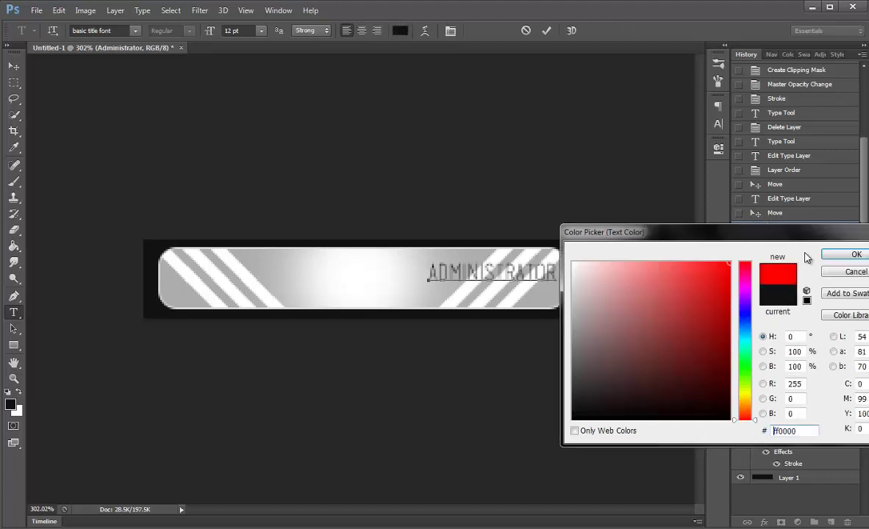
{"action": "left_click", "coordinate": [852, 254]}
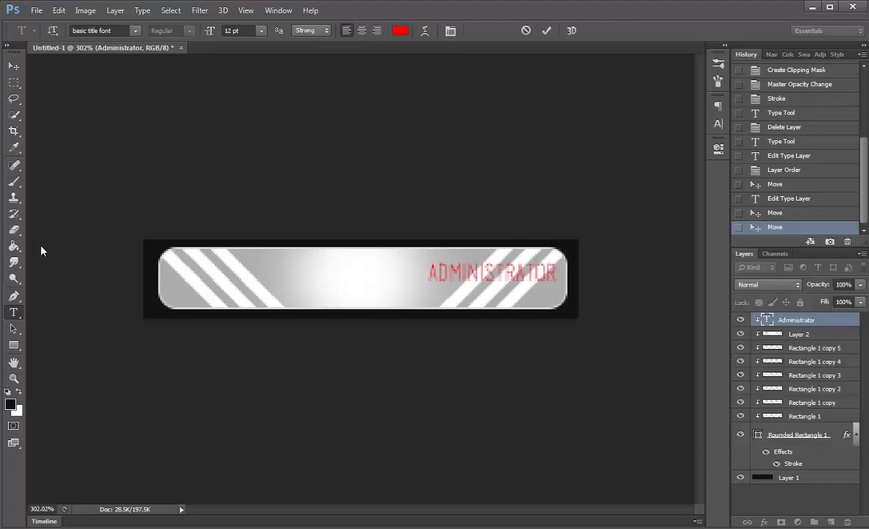
Step: Commit the red text and open Blending Options for the Administrator layer
{"action": "left_click", "coordinate": [15, 67]}
{"action": "right_click", "coordinate": [804, 325]}
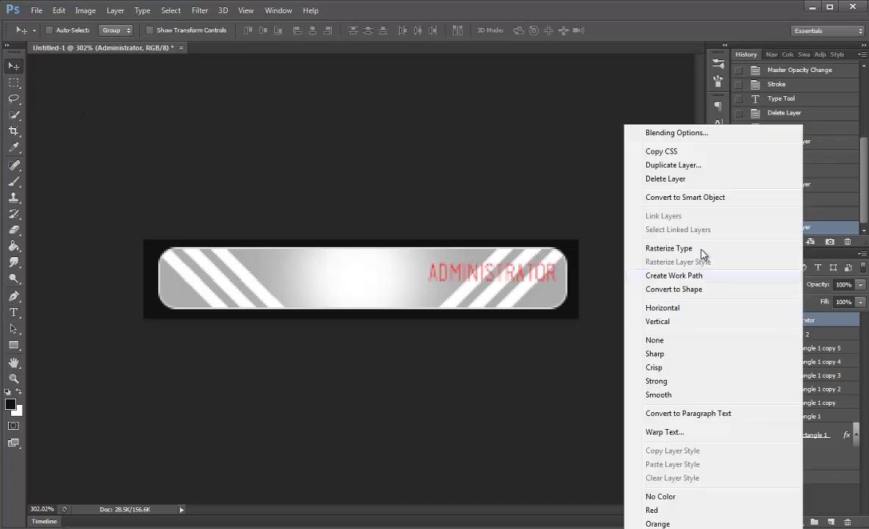
{"action": "left_click", "coordinate": [672, 136]}
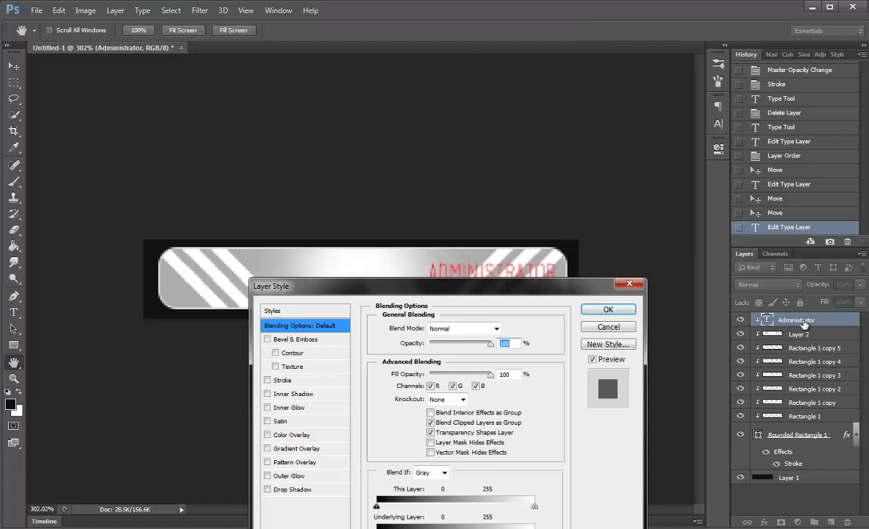
Step: Give the text a Drop Shadow with 0 px distance, 1 px size and 32% opacity
{"action": "left_click", "coordinate": [298, 491]}
{"action": "double_click", "coordinate": [498, 382]}
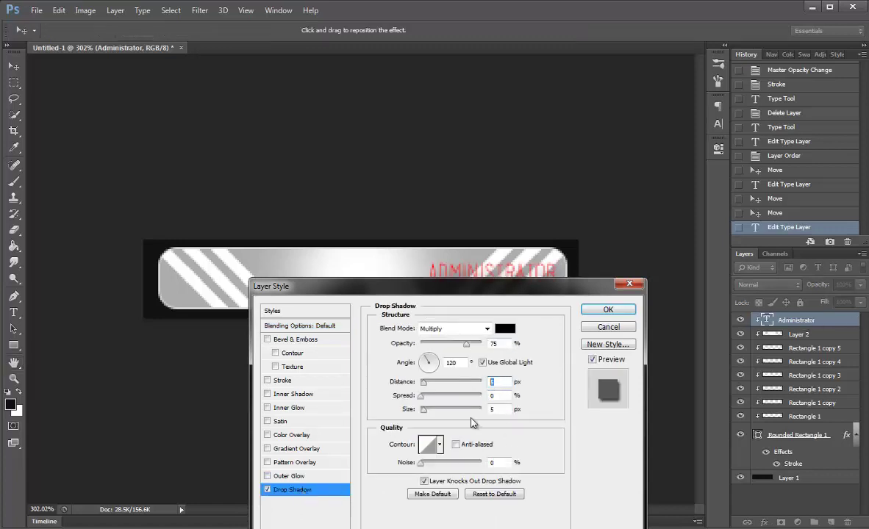
{"action": "type", "text": "1"}
{"action": "key", "text": "Tab"}
{"action": "key", "text": "Tab"}
{"action": "type", "text": "2"}
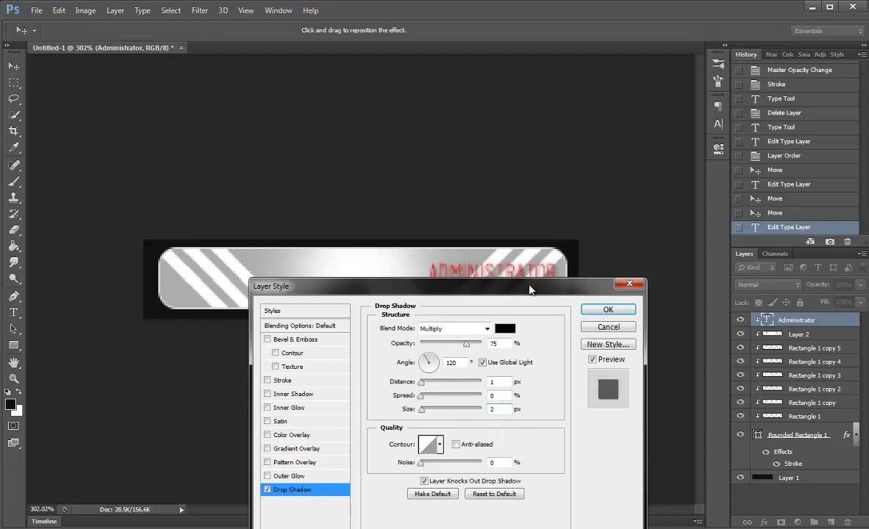
{"action": "left_click_drag", "start_coordinate": [491, 285], "coordinate": [478, 302]}
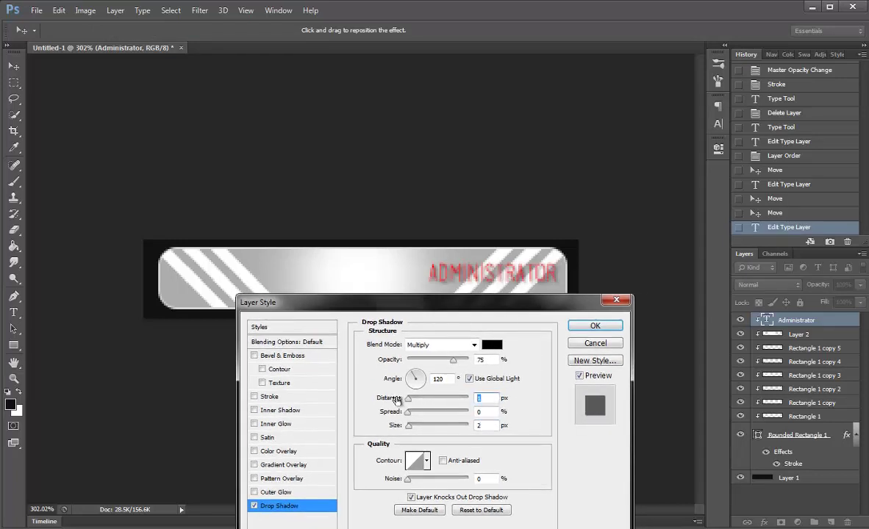
{"action": "key", "text": "Down"}
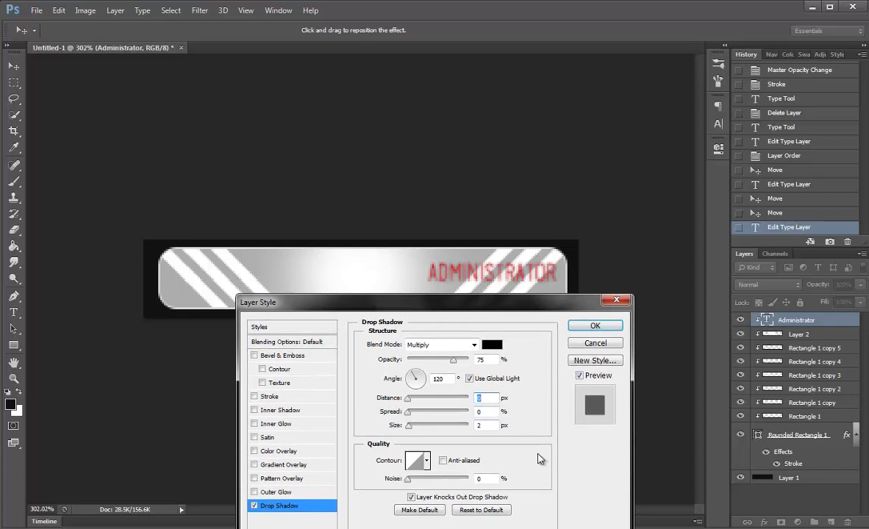
{"action": "double_click", "coordinate": [476, 426]}
{"action": "type", "text": "1"}
{"action": "left_click_drag", "start_coordinate": [453, 360], "coordinate": [428, 365]}
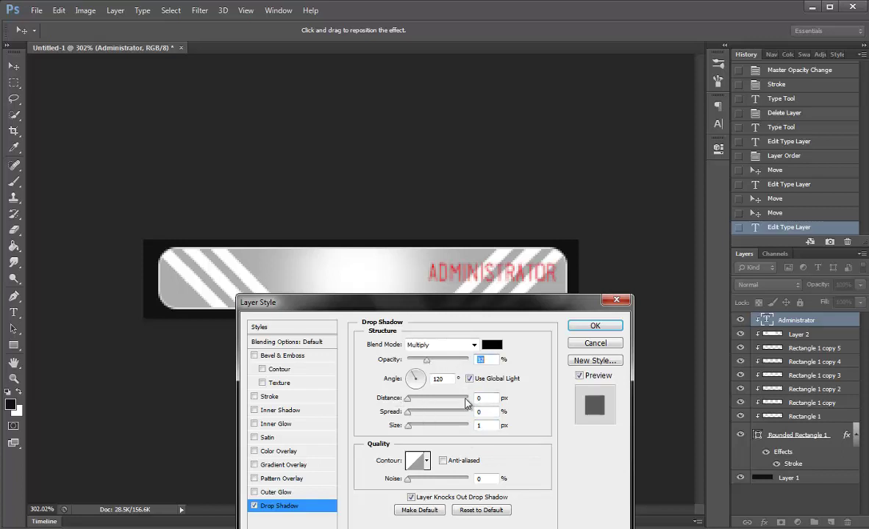
{"action": "mouse_move", "coordinate": [408, 398]}
{"action": "left_mouse_down"}
{"action": "mouse_move", "coordinate": [417, 404]}
{"action": "mouse_move", "coordinate": [371, 403]}
{"action": "left_mouse_up"}
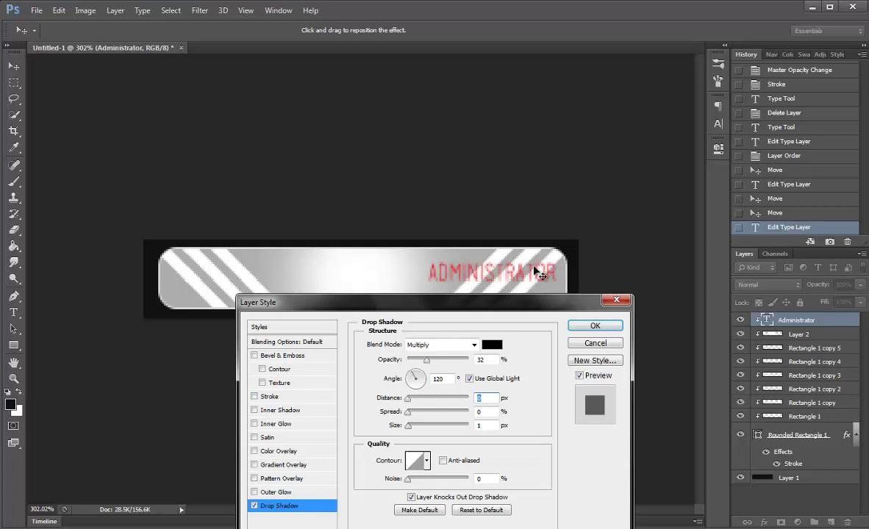
{"action": "left_click", "coordinate": [613, 328]}
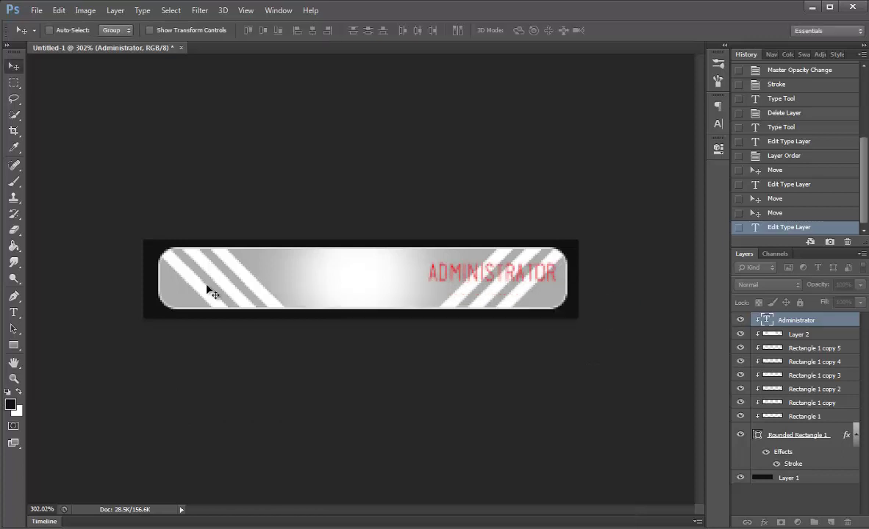
Step: Type a TEXT SITE line and move it under ADMINISTRATOR
{"action": "left_click", "coordinate": [12, 314]}
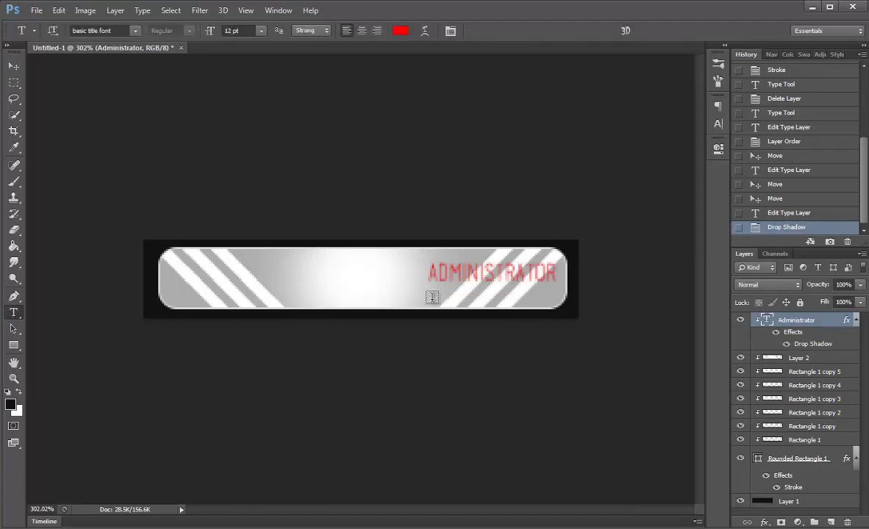
{"action": "left_click", "coordinate": [387, 281]}
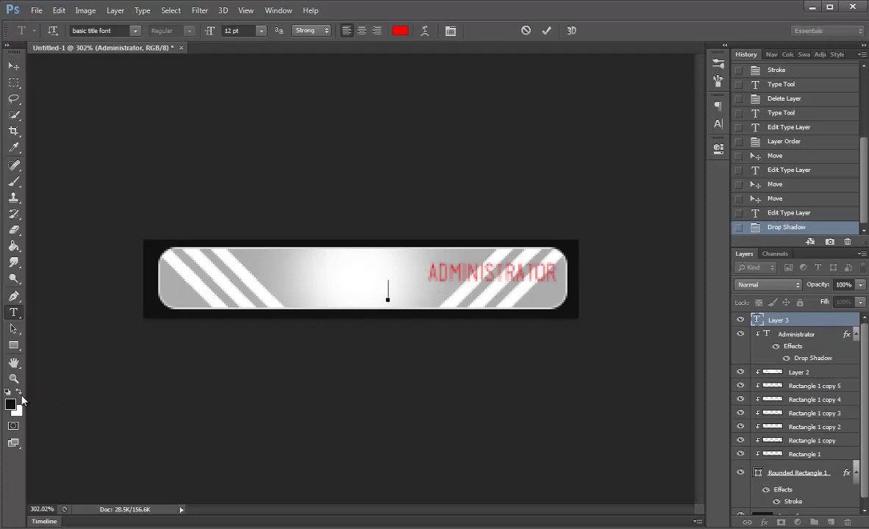
{"action": "left_click", "coordinate": [19, 393]}
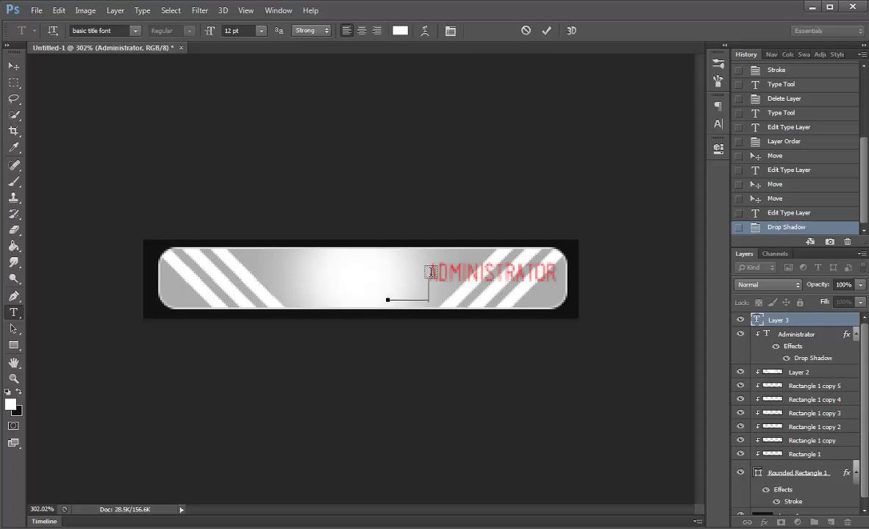
{"action": "type", "text": "T"}
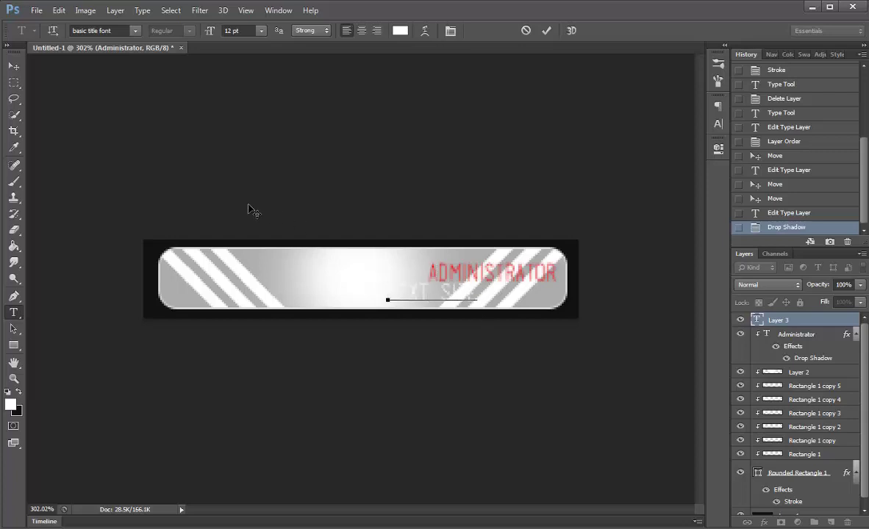
{"action": "key", "text": "ctrl+a"}
{"action": "left_click", "coordinate": [13, 66]}
{"action": "left_click_drag", "start_coordinate": [366, 185], "coordinate": [416, 188]}
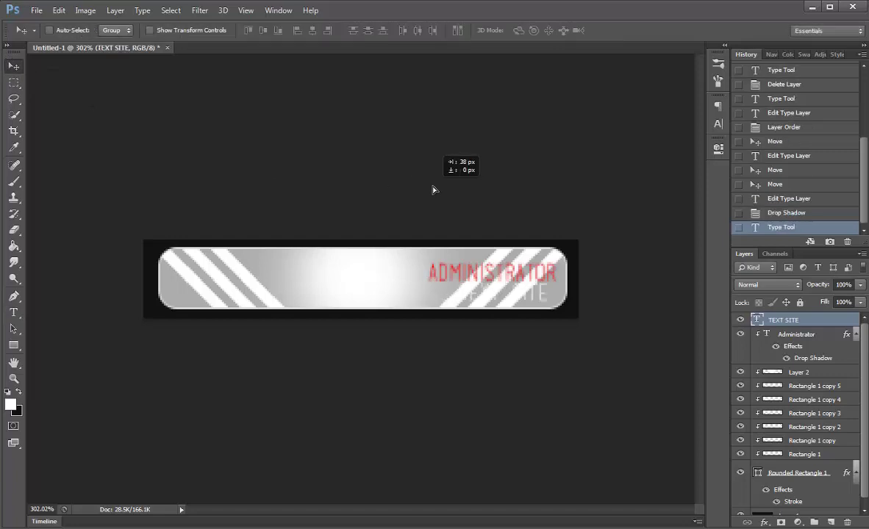
Step: Select the TEXT SITE text and fill it black
{"action": "left_click", "coordinate": [13, 313]}
{"action": "left_click", "coordinate": [481, 293]}
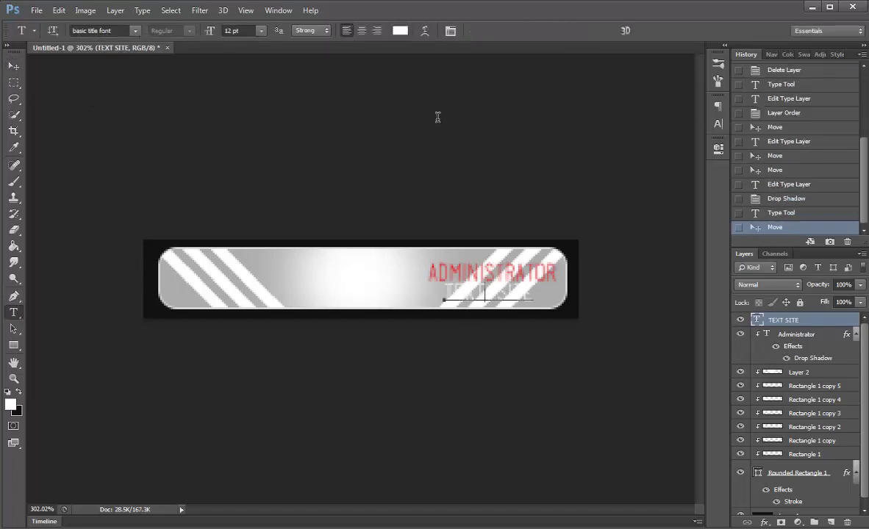
{"action": "key", "text": "ctrl+a"}
{"action": "left_click", "coordinate": [20, 392]}
{"action": "key", "text": "alt+BackSpace"}
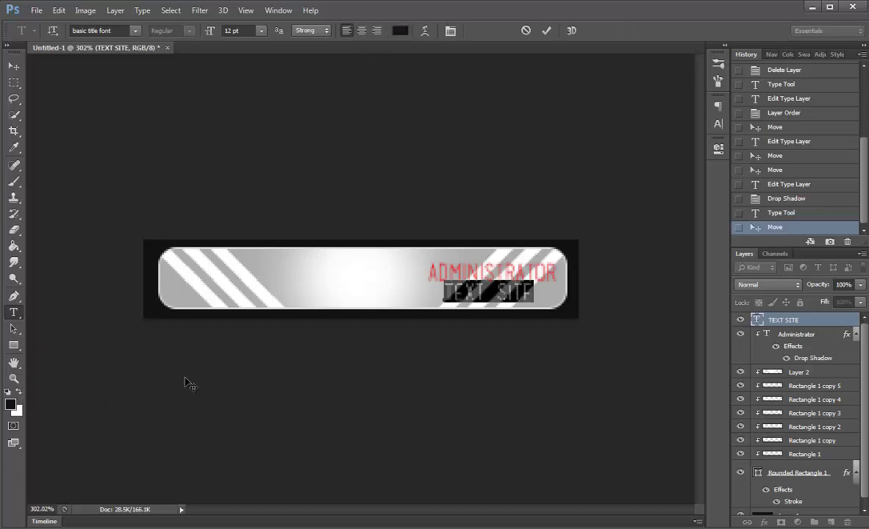
{"action": "left_click", "coordinate": [464, 320]}
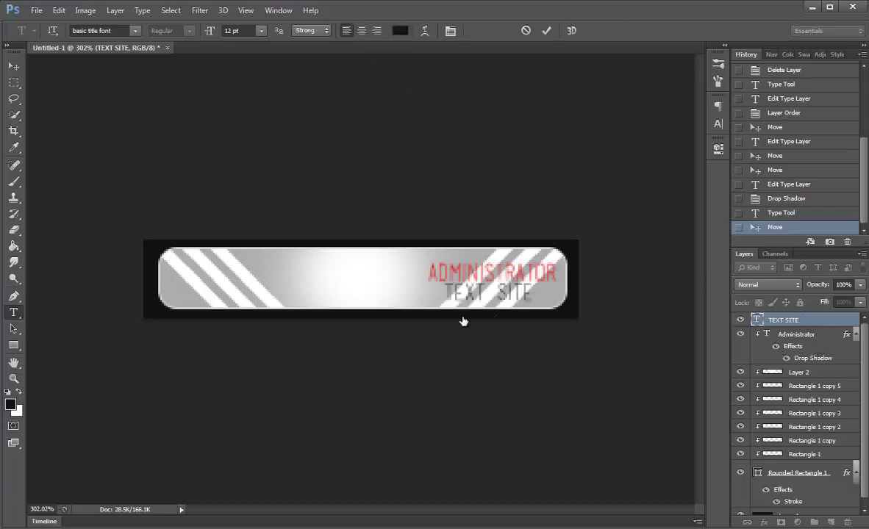
{"action": "key", "text": "ctrl+a"}
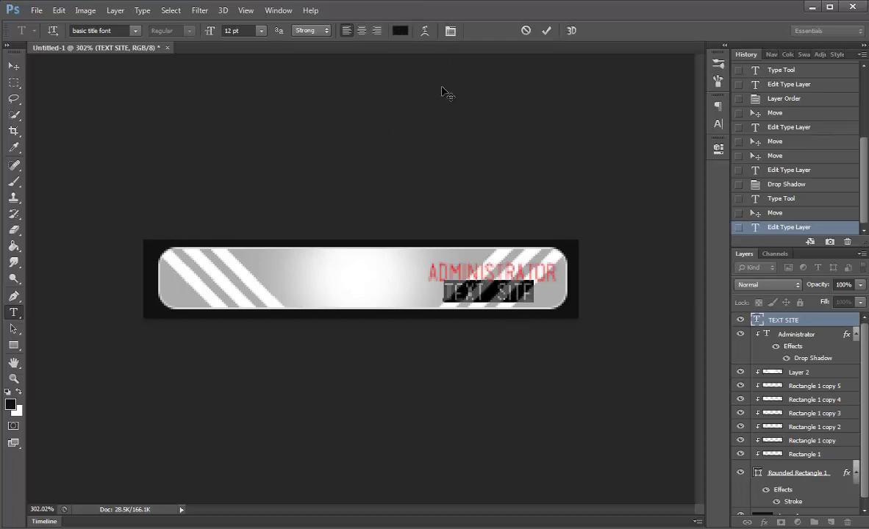
Step: Widen TEXT SITE's tracking, shrink it to 9 pt and reposition it beneath ADMINISTRATOR
{"action": "left_click", "coordinate": [452, 32]}
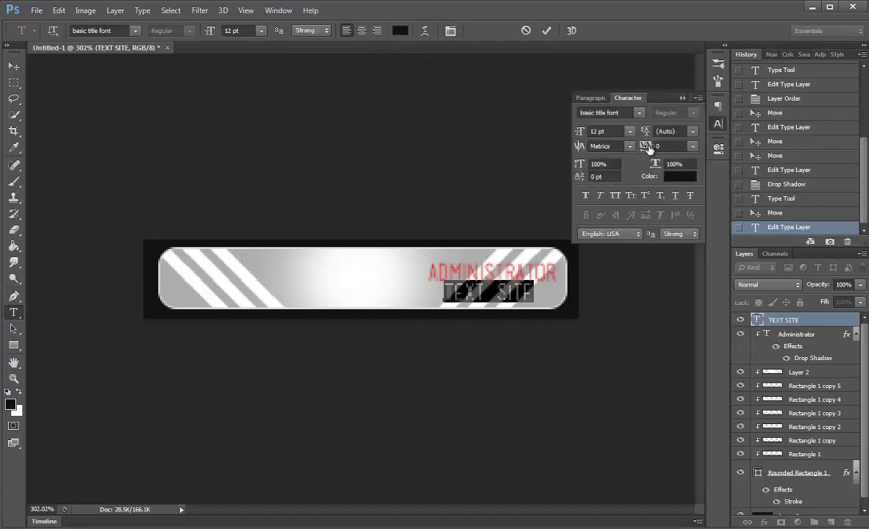
{"action": "left_click_drag", "start_coordinate": [652, 146], "coordinate": [664, 148]}
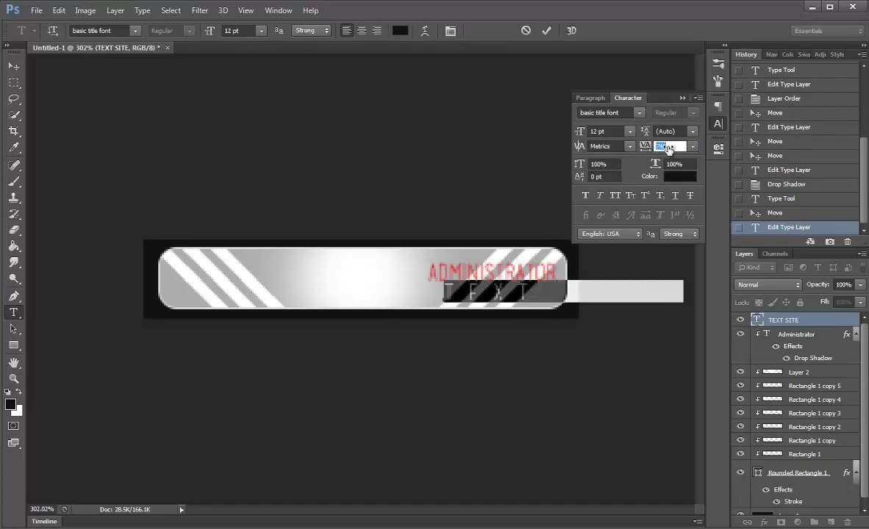
{"action": "right_click", "coordinate": [667, 147]}
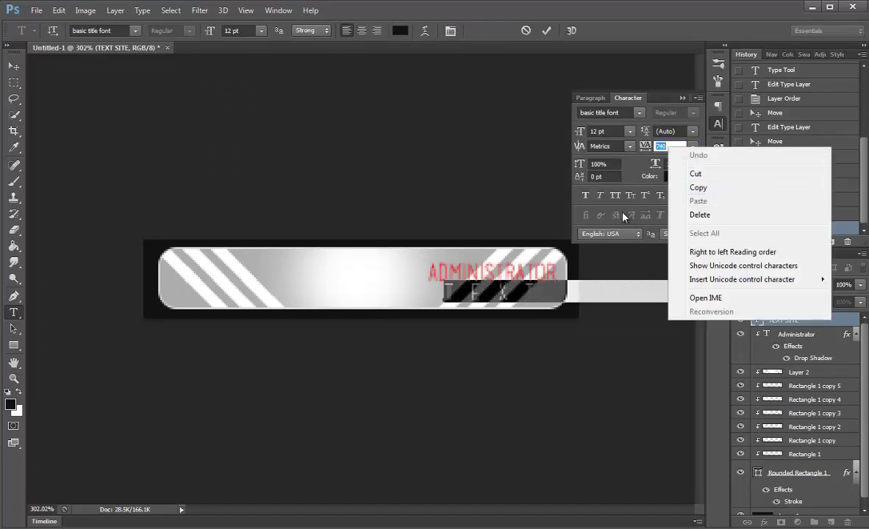
{"action": "key", "text": "Escape"}
{"action": "left_click", "coordinate": [261, 30]}
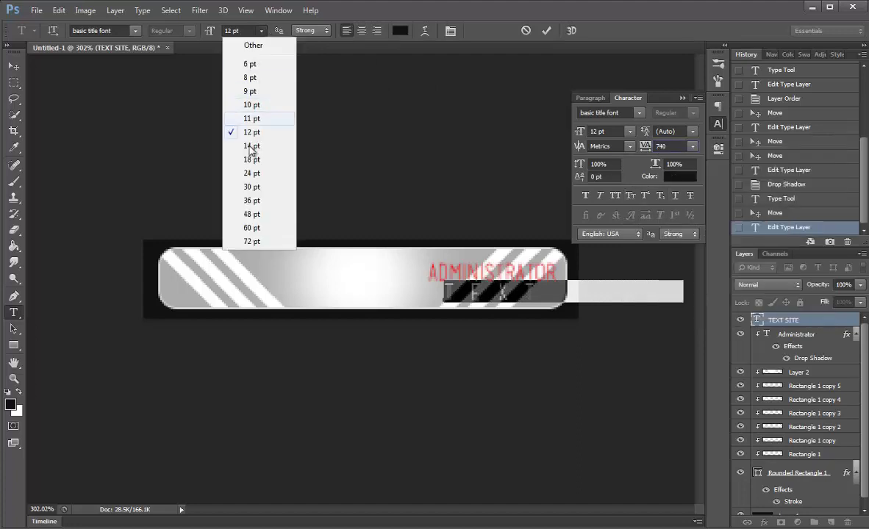
{"action": "left_click", "coordinate": [259, 116]}
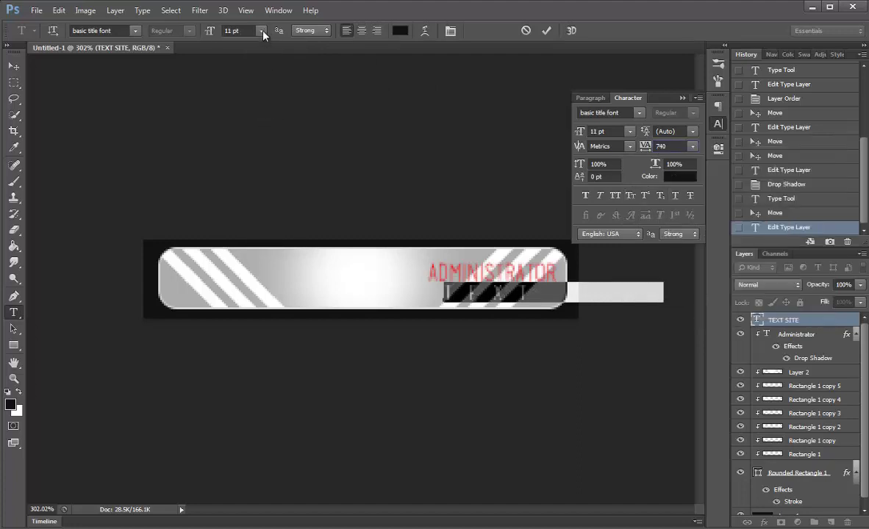
{"action": "left_click", "coordinate": [262, 31]}
{"action": "left_click", "coordinate": [250, 91]}
{"action": "left_click", "coordinate": [14, 67]}
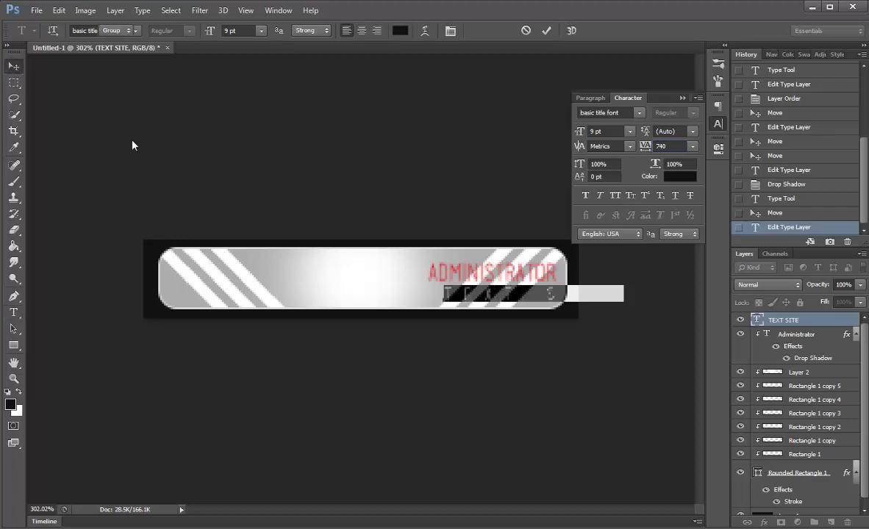
{"action": "mouse_move", "coordinate": [501, 298]}
{"action": "left_mouse_down"}
{"action": "mouse_move", "coordinate": [531, 326]}
{"action": "mouse_move", "coordinate": [520, 326]}
{"action": "left_mouse_up"}
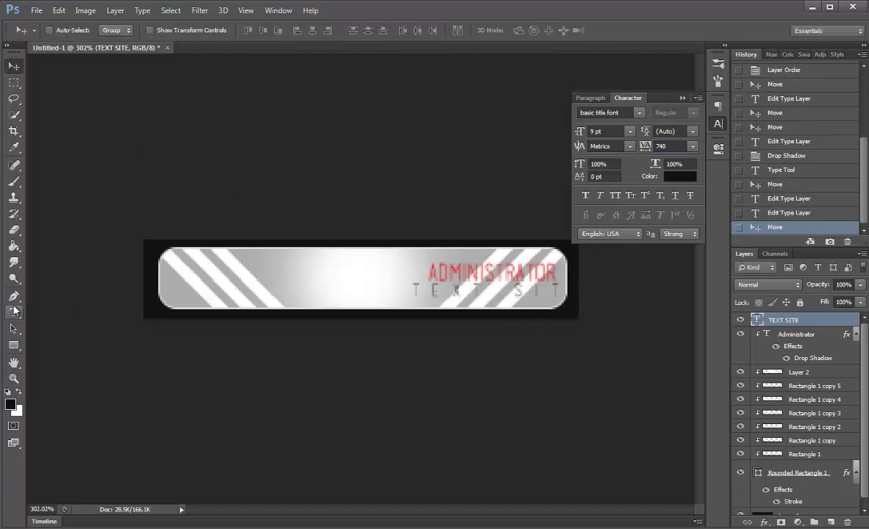
Step: Set TEXT SITE to 8 pt with 560 tracking and nudge it under ADMINISTRATOR
{"action": "left_click", "coordinate": [13, 313]}
{"action": "left_click_drag", "start_coordinate": [547, 292], "coordinate": [412, 291]}
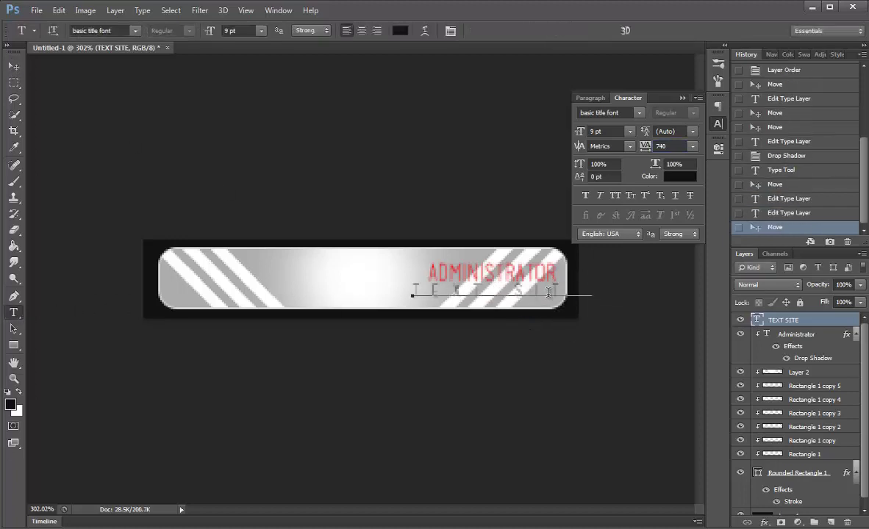
{"action": "left_click", "coordinate": [262, 30]}
{"action": "left_click", "coordinate": [261, 78]}
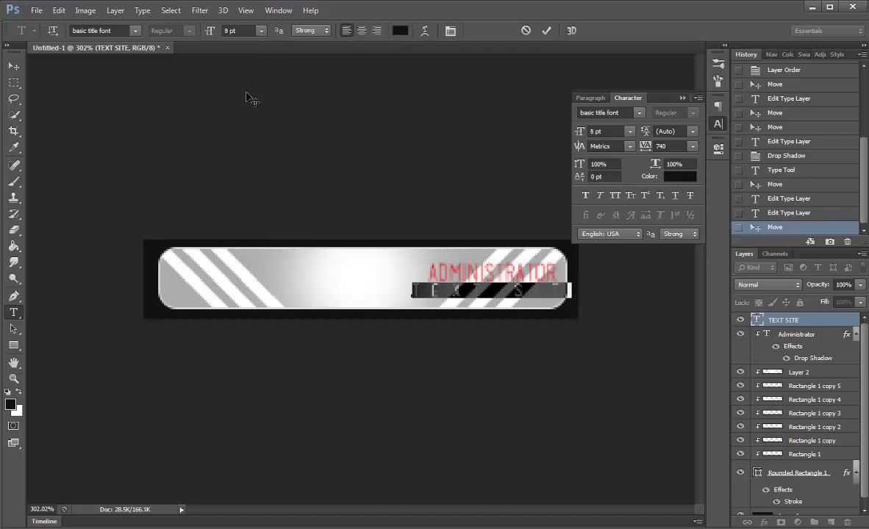
{"action": "left_click_drag", "start_coordinate": [650, 146], "coordinate": [642, 145]}
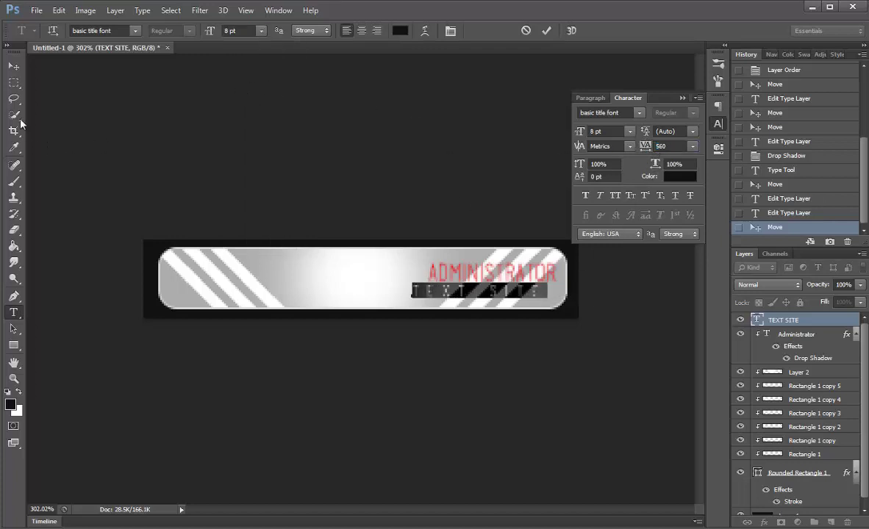
{"action": "left_click", "coordinate": [13, 66]}
{"action": "left_click_drag", "start_coordinate": [362, 235], "coordinate": [380, 228]}
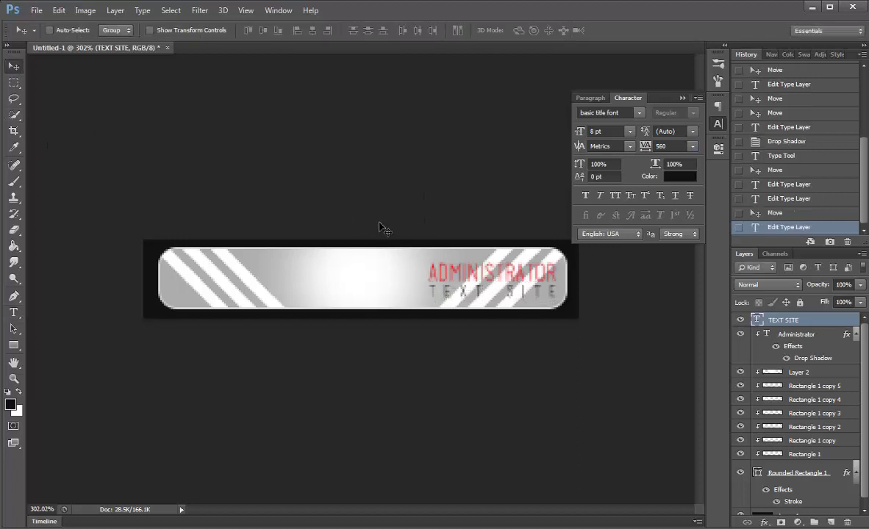
Step: Zoom the canvas to about 365% on the ADMINISTRATOR and TEXT SITE lettering
{"action": "scroll", "coordinate": [380, 295], "scroll_direction": "down", "scroll_amount": 2}
{"action": "scroll", "coordinate": [380, 295], "scroll_direction": "down", "scroll_amount": 3}
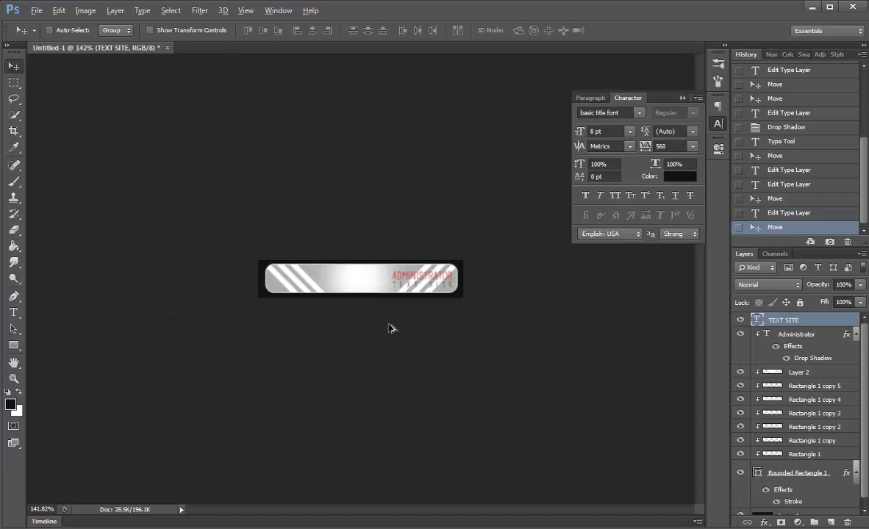
{"action": "scroll", "coordinate": [391, 328], "scroll_direction": "down", "scroll_amount": 2}
{"action": "key", "text": "alt"}
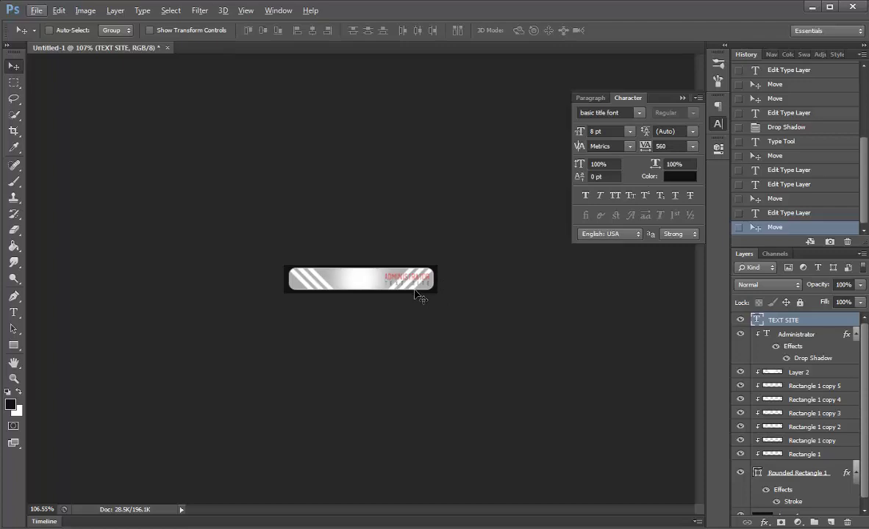
{"action": "key", "text": "alt"}
{"action": "scroll", "coordinate": [416, 293], "scroll_direction": "up", "scroll_amount": 2}
{"action": "scroll", "coordinate": [415, 293], "scroll_direction": "up", "scroll_amount": 1}
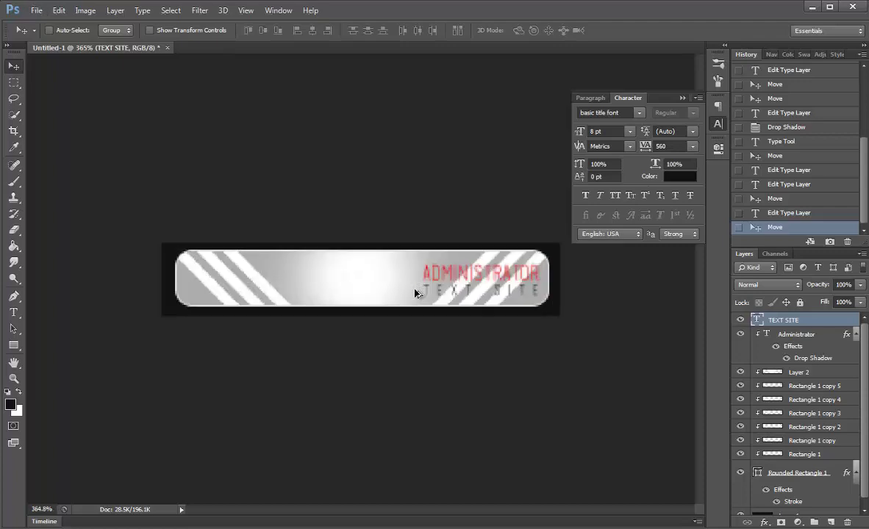
{"action": "scroll", "coordinate": [415, 292], "scroll_direction": "up", "scroll_amount": 1}
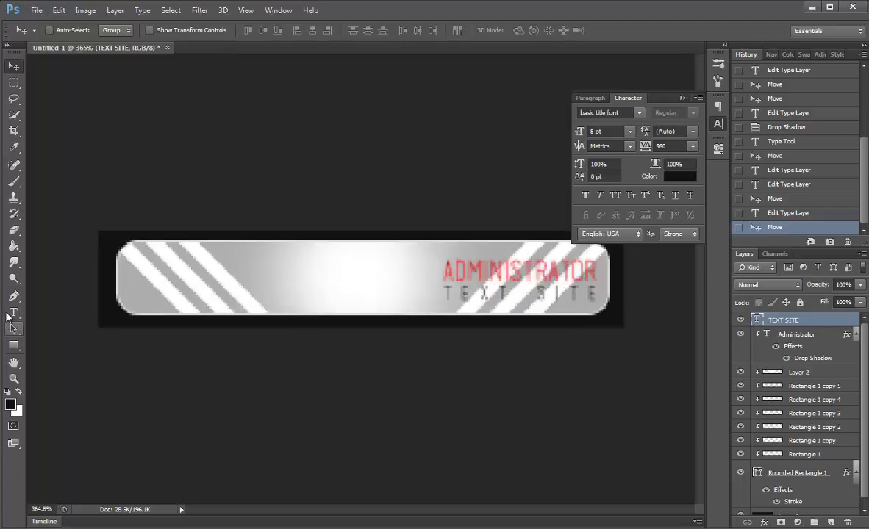
Step: Change the ADMINISTRATOR text's font to Bebas Neue
{"action": "key", "text": "t"}
{"action": "left_click", "coordinate": [490, 269]}
{"action": "key", "text": "ctrl+a"}
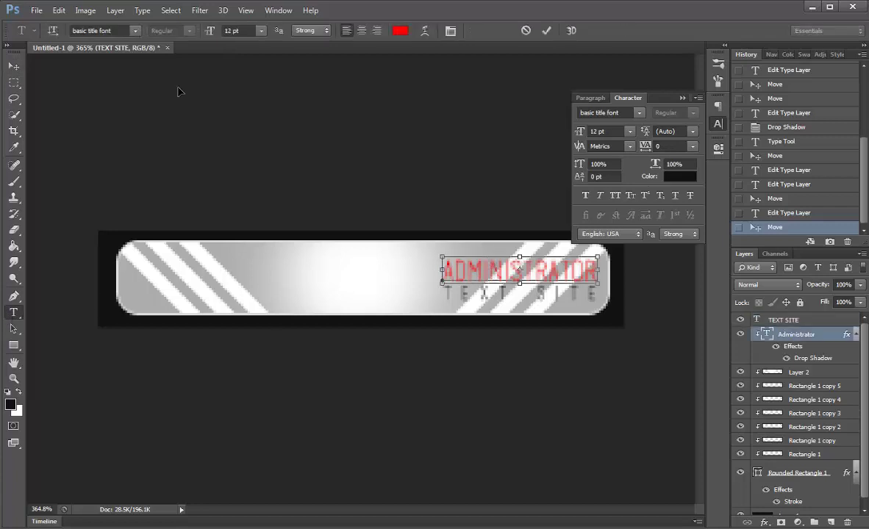
{"action": "left_click", "coordinate": [102, 31]}
{"action": "key", "text": "Down"}
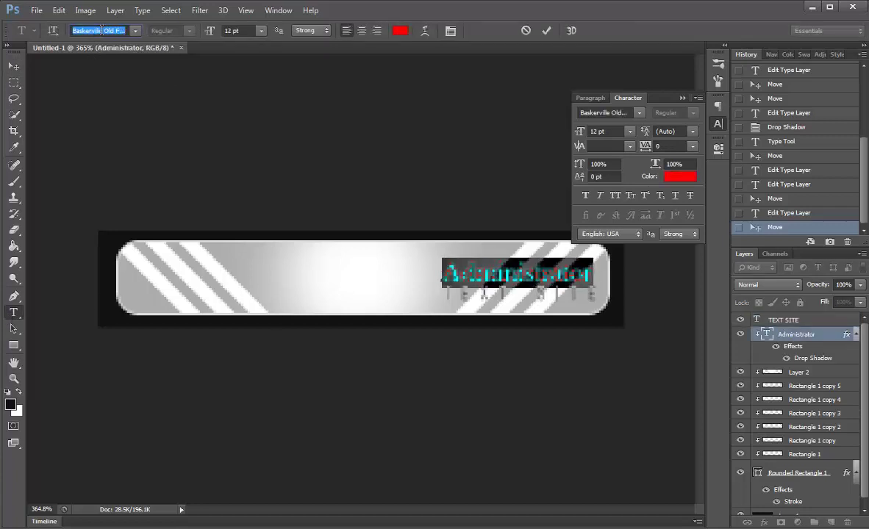
{"action": "key", "text": "Down"}
{"action": "key", "text": "Down"}
{"action": "key", "text": "Down"}
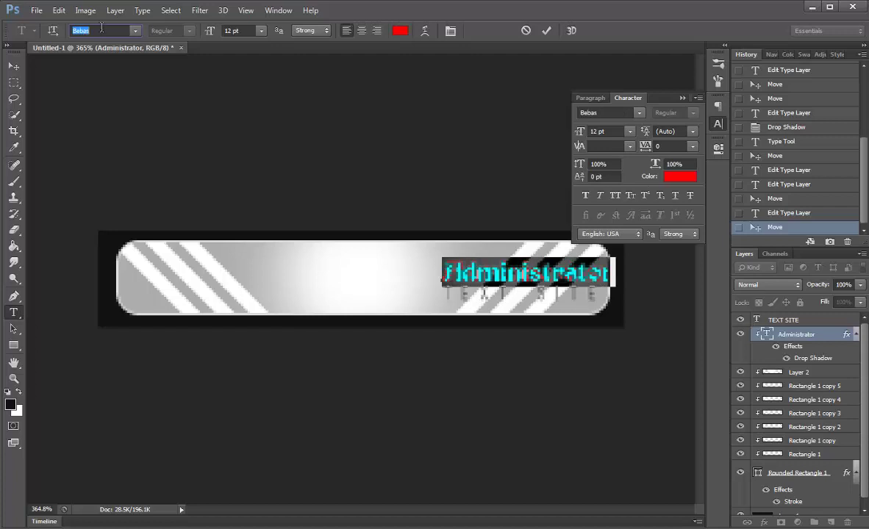
{"action": "key", "text": "Down"}
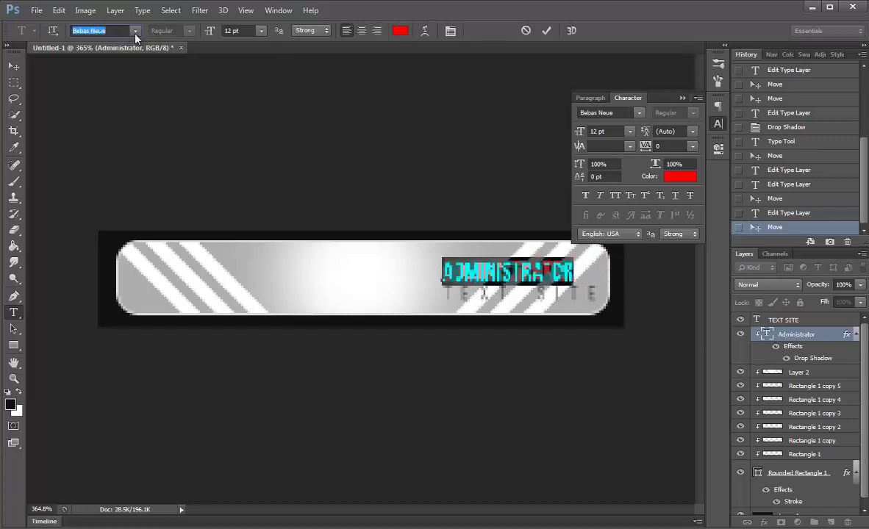
{"action": "left_click", "coordinate": [13, 66]}
Step: Enlarge ADMINISTRATOR to 16 pt and move it left above TEXT SITE
{"action": "left_click", "coordinate": [13, 312]}
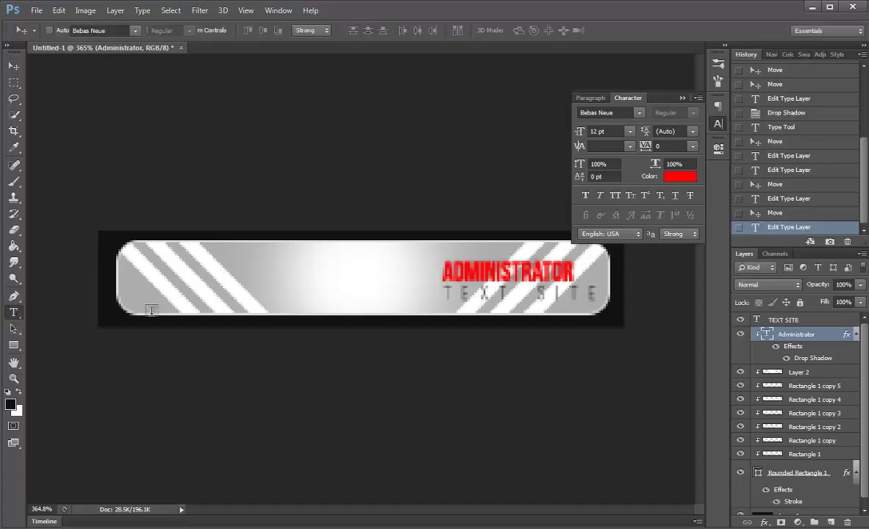
{"action": "left_click", "coordinate": [556, 270]}
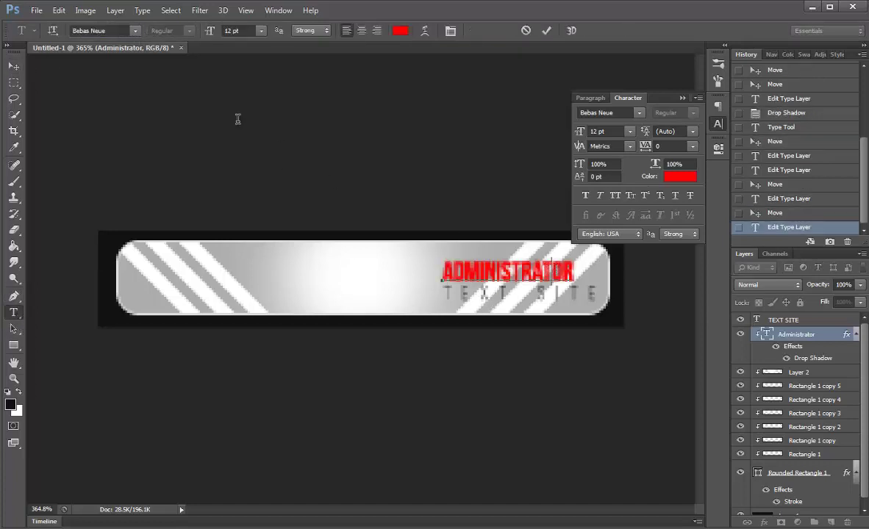
{"action": "key", "text": "ctrl+a"}
{"action": "left_click", "coordinate": [261, 30]}
{"action": "left_click", "coordinate": [252, 146]}
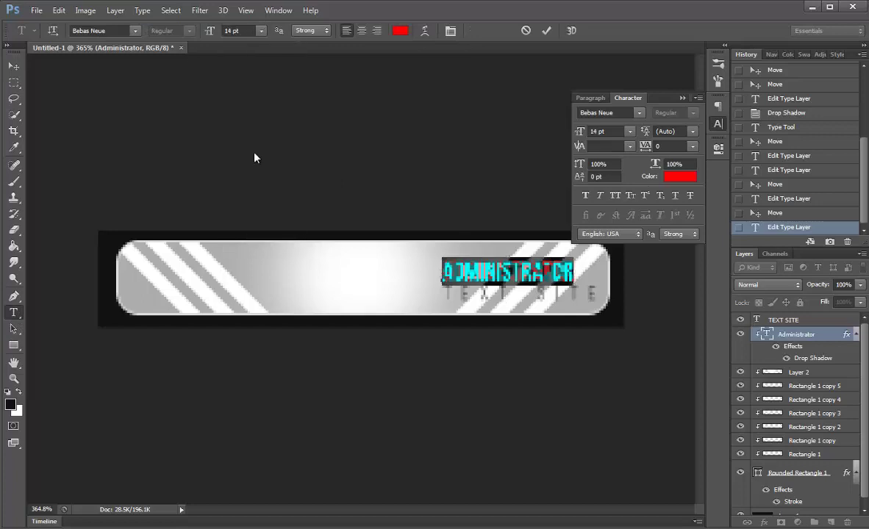
{"action": "left_click", "coordinate": [261, 30]}
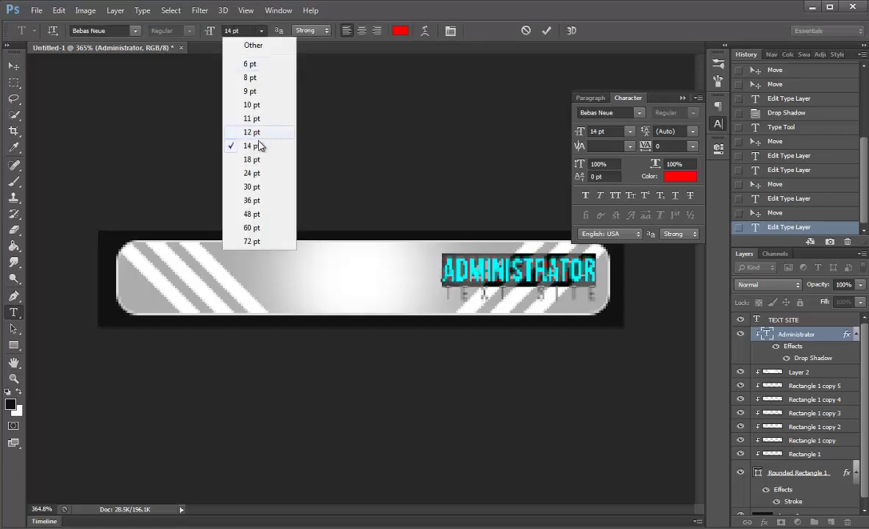
{"action": "left_click", "coordinate": [207, 26]}
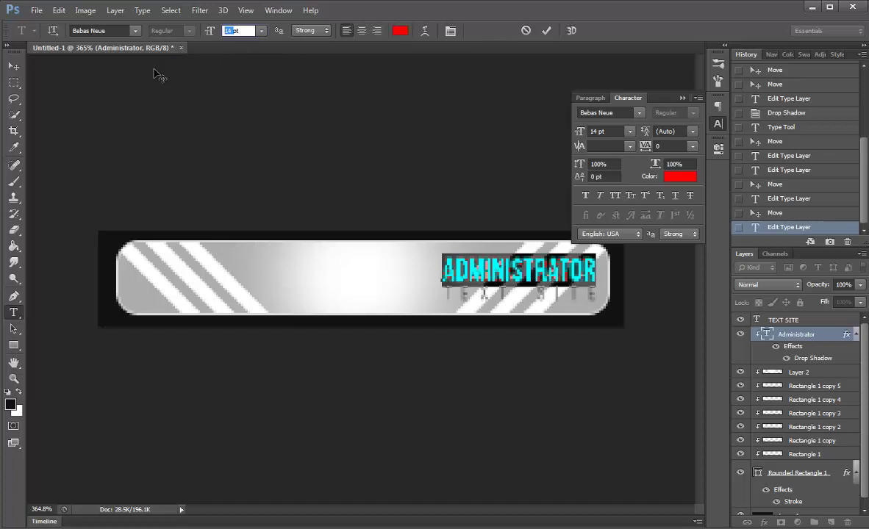
{"action": "type", "text": "16"}
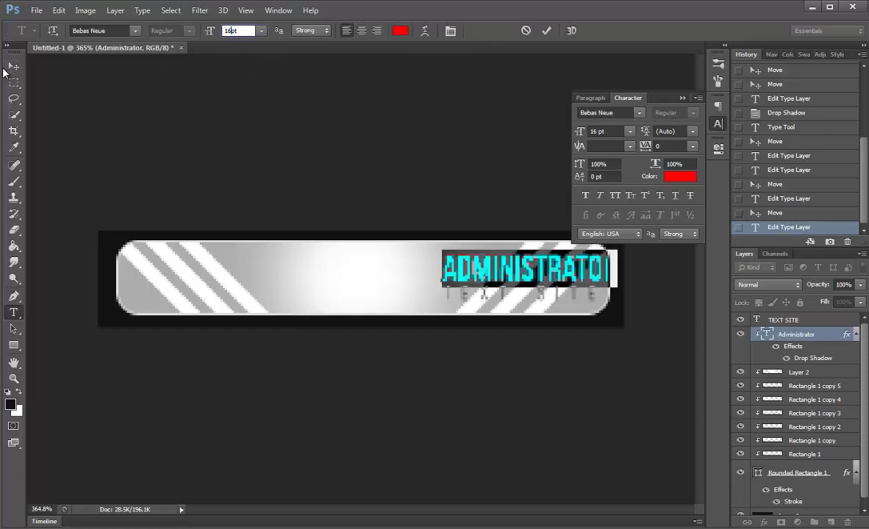
{"action": "left_click", "coordinate": [13, 66]}
{"action": "left_click_drag", "start_coordinate": [585, 281], "coordinate": [567, 287]}
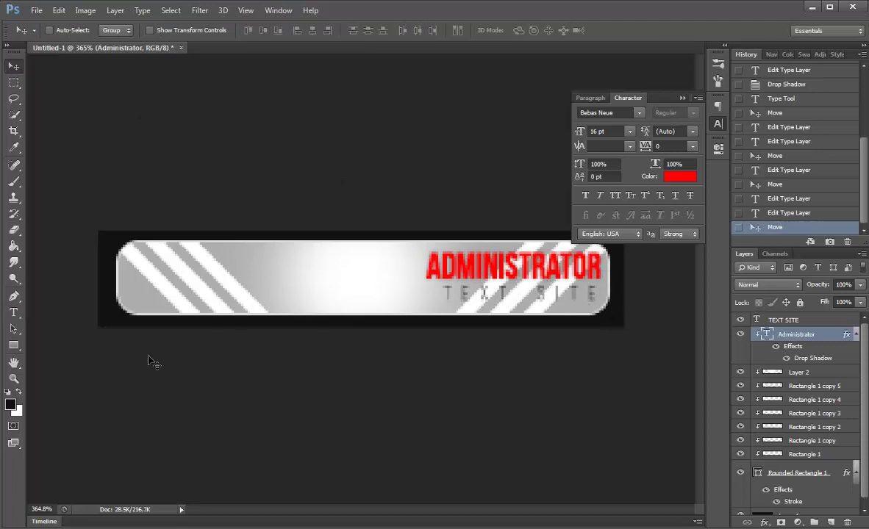
{"action": "left_click", "coordinate": [13, 312]}
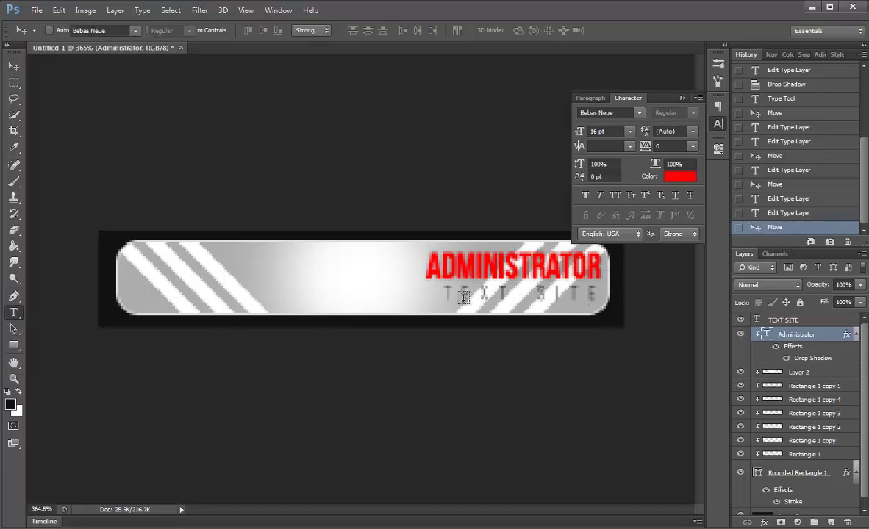
Step: Set the TEXT SITE text's font to Bebas Neue
{"action": "left_click", "coordinate": [590, 302]}
{"action": "key", "text": "ctrl+a"}
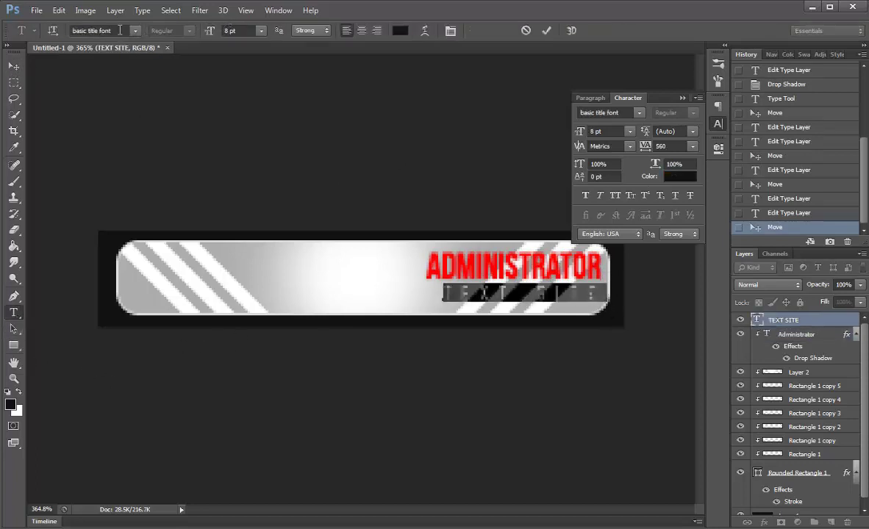
{"action": "left_click", "coordinate": [120, 30]}
{"action": "type", "text": "Bebas"}
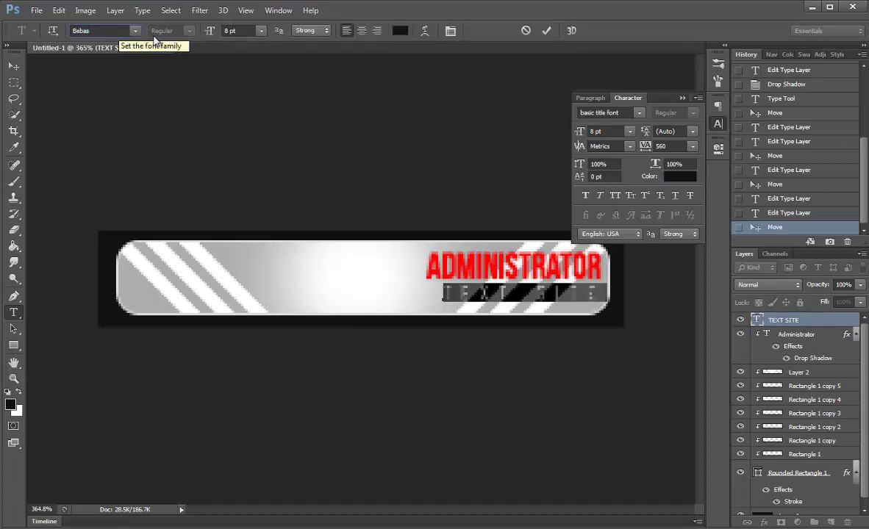
{"action": "key", "text": "Return"}
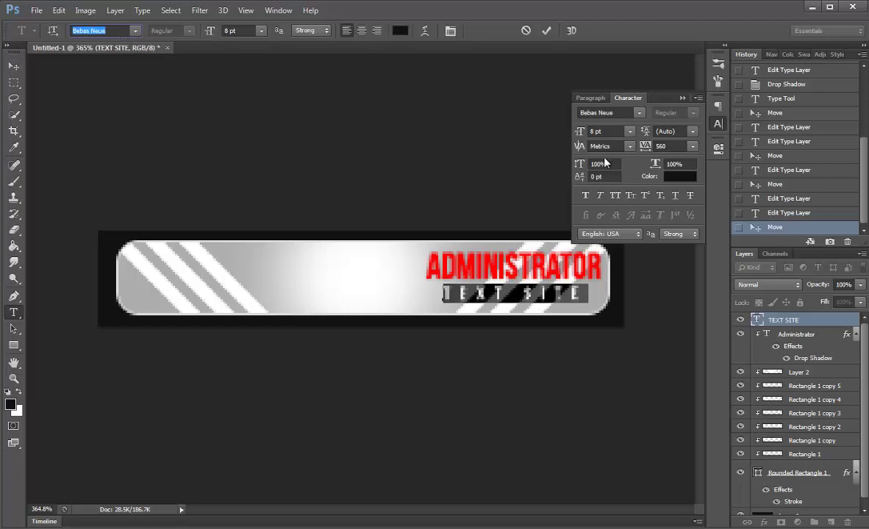
Step: Give TEXT SITE a 10 pt size and 580 tracking
{"action": "left_click_drag", "start_coordinate": [646, 146], "coordinate": [650, 151]}
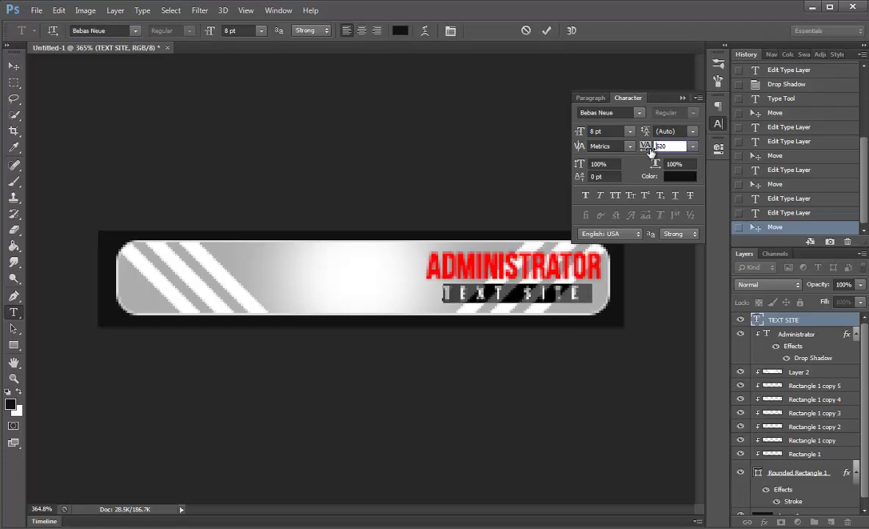
{"action": "left_click", "coordinate": [261, 30]}
{"action": "left_click", "coordinate": [259, 107]}
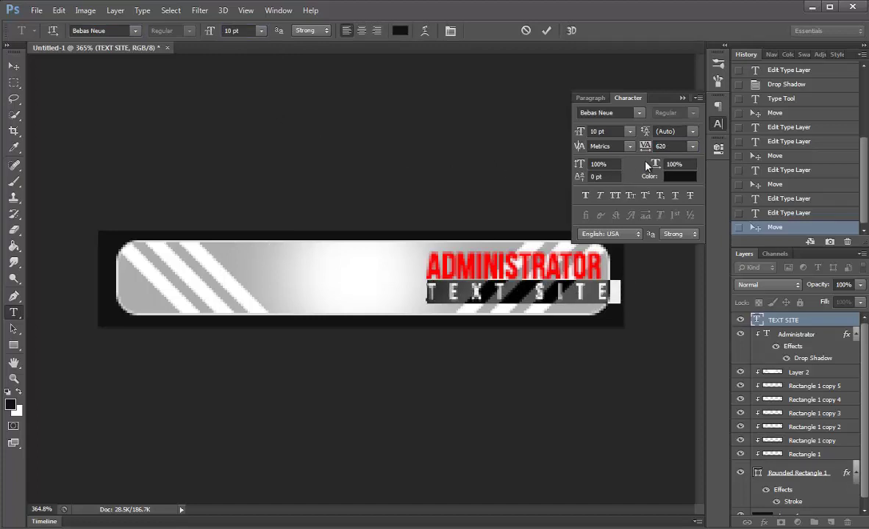
{"action": "left_click_drag", "start_coordinate": [644, 147], "coordinate": [646, 151]}
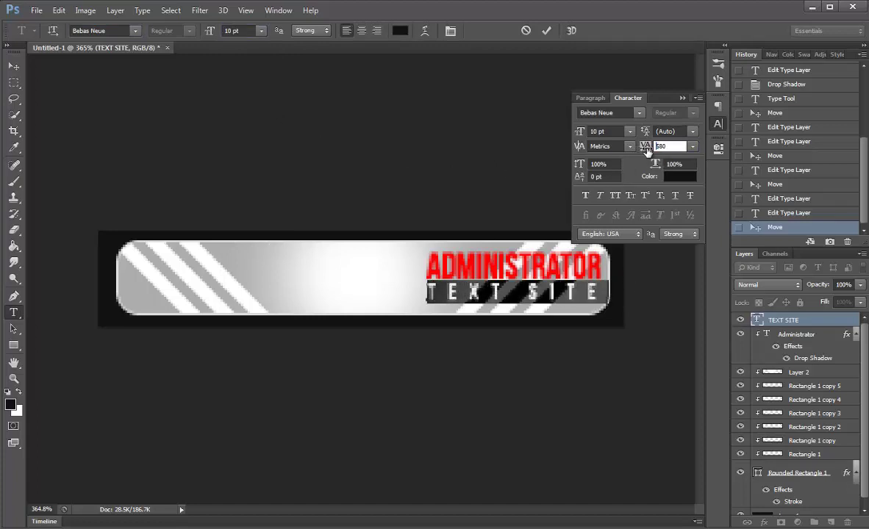
{"action": "left_click_drag", "start_coordinate": [646, 150], "coordinate": [647, 151]}
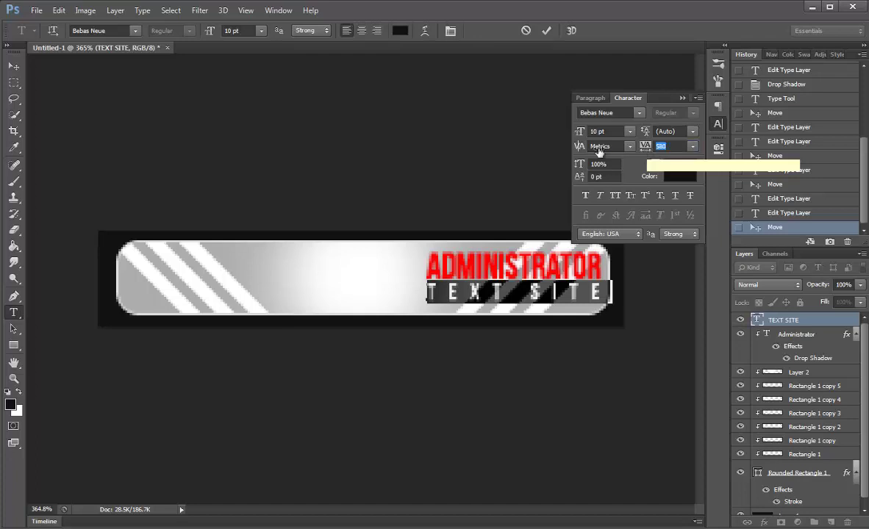
{"action": "left_click", "coordinate": [13, 65]}
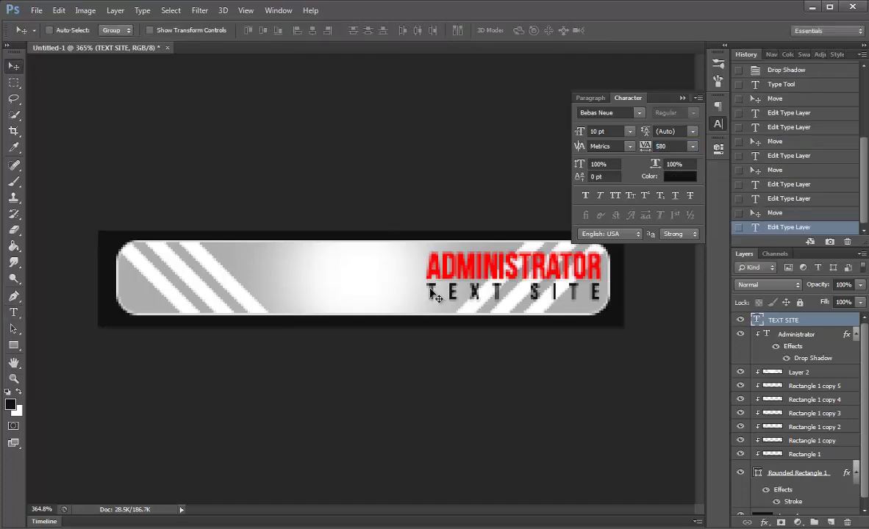
Step: Nudge both the Administrator and TEXT SITE layers slightly left
{"action": "left_click", "coordinate": [761, 337], "text": "shift"}
{"action": "key", "text": "Down"}
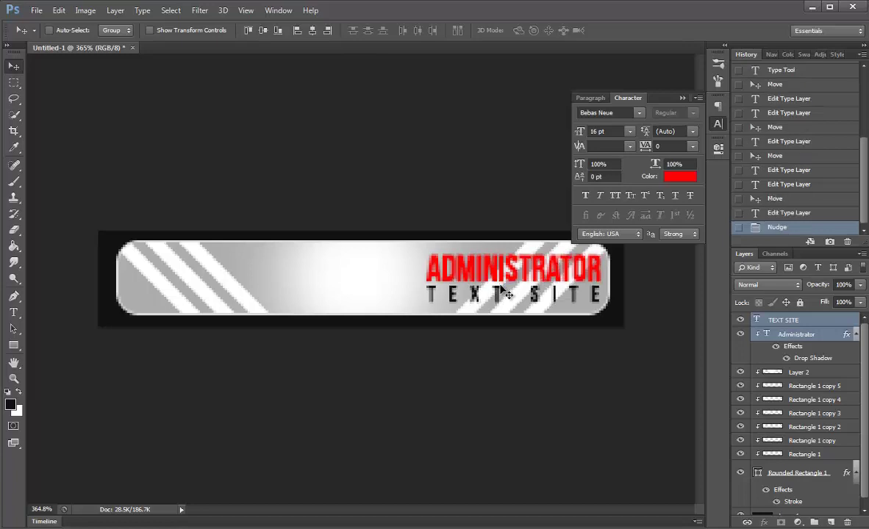
{"action": "key", "text": "Left"}
Step: Select the TEXT SITE layer and close the Character panel
{"action": "left_click", "coordinate": [809, 323], "text": "ctrl"}
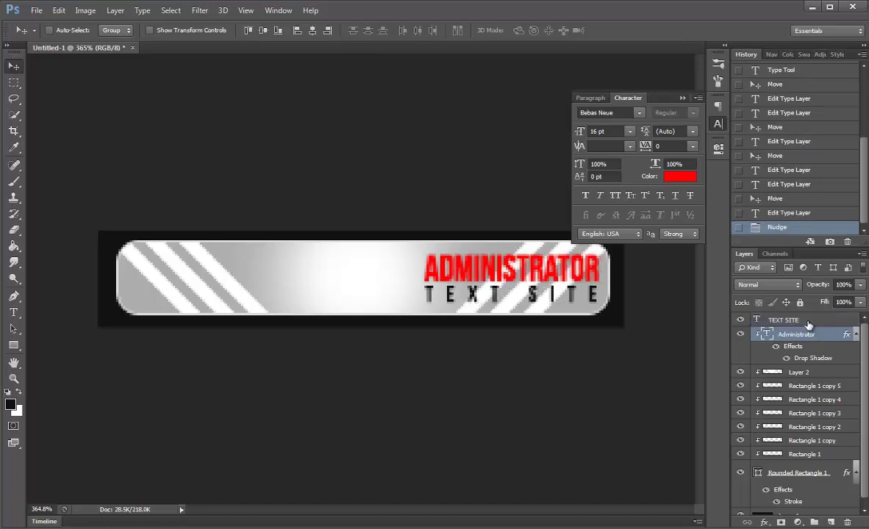
{"action": "left_click", "coordinate": [809, 325]}
{"action": "scroll", "coordinate": [176, 320], "scroll_direction": "down", "scroll_amount": 3}
{"action": "scroll", "coordinate": [193, 324], "scroll_direction": "down", "scroll_amount": 1}
{"action": "scroll", "coordinate": [193, 321], "scroll_direction": "down", "scroll_amount": 2}
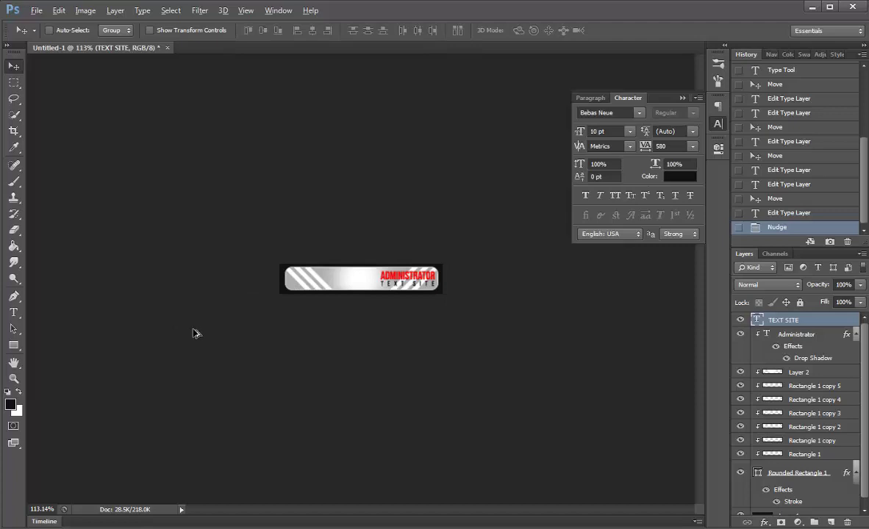
{"action": "scroll", "coordinate": [189, 324], "scroll_direction": "down", "scroll_amount": 1}
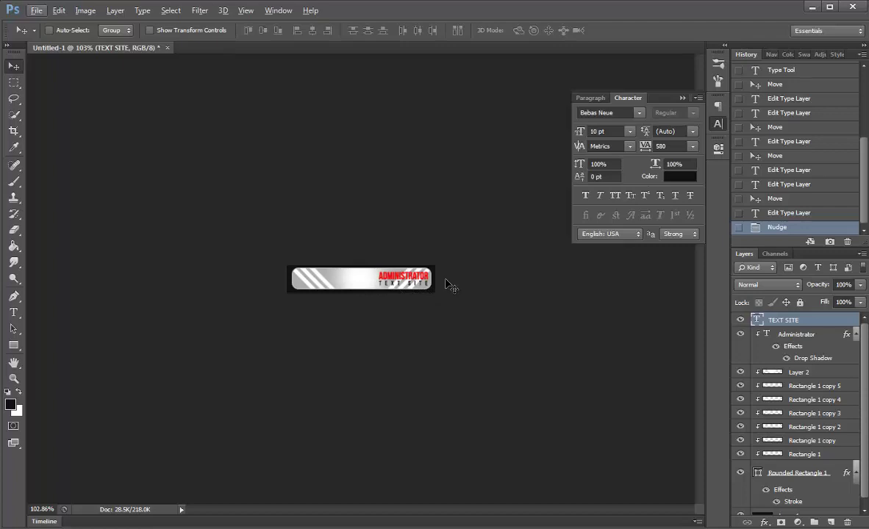
{"action": "scroll", "coordinate": [363, 242], "scroll_direction": "up", "scroll_amount": 5}
{"action": "scroll", "coordinate": [352, 239], "scroll_direction": "up", "scroll_amount": 6}
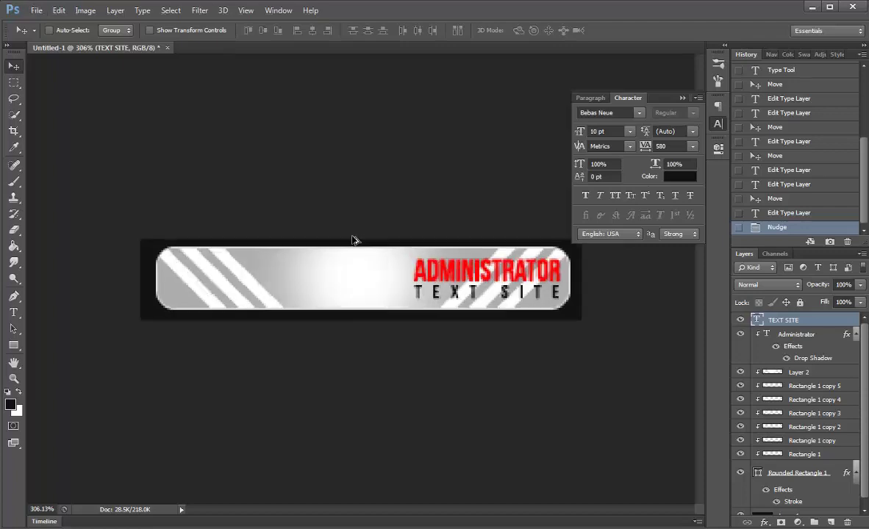
{"action": "scroll", "coordinate": [286, 253], "scroll_direction": "up", "scroll_amount": 2}
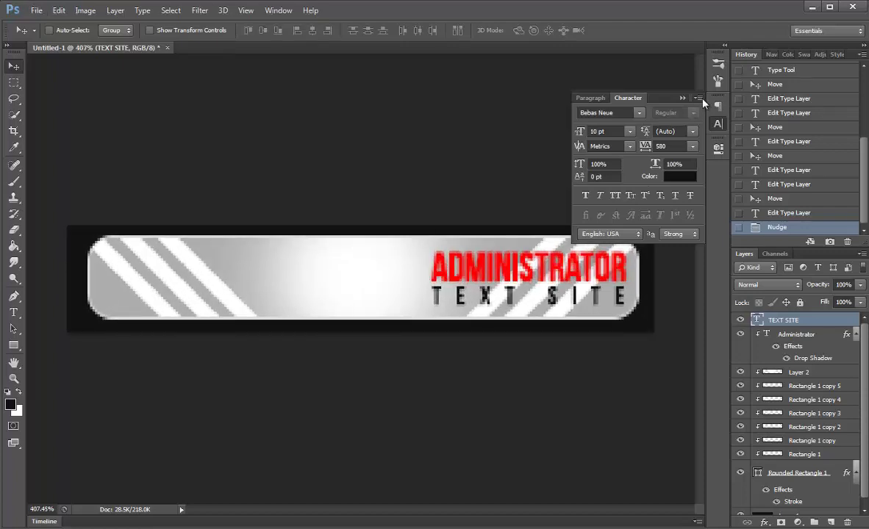
{"action": "left_click", "coordinate": [753, 219]}
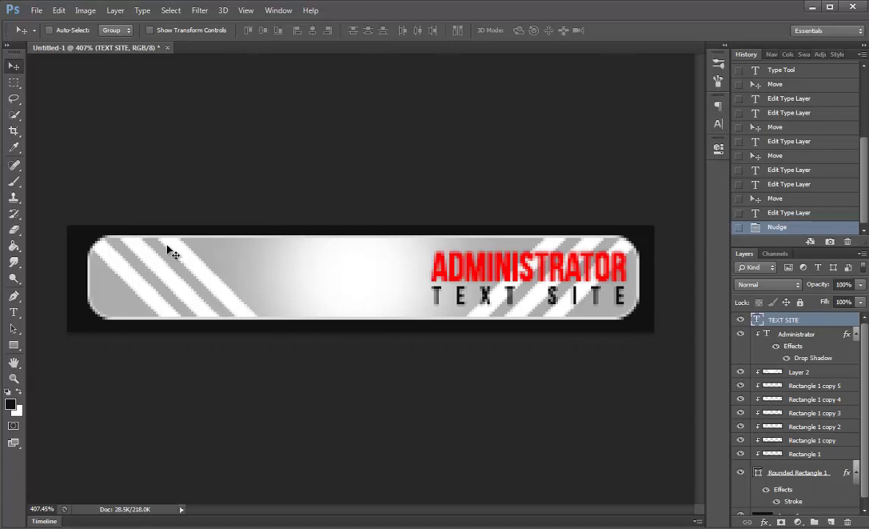
Step: Fade Layer 2's white stripes and glow to 56% opacity
{"action": "left_click", "coordinate": [787, 372]}
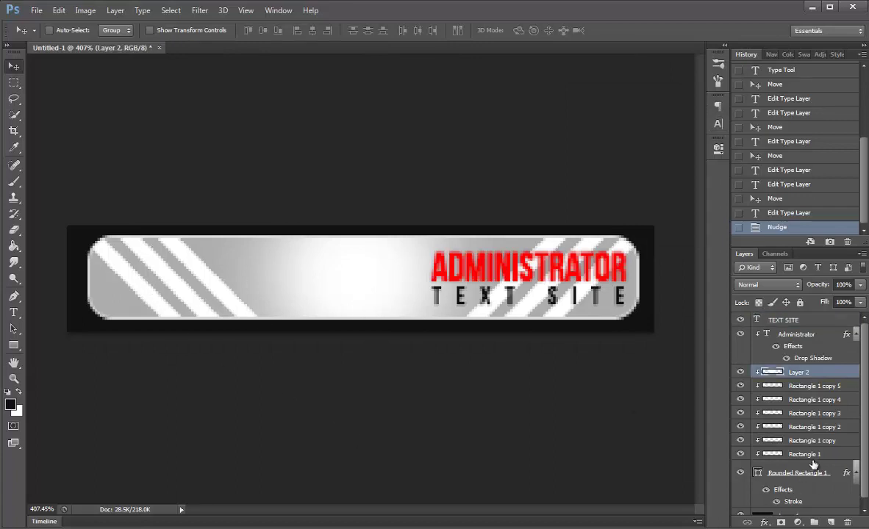
{"action": "left_click", "coordinate": [808, 455], "text": "shift"}
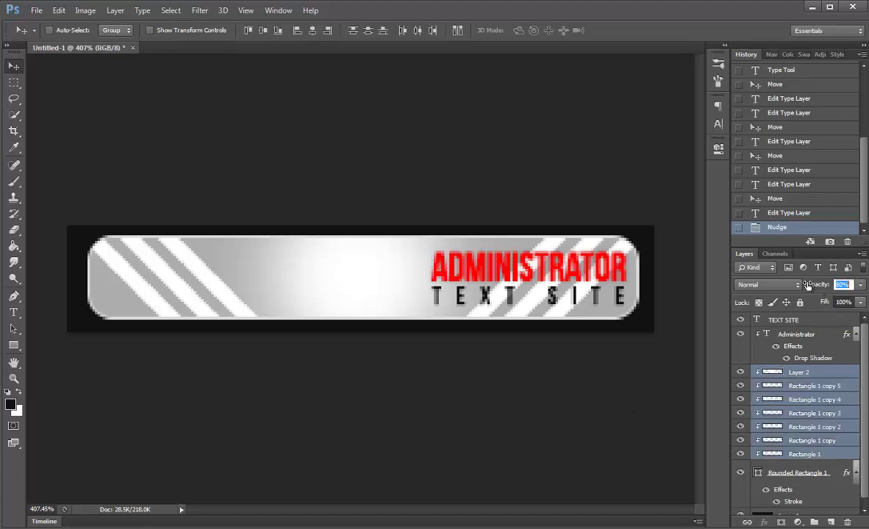
{"action": "left_click_drag", "start_coordinate": [818, 288], "coordinate": [802, 285]}
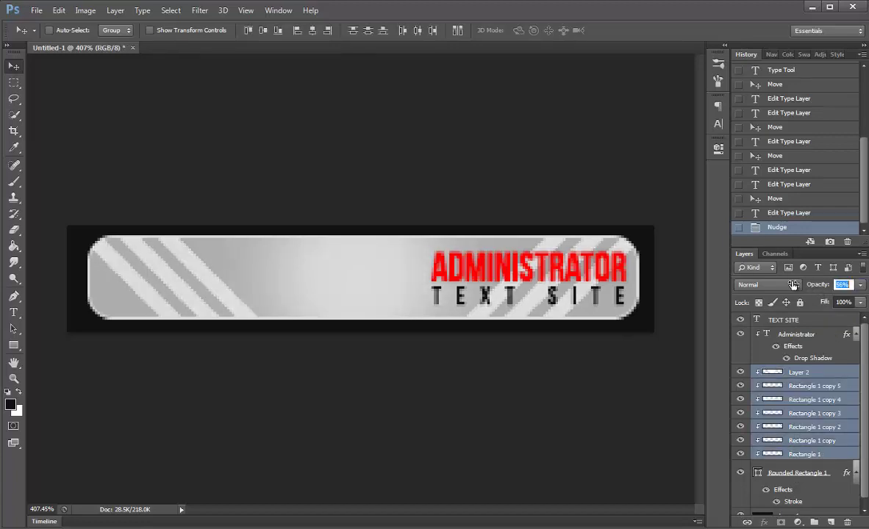
{"action": "left_click", "coordinate": [822, 374]}
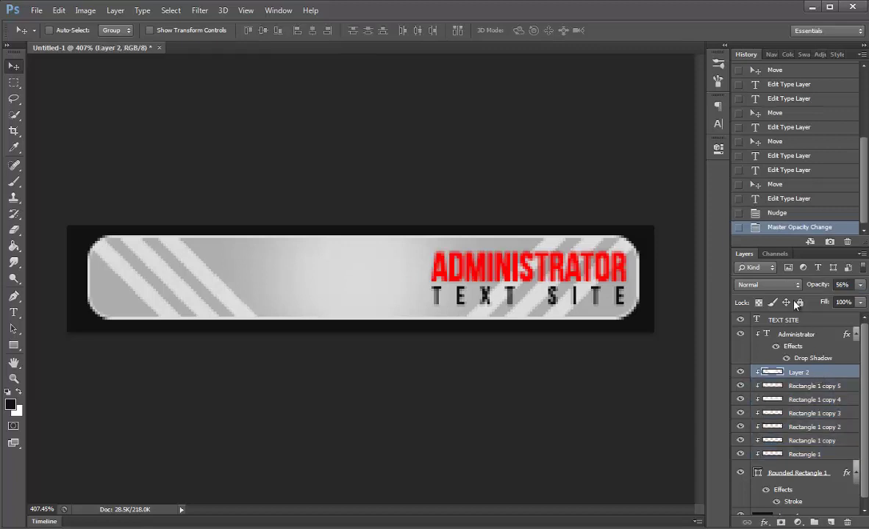
{"action": "left_click", "coordinate": [852, 334]}
{"action": "left_click", "coordinate": [784, 320]}
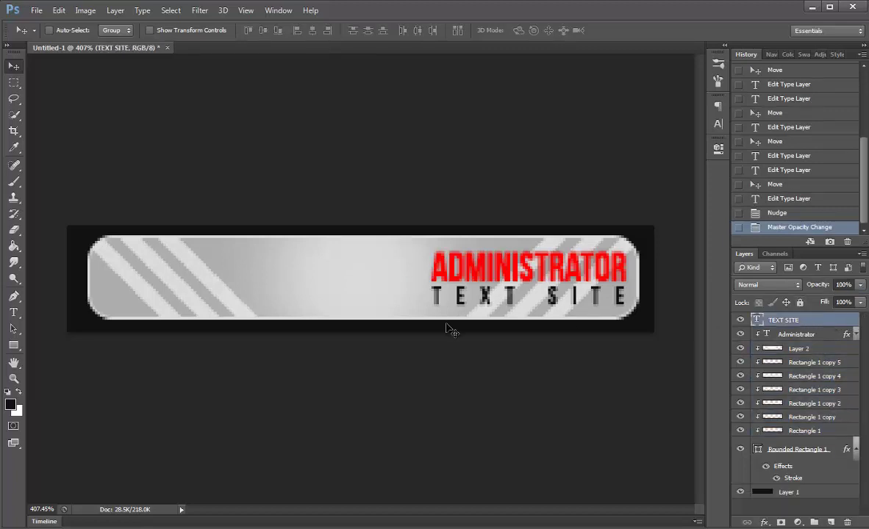
Step: Draw a thin white 208 × 3 px rectangle along the banner's bottom edge
{"action": "left_click", "coordinate": [13, 345]}
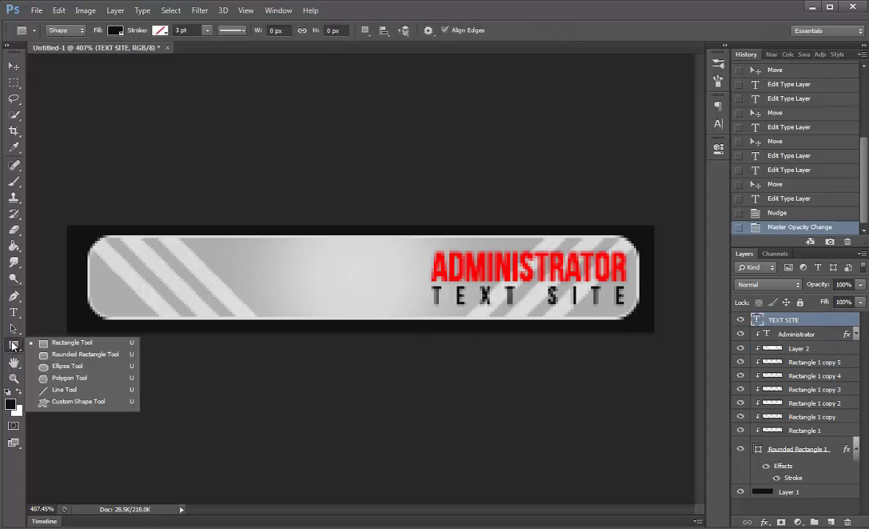
{"action": "left_click", "coordinate": [63, 340]}
{"action": "left_click", "coordinate": [18, 391]}
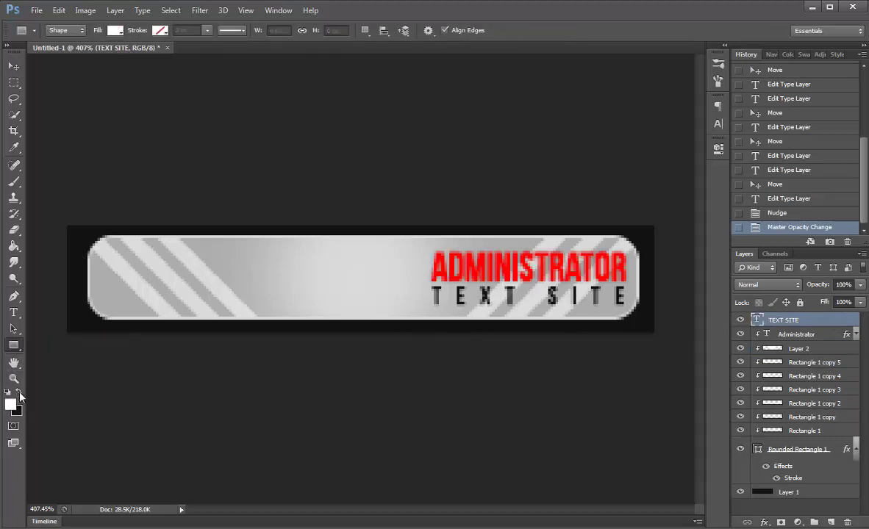
{"action": "left_click_drag", "start_coordinate": [161, 330], "coordinate": [582, 325]}
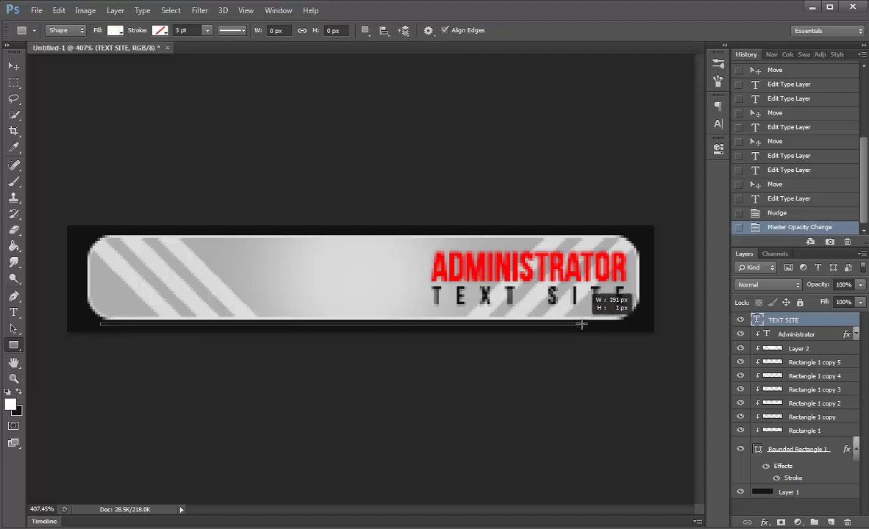
{"action": "left_click_drag", "start_coordinate": [583, 325], "coordinate": [624, 327]}
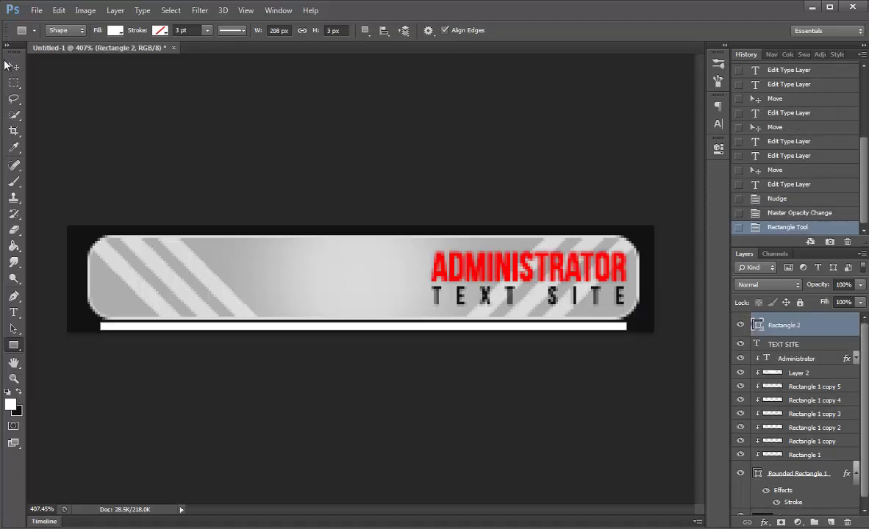
{"action": "left_click", "coordinate": [13, 66]}
{"action": "key", "text": "Right"}
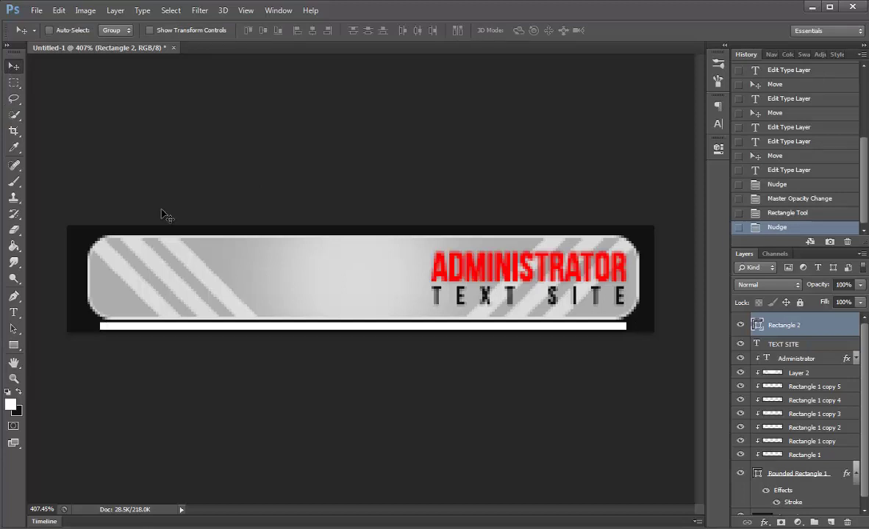
Step: Change the Rectangle 2 bar's shape fill to red
{"action": "right_click", "coordinate": [785, 329]}
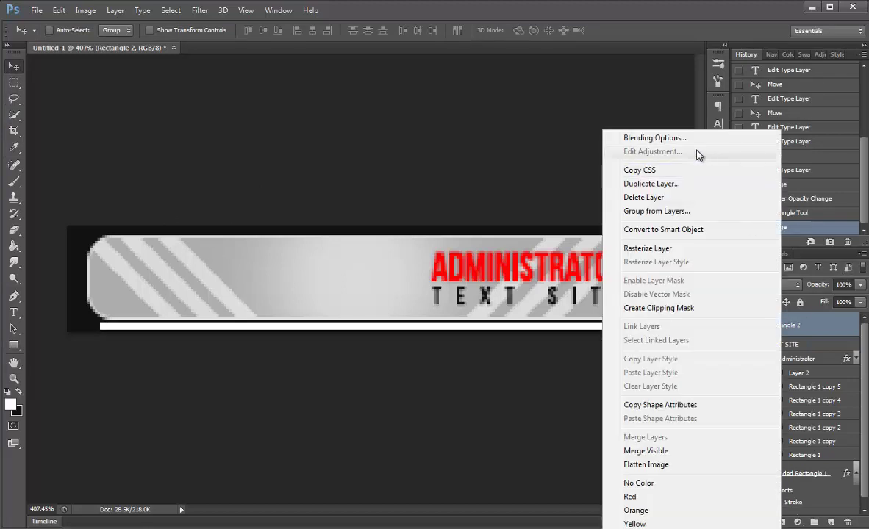
{"action": "left_click", "coordinate": [690, 322]}
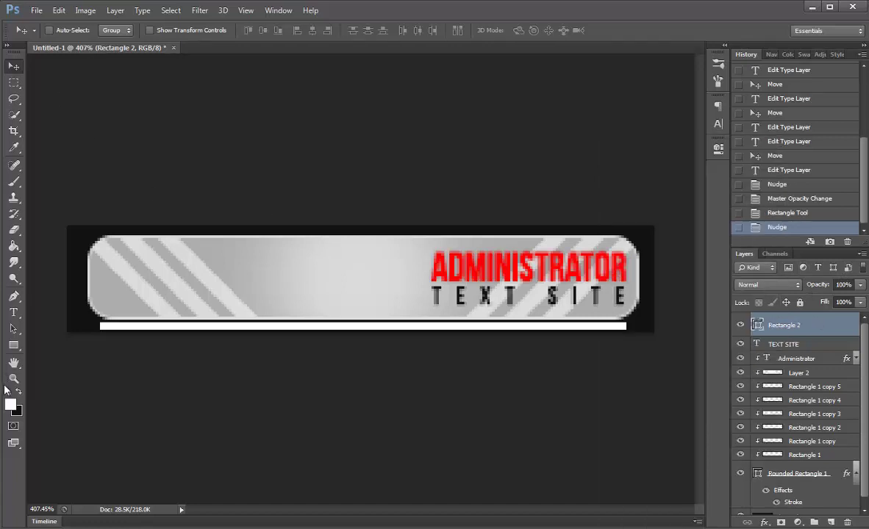
{"action": "left_click", "coordinate": [14, 345]}
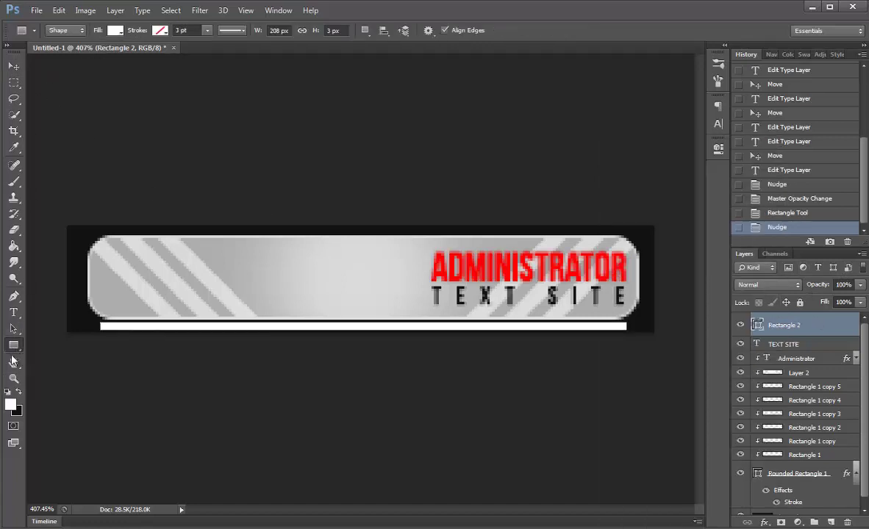
{"action": "left_click", "coordinate": [114, 32]}
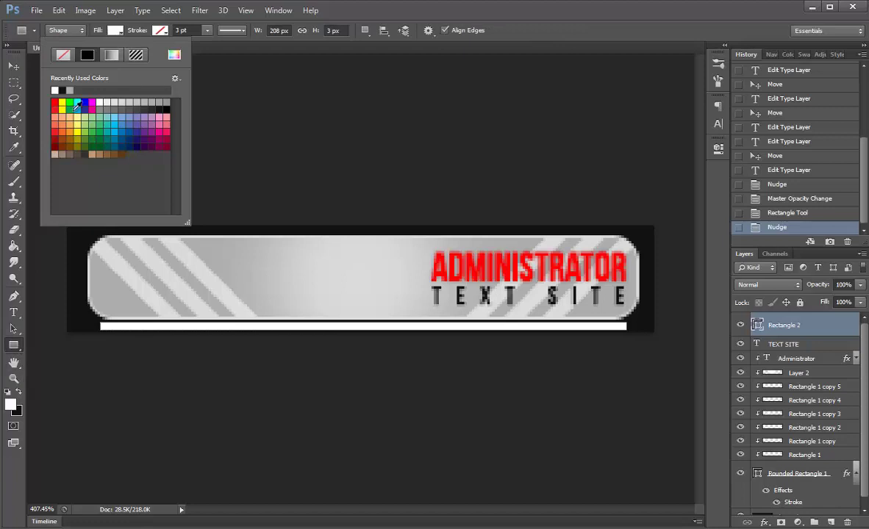
{"action": "left_click", "coordinate": [54, 103]}
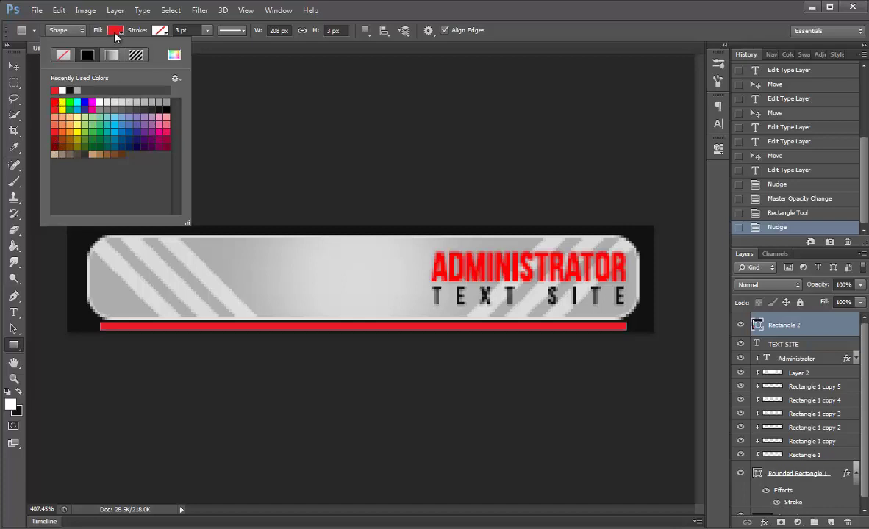
{"action": "left_click", "coordinate": [114, 31]}
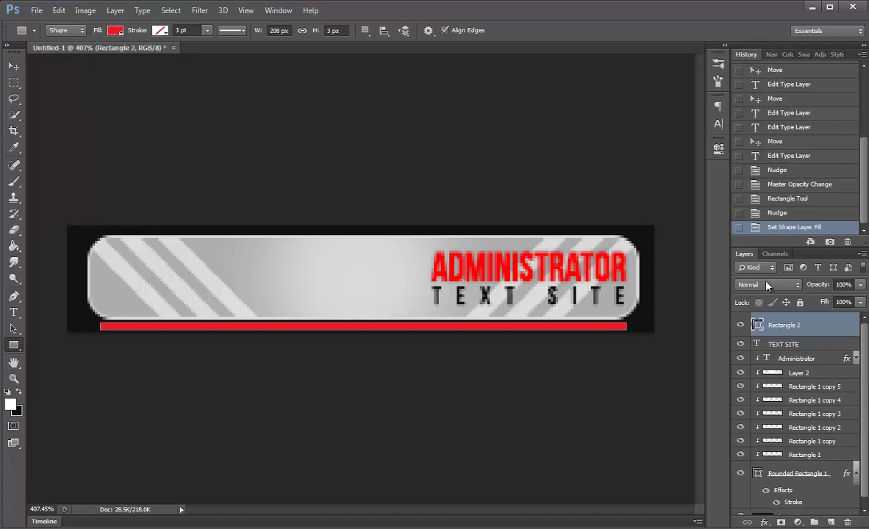
Step: Add a red Color Overlay layer style to the bar
{"action": "right_click", "coordinate": [728, 122]}
{"action": "key", "text": "Escape"}
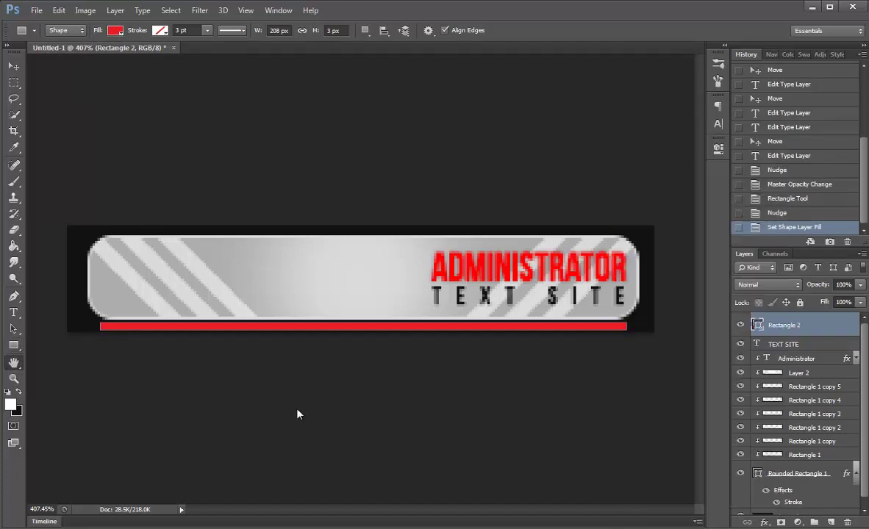
{"action": "left_click", "coordinate": [315, 452]}
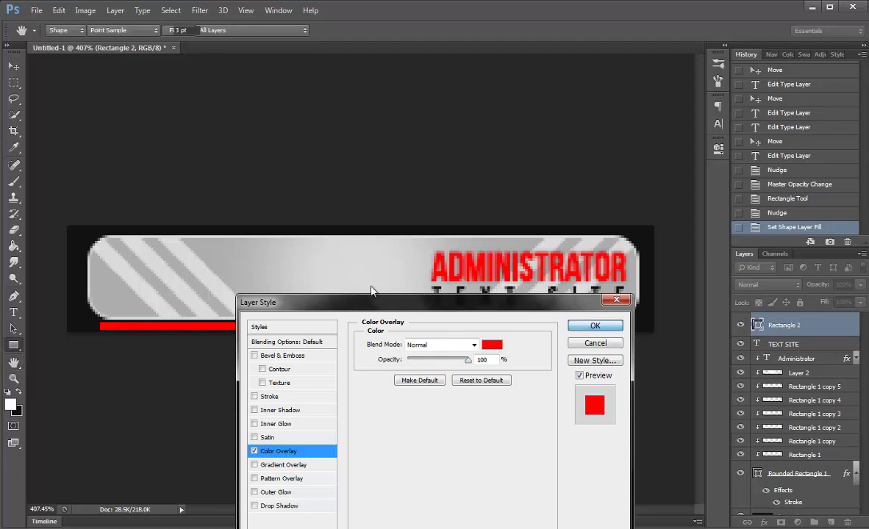
{"action": "left_click", "coordinate": [575, 325]}
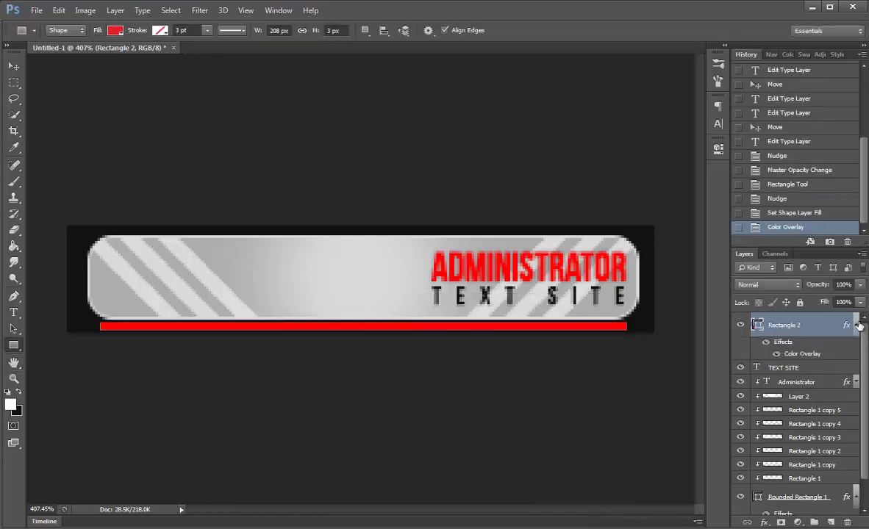
{"action": "left_click", "coordinate": [856, 325]}
Step: Add Layer 3, clip it to the red bar, and paint black brush strokes on it
{"action": "left_click", "coordinate": [830, 522]}
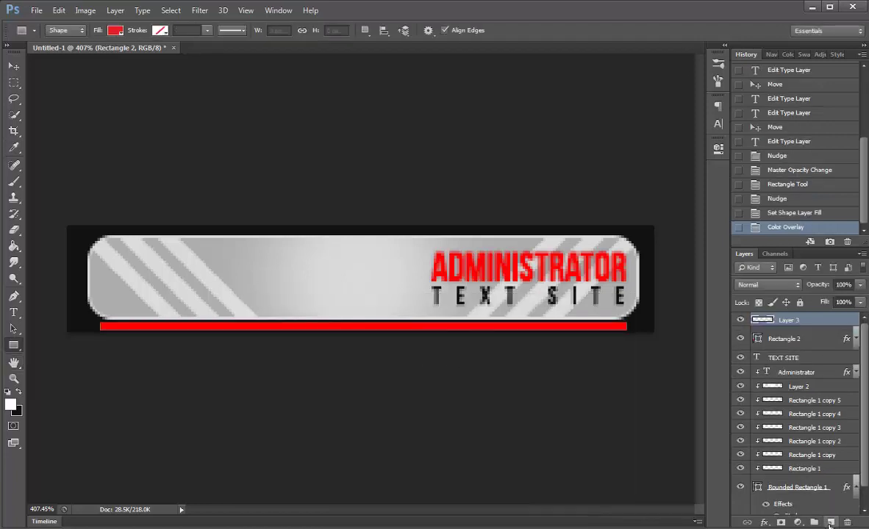
{"action": "right_click", "coordinate": [805, 320]}
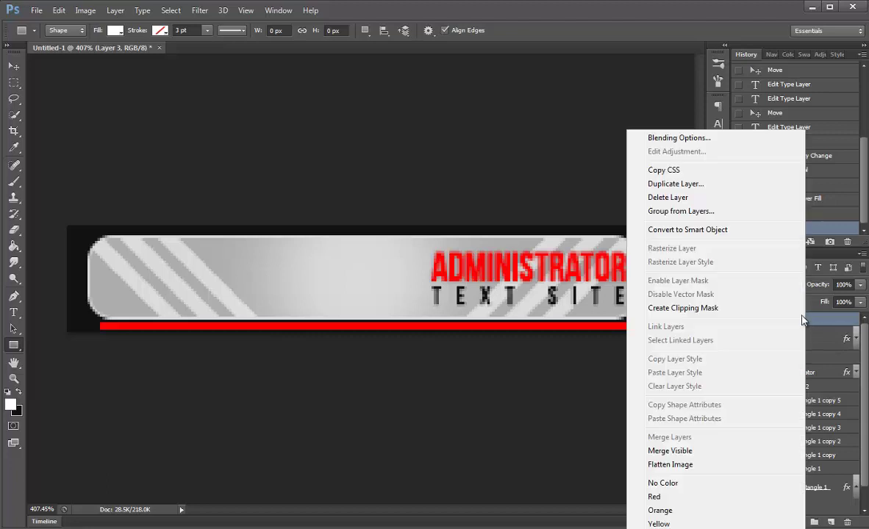
{"action": "left_click", "coordinate": [716, 309]}
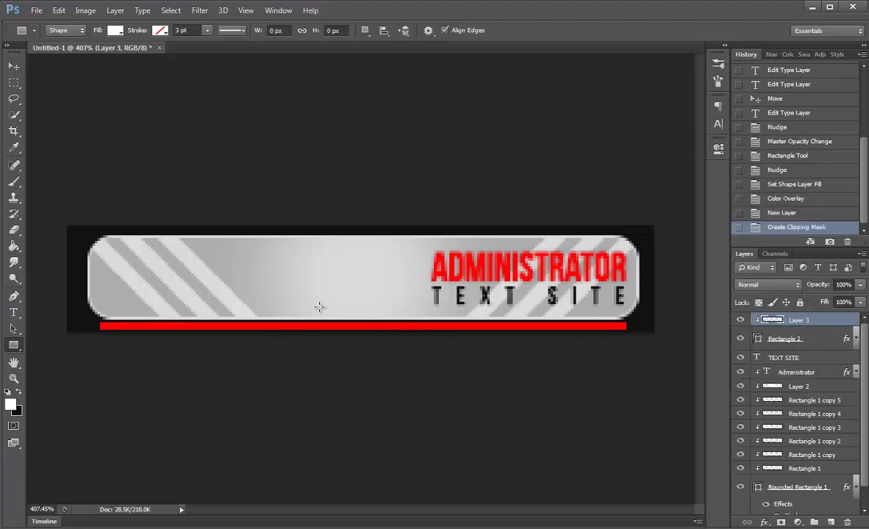
{"action": "left_click", "coordinate": [14, 182]}
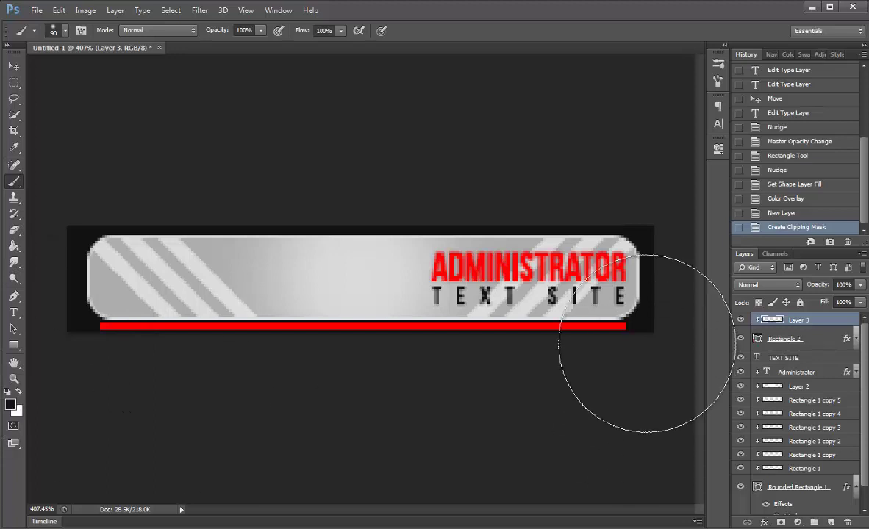
{"action": "left_click_drag", "start_coordinate": [631, 398], "coordinate": [622, 417]}
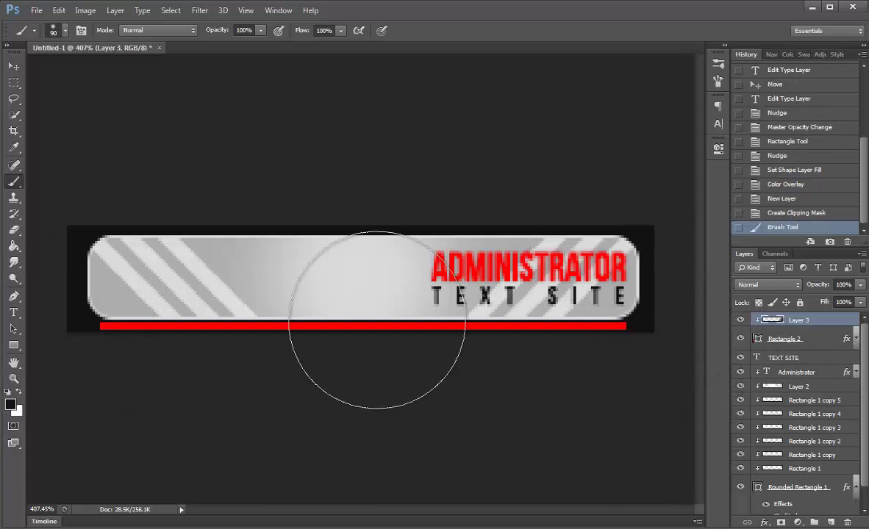
{"action": "mouse_move", "coordinate": [586, 252]}
{"action": "left_mouse_down"}
{"action": "mouse_move", "coordinate": [617, 416]}
{"action": "mouse_move", "coordinate": [601, 427]}
{"action": "left_mouse_up"}
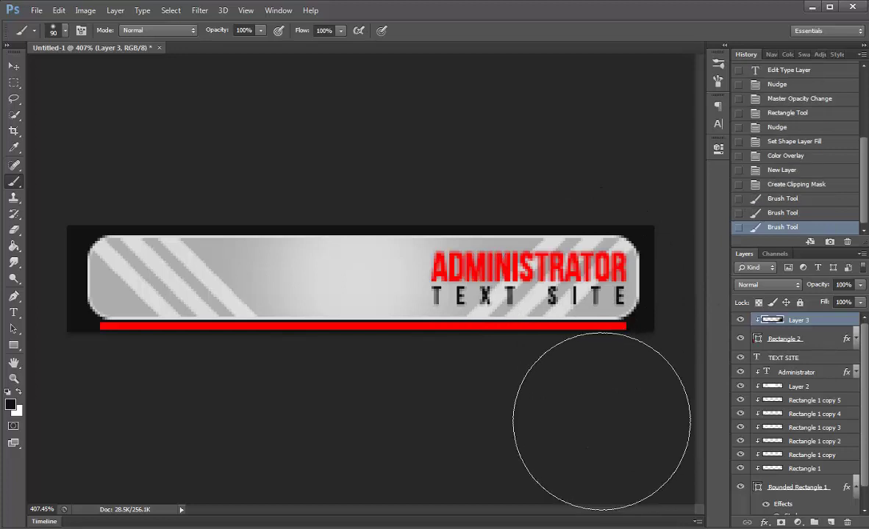
{"action": "right_click", "coordinate": [801, 341]}
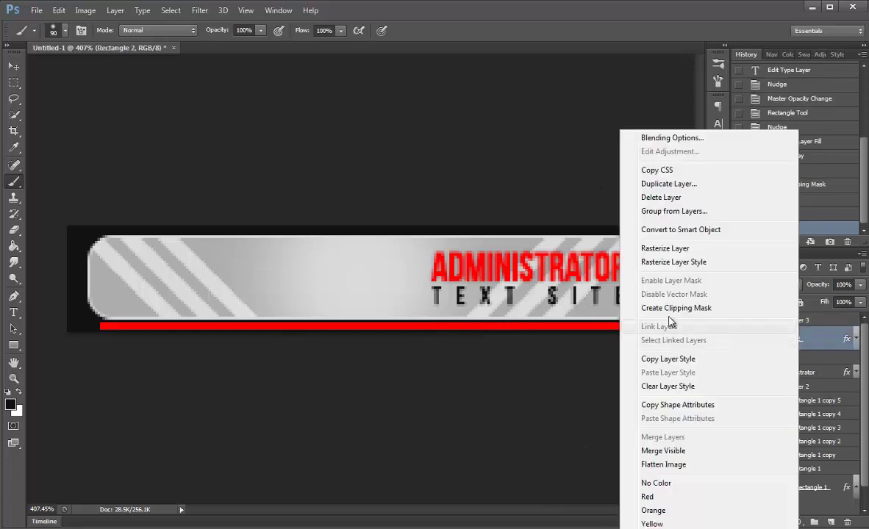
Step: Rasterize the red Rectangle 2 bar by converting it to a Smart Object first
{"action": "left_click", "coordinate": [671, 250]}
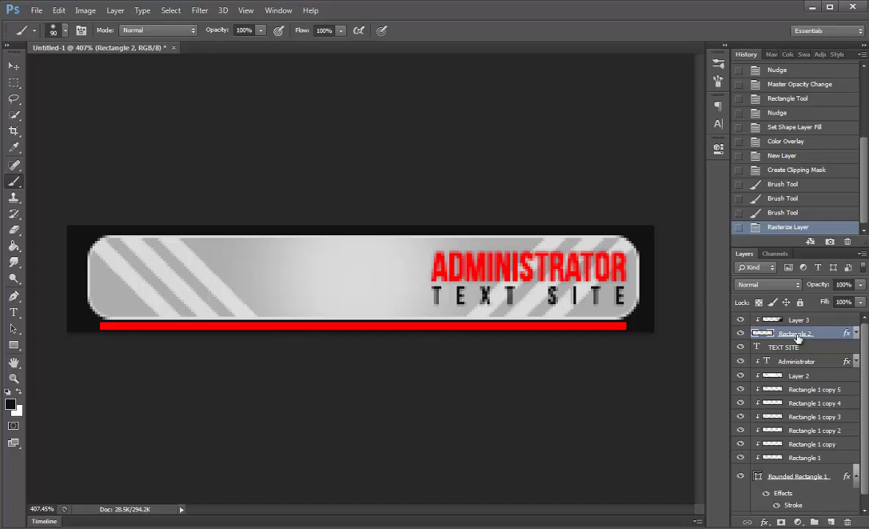
{"action": "right_click", "coordinate": [824, 337]}
{"action": "left_click", "coordinate": [726, 231]}
{"action": "right_click", "coordinate": [808, 335]}
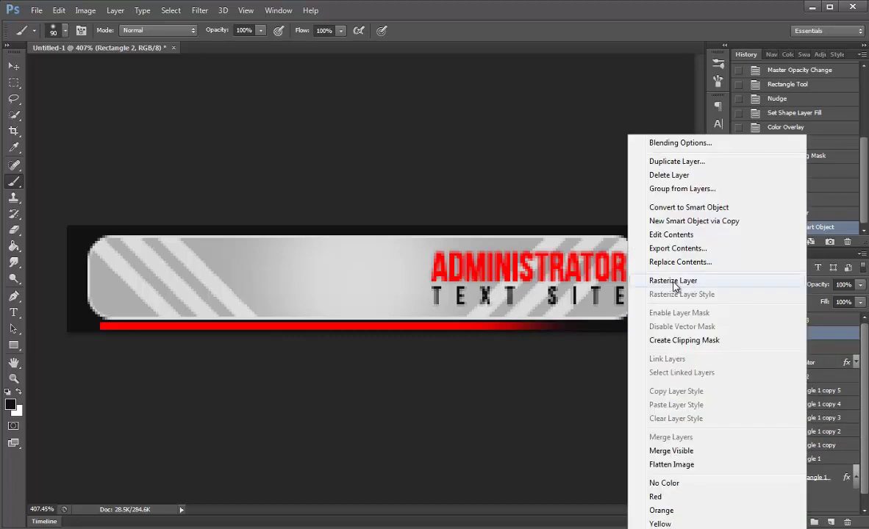
{"action": "left_click", "coordinate": [673, 281]}
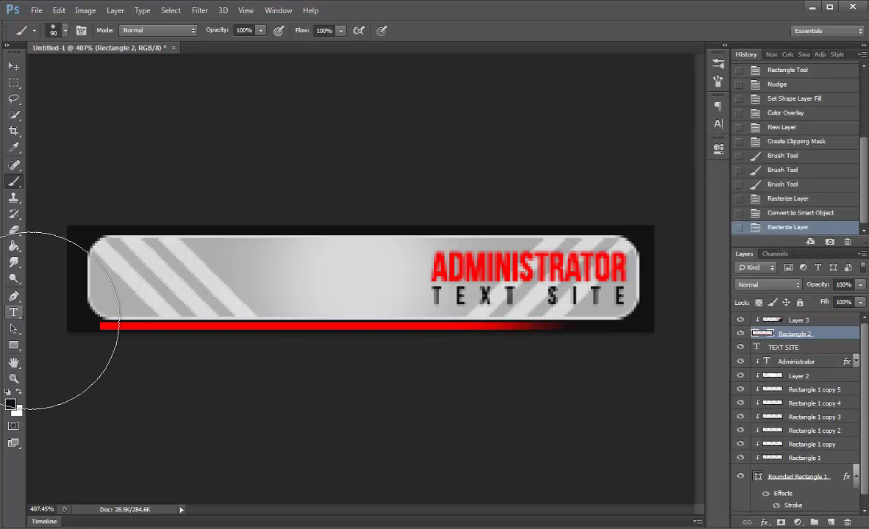
Step: Darken both ends of the red bar on Layer 3 at 41% opacity
{"action": "left_click", "coordinate": [99, 247]}
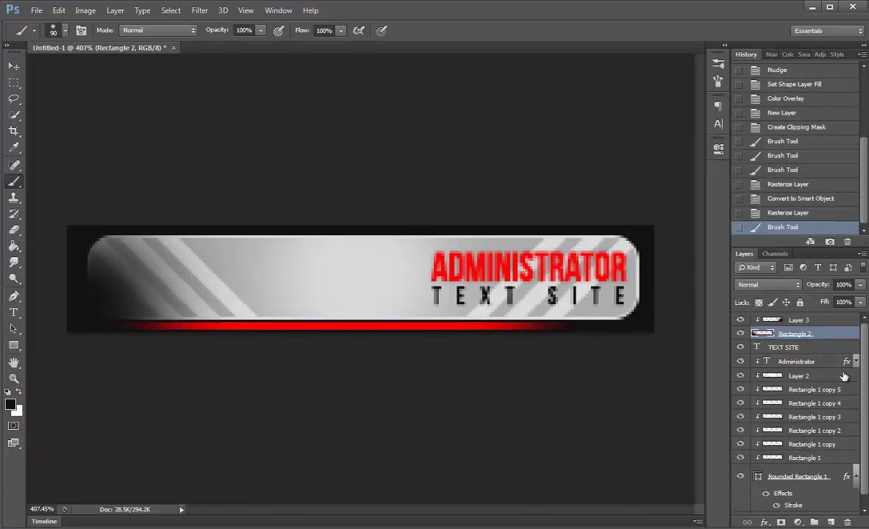
{"action": "key", "text": "ctrl+z"}
{"action": "left_click", "coordinate": [799, 320]}
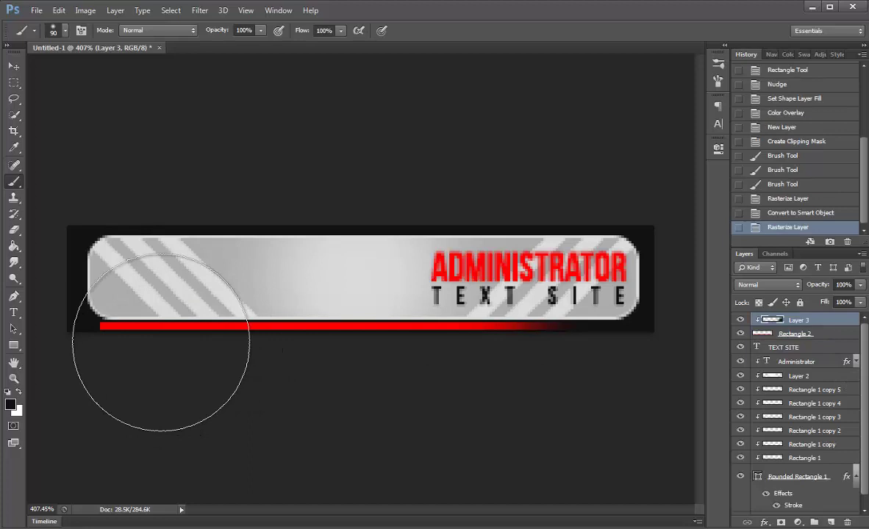
{"action": "left_click", "coordinate": [103, 329]}
{"action": "left_click", "coordinate": [169, 327]}
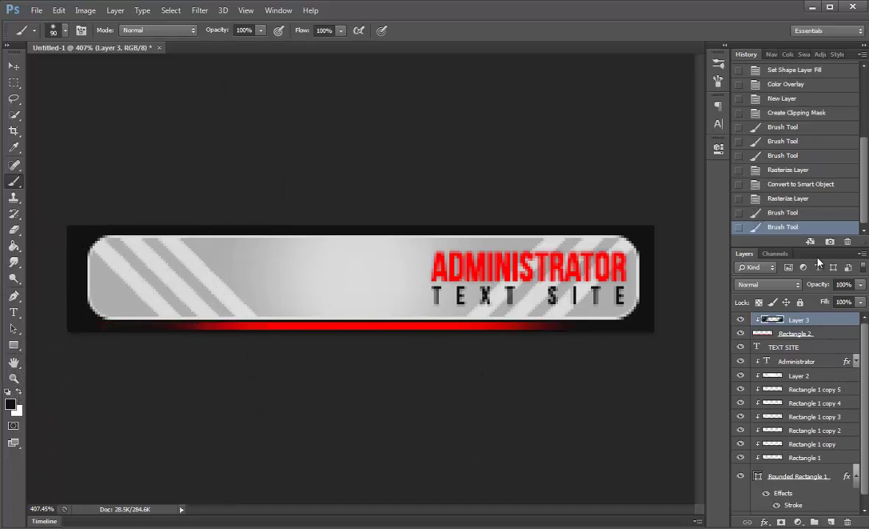
{"action": "left_click_drag", "start_coordinate": [827, 288], "coordinate": [788, 287]}
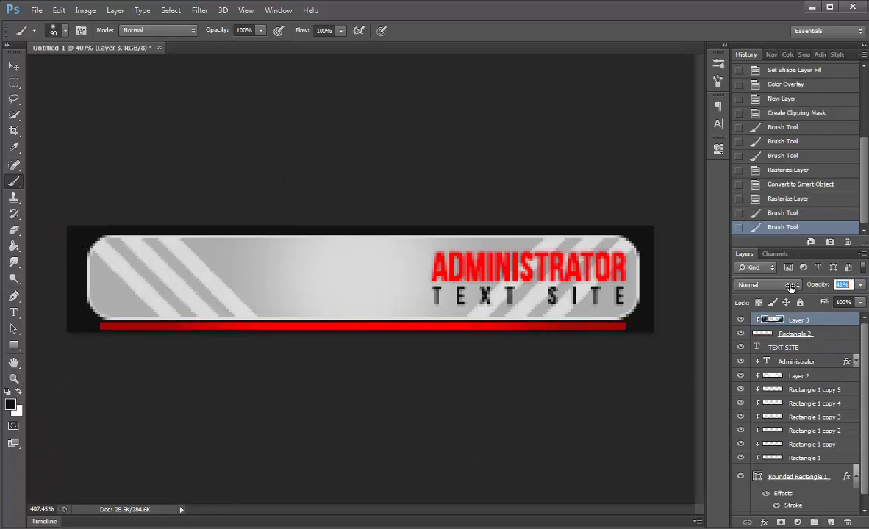
{"action": "key", "text": "Return"}
Step: Add a clipped Color Dodge layer and paint a white highlight across the bar
{"action": "left_click", "coordinate": [832, 523]}
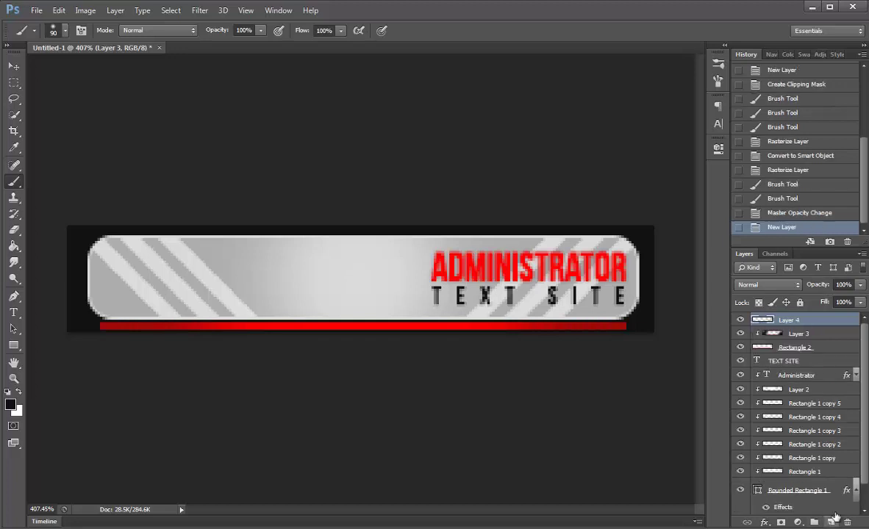
{"action": "right_click", "coordinate": [800, 320]}
{"action": "left_click", "coordinate": [682, 308]}
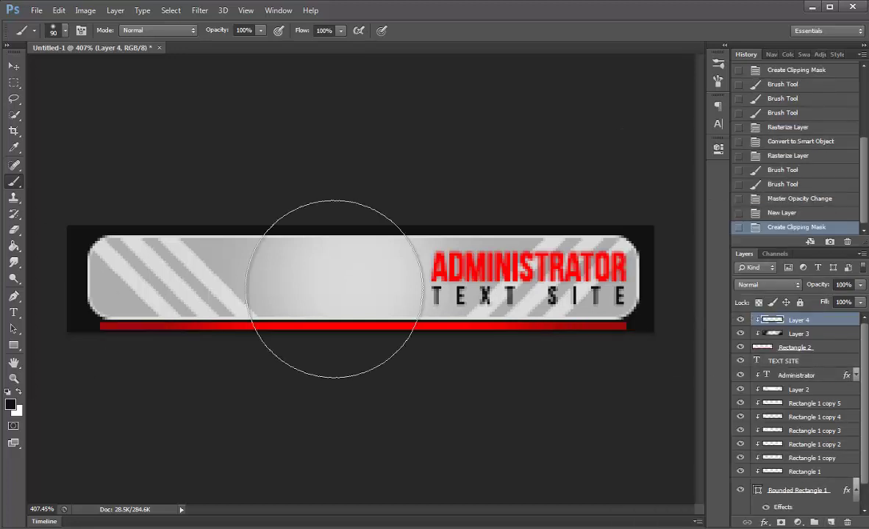
{"action": "left_click", "coordinate": [21, 395]}
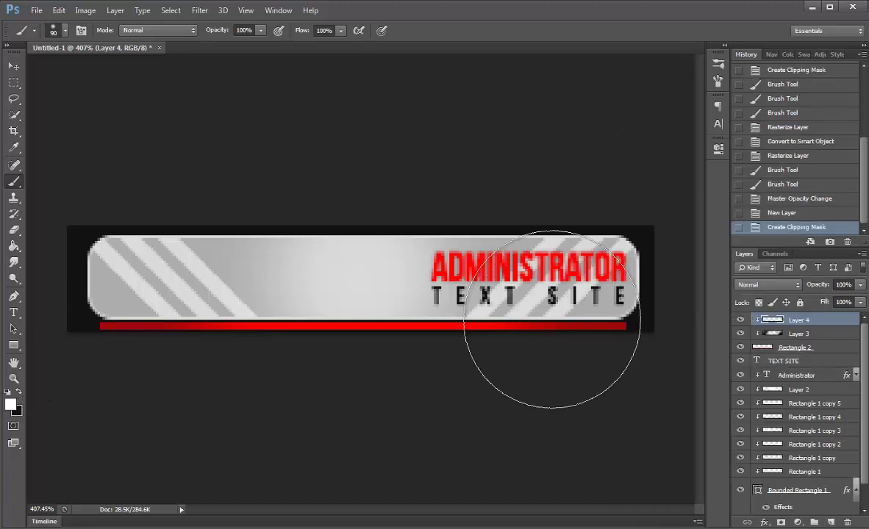
{"action": "left_click", "coordinate": [768, 285]}
{"action": "left_click", "coordinate": [789, 408]}
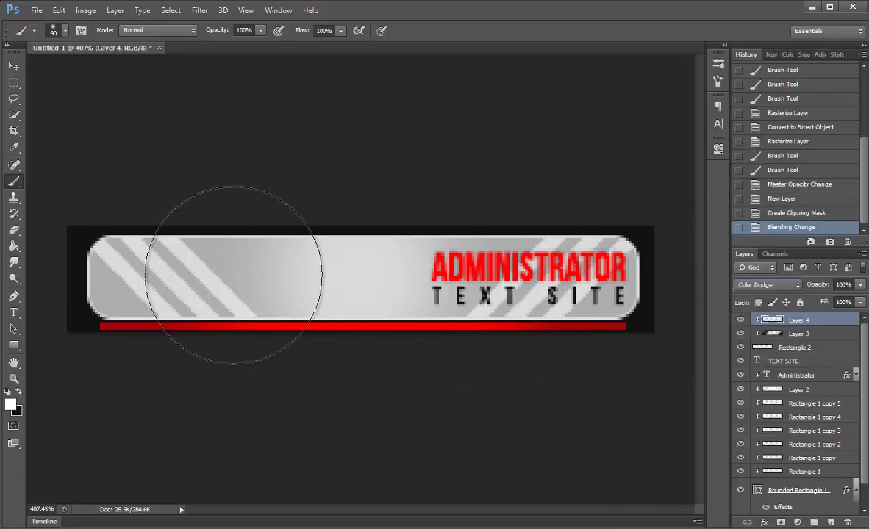
{"action": "mouse_move", "coordinate": [233, 320]}
{"action": "left_mouse_down"}
{"action": "mouse_move", "coordinate": [349, 333]}
{"action": "mouse_move", "coordinate": [365, 308]}
{"action": "left_mouse_up"}
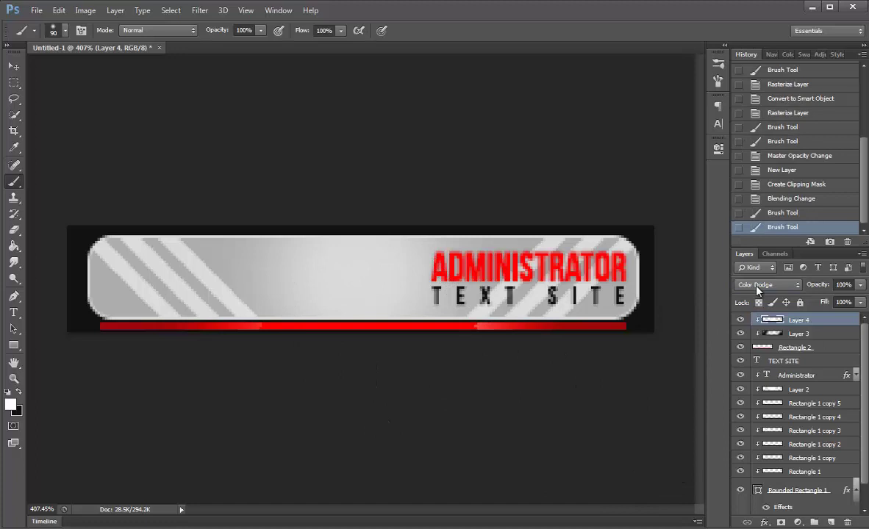
{"action": "left_click", "coordinate": [742, 320]}
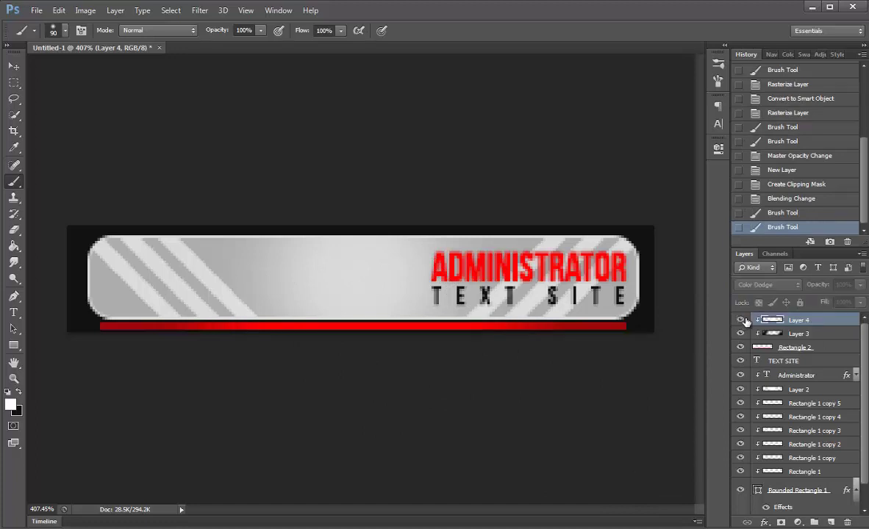
{"action": "left_click", "coordinate": [742, 321]}
Step: Switch the highlight layer to Screen, paint more white glow, and set opacity 19%
{"action": "left_click", "coordinate": [758, 285]}
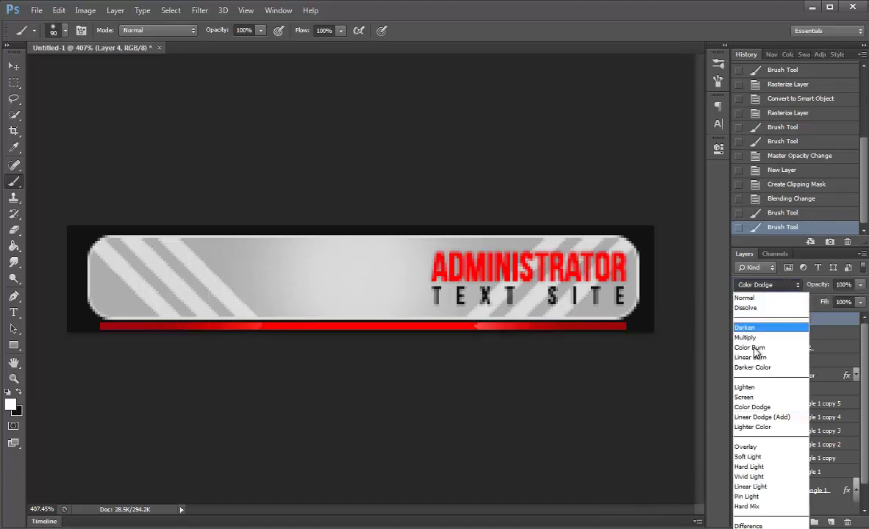
{"action": "left_click", "coordinate": [744, 368]}
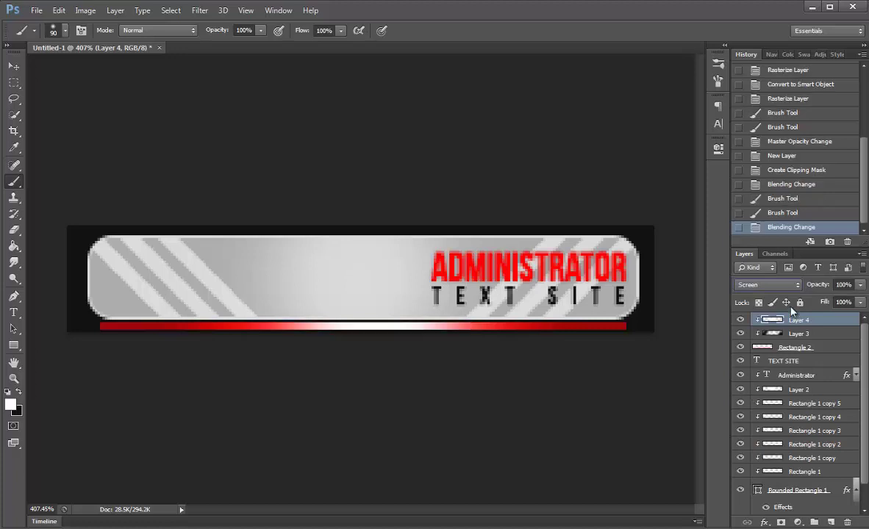
{"action": "left_click_drag", "start_coordinate": [349, 368], "coordinate": [402, 374]}
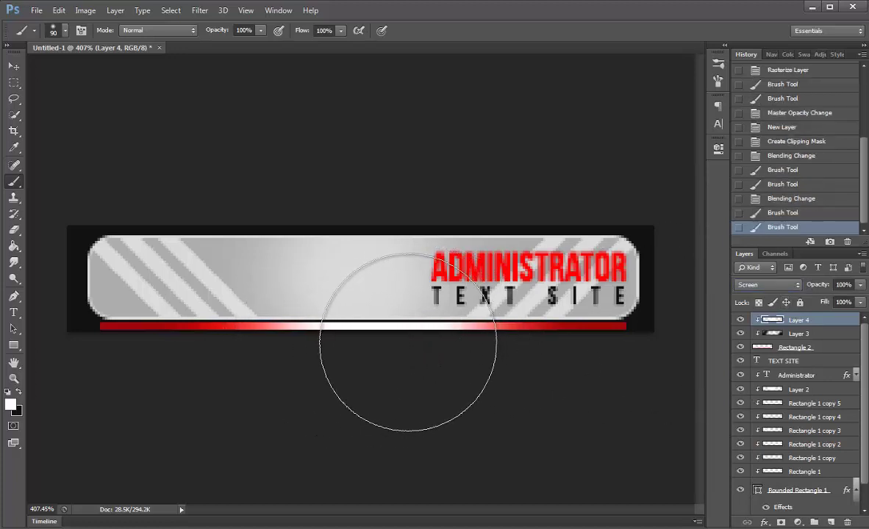
{"action": "mouse_move", "coordinate": [408, 342]}
{"action": "left_mouse_down"}
{"action": "mouse_move", "coordinate": [316, 341]}
{"action": "mouse_move", "coordinate": [395, 369]}
{"action": "left_mouse_up"}
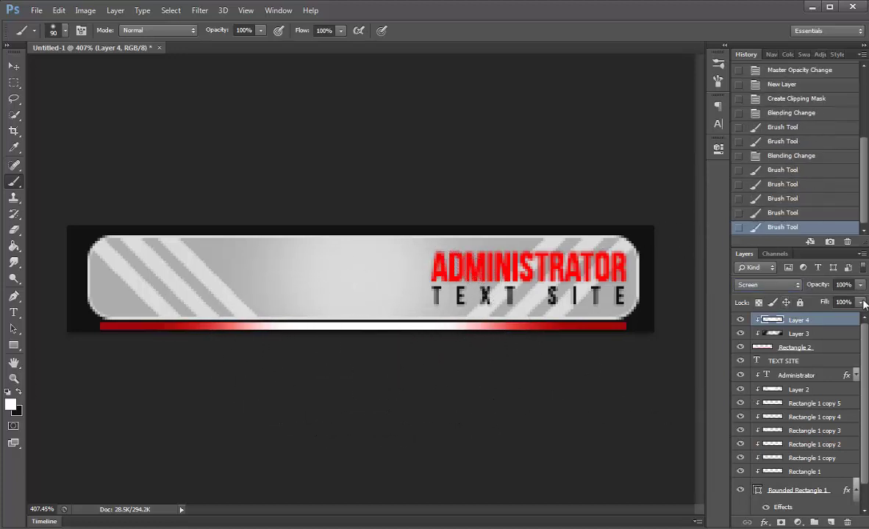
{"action": "left_click_drag", "start_coordinate": [825, 288], "coordinate": [774, 287]}
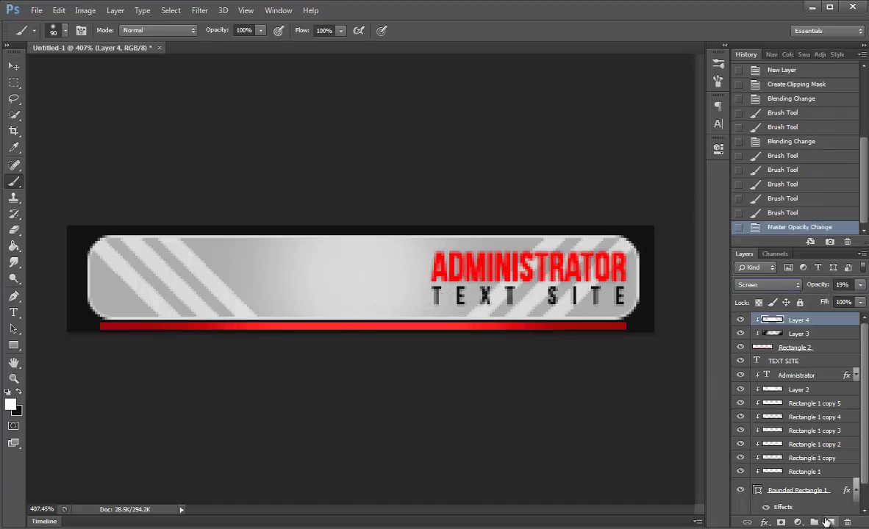
{"action": "left_click", "coordinate": [828, 522]}
Step: Set foreground to red #ff0000 and clip Layer 5 in Color Dodge mode to the bar
{"action": "left_click", "coordinate": [9, 404]}
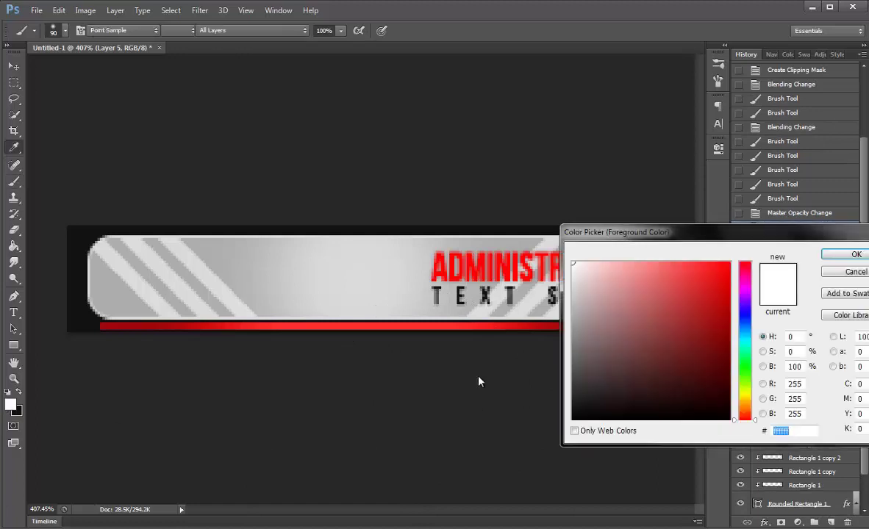
{"action": "left_click", "coordinate": [515, 328]}
{"action": "left_click", "coordinate": [730, 262]}
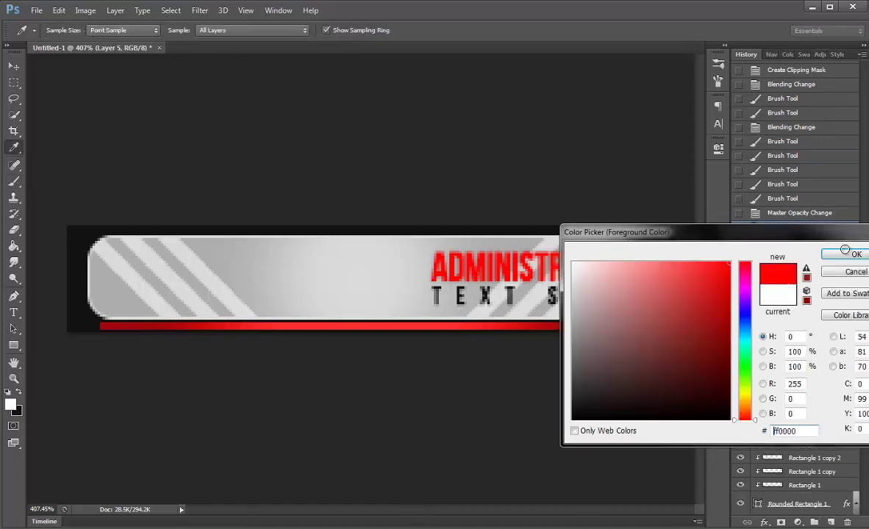
{"action": "key", "text": "Return"}
{"action": "left_click", "coordinate": [772, 284]}
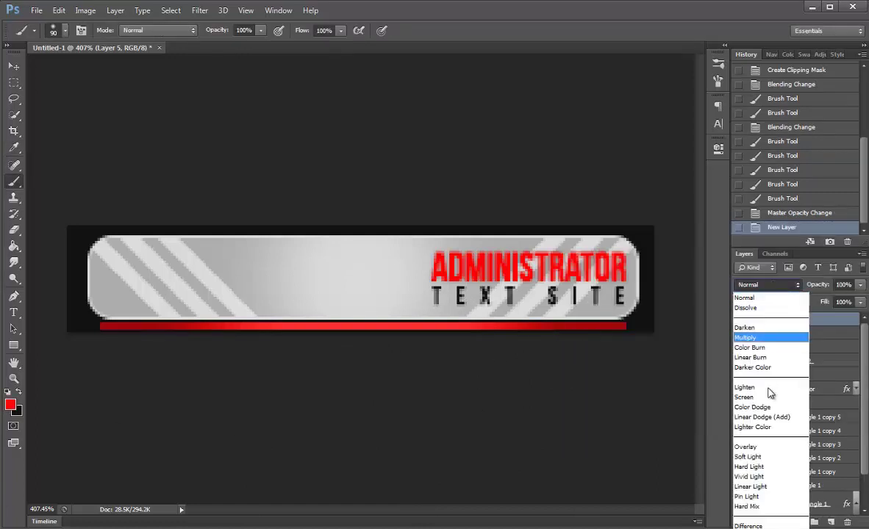
{"action": "left_click", "coordinate": [768, 409]}
{"action": "right_click", "coordinate": [807, 322]}
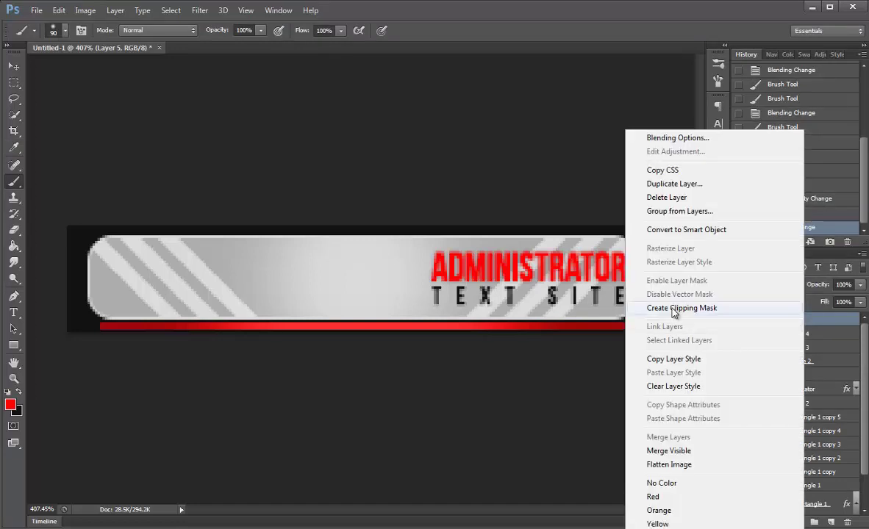
{"action": "left_click", "coordinate": [673, 314]}
Step: Paint red strokes along the underline bar and try Screen and Overlay modes
{"action": "mouse_move", "coordinate": [375, 331]}
{"action": "left_mouse_down"}
{"action": "mouse_move", "coordinate": [346, 329]}
{"action": "mouse_move", "coordinate": [368, 291]}
{"action": "mouse_move", "coordinate": [390, 309]}
{"action": "mouse_move", "coordinate": [368, 378]}
{"action": "mouse_move", "coordinate": [353, 317]}
{"action": "left_mouse_up"}
{"action": "left_click", "coordinate": [394, 317]}
{"action": "left_click", "coordinate": [399, 321]}
{"action": "left_click", "coordinate": [765, 285]}
{"action": "left_click", "coordinate": [758, 395]}
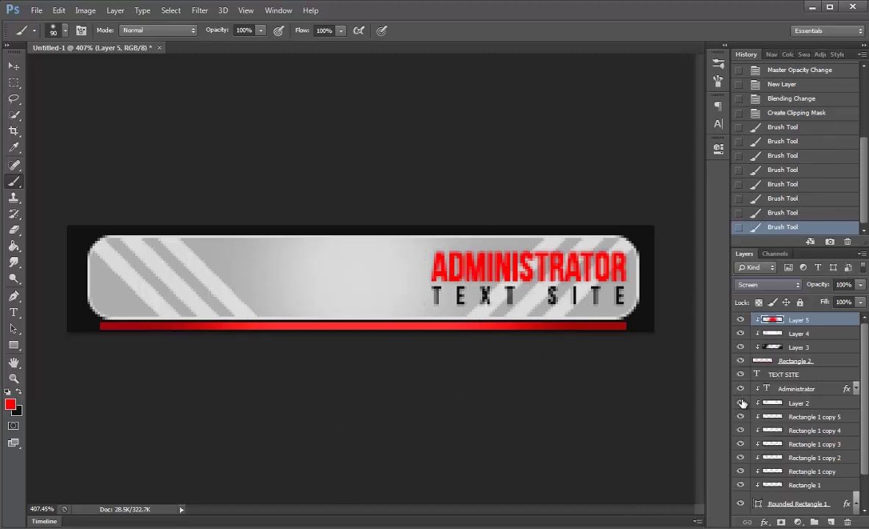
{"action": "left_click", "coordinate": [765, 285]}
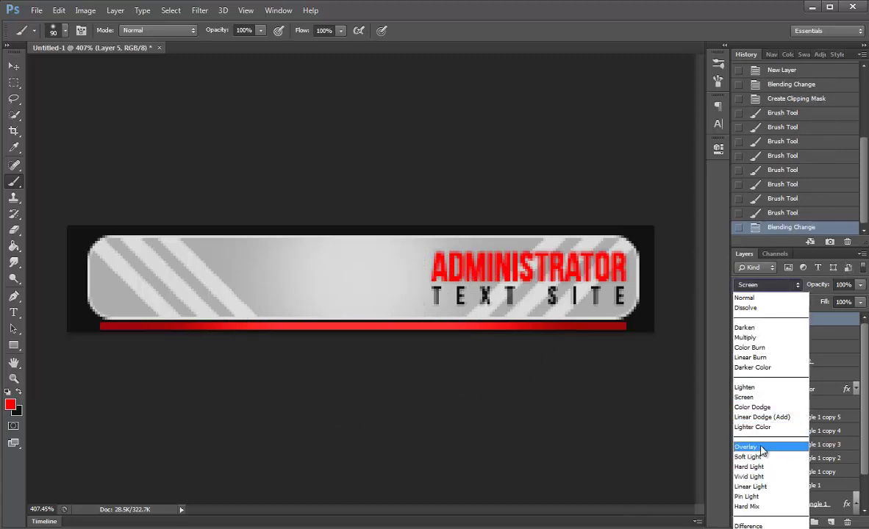
{"action": "left_click", "coordinate": [765, 444]}
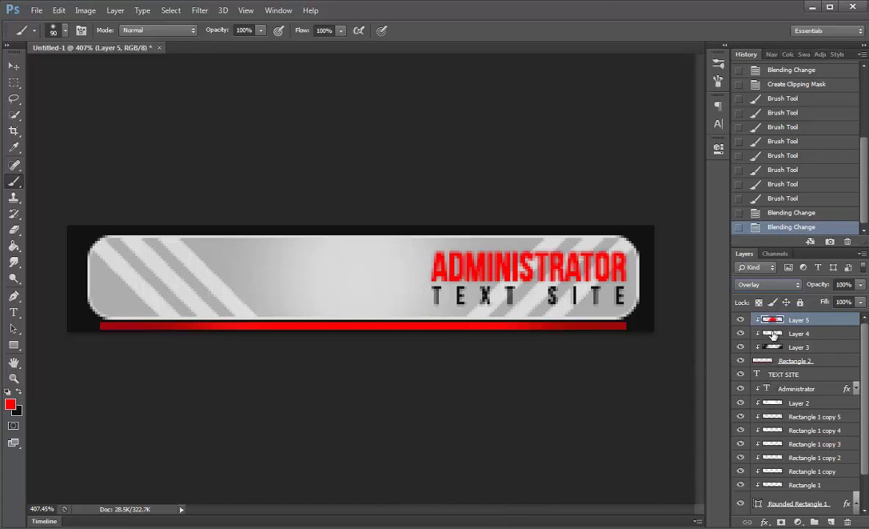
Step: Settle Layer 5 on the Screen blend mode
{"action": "right_click", "coordinate": [814, 321]}
{"action": "key", "text": "Escape"}
{"action": "double_click", "coordinate": [828, 317]}
{"action": "key", "text": "Escape"}
{"action": "left_click", "coordinate": [757, 285]}
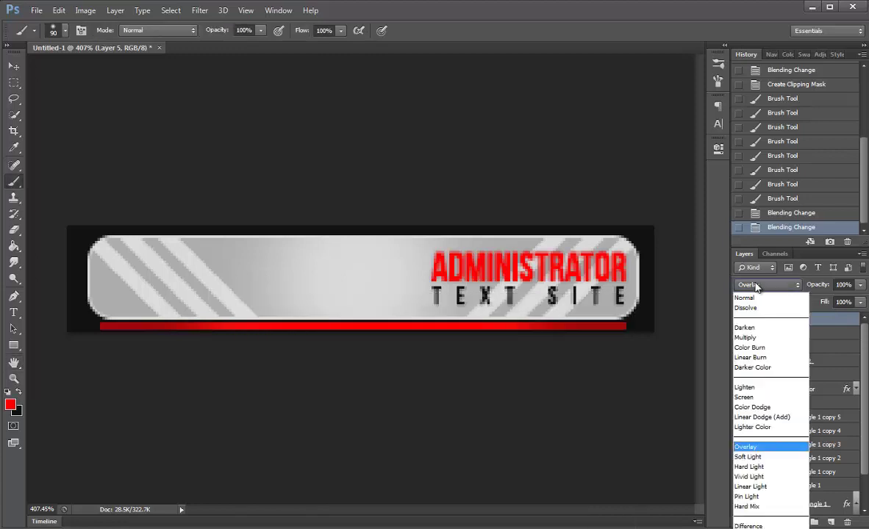
{"action": "left_click", "coordinate": [757, 398]}
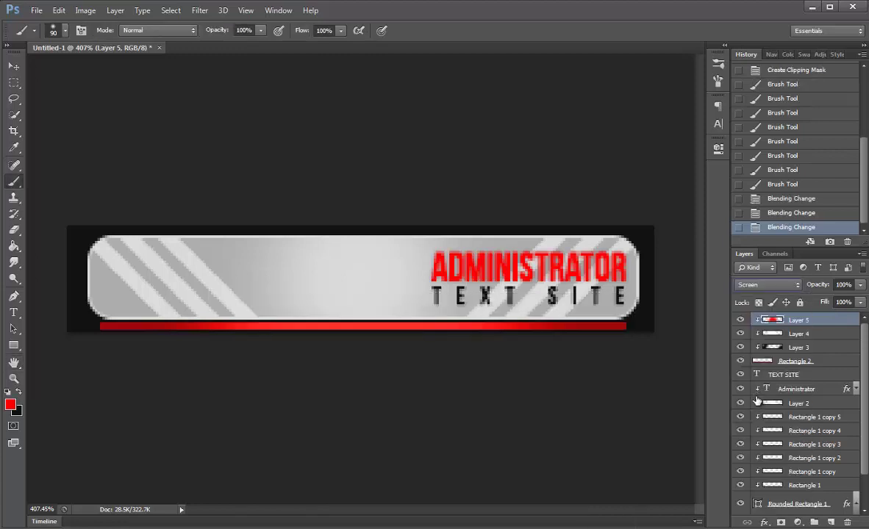
Step: Give Layer 5 a pale pink #ff9797 Color Overlay layer style
{"action": "right_click", "coordinate": [813, 322]}
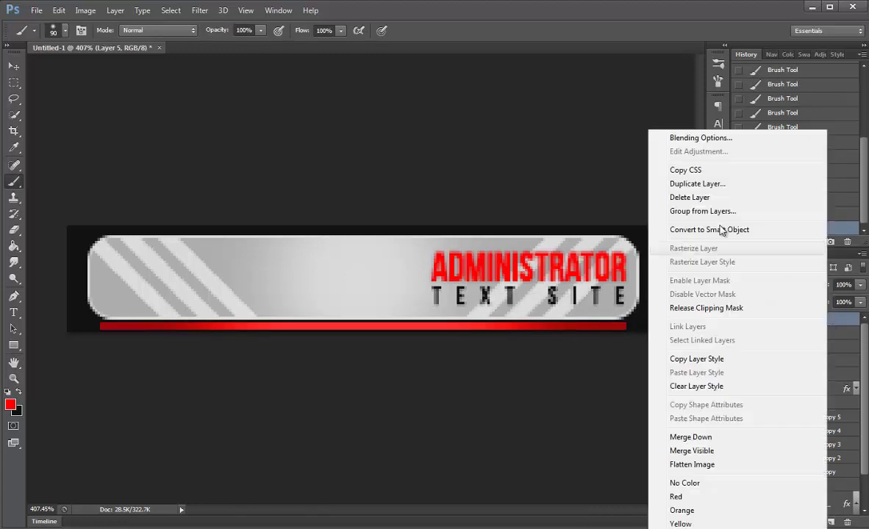
{"action": "left_click", "coordinate": [686, 138]}
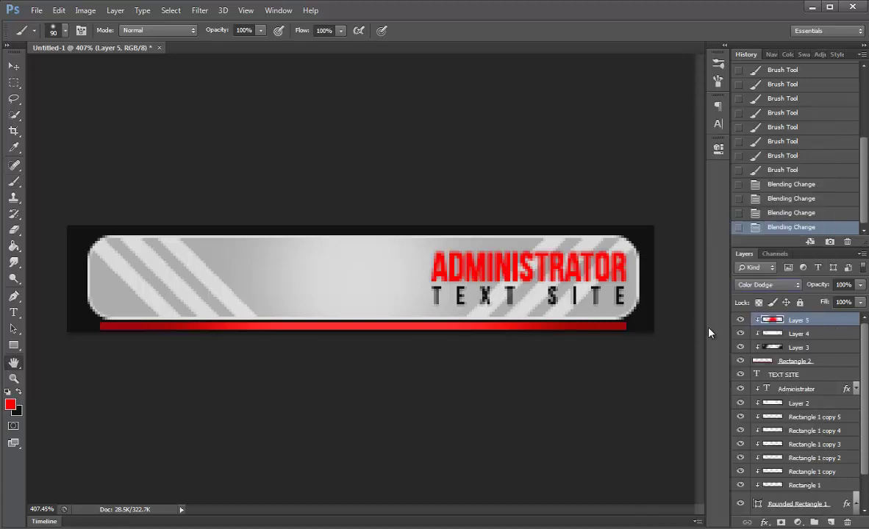
{"action": "left_click", "coordinate": [288, 458]}
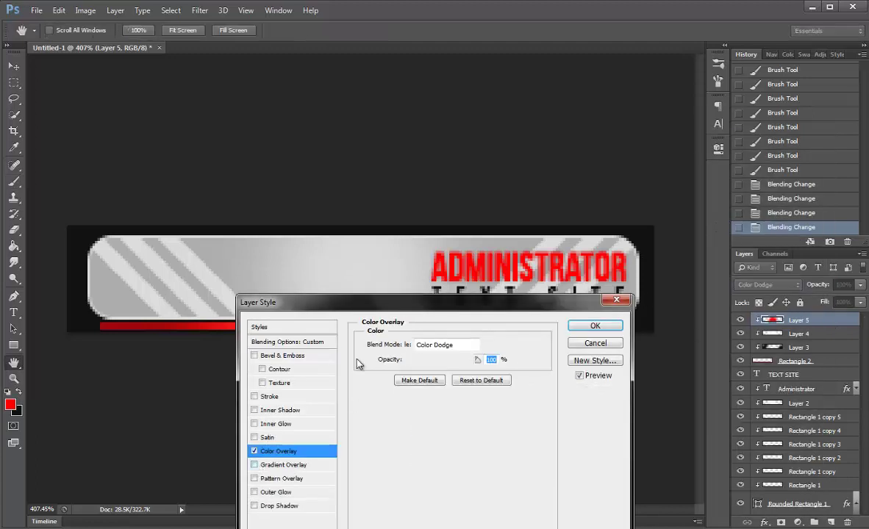
{"action": "left_click_drag", "start_coordinate": [367, 302], "coordinate": [312, 382]}
{"action": "left_click", "coordinate": [440, 427]}
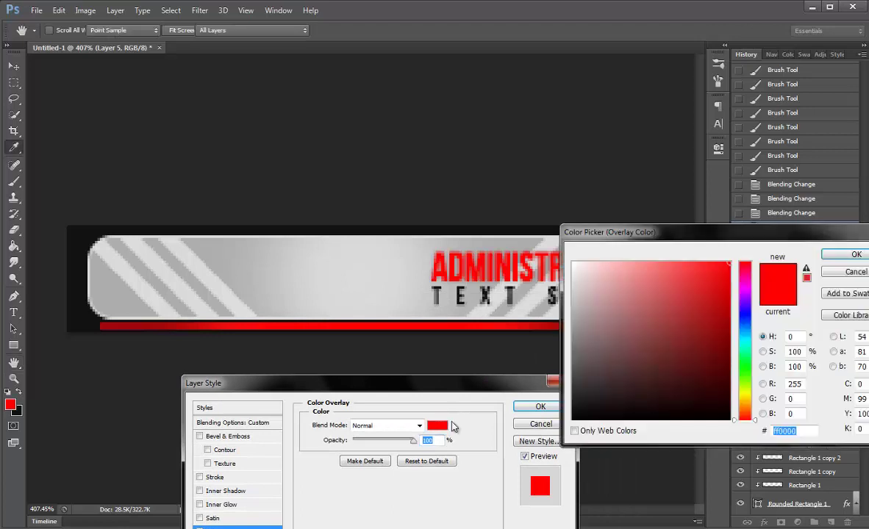
{"action": "left_click", "coordinate": [662, 299]}
{"action": "left_click", "coordinate": [636, 261]}
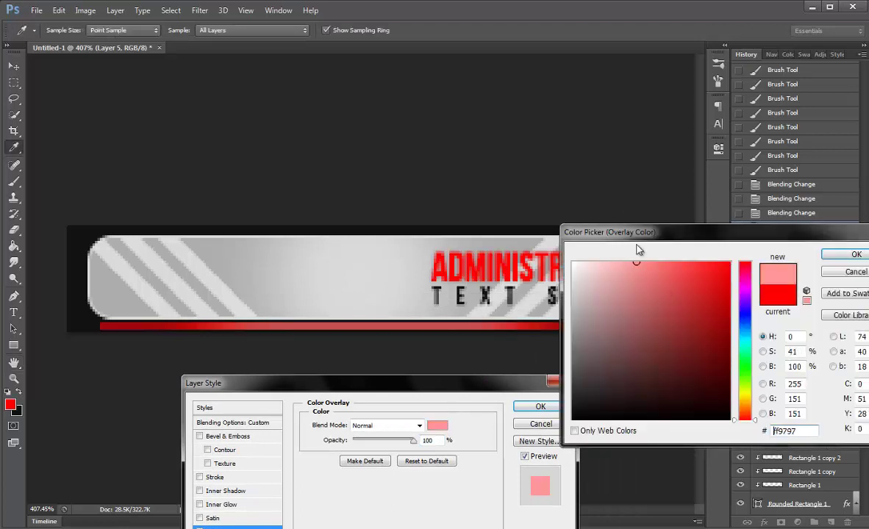
{"action": "left_click", "coordinate": [847, 255]}
{"action": "left_click", "coordinate": [540, 408]}
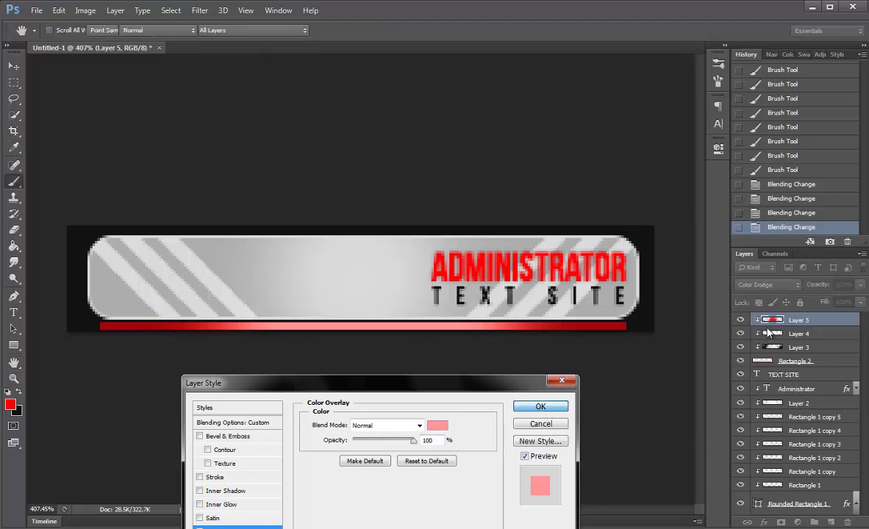
Step: Reset Layer 5 to Normal blend mode and convert it to a smart object
{"action": "right_click", "coordinate": [805, 320]}
{"action": "key", "text": "Escape"}
{"action": "left_click", "coordinate": [772, 286]}
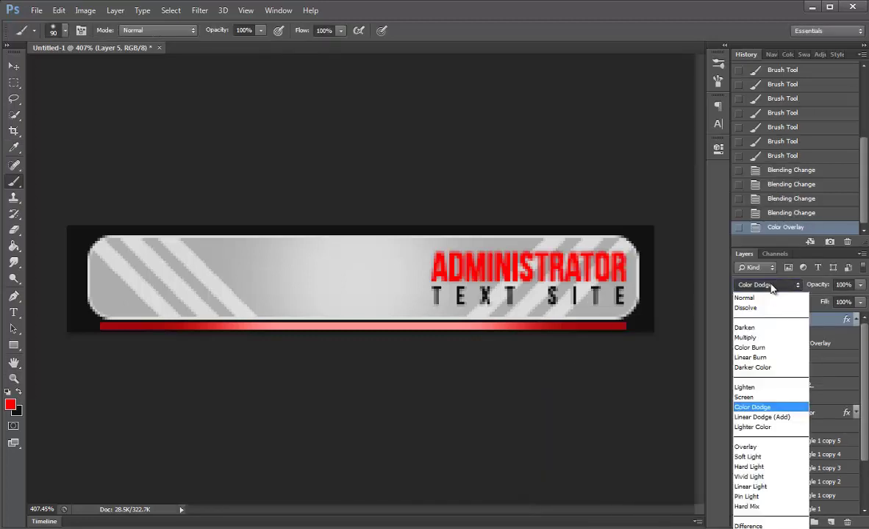
{"action": "left_click", "coordinate": [744, 293]}
{"action": "right_click", "coordinate": [806, 320]}
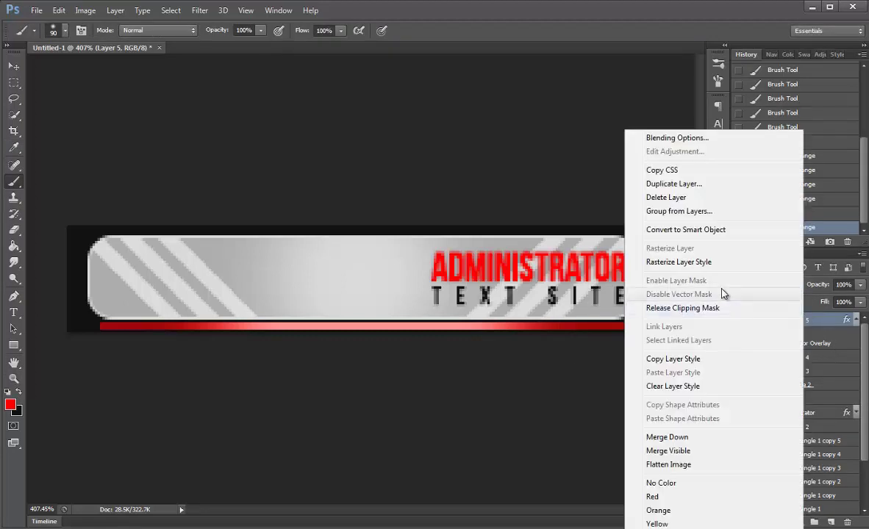
{"action": "left_click", "coordinate": [680, 227]}
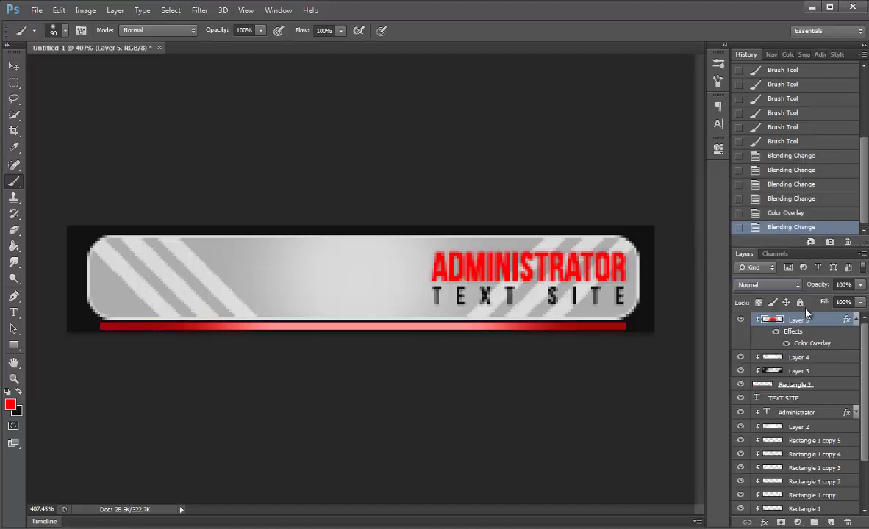
Step: Set Layer 5 to Color Dodge blend mode at 26% opacity
{"action": "left_click", "coordinate": [758, 288]}
{"action": "left_click", "coordinate": [759, 408]}
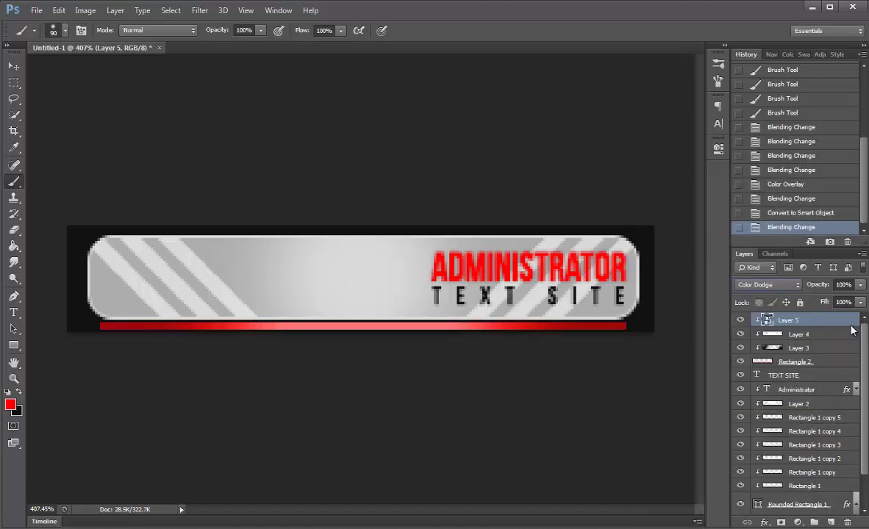
{"action": "left_click_drag", "start_coordinate": [824, 287], "coordinate": [778, 287]}
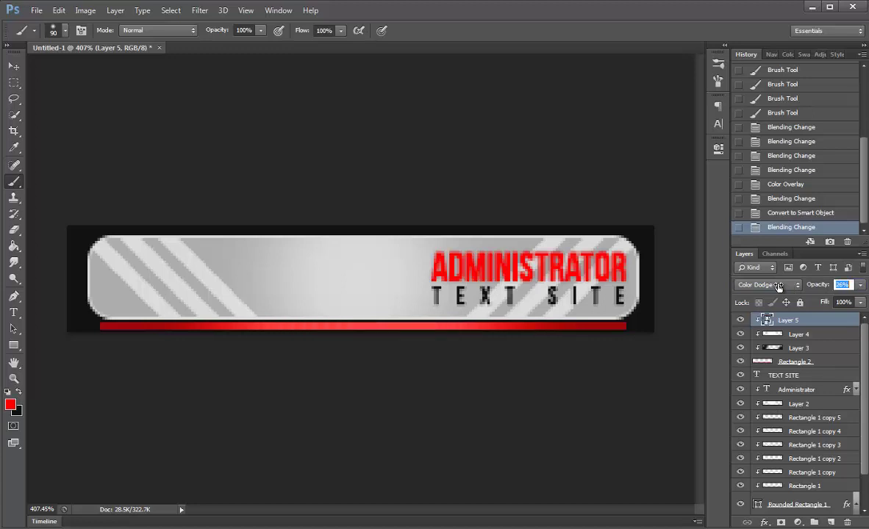
{"action": "key", "text": "Return"}
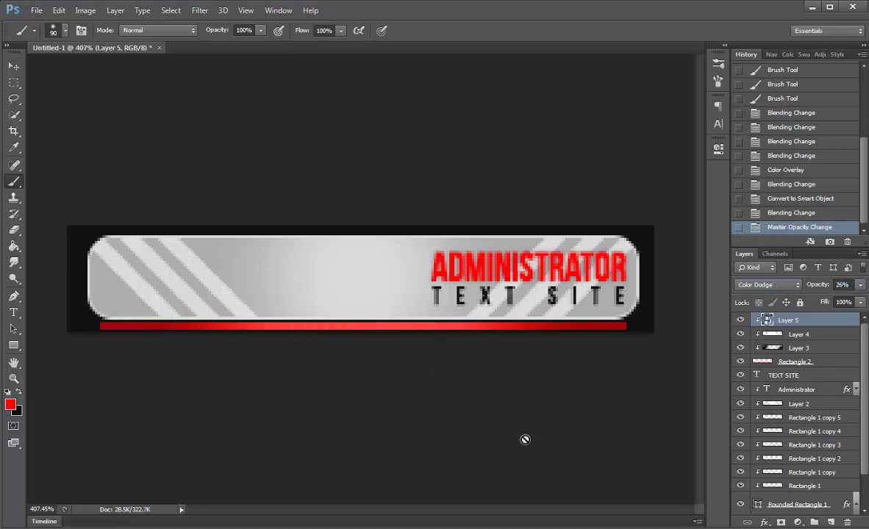
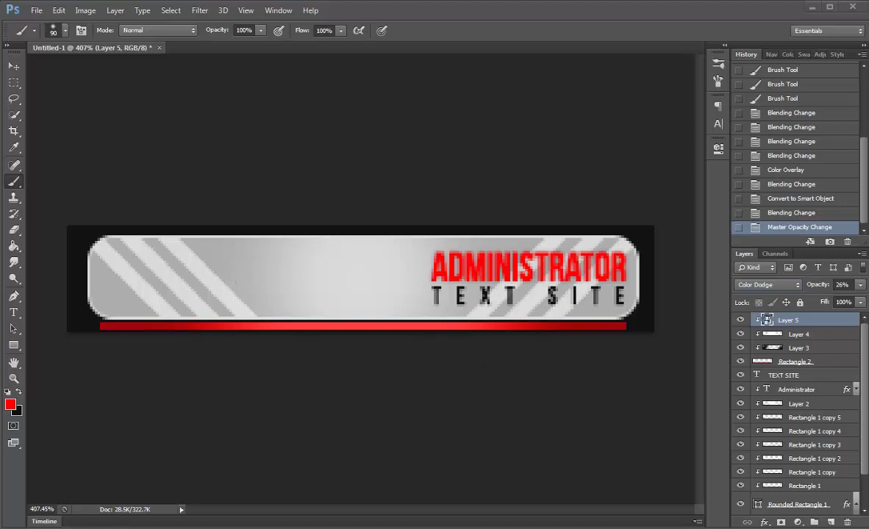
Step: In Explorer, open E:\DESIGN\ADOBE\aa Photoshop cs5\texture\LENS FLARES
{"action": "key", "text": "super+e"}
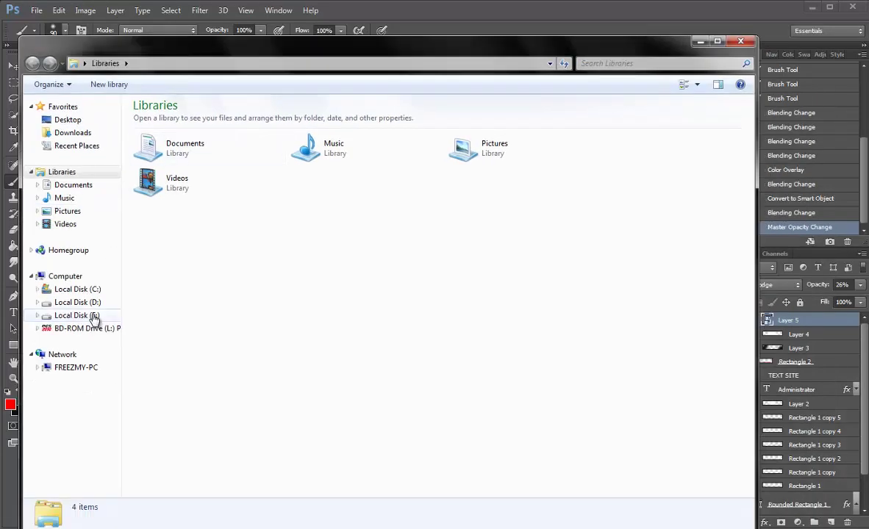
{"action": "left_click", "coordinate": [70, 316]}
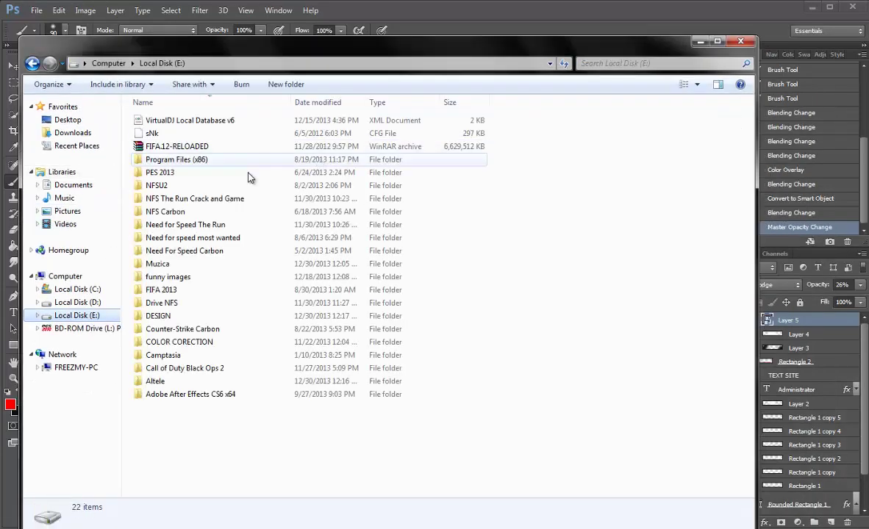
{"action": "double_click", "coordinate": [184, 316]}
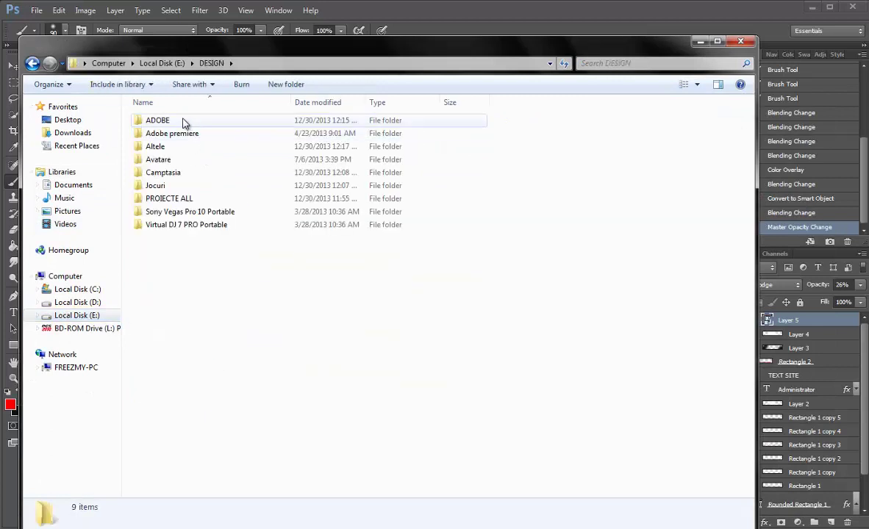
{"action": "double_click", "coordinate": [184, 120]}
{"action": "double_click", "coordinate": [180, 147]}
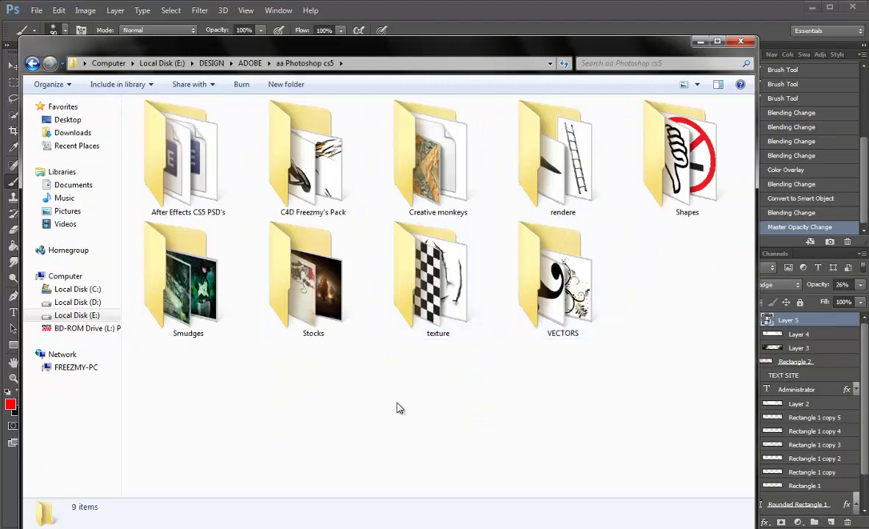
{"action": "double_click", "coordinate": [401, 279]}
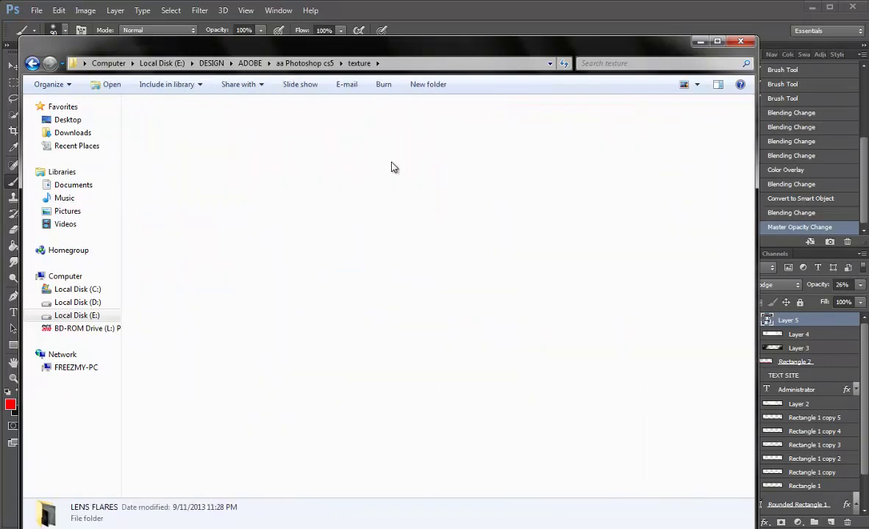
{"action": "double_click", "coordinate": [392, 167]}
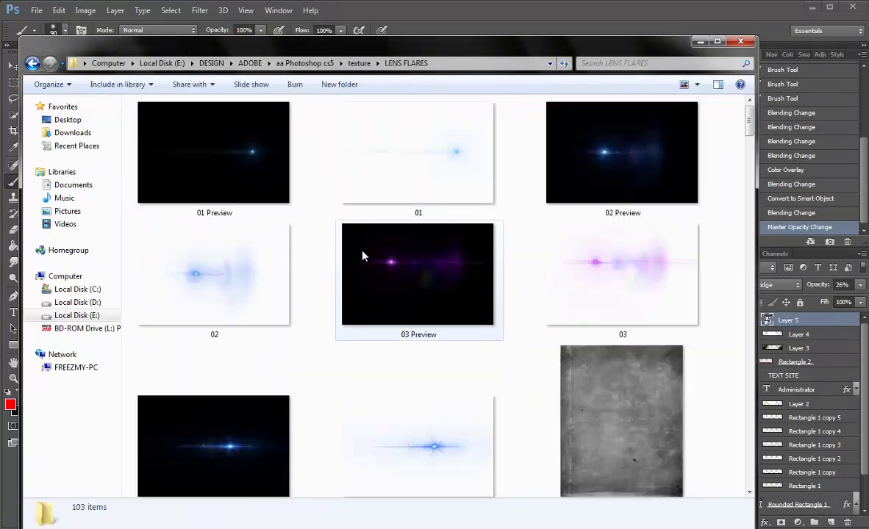
Step: Browse the flare thumbnails and drag 33 Preview.jpg into Photoshop
{"action": "scroll", "coordinate": [346, 413], "scroll_direction": "down", "scroll_amount": 3}
{"action": "scroll", "coordinate": [331, 390], "scroll_direction": "down", "scroll_amount": 8}
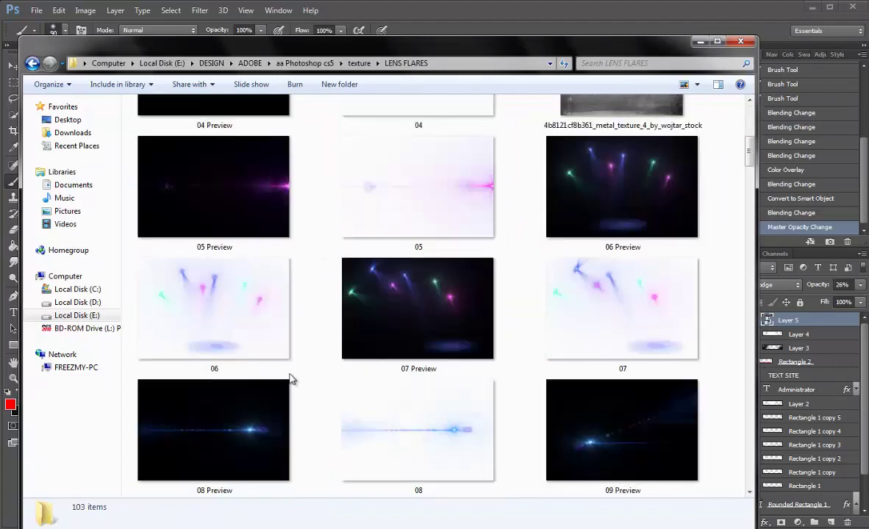
{"action": "scroll", "coordinate": [368, 331], "scroll_direction": "down", "scroll_amount": 5}
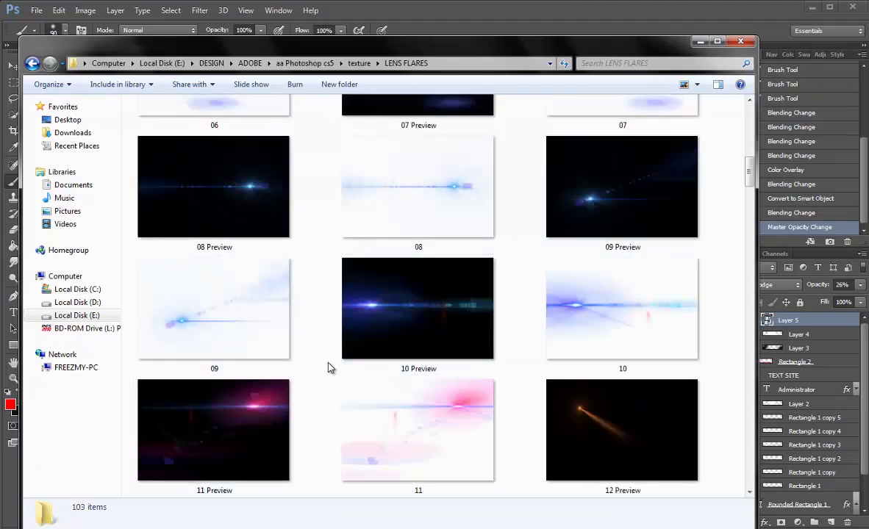
{"action": "scroll", "coordinate": [331, 360], "scroll_direction": "down", "scroll_amount": 8}
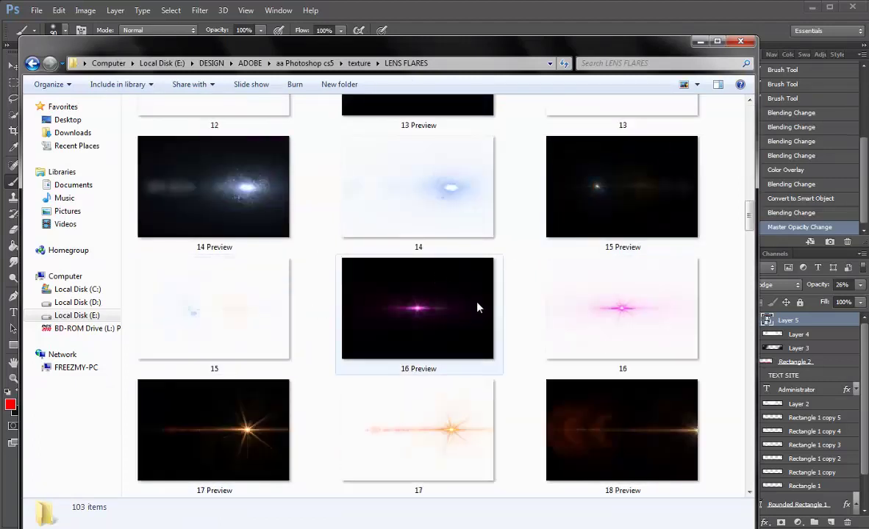
{"action": "mouse_move", "coordinate": [622, 193]}
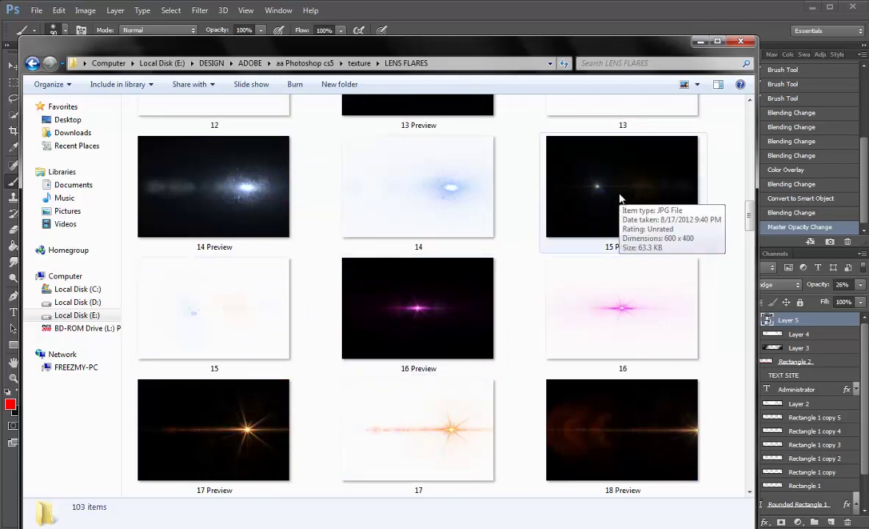
{"action": "scroll", "coordinate": [617, 198], "scroll_direction": "down", "scroll_amount": 5}
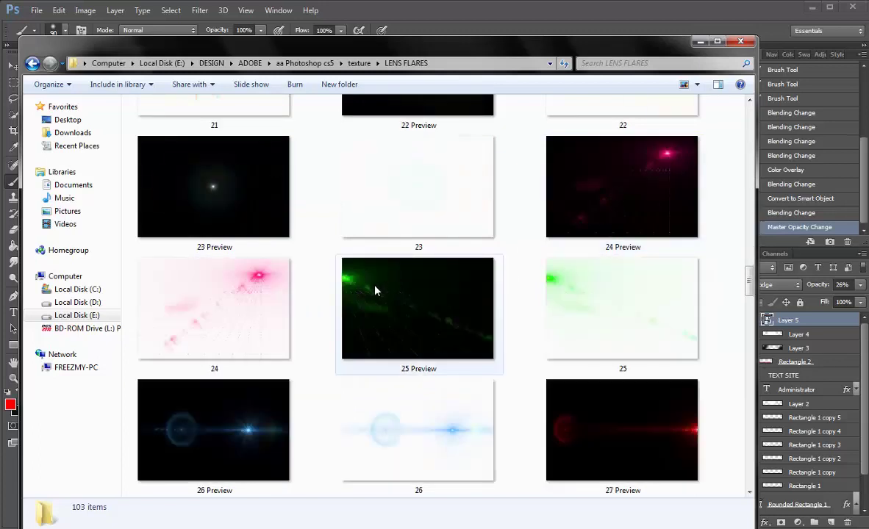
{"action": "scroll", "coordinate": [294, 326], "scroll_direction": "down", "scroll_amount": 3}
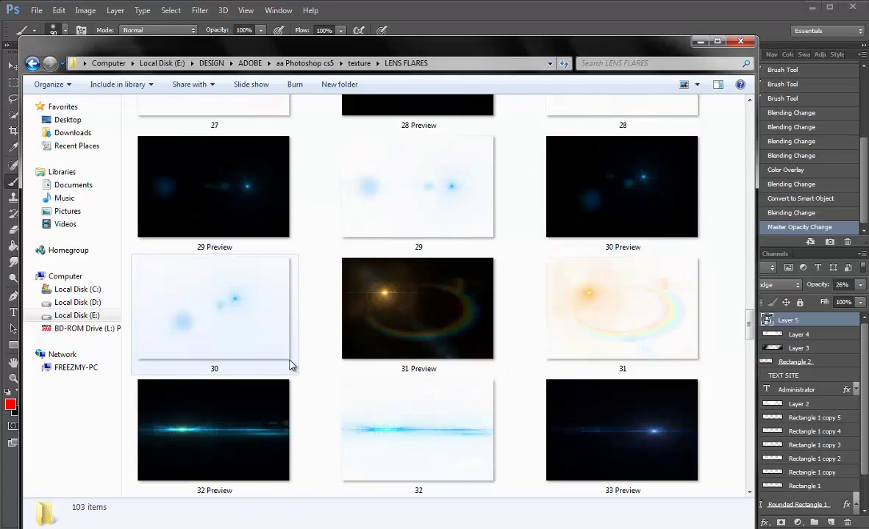
{"action": "mouse_move", "coordinate": [623, 422]}
{"action": "left_mouse_down"}
{"action": "mouse_move", "coordinate": [440, 84]}
{"action": "mouse_move", "coordinate": [594, 6]}
{"action": "mouse_move", "coordinate": [589, 25]}
{"action": "left_mouse_up"}
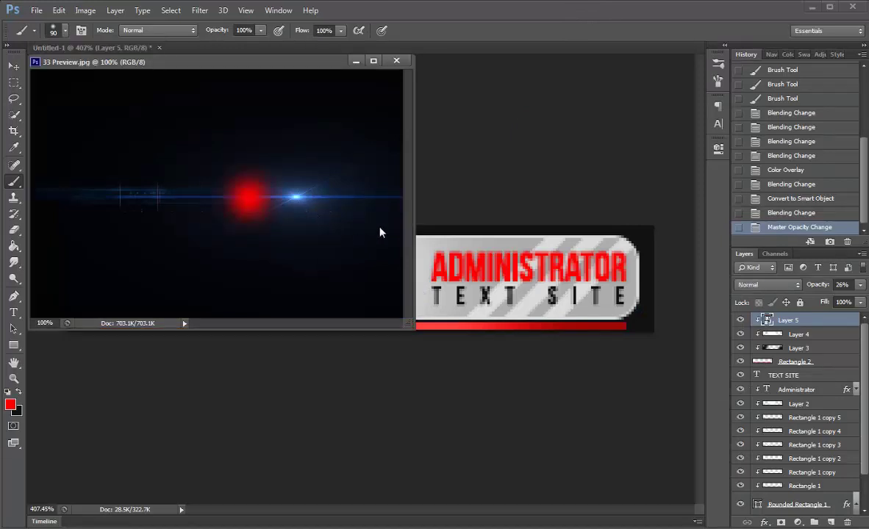
Step: Undo the stray brush stroke, close 33 Preview.jpg unchanged, and return to the LENS FLARES folder
{"action": "left_click_drag", "start_coordinate": [247, 192], "coordinate": [317, 278]}
{"action": "key", "text": "ctrl+z"}
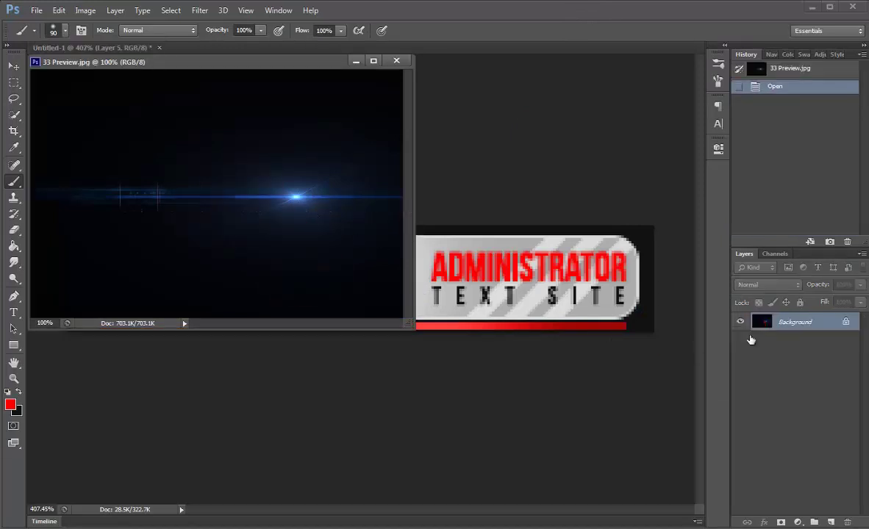
{"action": "left_click", "coordinate": [395, 61]}
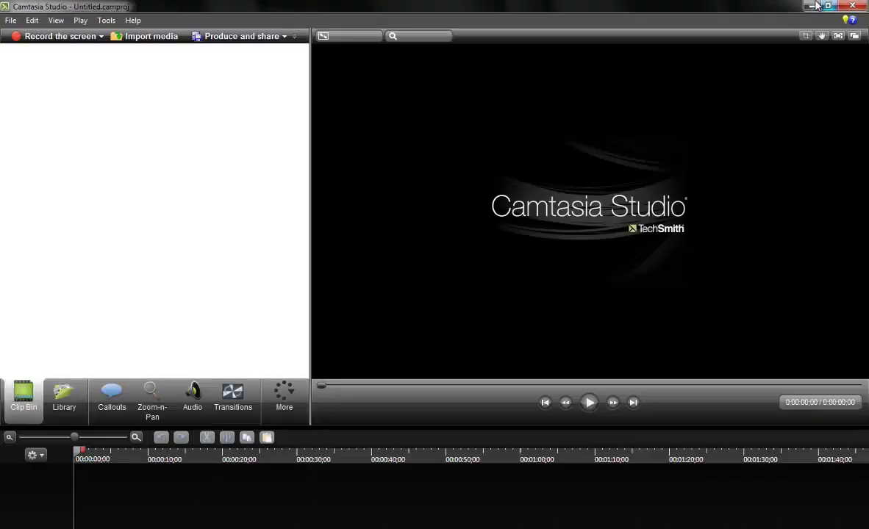
{"action": "left_click", "coordinate": [813, 6]}
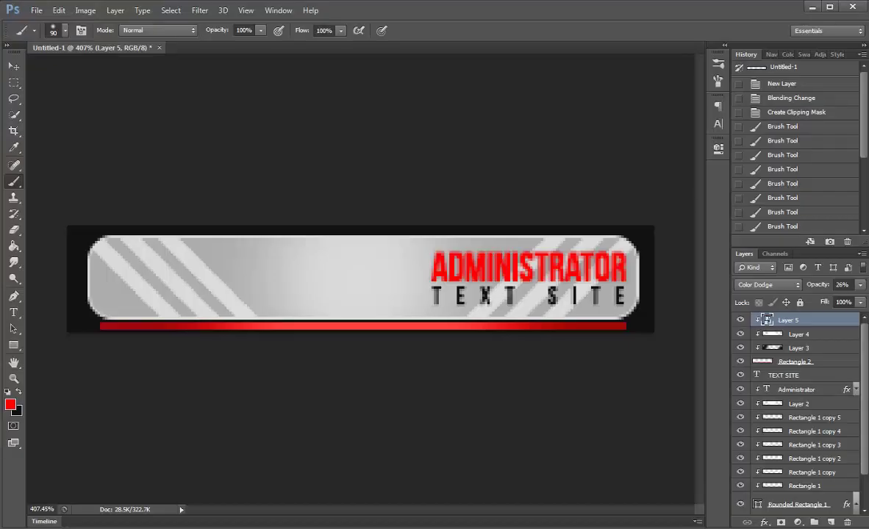
{"action": "key", "text": "alt+Tab"}
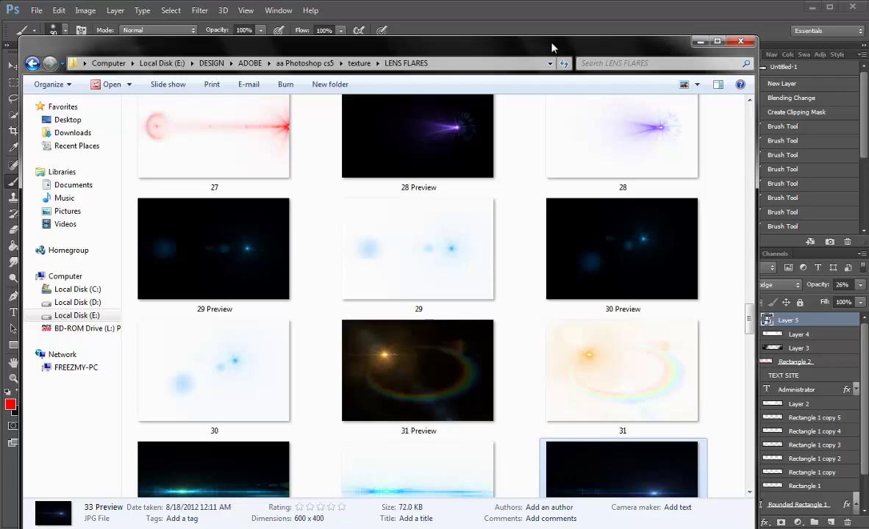
Step: Drag 33 Preview from the LENS FLARES folder onto the banner canvas
{"action": "left_click_drag", "start_coordinate": [554, 47], "coordinate": [398, 48]}
{"action": "scroll", "coordinate": [413, 340], "scroll_direction": "down", "scroll_amount": 5}
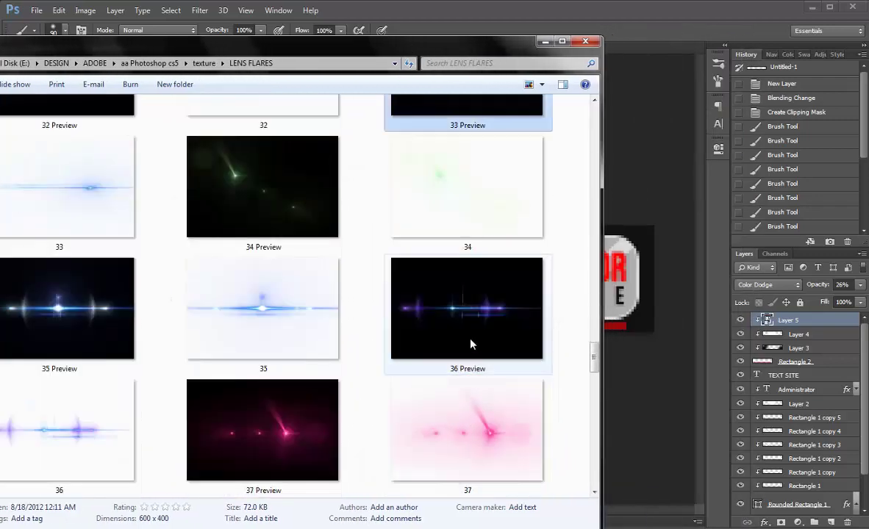
{"action": "scroll", "coordinate": [471, 344], "scroll_direction": "up", "scroll_amount": 2}
{"action": "left_click_drag", "start_coordinate": [474, 231], "coordinate": [612, 266]}
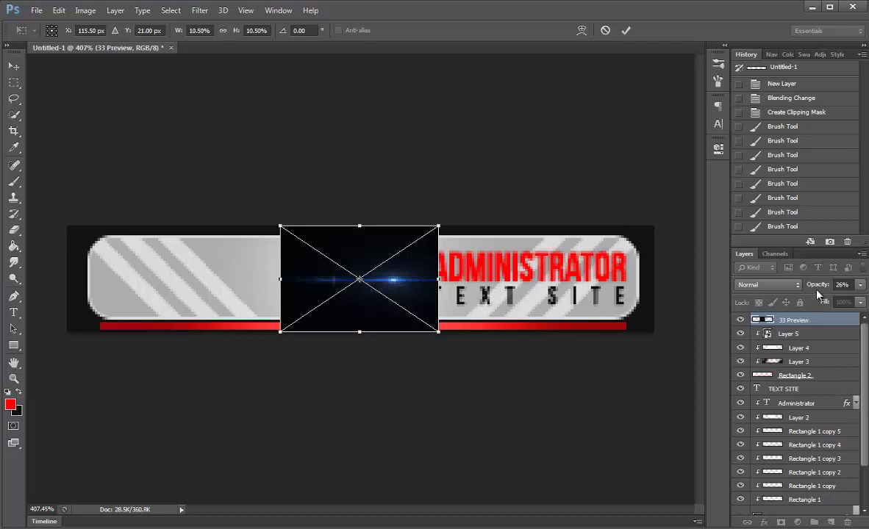
Step: Place the flare in Screen mode at about 35% scale, positioned on the red bar
{"action": "left_click", "coordinate": [766, 285]}
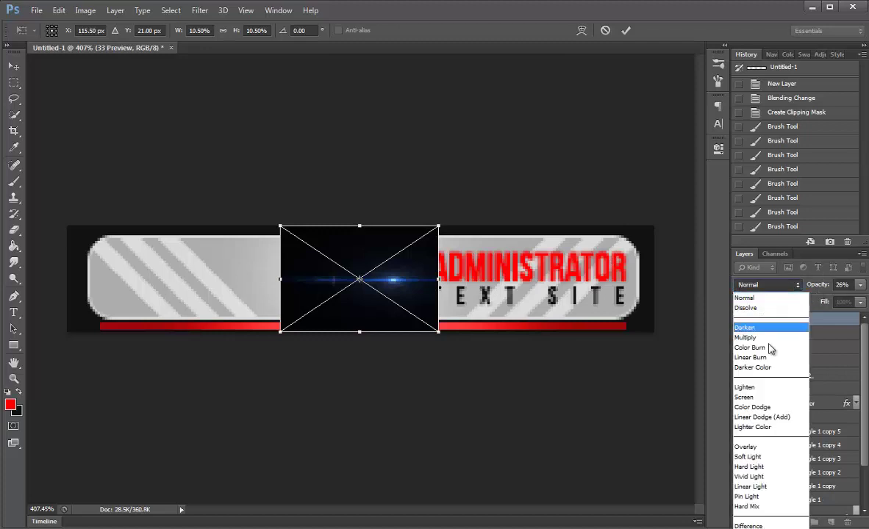
{"action": "left_click", "coordinate": [747, 397]}
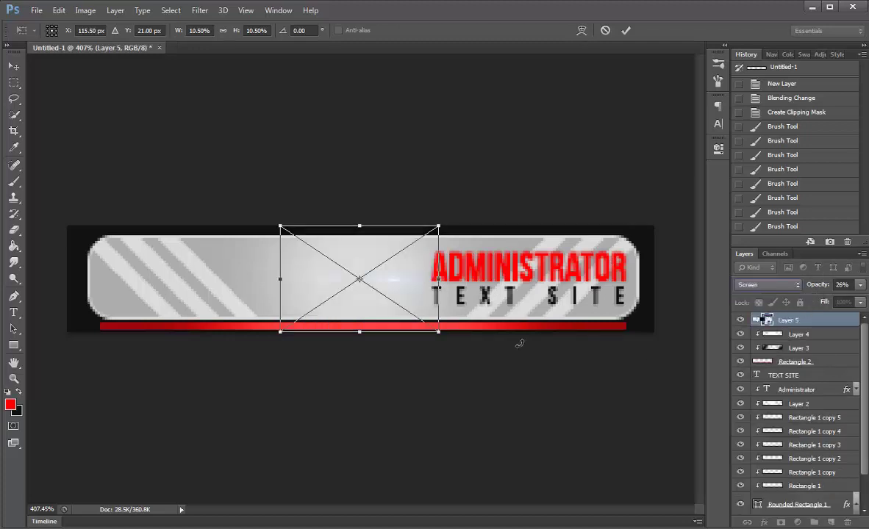
{"action": "left_click_drag", "start_coordinate": [438, 224], "coordinate": [642, 118]}
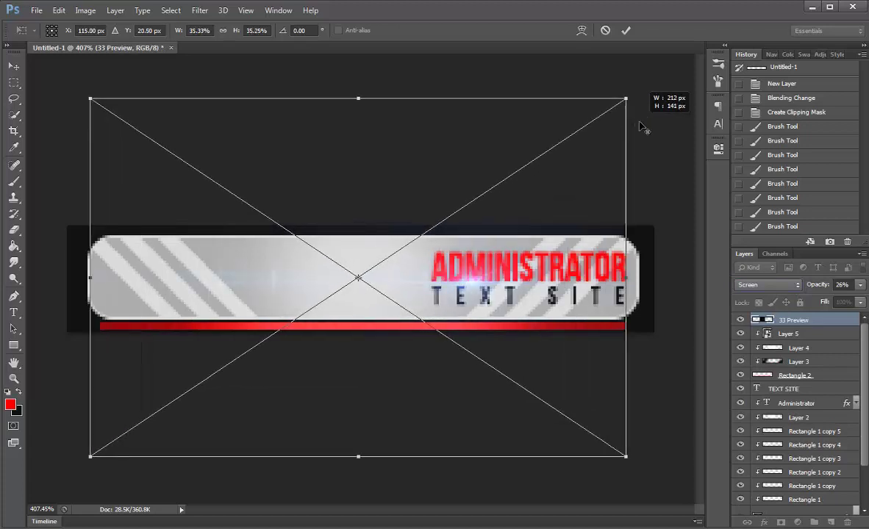
{"action": "left_click", "coordinate": [19, 71]}
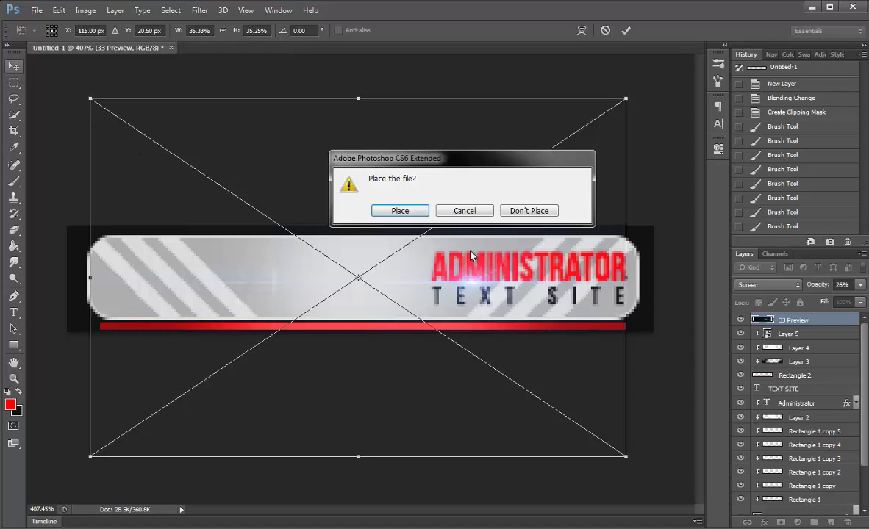
{"action": "left_click", "coordinate": [401, 211]}
{"action": "mouse_move", "coordinate": [357, 261]}
{"action": "left_mouse_down"}
{"action": "mouse_move", "coordinate": [506, 296]}
{"action": "mouse_move", "coordinate": [495, 280]}
{"action": "left_mouse_up"}
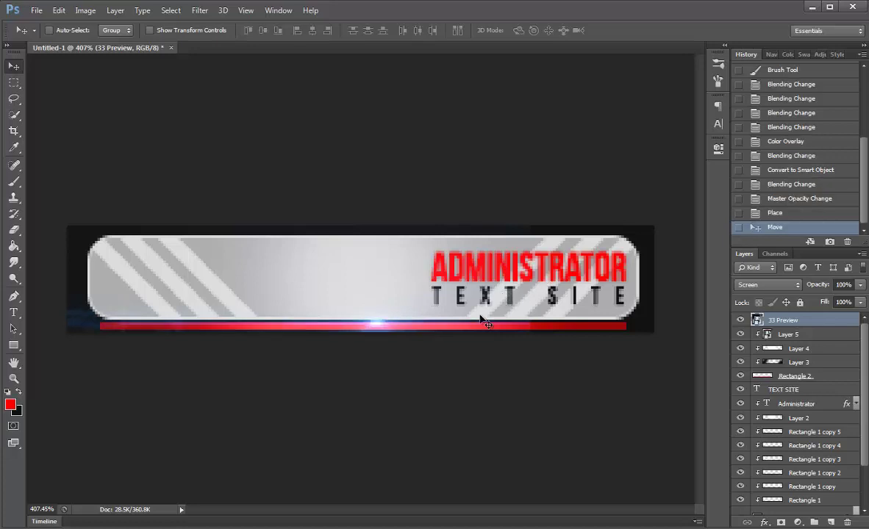
Step: Rasterize the 33 Preview lens flare layer
{"action": "right_click", "coordinate": [795, 317]}
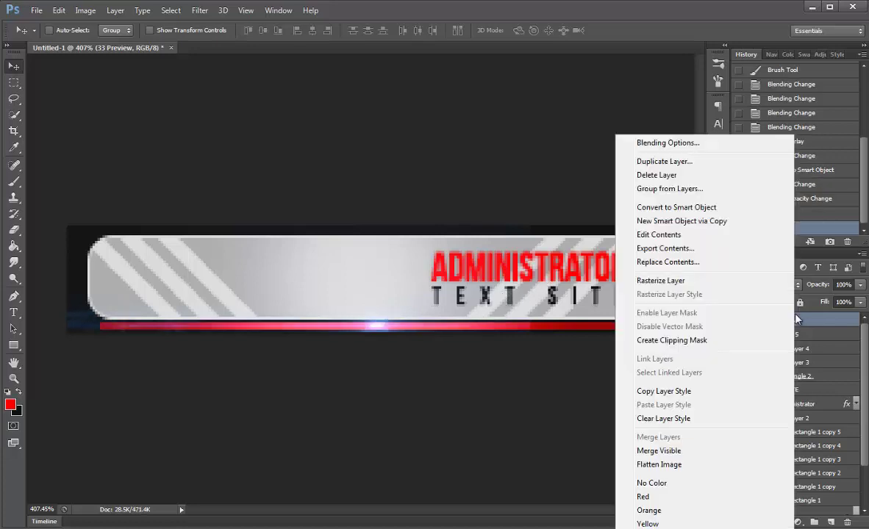
{"action": "left_click", "coordinate": [661, 280]}
{"action": "left_click", "coordinate": [85, 11]}
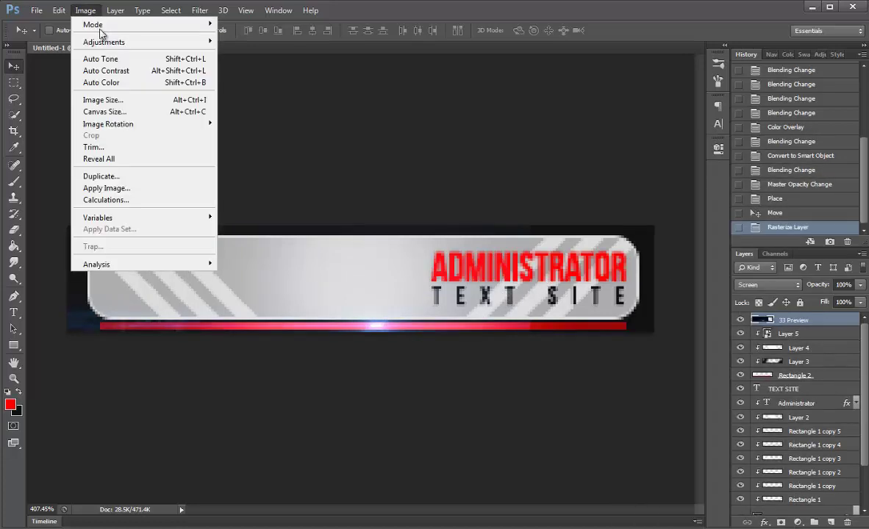
{"action": "left_click", "coordinate": [294, 146]}
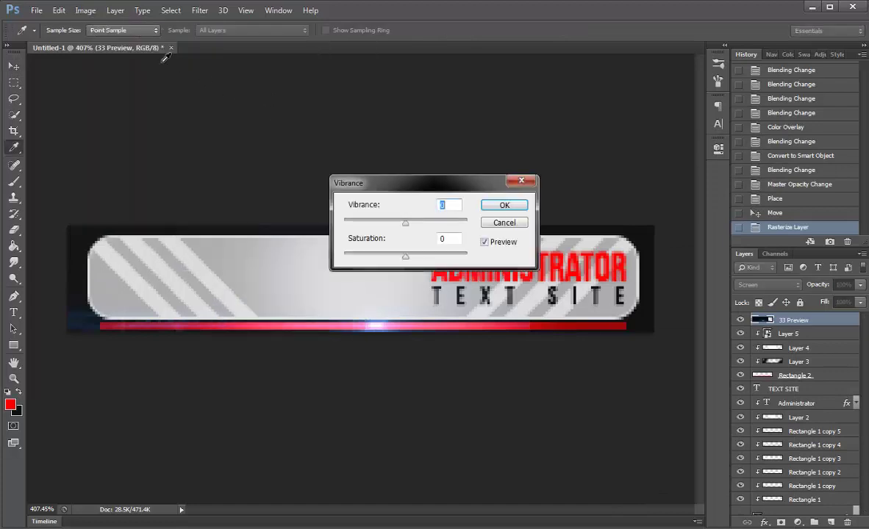
{"action": "key", "text": "Escape"}
Step: Recolour the flare with Hue/Saturation: Hue +168, Saturation +12
{"action": "left_click", "coordinate": [85, 10]}
{"action": "mouse_move", "coordinate": [104, 42]}
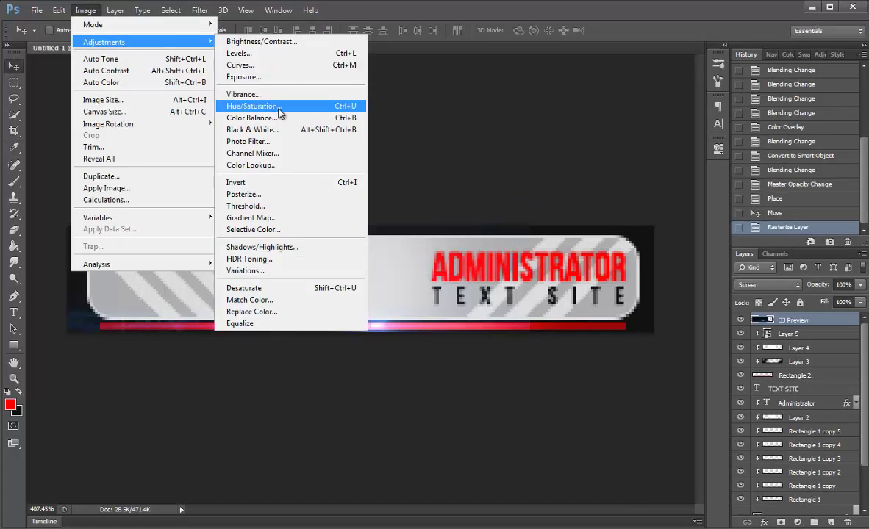
{"action": "left_click", "coordinate": [272, 110]}
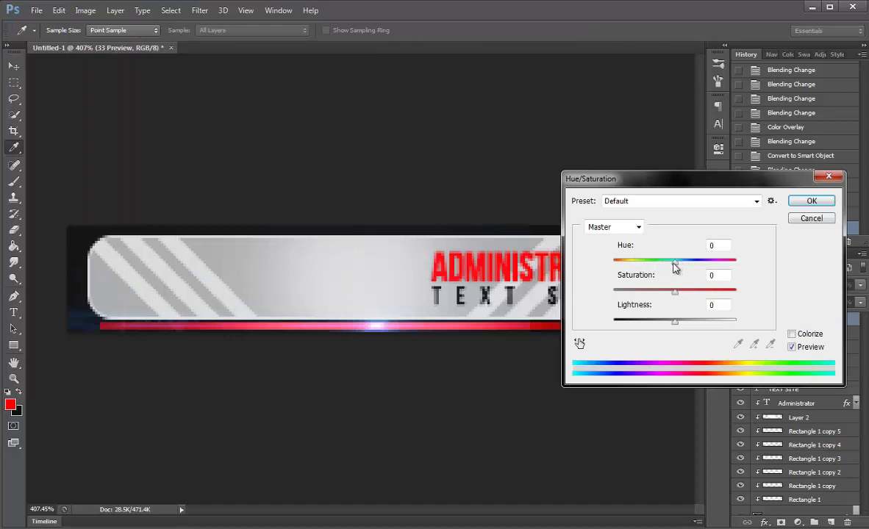
{"action": "mouse_move", "coordinate": [675, 267]}
{"action": "left_mouse_down"}
{"action": "mouse_move", "coordinate": [599, 273]}
{"action": "mouse_move", "coordinate": [734, 273]}
{"action": "left_mouse_up"}
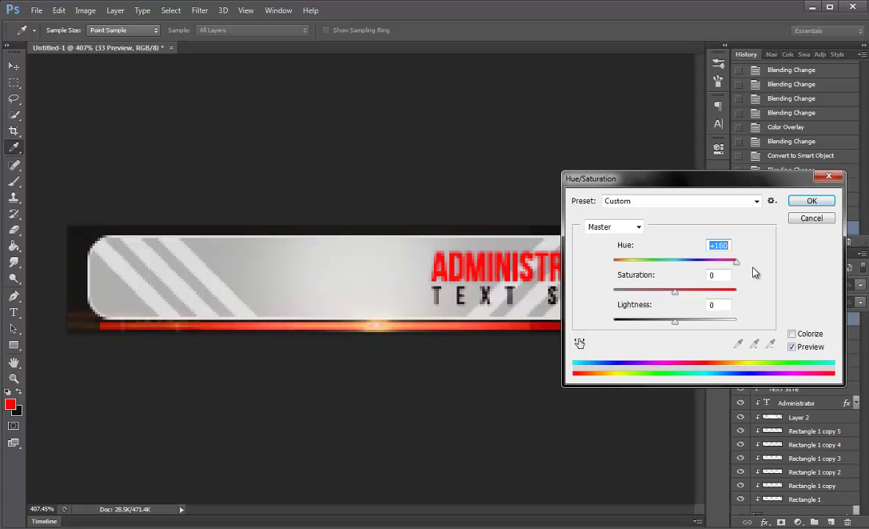
{"action": "left_click_drag", "start_coordinate": [722, 299], "coordinate": [799, 299]}
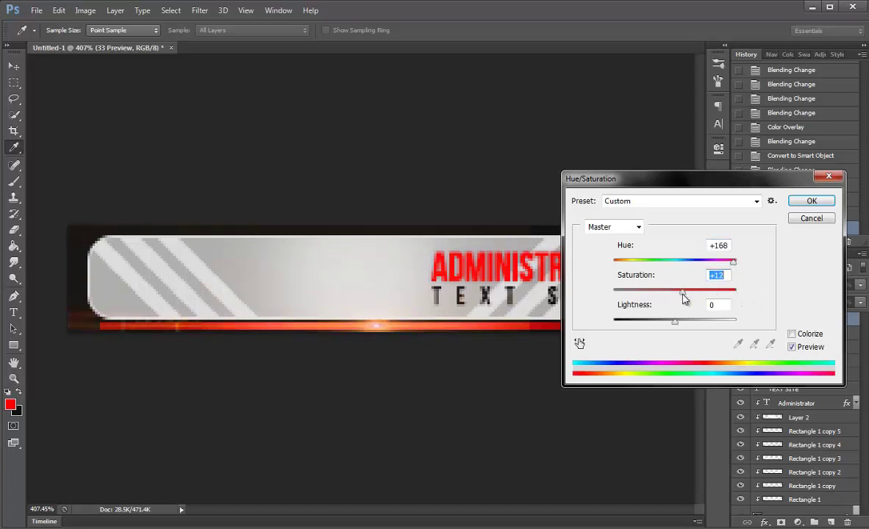
{"action": "left_click", "coordinate": [811, 202]}
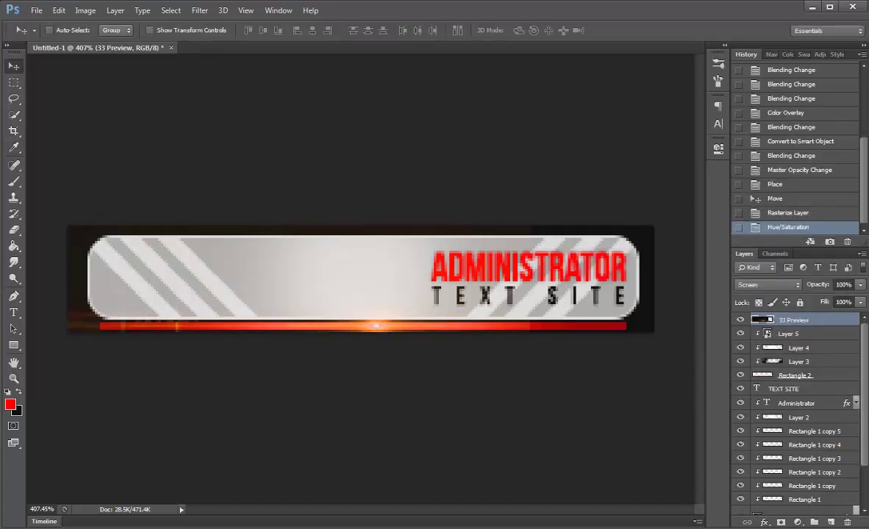
{"action": "left_click", "coordinate": [800, 523]}
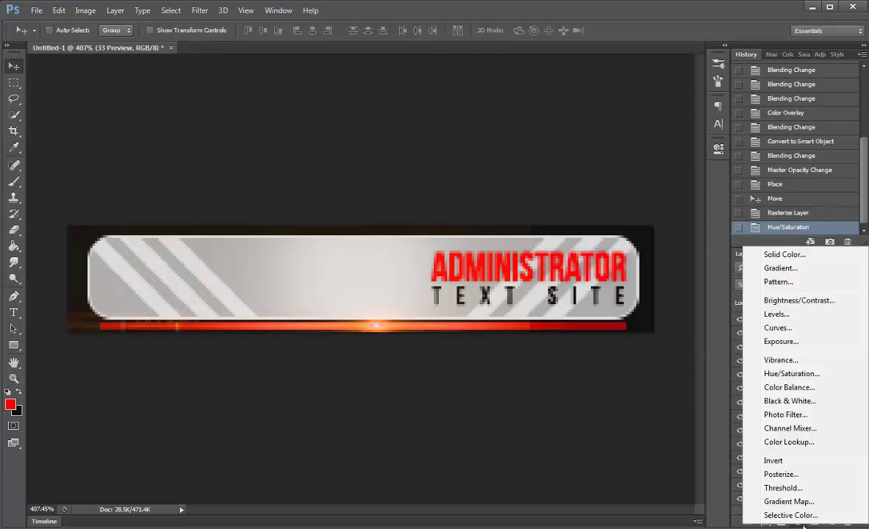
Step: Add a Brightness/Contrast layer clipped to 33 Preview with Brightness at -73
{"action": "left_click", "coordinate": [798, 301]}
{"action": "right_click", "coordinate": [780, 320]}
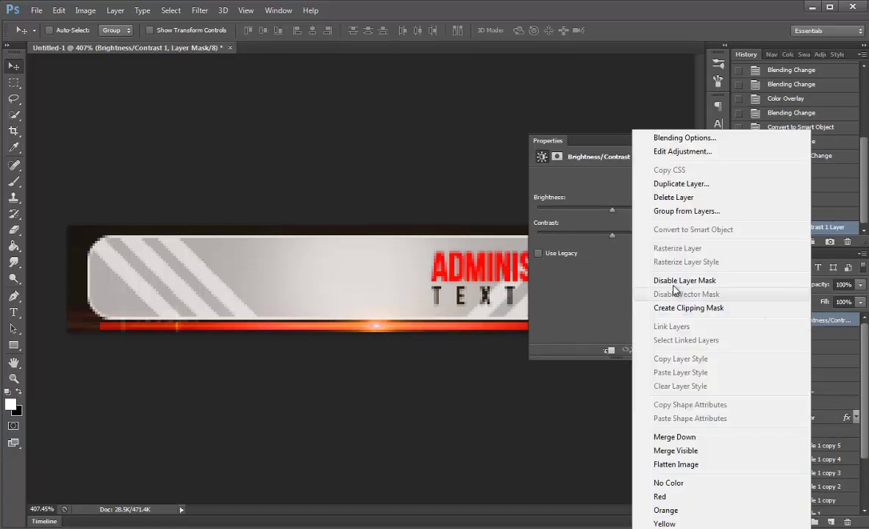
{"action": "left_click", "coordinate": [691, 308]}
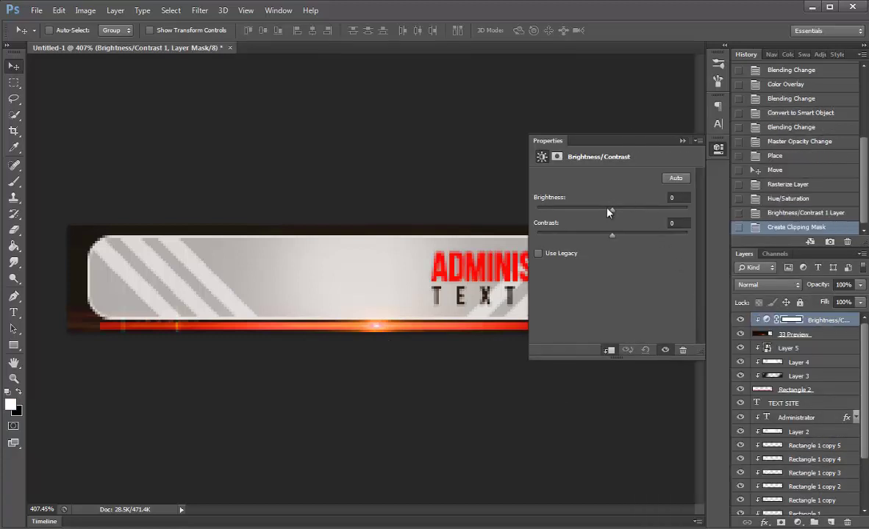
{"action": "left_click_drag", "start_coordinate": [609, 212], "coordinate": [576, 214]}
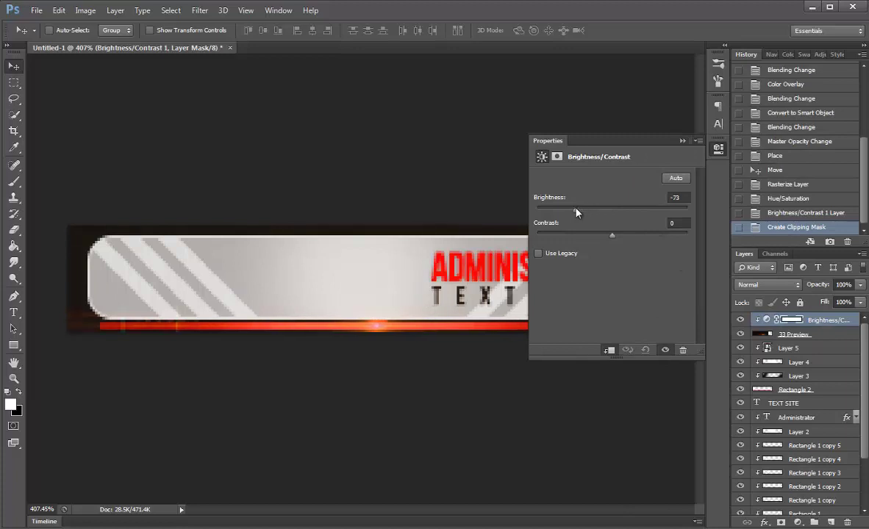
{"action": "left_click", "coordinate": [682, 140]}
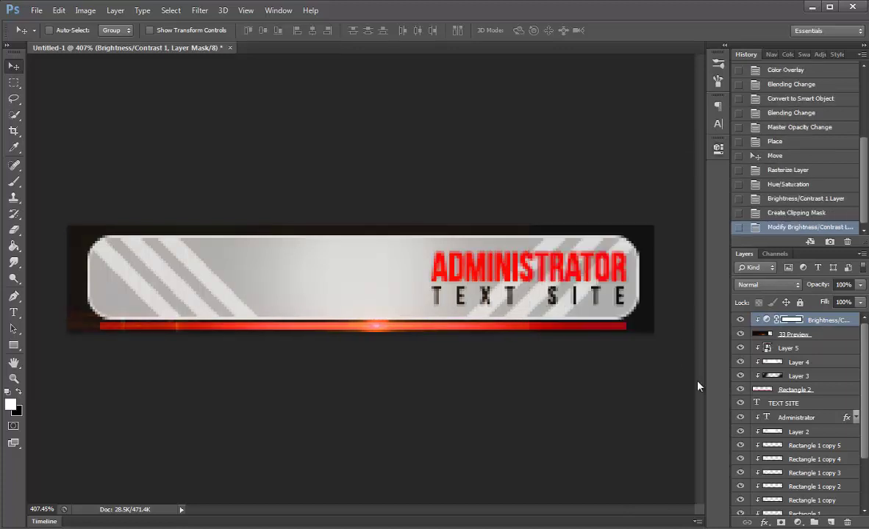
{"action": "scroll", "coordinate": [497, 357], "scroll_direction": "down", "scroll_amount": 3}
{"action": "scroll", "coordinate": [492, 356], "scroll_direction": "down", "scroll_amount": 5}
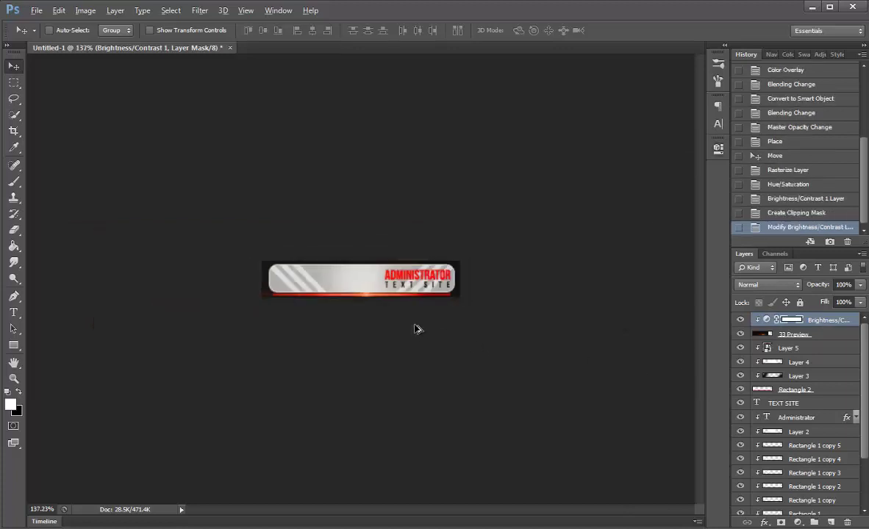
{"action": "scroll", "coordinate": [397, 258], "scroll_direction": "up", "scroll_amount": 1}
{"action": "scroll", "coordinate": [397, 257], "scroll_direction": "up", "scroll_amount": 2}
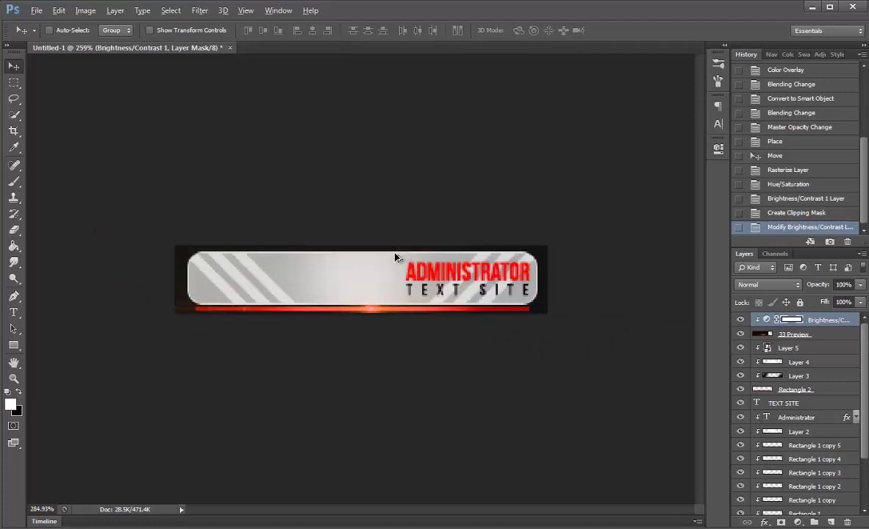
{"action": "scroll", "coordinate": [386, 254], "scroll_direction": "up", "scroll_amount": 2}
Step: Erase stray parts of the 33 Preview glow and slide it right along the red bar
{"action": "left_click", "coordinate": [13, 230]}
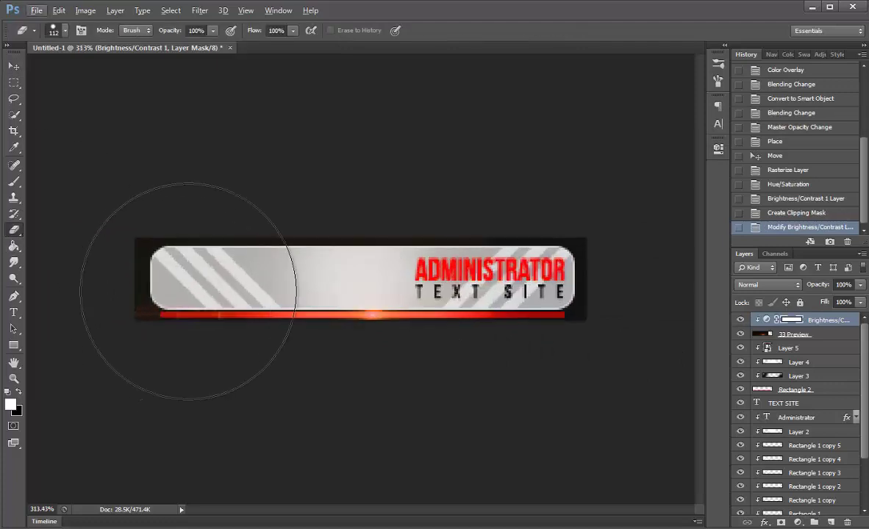
{"action": "left_click_drag", "start_coordinate": [171, 320], "coordinate": [155, 287]}
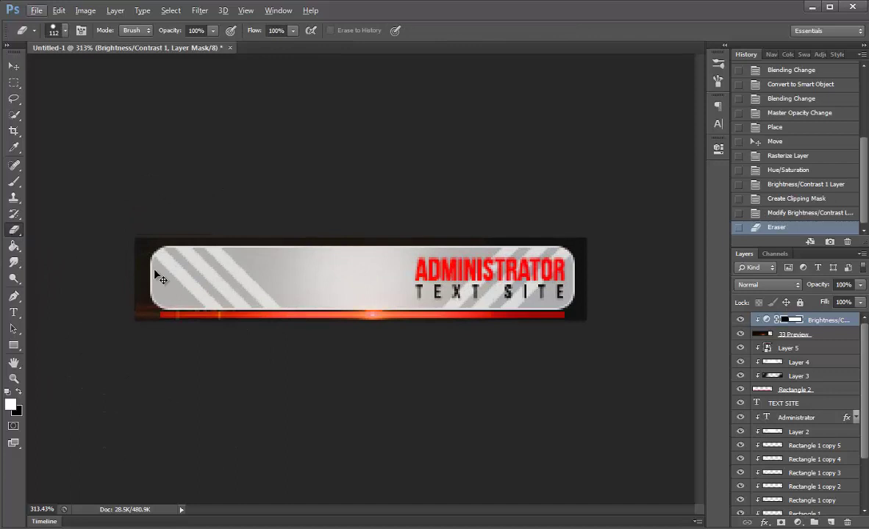
{"action": "key", "text": "ctrl+z"}
{"action": "left_click_drag", "start_coordinate": [786, 337], "coordinate": [785, 328]}
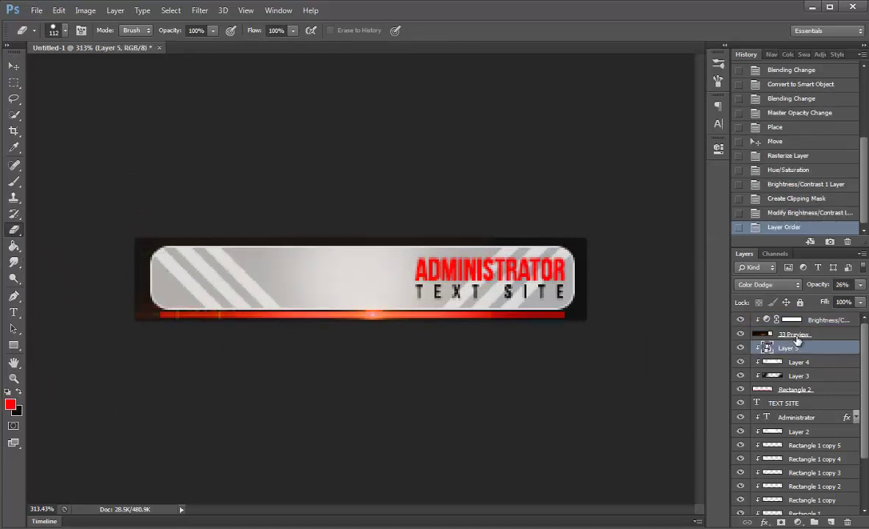
{"action": "left_click", "coordinate": [794, 334]}
{"action": "left_click_drag", "start_coordinate": [140, 464], "coordinate": [110, 375]}
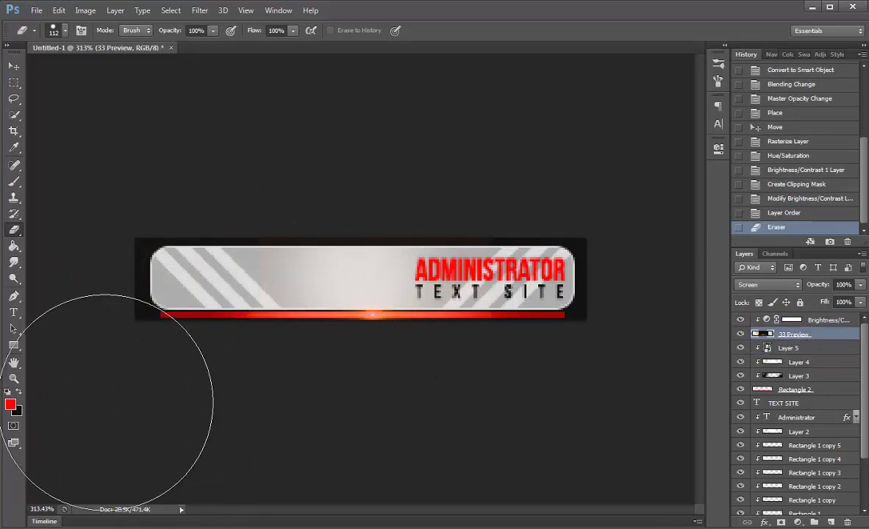
{"action": "left_click", "coordinate": [578, 298]}
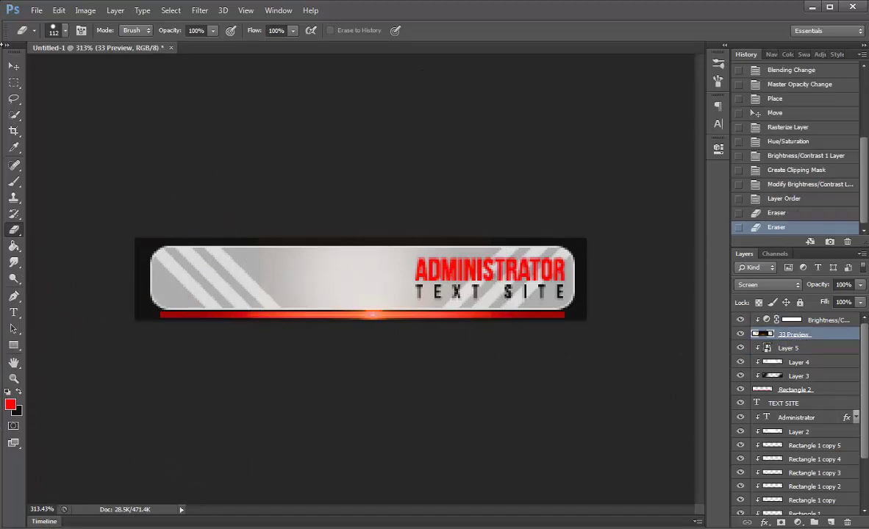
{"action": "left_click", "coordinate": [14, 66]}
{"action": "left_click_drag", "start_coordinate": [389, 331], "coordinate": [490, 328]}
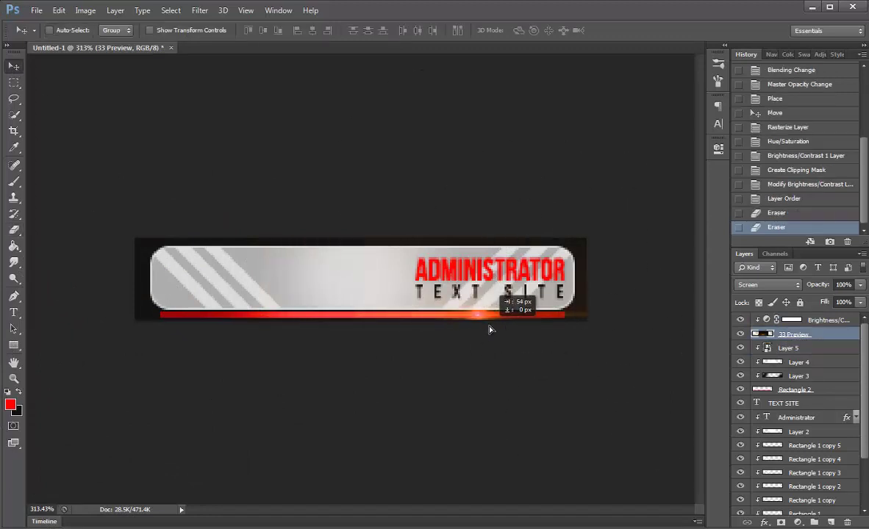
Step: Erase the remaining glow above the banner on the 33 Preview layer
{"action": "right_click", "coordinate": [803, 339]}
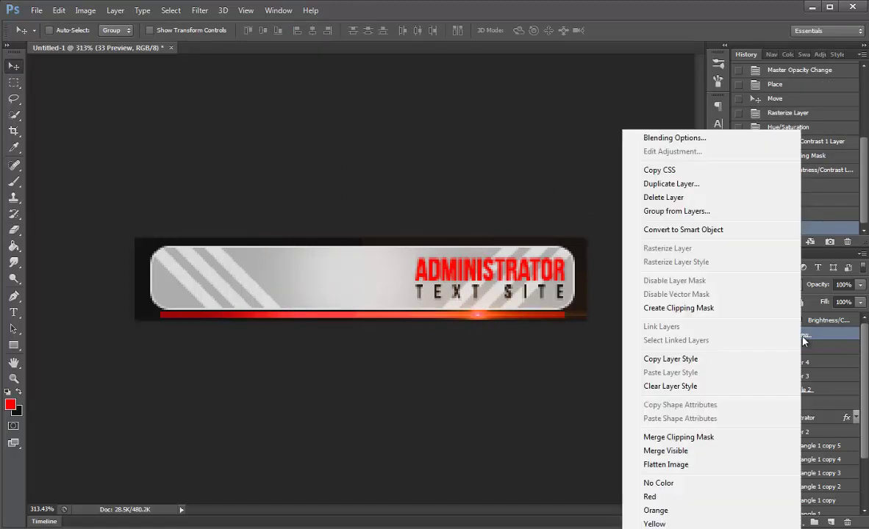
{"action": "left_click", "coordinate": [665, 306]}
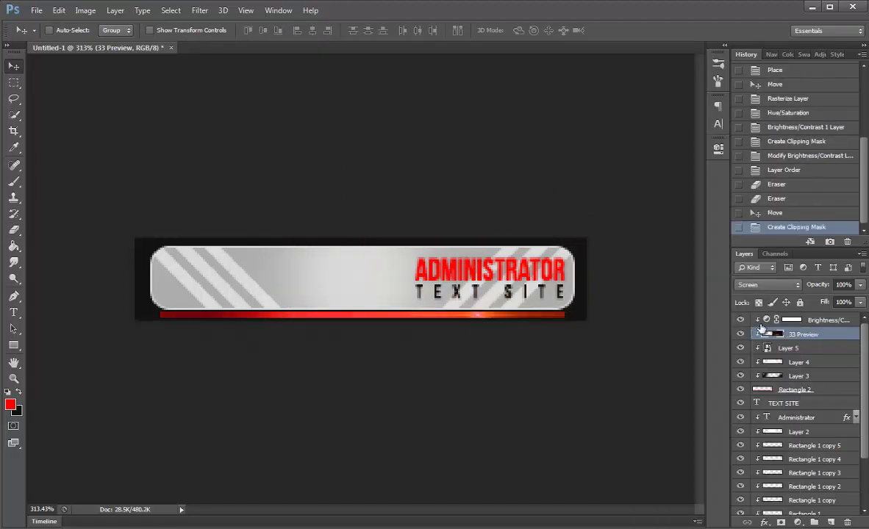
{"action": "key", "text": "ctrl+z"}
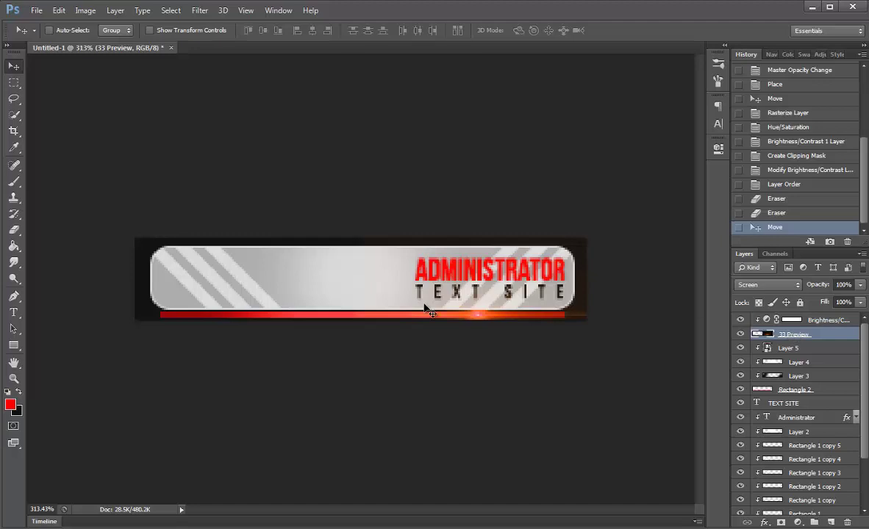
{"action": "left_click", "coordinate": [14, 230]}
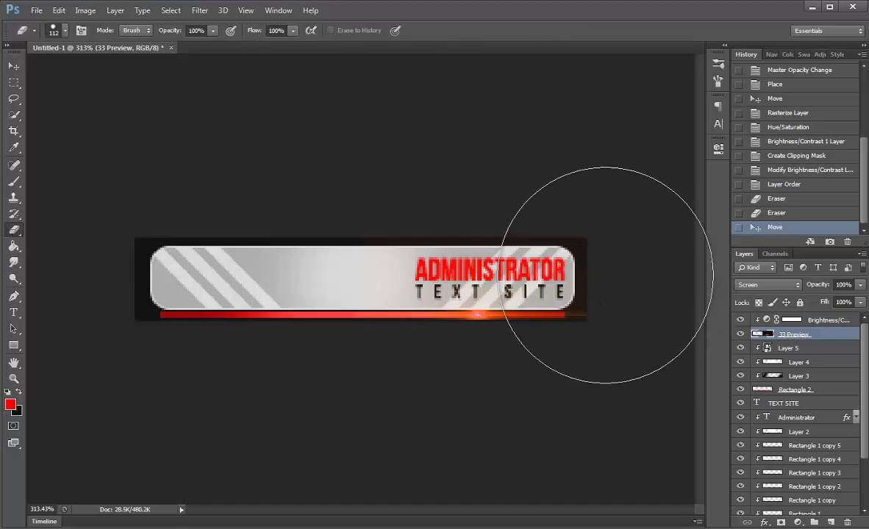
{"action": "left_click_drag", "start_coordinate": [636, 310], "coordinate": [689, 368]}
{"action": "left_click_drag", "start_coordinate": [147, 203], "coordinate": [331, 228]}
{"action": "left_click", "coordinate": [13, 67]}
Step: Duplicate the glow layer, shift the copy left along the bar, and erase its left edges
{"action": "key", "text": "ctrl+j"}
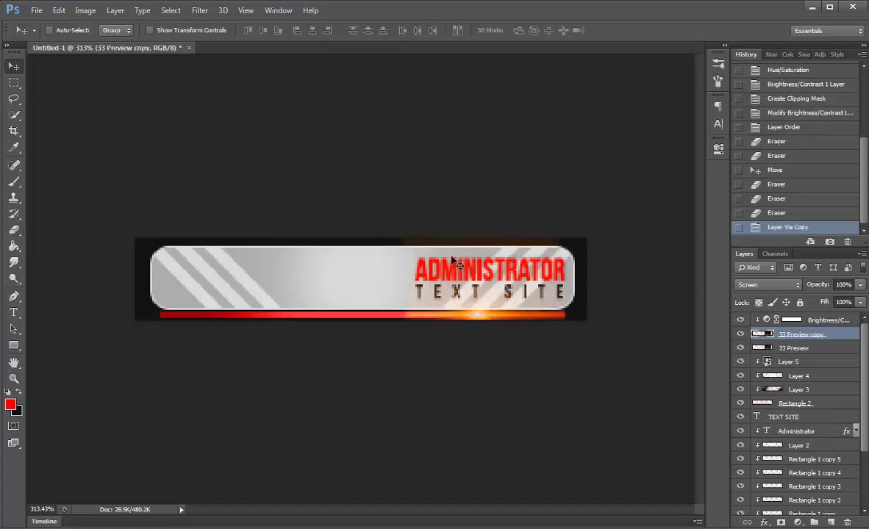
{"action": "left_click_drag", "start_coordinate": [567, 301], "coordinate": [352, 301]}
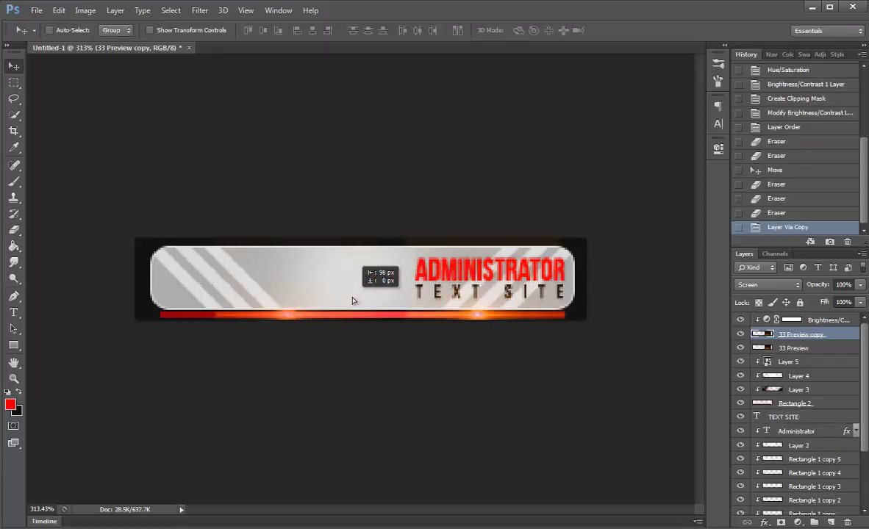
{"action": "left_click", "coordinate": [13, 229]}
{"action": "left_click_drag", "start_coordinate": [126, 367], "coordinate": [118, 351]}
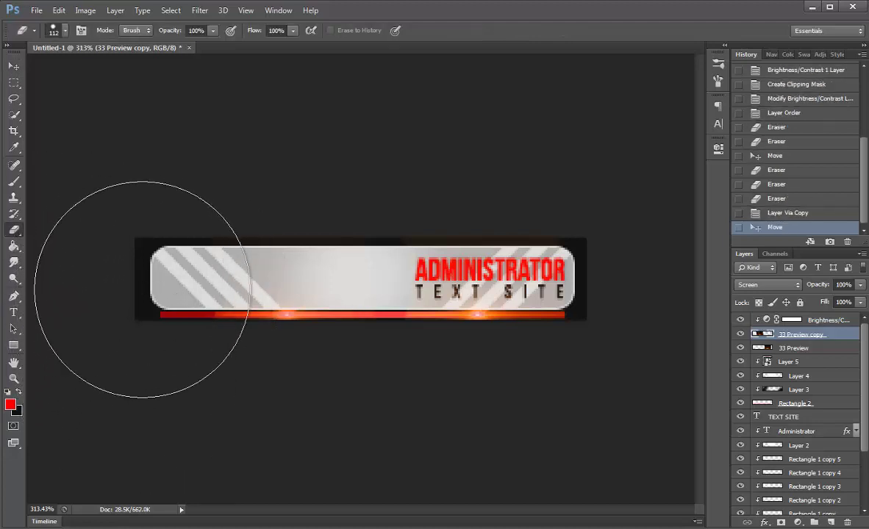
{"action": "left_click_drag", "start_coordinate": [155, 423], "coordinate": [316, 365]}
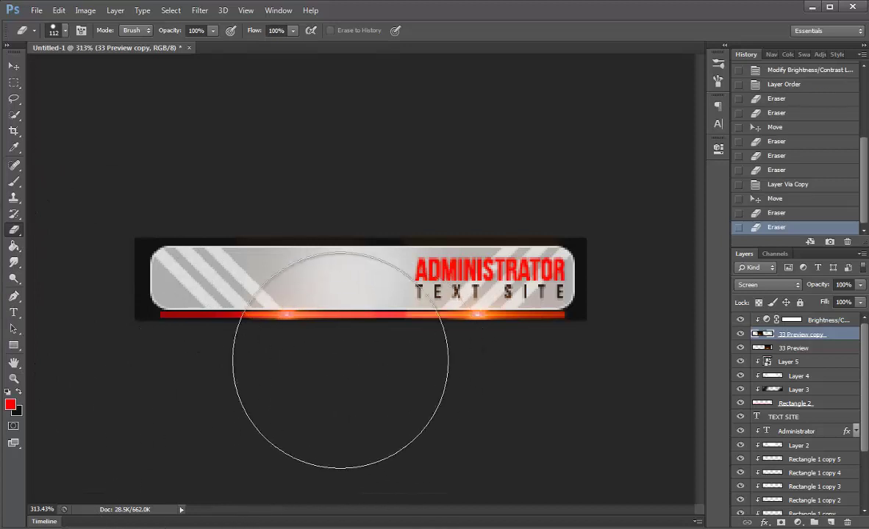
Step: Switch to a soft 0%-hardness 46 px eraser and remove stray glow near the banner
{"action": "left_click", "coordinate": [59, 31]}
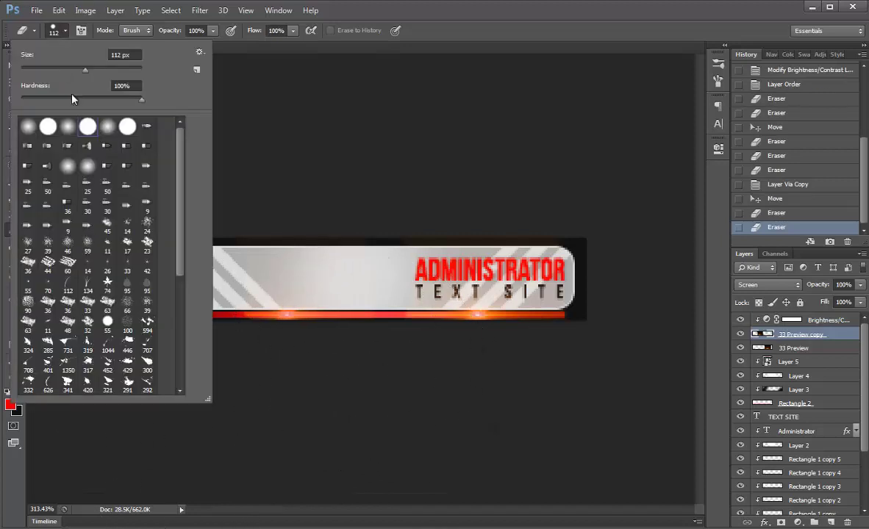
{"action": "left_click", "coordinate": [68, 126]}
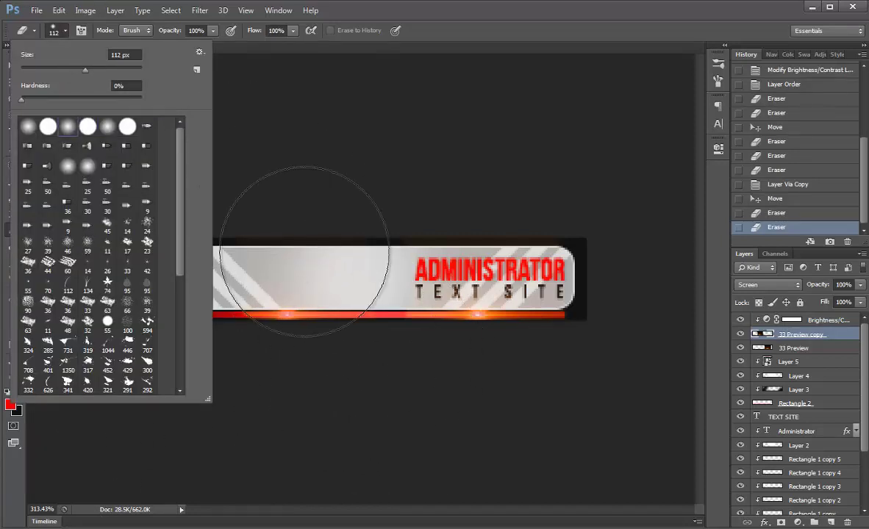
{"action": "left_click_drag", "start_coordinate": [86, 69], "coordinate": [48, 68]}
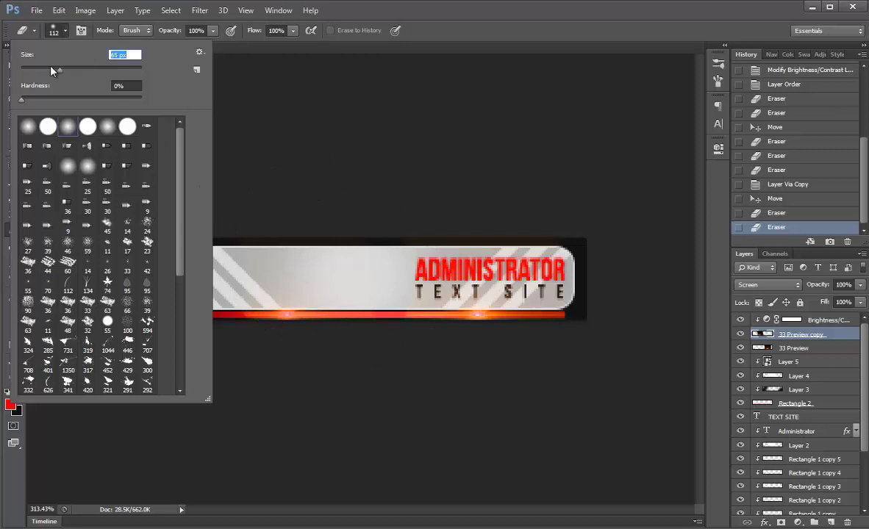
{"action": "left_click", "coordinate": [397, 316]}
{"action": "left_click", "coordinate": [353, 254]}
{"action": "left_click", "coordinate": [412, 364]}
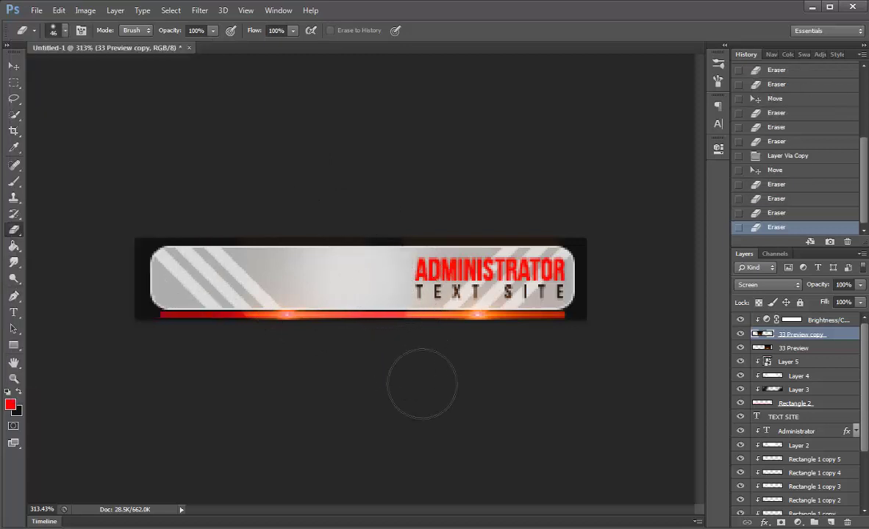
Step: Erase leftover glow on both the 33 Preview and 33 Preview copy layers
{"action": "left_click", "coordinate": [826, 352]}
{"action": "left_click", "coordinate": [346, 332]}
{"action": "left_click", "coordinate": [354, 260]}
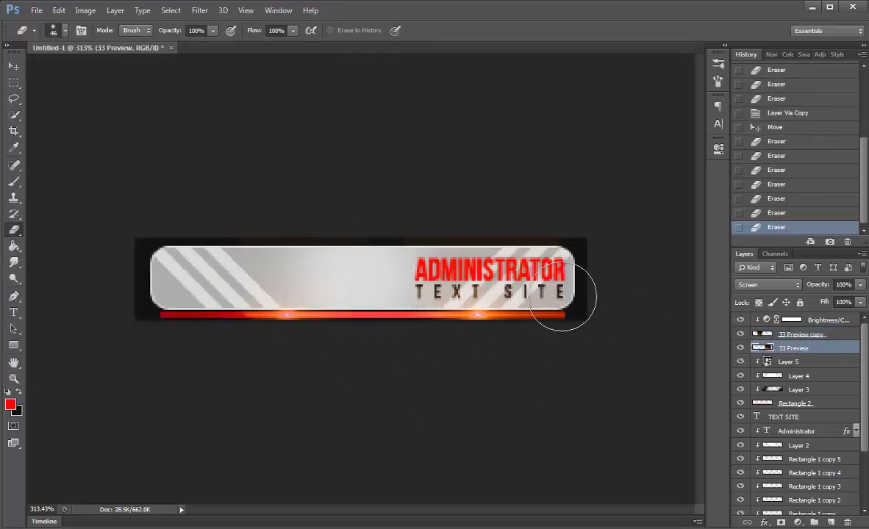
{"action": "left_click", "coordinate": [562, 300]}
{"action": "left_click", "coordinate": [464, 227]}
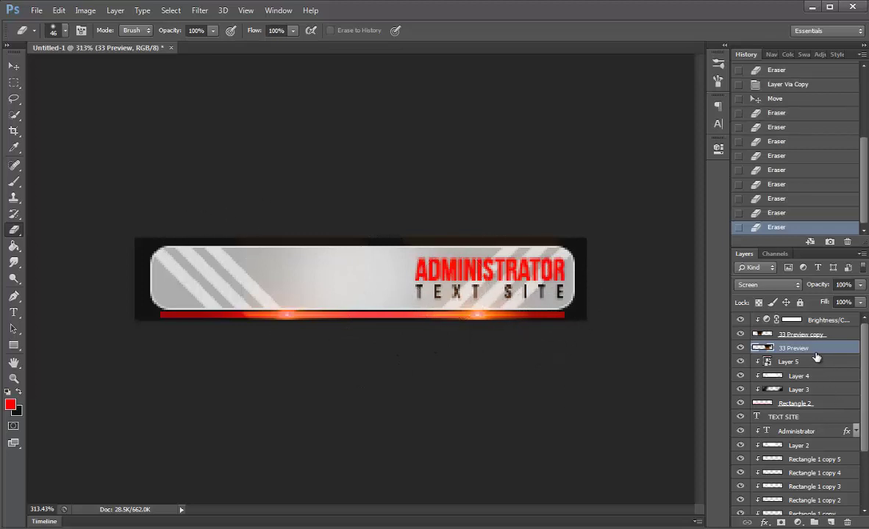
{"action": "left_click", "coordinate": [801, 335]}
{"action": "left_click", "coordinate": [258, 291]}
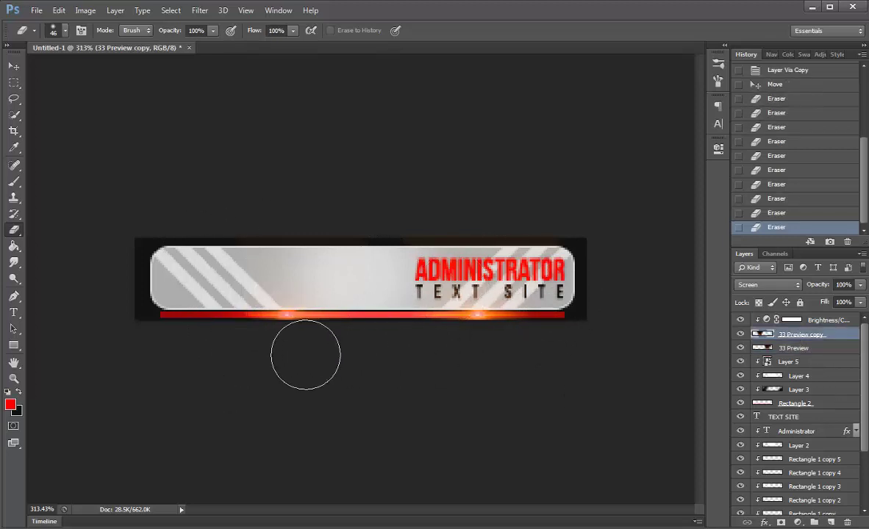
{"action": "scroll", "coordinate": [466, 334], "scroll_direction": "down", "scroll_amount": 5}
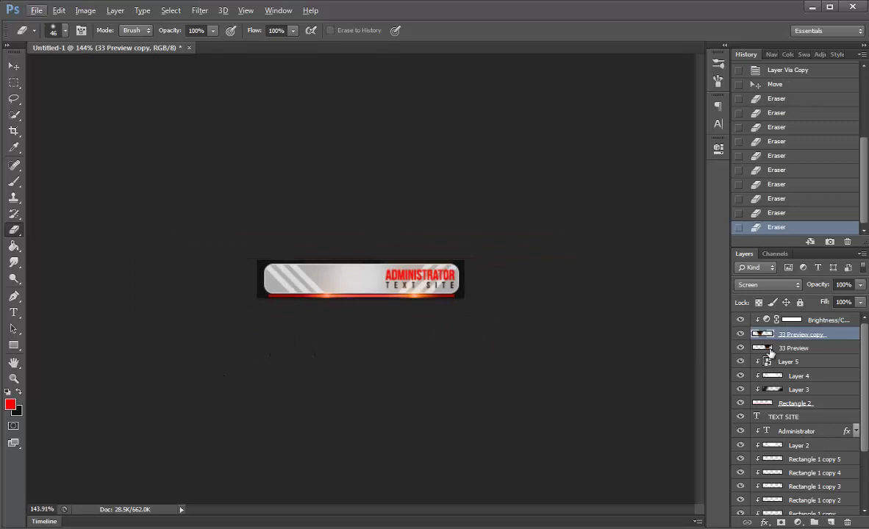
Step: Nudge the original 33 Preview glow about 12 px along the bar
{"action": "left_click", "coordinate": [13, 64]}
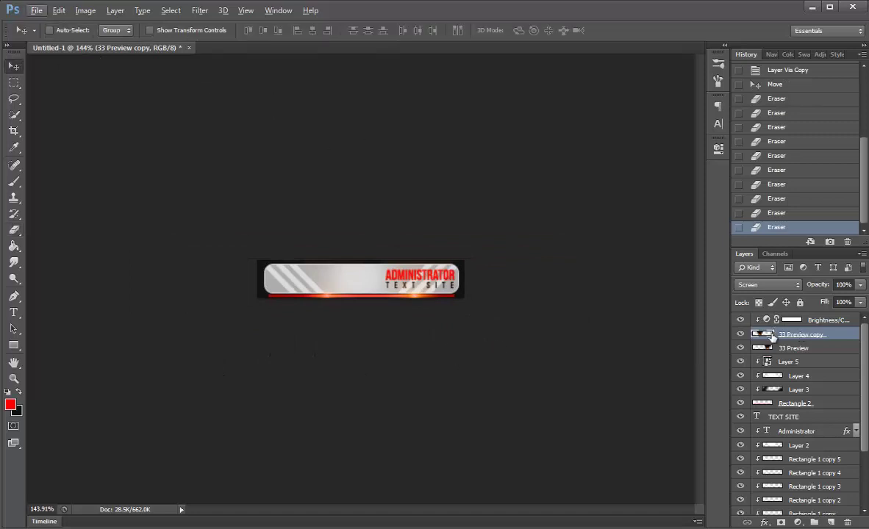
{"action": "left_click", "coordinate": [802, 349]}
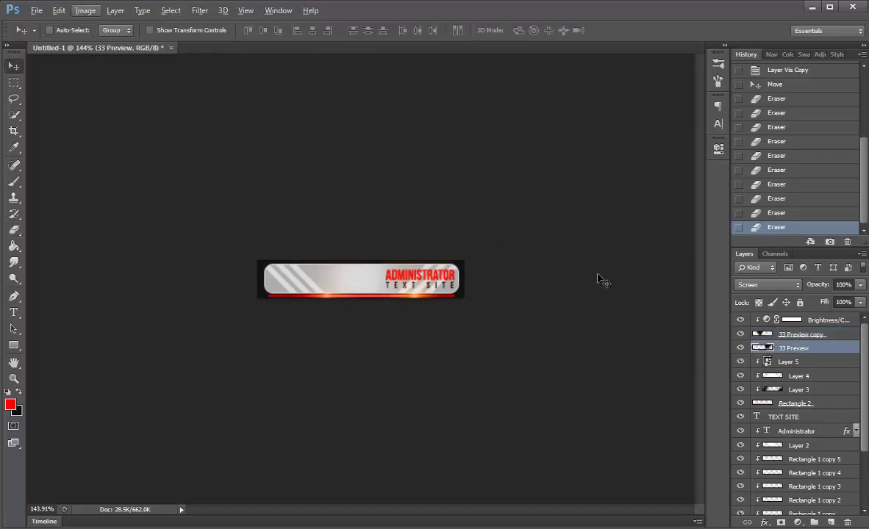
{"action": "left_click_drag", "start_coordinate": [523, 306], "coordinate": [511, 305]}
{"action": "key", "text": "ctrl+plus"}
{"action": "key", "text": "ctrl+plus"}
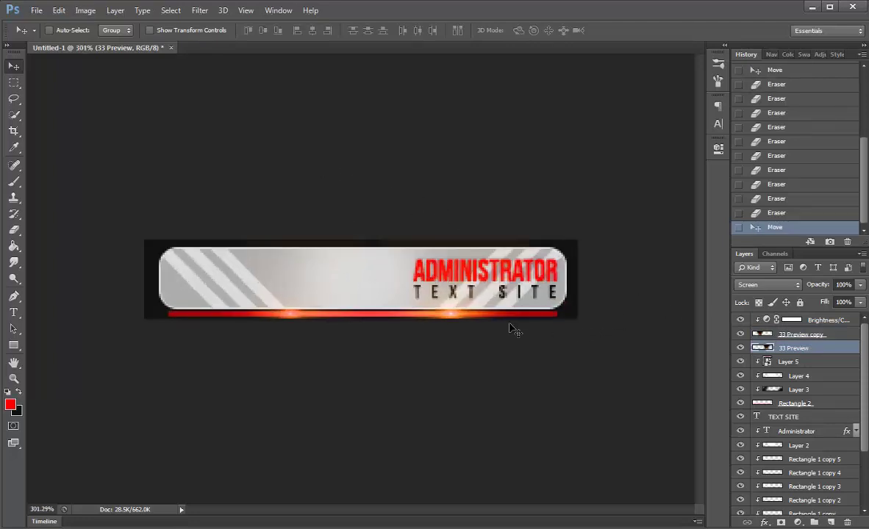
Step: Draw a red horizontal line above the banner and move its Shape 1 layer to the top
{"action": "left_click", "coordinate": [14, 345]}
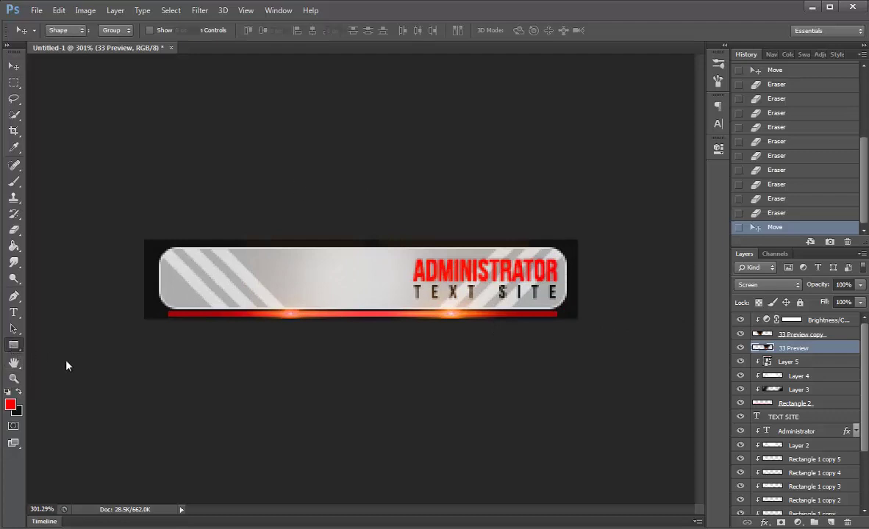
{"action": "left_click", "coordinate": [76, 390]}
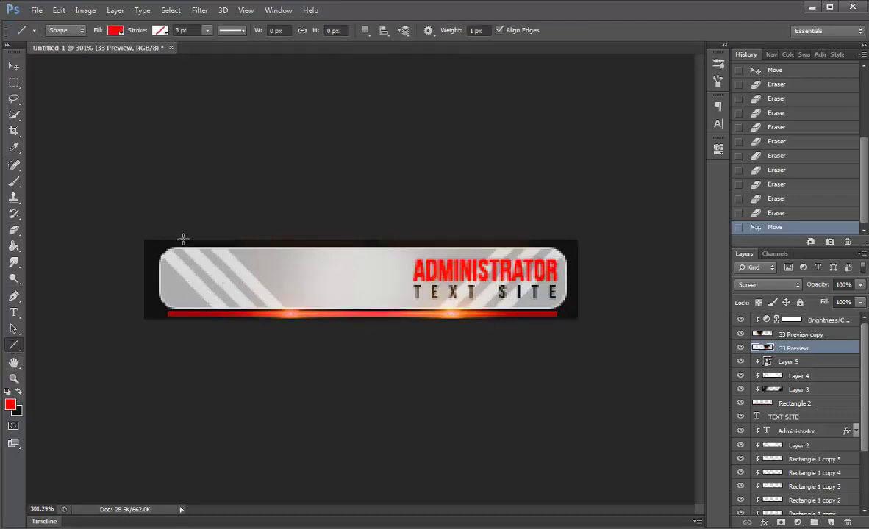
{"action": "left_click_drag", "start_coordinate": [181, 242], "coordinate": [544, 240]}
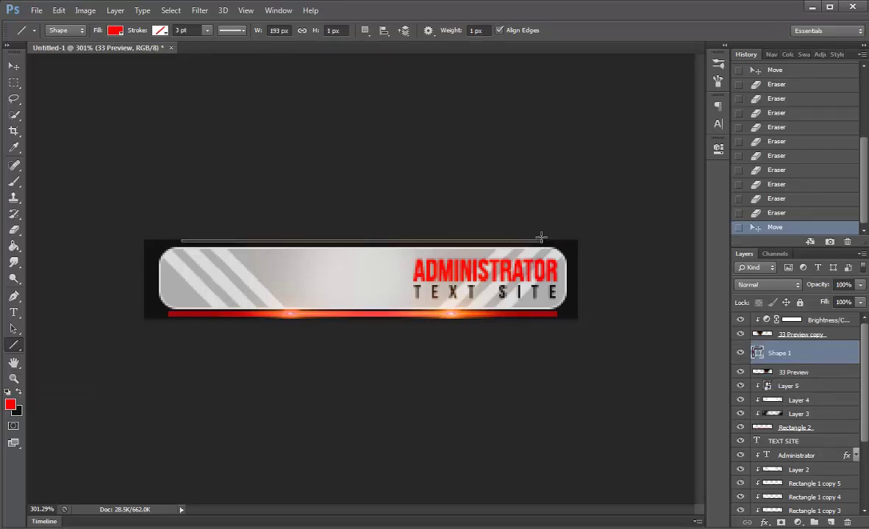
{"action": "left_click", "coordinate": [14, 65]}
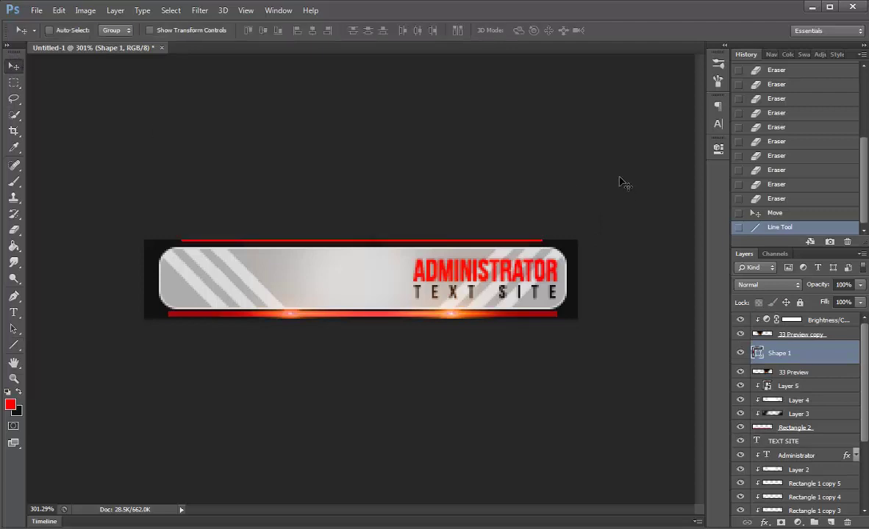
{"action": "key", "text": "Down"}
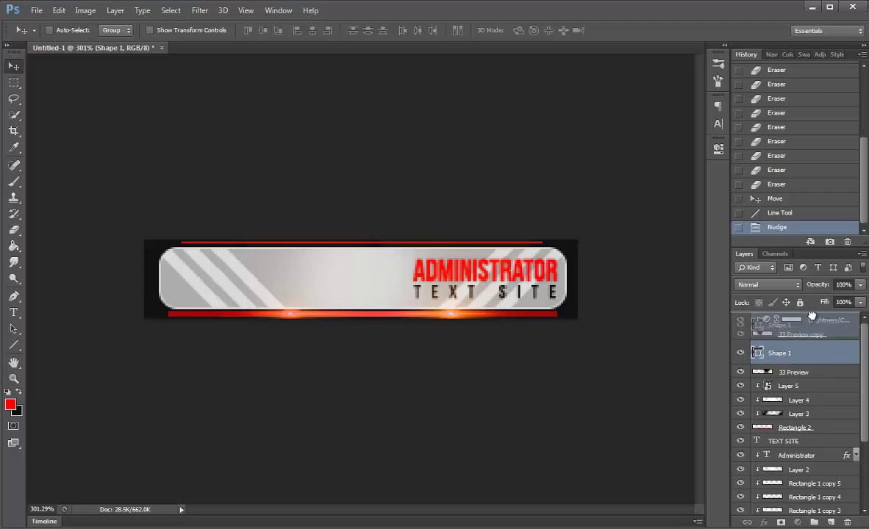
{"action": "left_click_drag", "start_coordinate": [808, 358], "coordinate": [748, 314]}
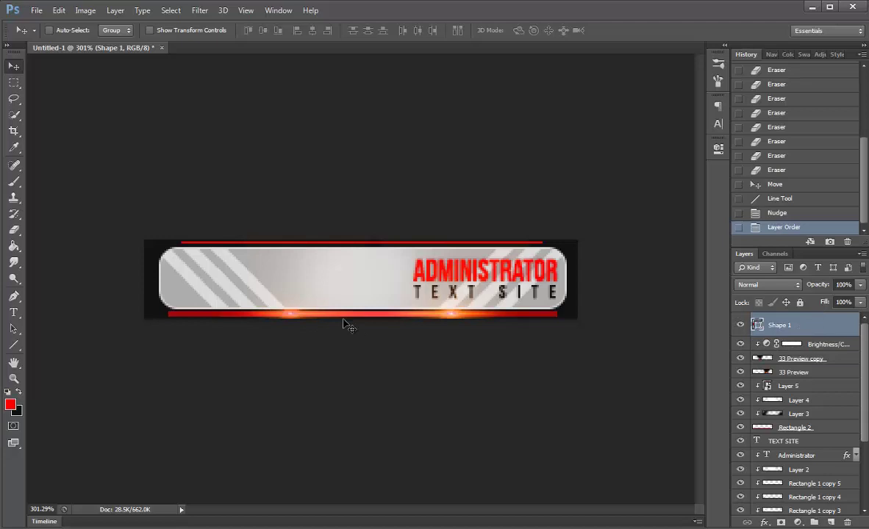
Step: Rasterize Shape 1 and clip a new Layer 6 to the red line
{"action": "left_click", "coordinate": [833, 522]}
{"action": "right_click", "coordinate": [741, 323]}
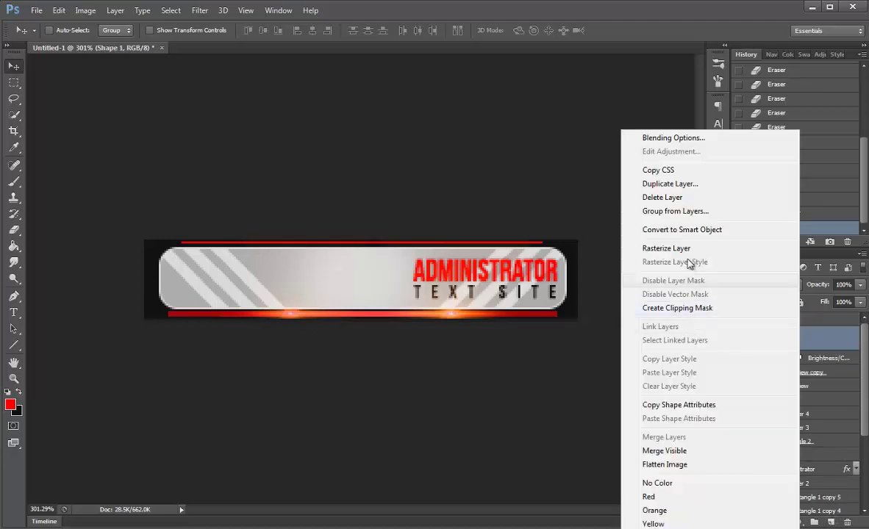
{"action": "key", "text": "Escape"}
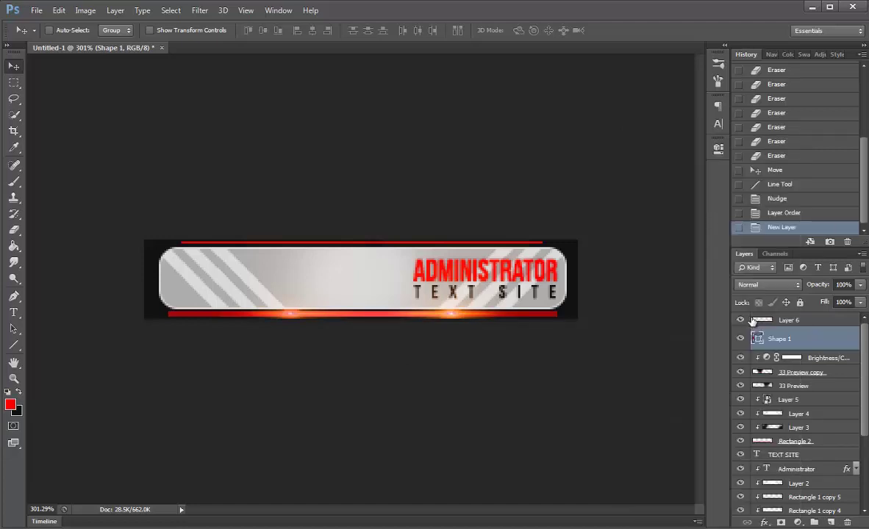
{"action": "right_click", "coordinate": [748, 334]}
{"action": "left_click", "coordinate": [640, 279]}
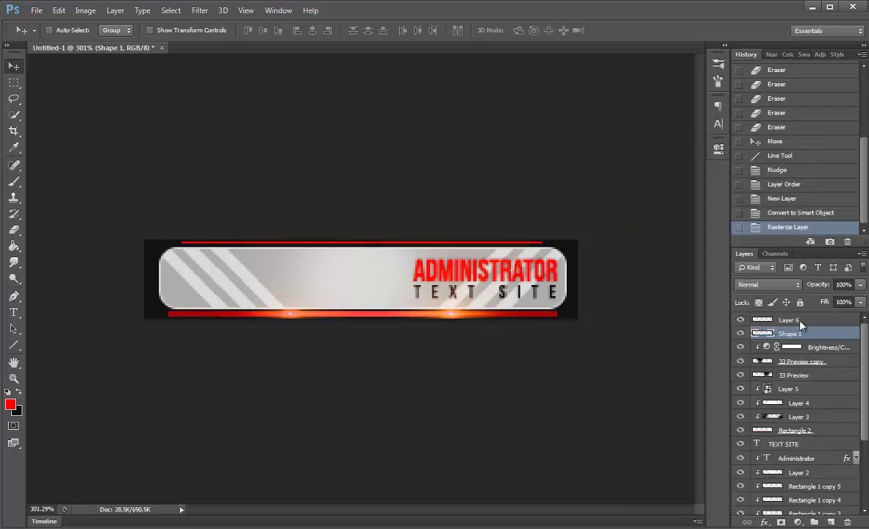
{"action": "right_click", "coordinate": [798, 322]}
{"action": "left_click", "coordinate": [661, 304]}
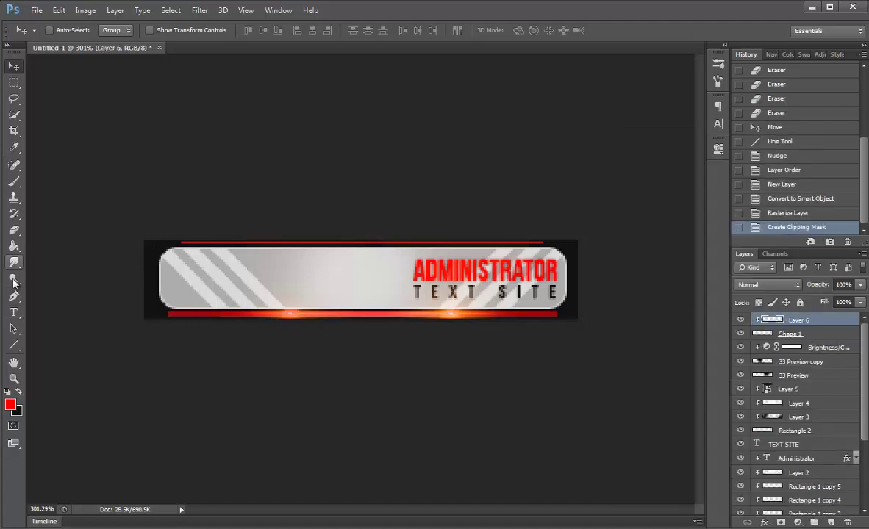
Step: Paint the top line's ends black on Layer 6 and set its opacity to 41%
{"action": "left_click", "coordinate": [19, 395]}
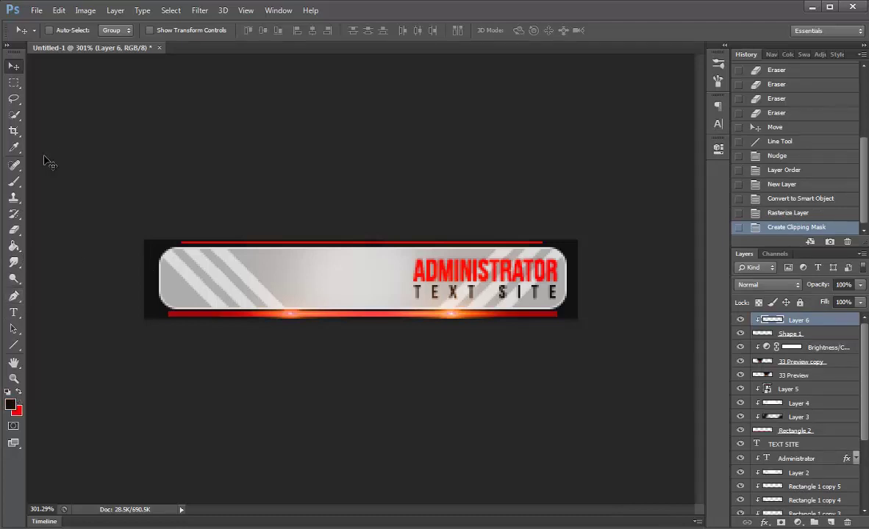
{"action": "left_click", "coordinate": [14, 181]}
{"action": "left_click_drag", "start_coordinate": [159, 221], "coordinate": [194, 262]}
{"action": "left_click", "coordinate": [550, 227]}
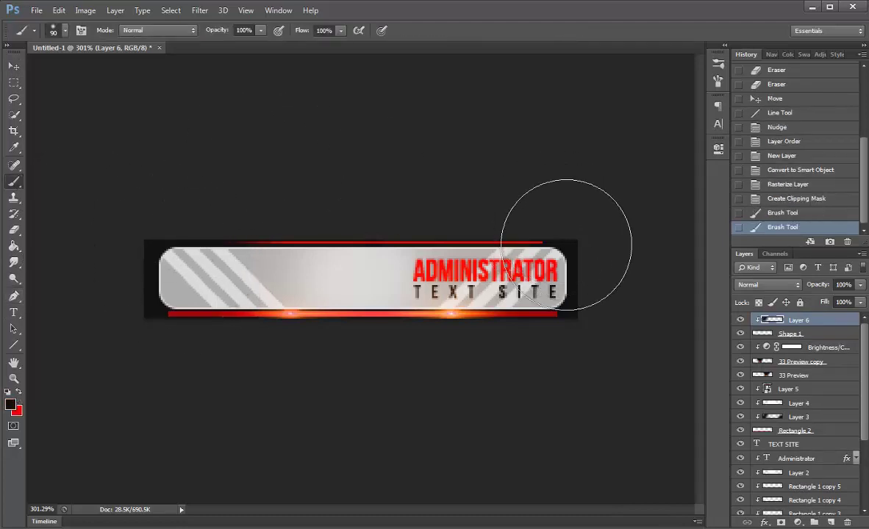
{"action": "left_click", "coordinate": [533, 207]}
{"action": "left_click", "coordinate": [217, 183]}
{"action": "left_click", "coordinate": [209, 250]}
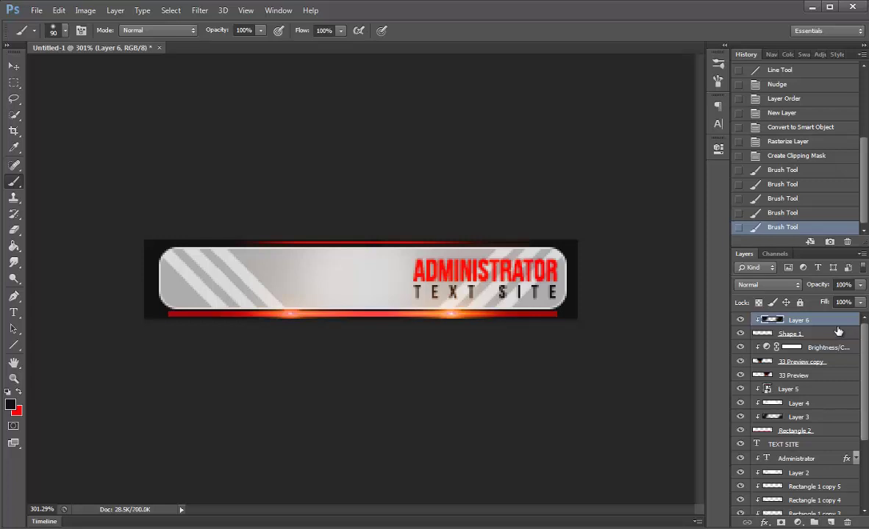
{"action": "left_click_drag", "start_coordinate": [815, 286], "coordinate": [783, 286]}
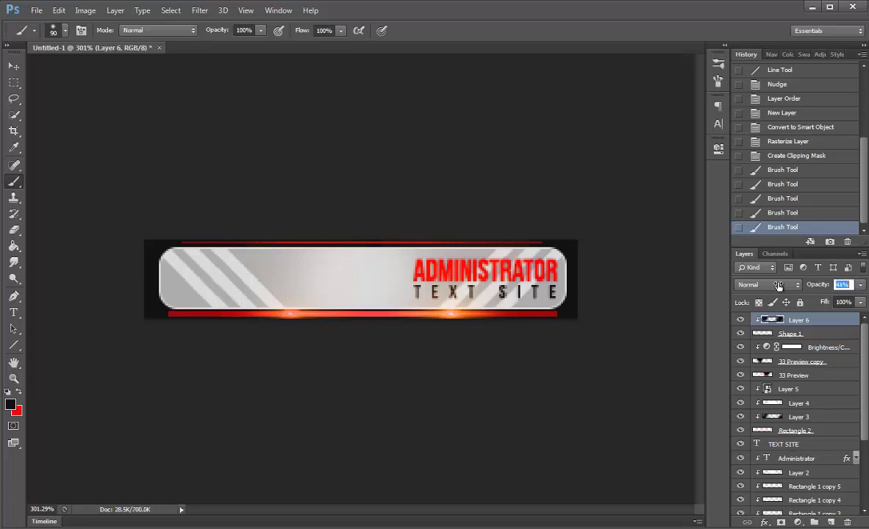
{"action": "key", "text": "Return"}
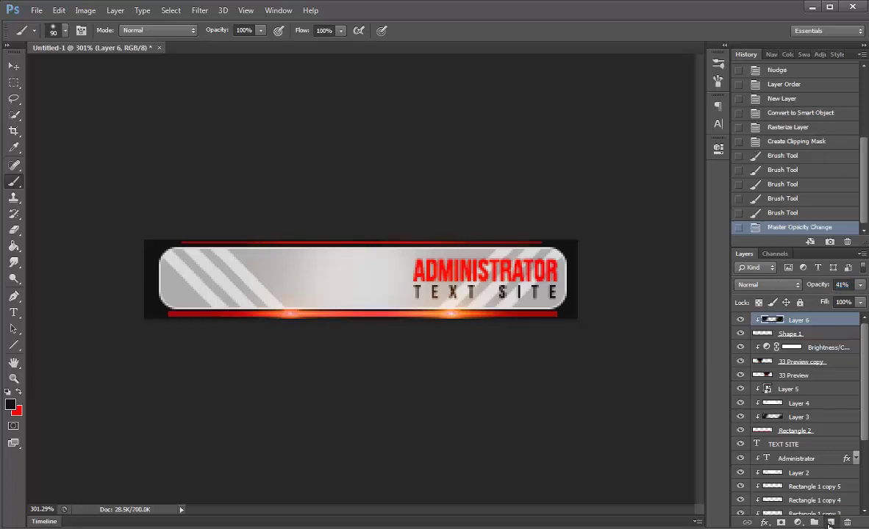
Step: Add Layer 7 clipped to the line in Screen mode, with white (ffffff) as foreground colour
{"action": "left_click", "coordinate": [830, 522]}
{"action": "right_click", "coordinate": [800, 321]}
{"action": "left_click", "coordinate": [647, 304]}
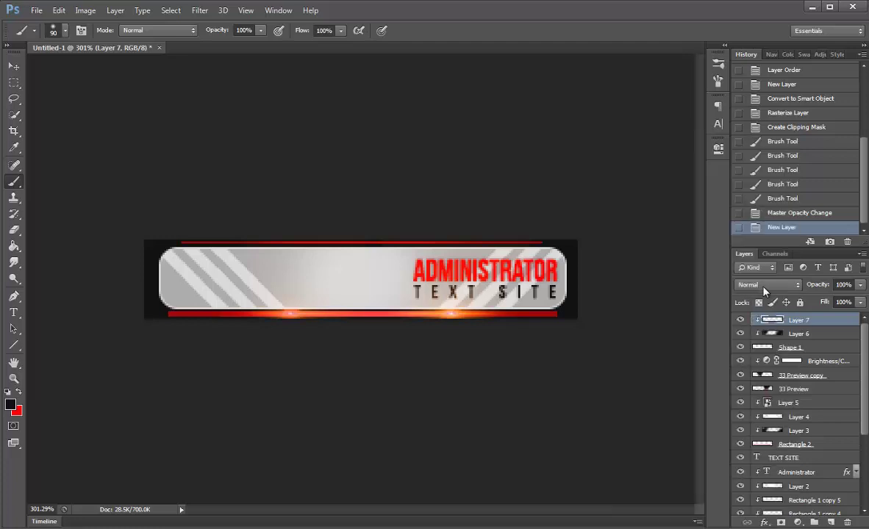
{"action": "left_click", "coordinate": [768, 285]}
{"action": "left_click", "coordinate": [762, 398]}
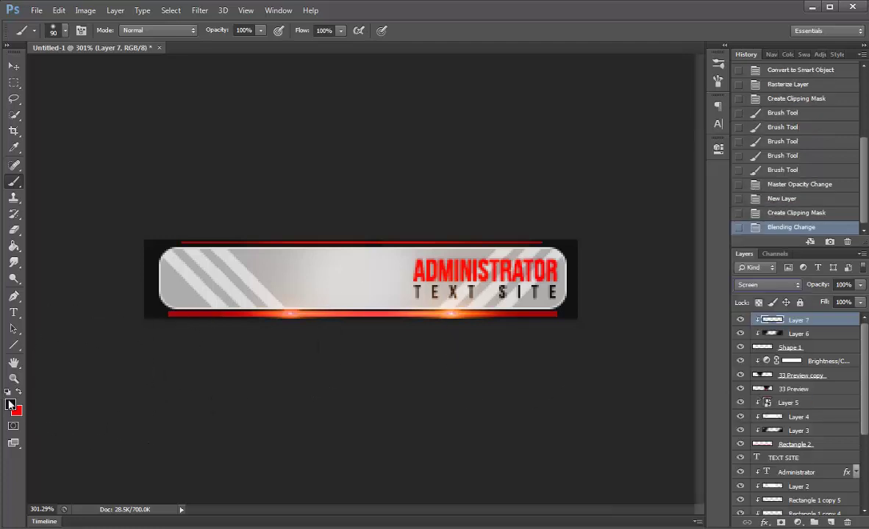
{"action": "left_click", "coordinate": [12, 405]}
{"action": "type", "text": "ffffff"}
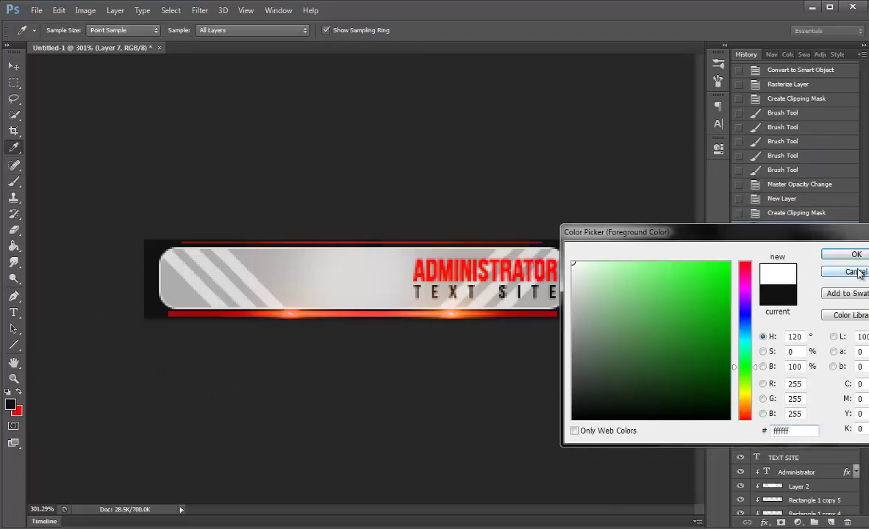
{"action": "key", "text": "Return"}
Step: Dab white highlights on the top line and lower Layer 7 opacity to 18%
{"action": "left_click", "coordinate": [360, 243]}
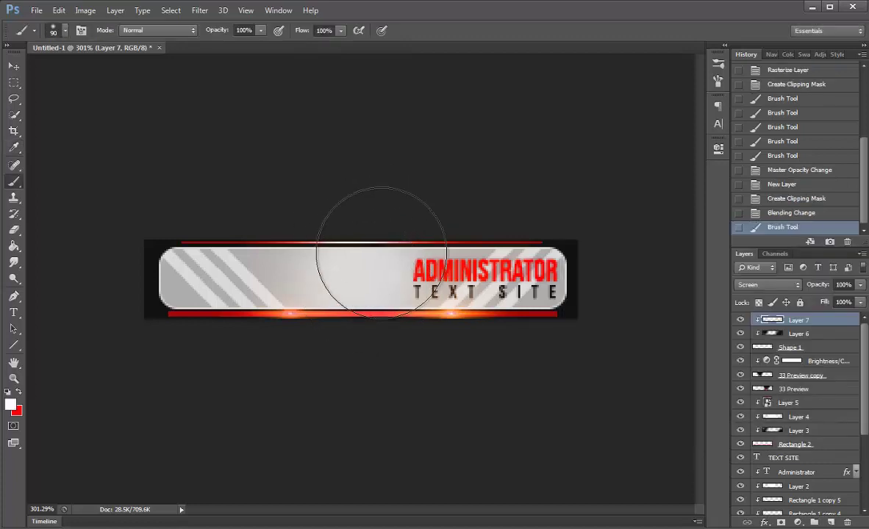
{"action": "left_click", "coordinate": [388, 246]}
{"action": "left_click", "coordinate": [463, 300]}
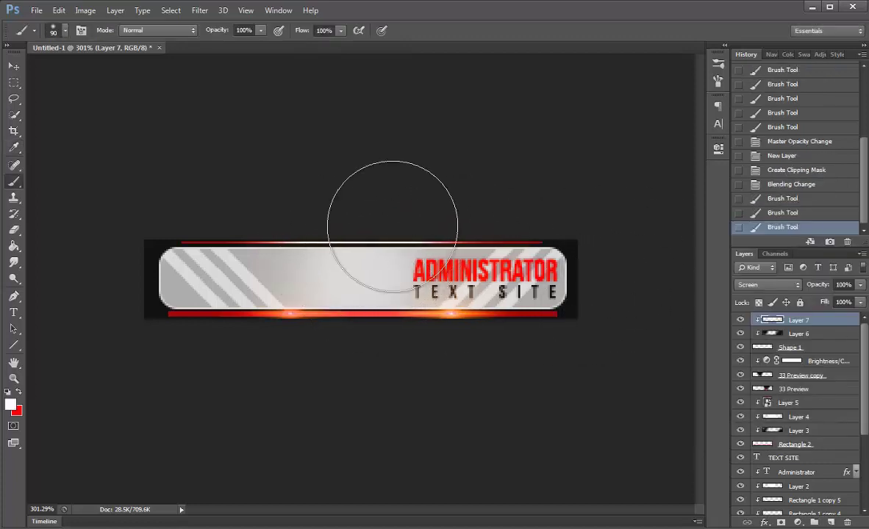
{"action": "left_click", "coordinate": [365, 229]}
{"action": "left_click_drag", "start_coordinate": [811, 285], "coordinate": [745, 283]}
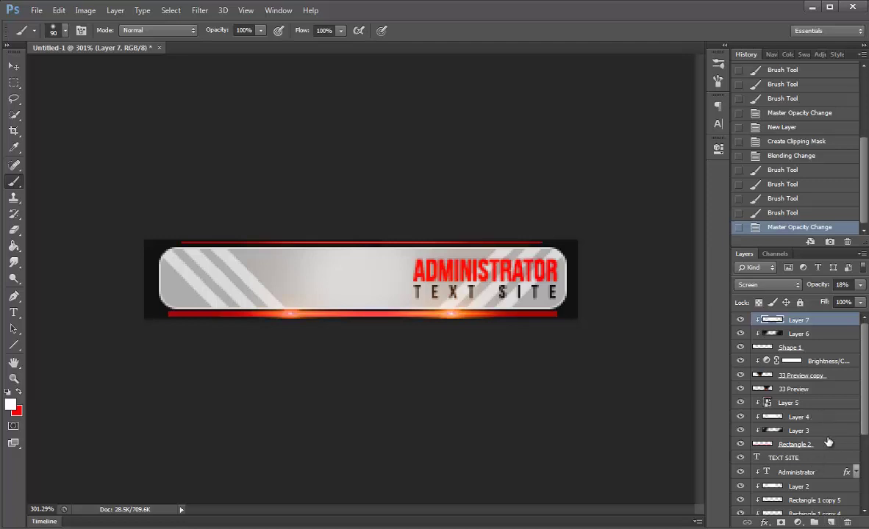
Step: Duplicate 33 Preview as 33 Preview copy 2 and move it to the top of the stack, unclipped
{"action": "left_click", "coordinate": [822, 388]}
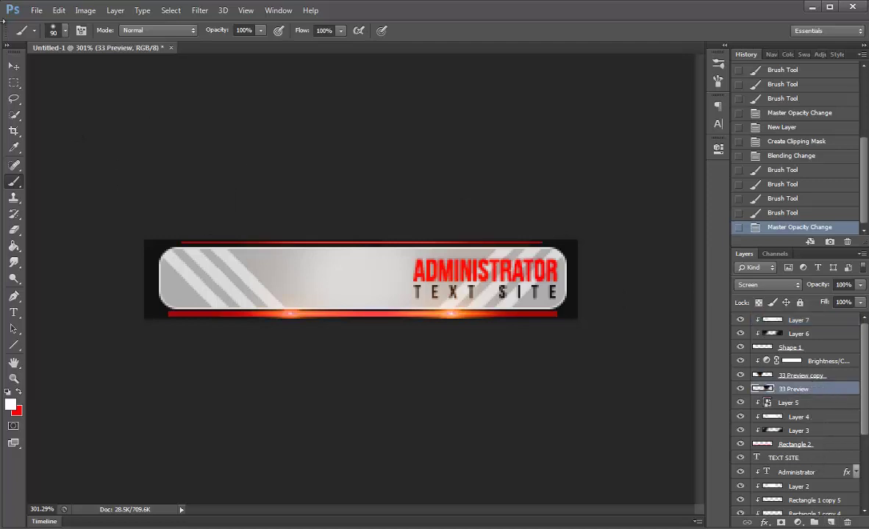
{"action": "left_click", "coordinate": [14, 66]}
{"action": "key", "text": "ctrl+j"}
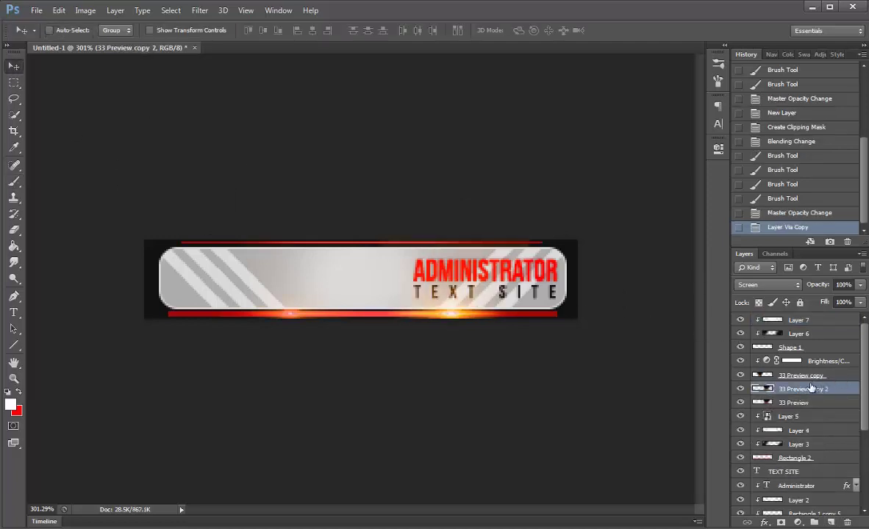
{"action": "left_click_drag", "start_coordinate": [806, 383], "coordinate": [798, 316]}
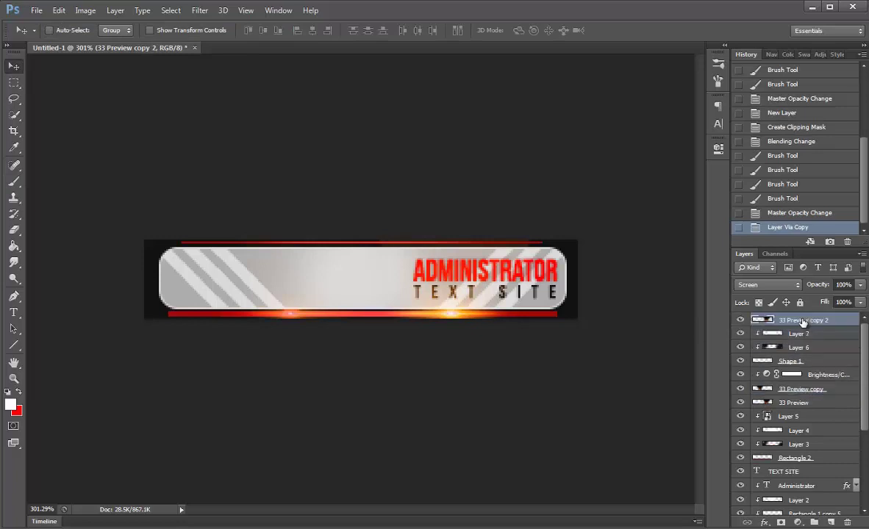
{"action": "right_click", "coordinate": [800, 329]}
{"action": "left_click", "coordinate": [626, 307]}
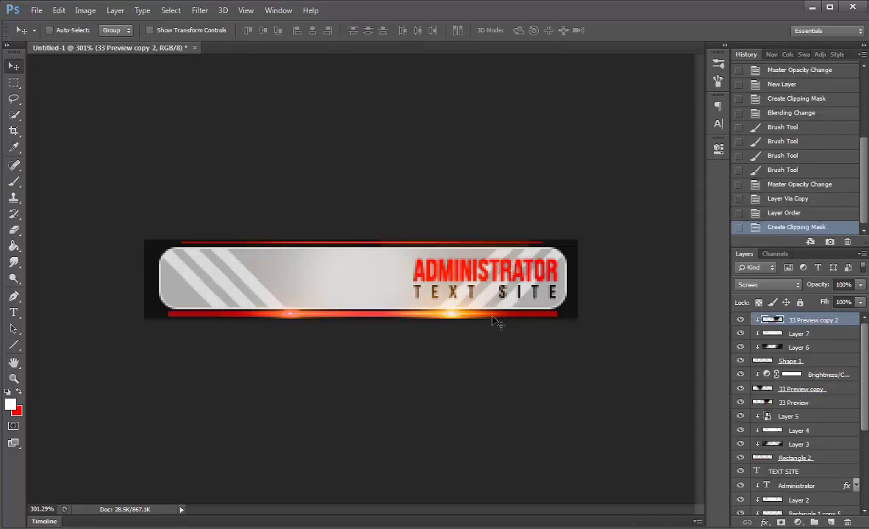
{"action": "mouse_move", "coordinate": [428, 273]}
{"action": "left_mouse_down"}
{"action": "mouse_move", "coordinate": [436, 276]}
{"action": "mouse_move", "coordinate": [384, 243]}
{"action": "left_mouse_up"}
{"action": "right_click", "coordinate": [735, 319]}
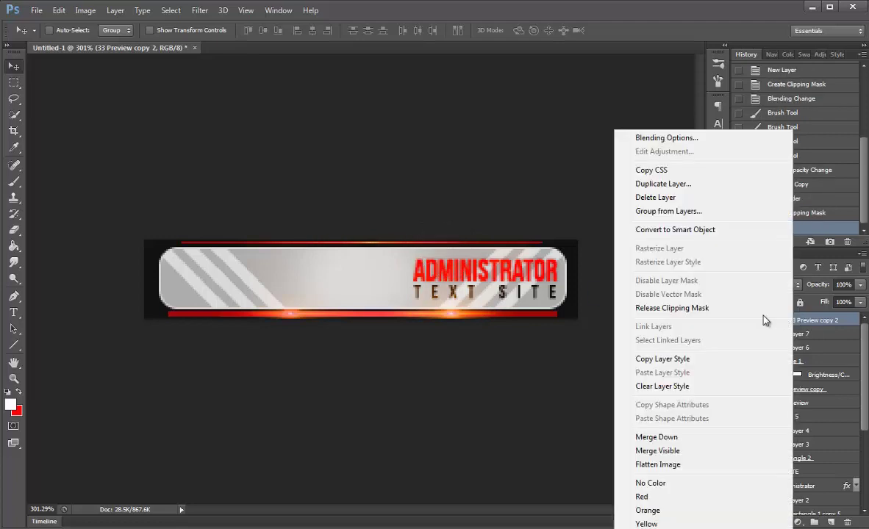
{"action": "left_click", "coordinate": [678, 308]}
Step: Scale the flare copy to about 50% and position it on the top red line
{"action": "left_click_drag", "start_coordinate": [432, 253], "coordinate": [423, 248]}
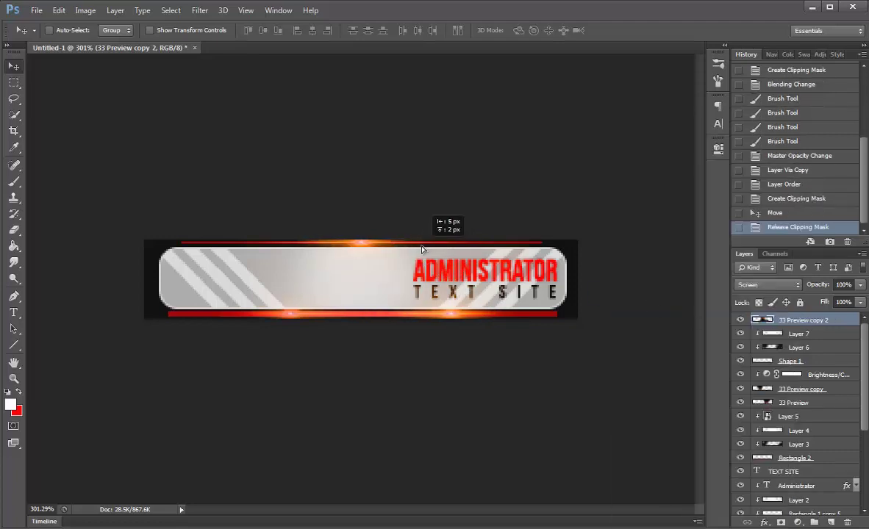
{"action": "key", "text": "ctrl+t"}
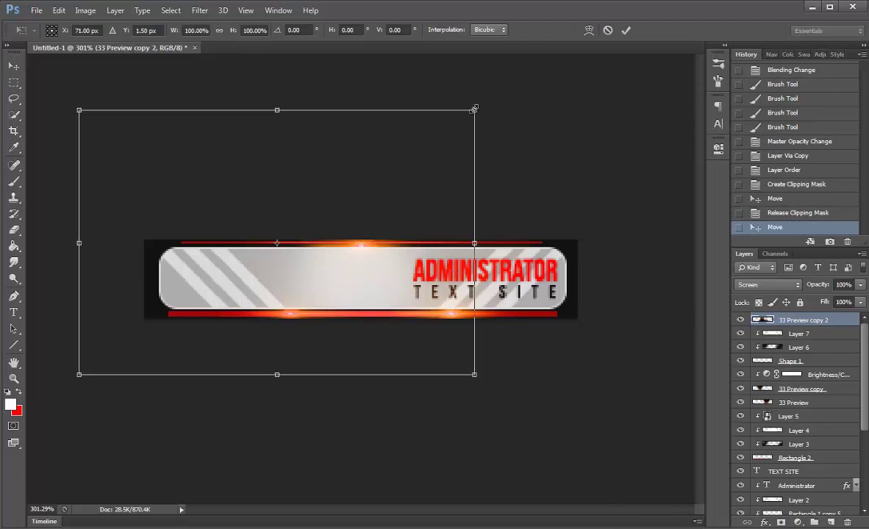
{"action": "left_click_drag", "start_coordinate": [474, 109], "coordinate": [417, 152]}
{"action": "left_click_drag", "start_coordinate": [375, 273], "coordinate": [400, 271]}
{"action": "left_click_drag", "start_coordinate": [432, 165], "coordinate": [394, 190]}
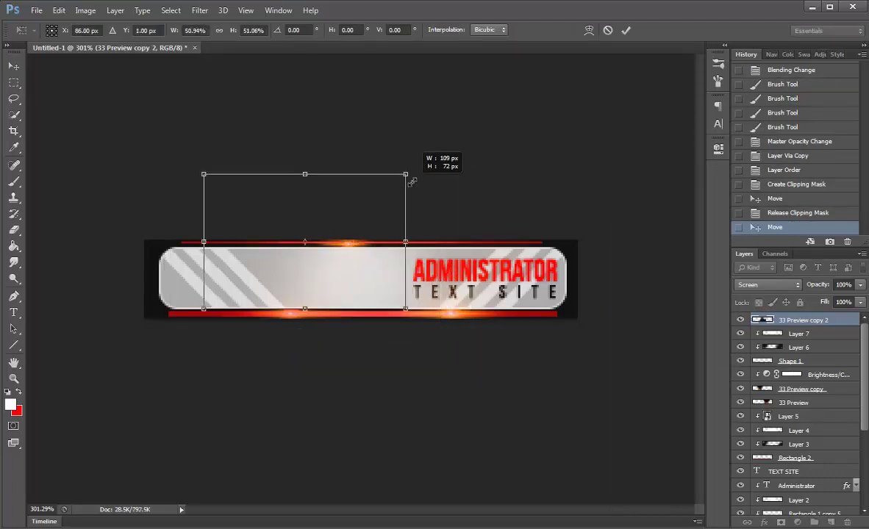
{"action": "left_click_drag", "start_coordinate": [369, 229], "coordinate": [386, 231]}
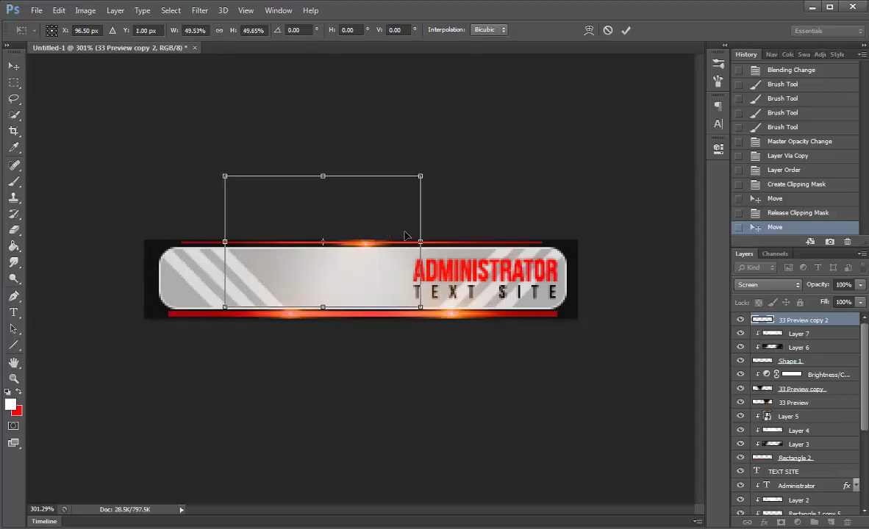
{"action": "key", "text": "Return"}
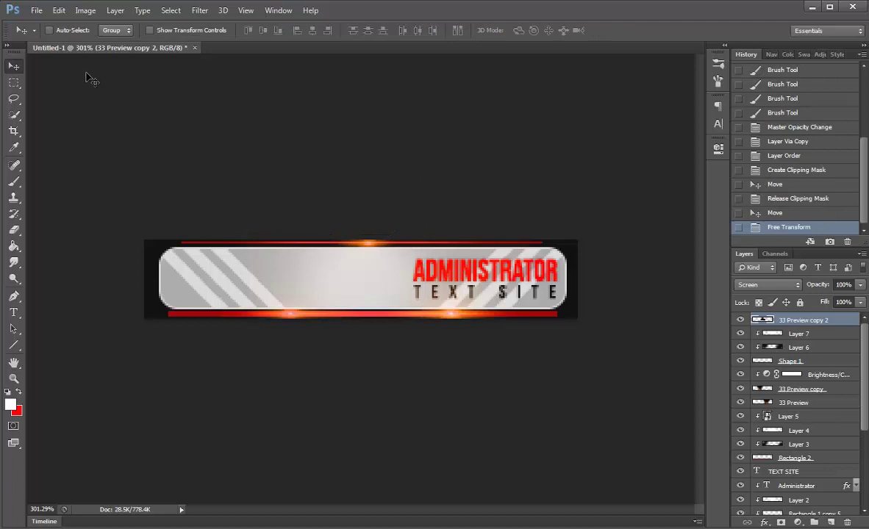
{"action": "key", "text": "Right"}
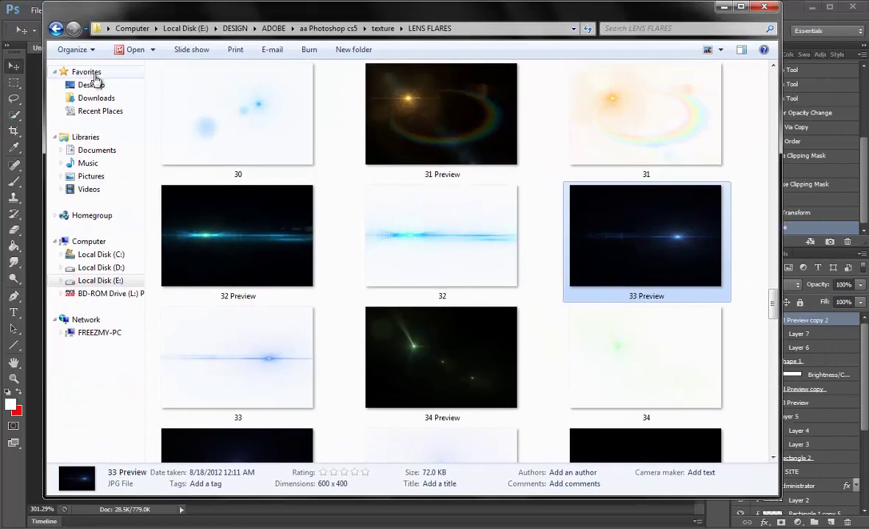
Step: Drag the fz-graphics image from Desktop\Creeatii PS onto the Photoshop banner
{"action": "left_click", "coordinate": [103, 86]}
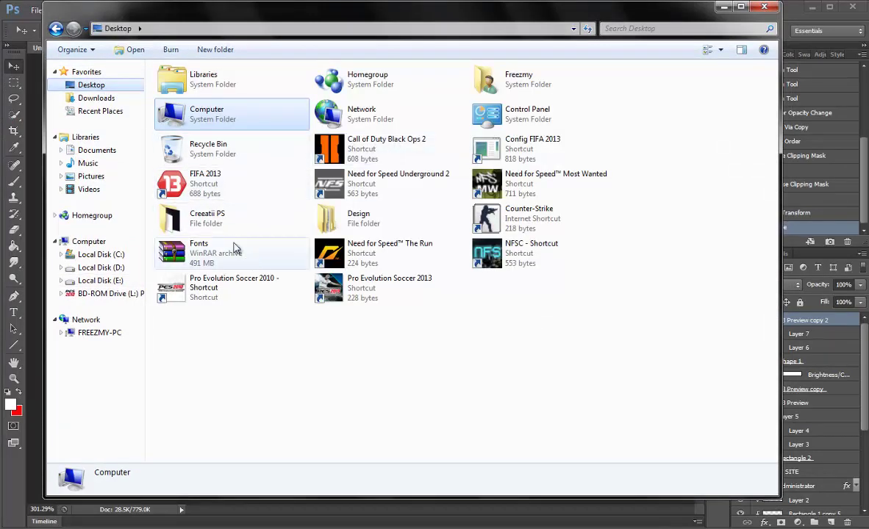
{"action": "double_click", "coordinate": [225, 266]}
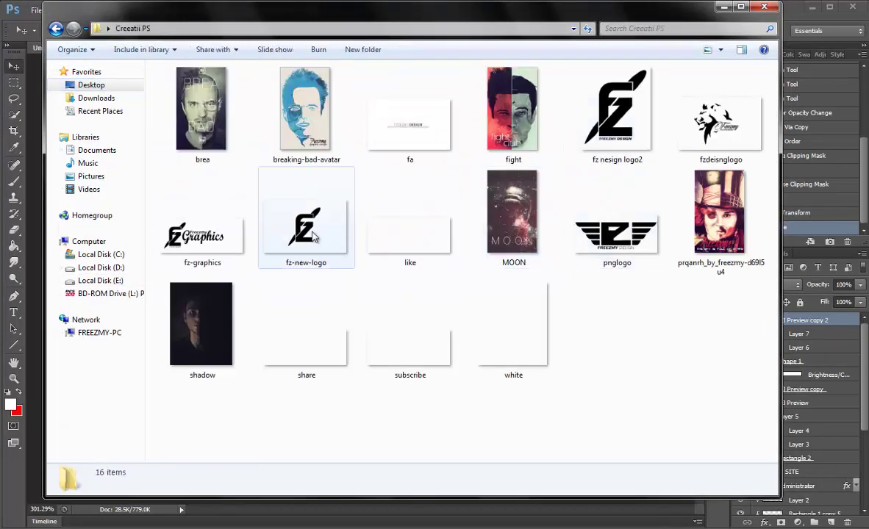
{"action": "mouse_move", "coordinate": [200, 236]}
{"action": "left_mouse_down"}
{"action": "mouse_move", "coordinate": [35, 266]}
{"action": "mouse_move", "coordinate": [369, 253]}
{"action": "mouse_move", "coordinate": [377, 273]}
{"action": "mouse_move", "coordinate": [331, 272]}
{"action": "left_mouse_up"}
Step: Shrink the fz-graphics logo and place it on the banner's left side
{"action": "left_click_drag", "start_coordinate": [380, 236], "coordinate": [357, 248]}
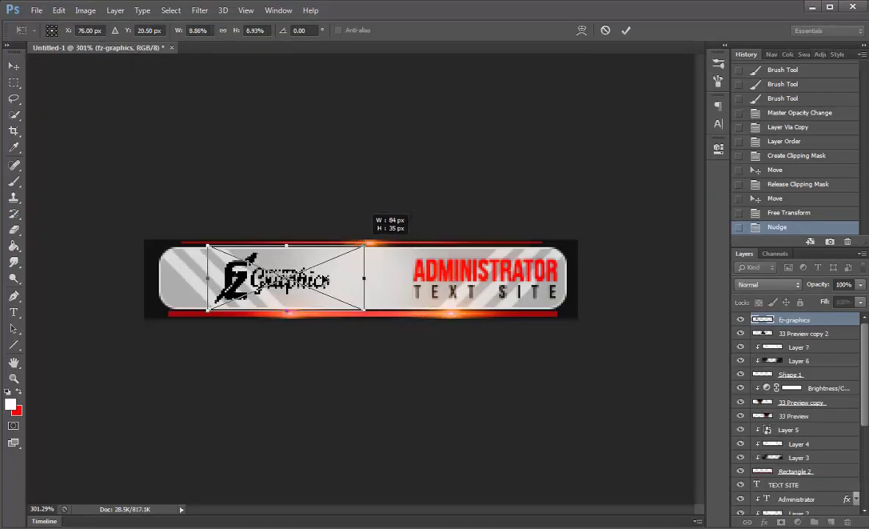
{"action": "mouse_move", "coordinate": [301, 279]}
{"action": "left_mouse_down"}
{"action": "mouse_move", "coordinate": [312, 278]}
{"action": "mouse_move", "coordinate": [293, 278]}
{"action": "left_mouse_up"}
{"action": "key", "text": "Return"}
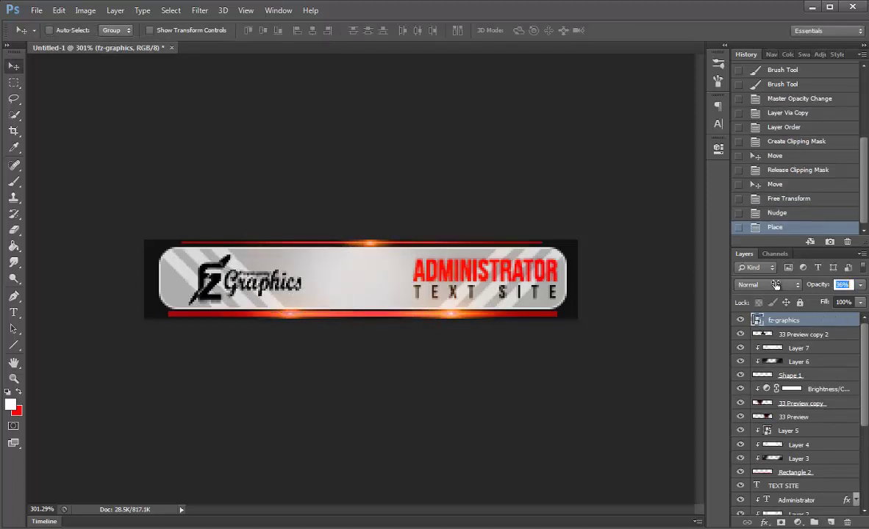
Step: Lower the logo layer's opacity, then return it to 100%
{"action": "left_click_drag", "start_coordinate": [827, 289], "coordinate": [787, 284]}
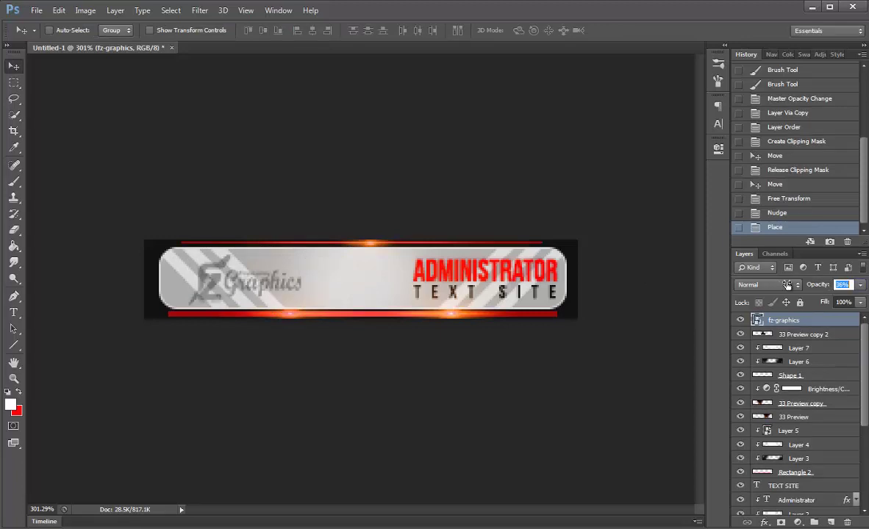
{"action": "scroll", "coordinate": [478, 305], "scroll_direction": "down", "scroll_amount": 4}
{"action": "scroll", "coordinate": [478, 312], "scroll_direction": "down", "scroll_amount": 2}
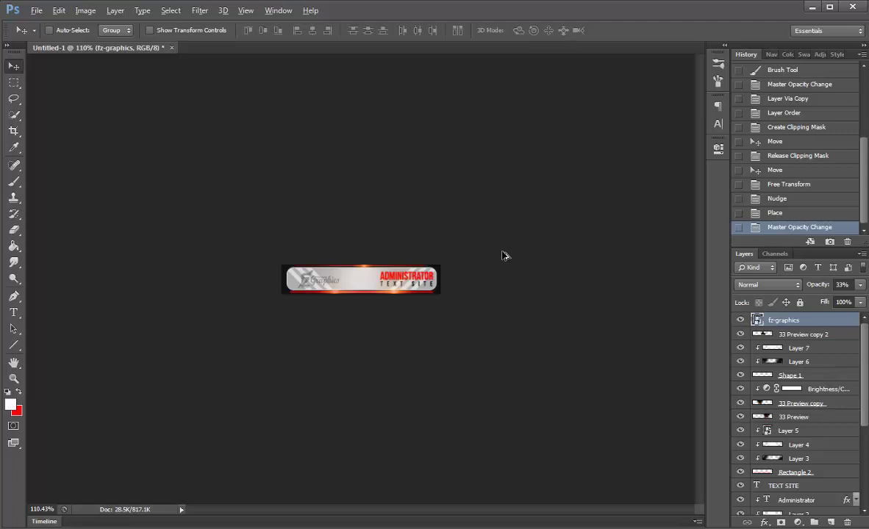
{"action": "key", "text": "ctrl+0"}
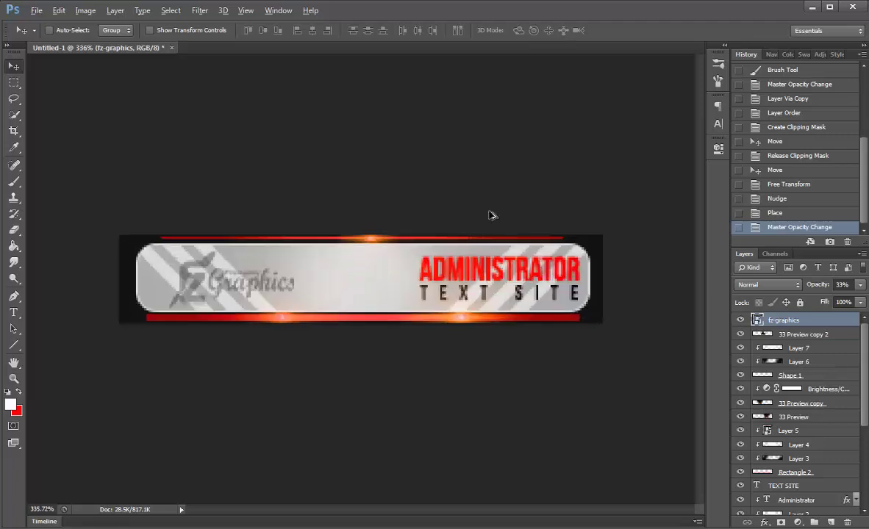
{"action": "left_click_drag", "start_coordinate": [810, 288], "coordinate": [861, 288]}
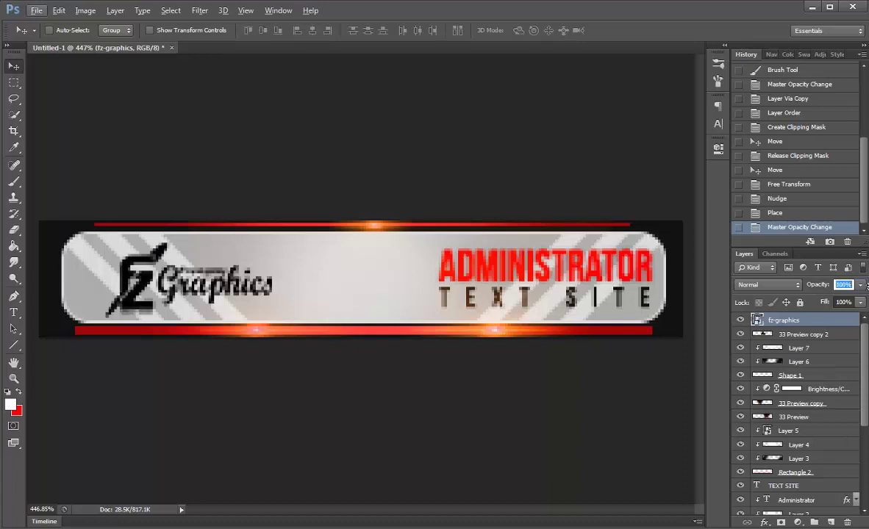
{"action": "scroll", "coordinate": [425, 321], "scroll_direction": "down", "scroll_amount": 5}
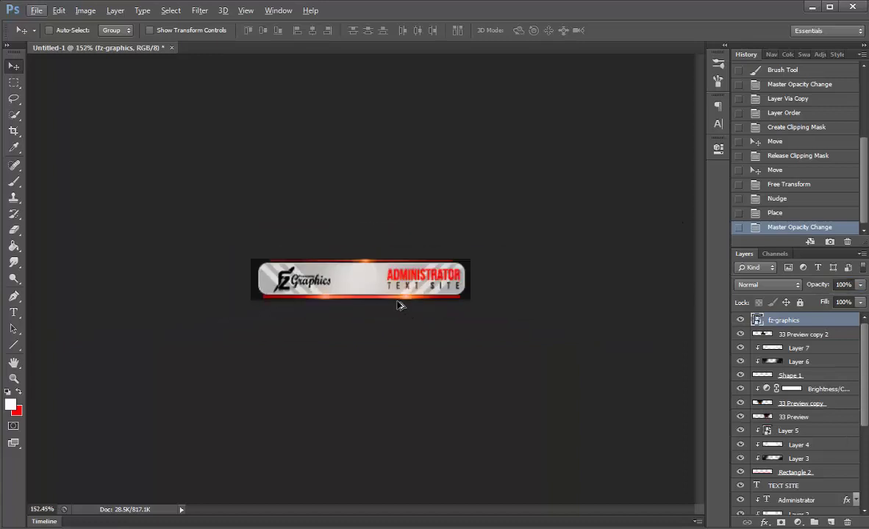
{"action": "scroll", "coordinate": [401, 306], "scroll_direction": "down", "scroll_amount": 1}
{"action": "scroll", "coordinate": [414, 306], "scroll_direction": "up", "scroll_amount": 4}
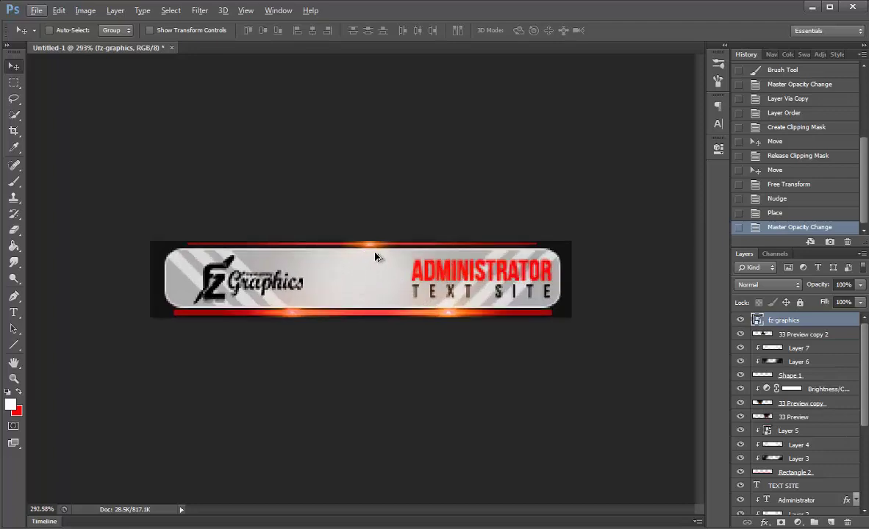
{"action": "scroll", "coordinate": [382, 257], "scroll_direction": "up", "scroll_amount": 1}
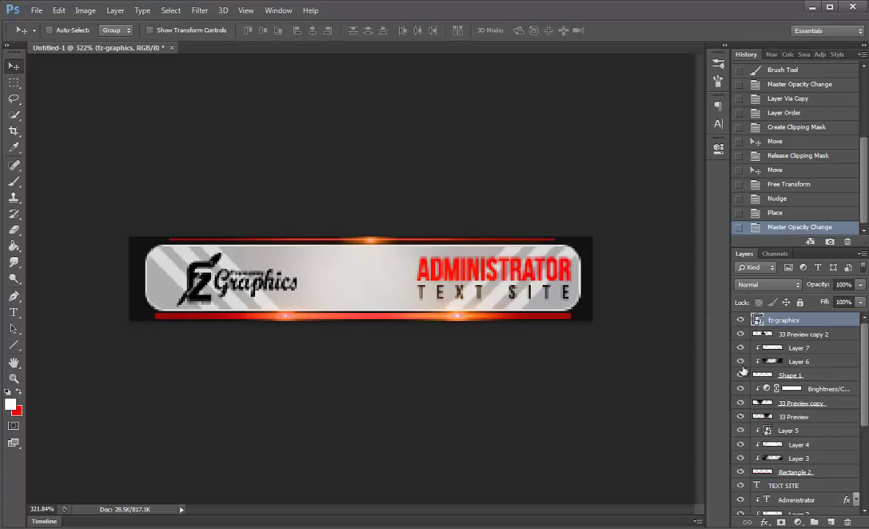
Step: Try a layer mask and a Selective Color adjustment, undoing both
{"action": "left_click", "coordinate": [781, 523]}
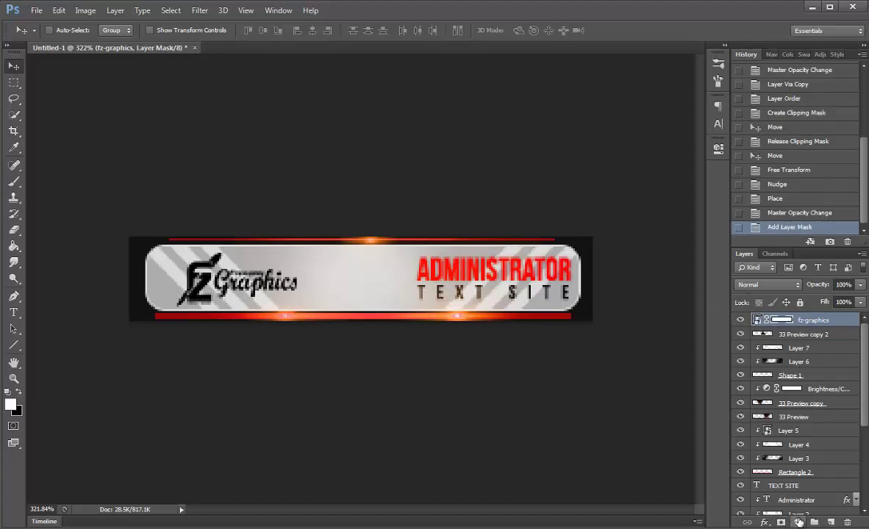
{"action": "key", "text": "ctrl+z"}
{"action": "left_click", "coordinate": [799, 523]}
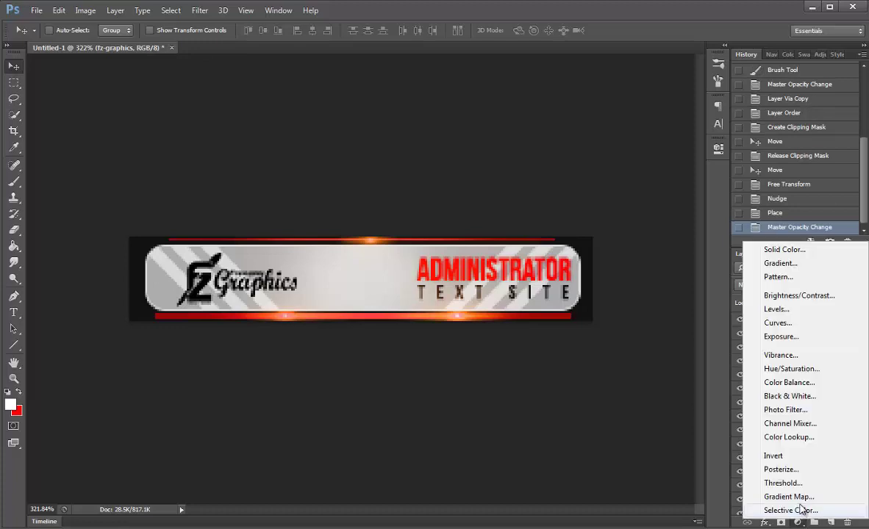
{"action": "left_click", "coordinate": [801, 511]}
{"action": "key", "text": "ctrl+z"}
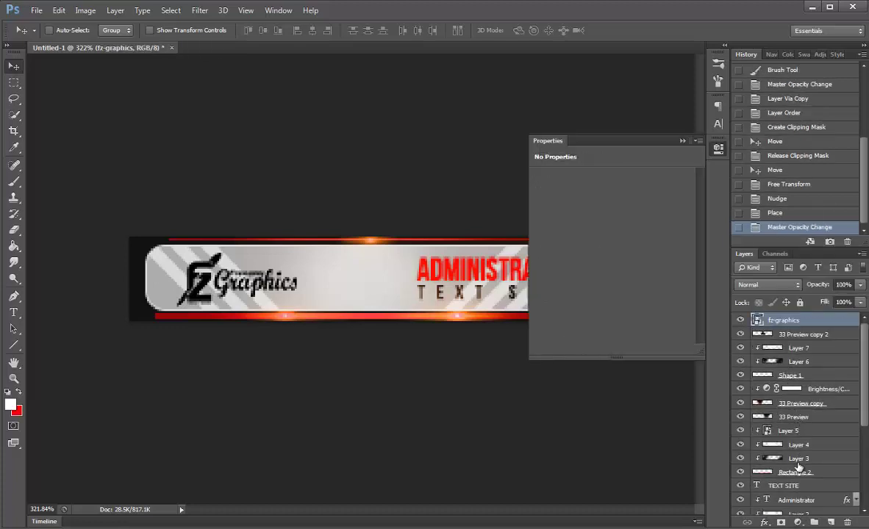
Step: Add a grey-preset Gradient Map blended in Lighten at 92% opacity
{"action": "left_click", "coordinate": [799, 523]}
{"action": "left_click", "coordinate": [798, 499]}
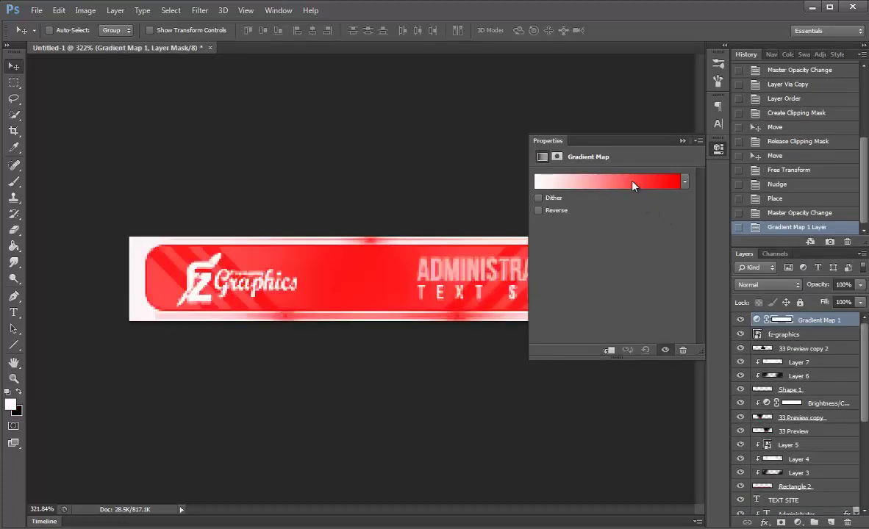
{"action": "left_click", "coordinate": [632, 181]}
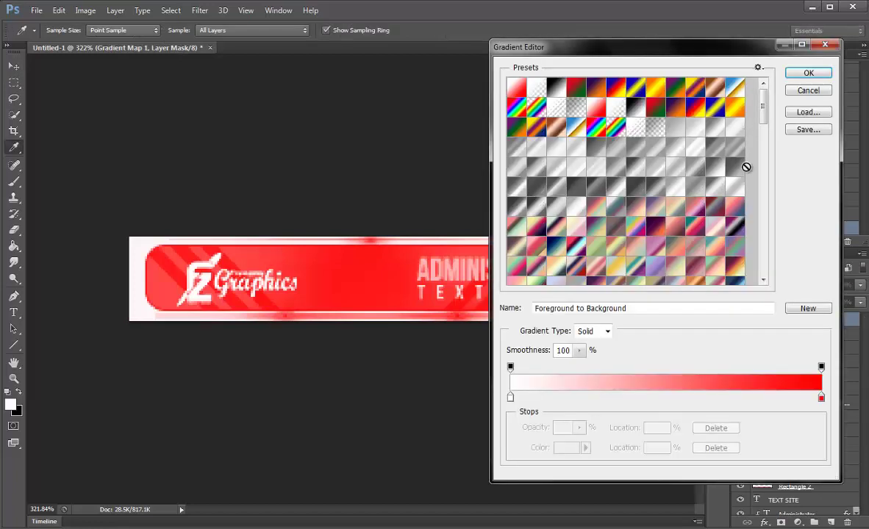
{"action": "left_click", "coordinate": [743, 172]}
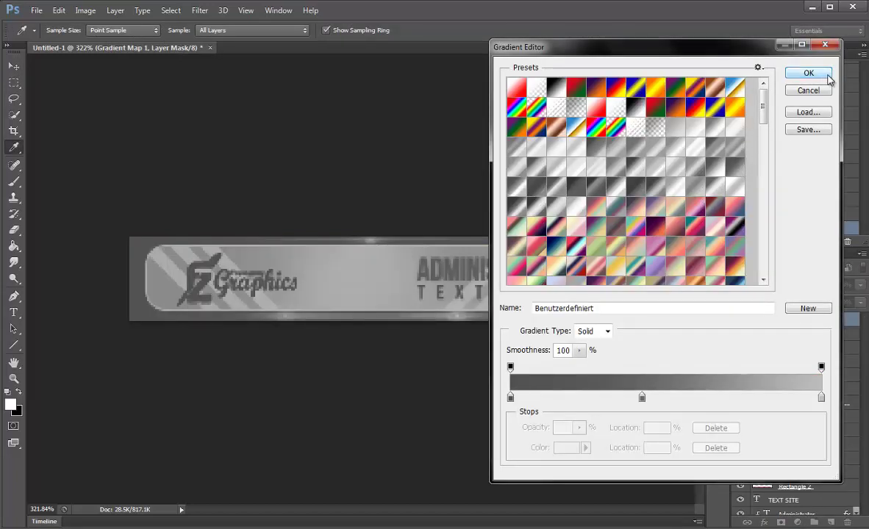
{"action": "left_click", "coordinate": [809, 73]}
{"action": "left_click", "coordinate": [769, 285]}
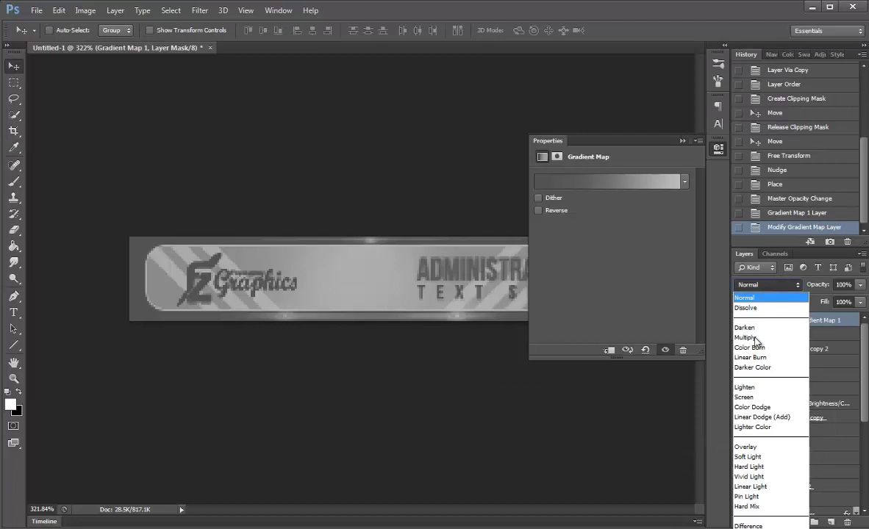
{"action": "left_click", "coordinate": [744, 387]}
{"action": "left_click", "coordinate": [719, 148]}
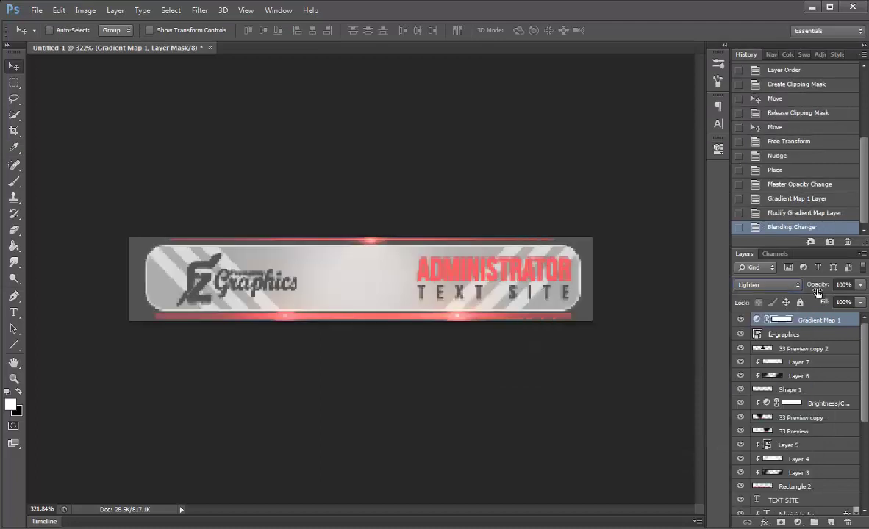
{"action": "left_click_drag", "start_coordinate": [830, 290], "coordinate": [824, 290]}
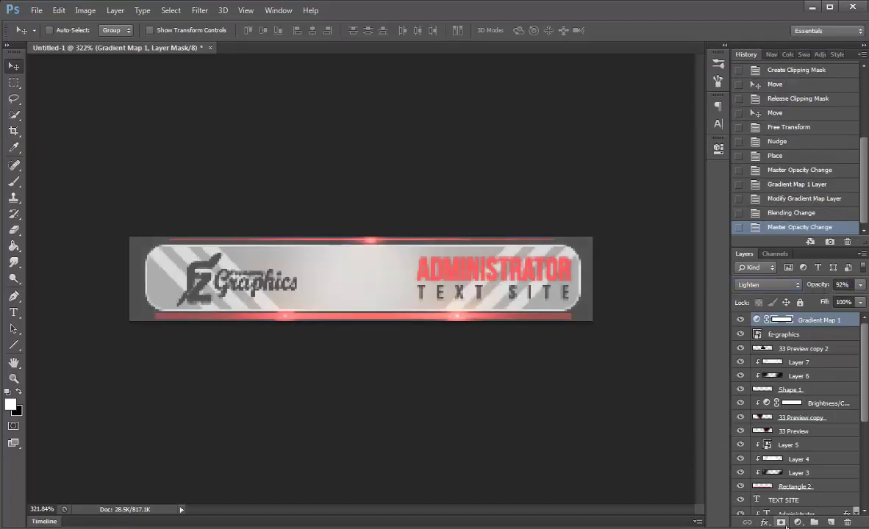
Step: Add a second Gradient Map with a darker grey preset, Lighten blending and slightly lower opacity
{"action": "left_click", "coordinate": [800, 523]}
{"action": "left_click", "coordinate": [834, 500]}
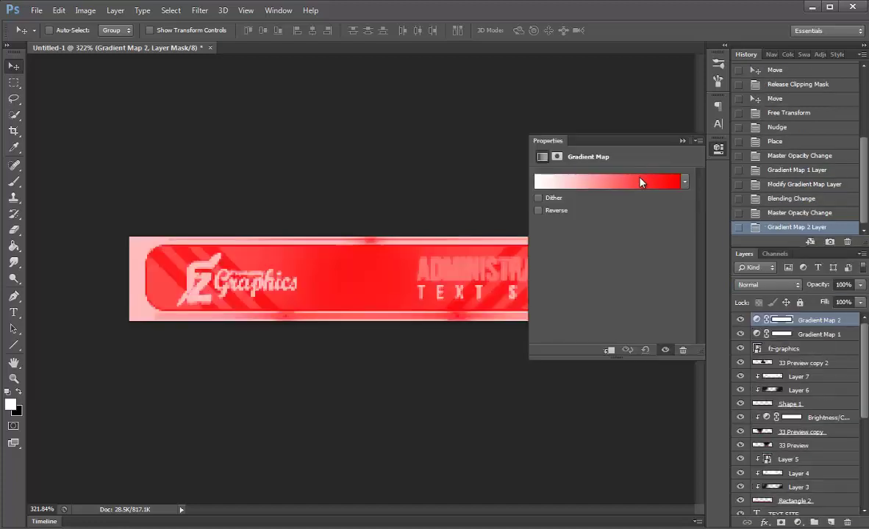
{"action": "left_click", "coordinate": [639, 180]}
{"action": "left_click", "coordinate": [585, 188]}
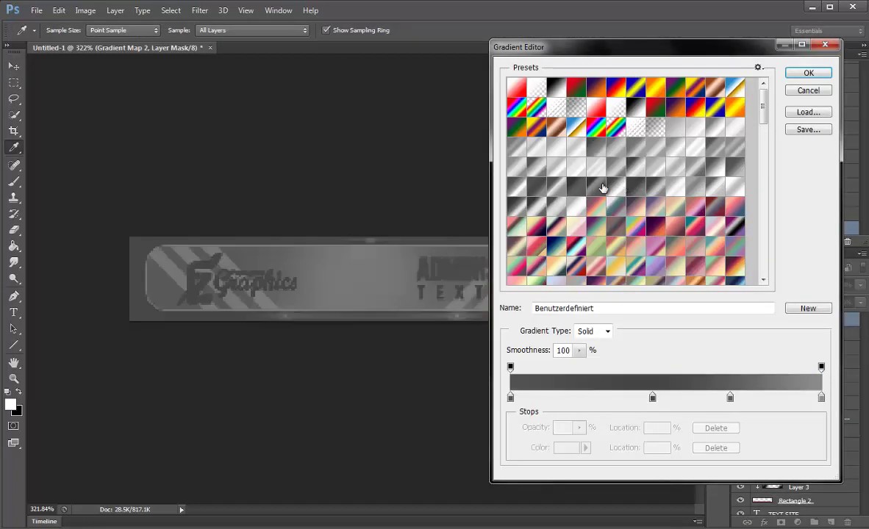
{"action": "left_click", "coordinate": [540, 178]}
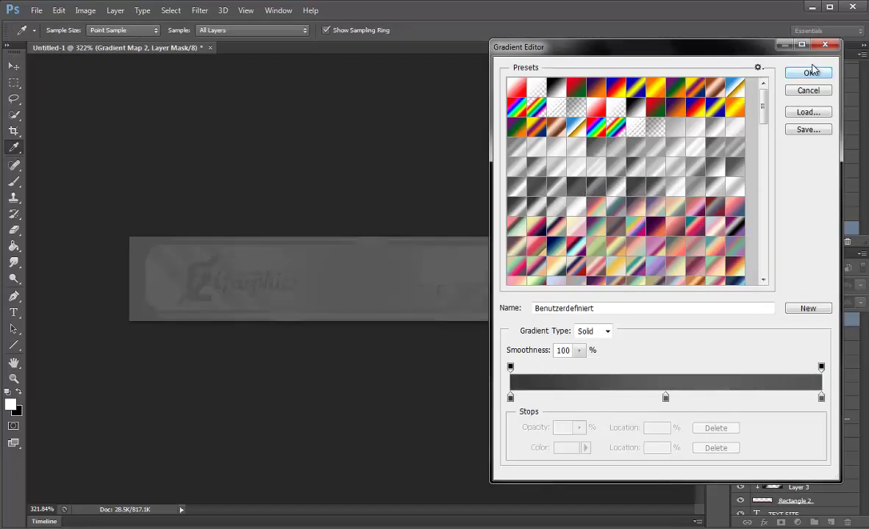
{"action": "left_click", "coordinate": [809, 73]}
{"action": "left_click", "coordinate": [767, 284]}
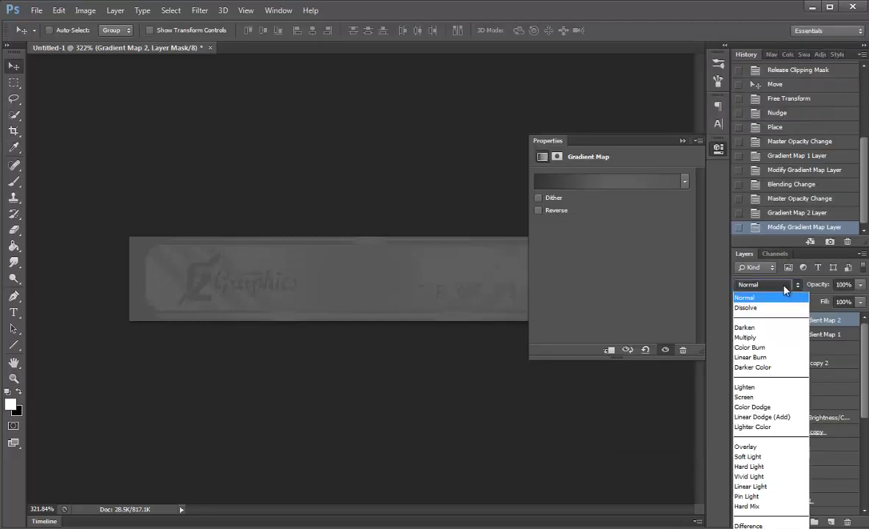
{"action": "left_click", "coordinate": [747, 388]}
{"action": "left_click_drag", "start_coordinate": [821, 284], "coordinate": [805, 284]}
Step: Add a third black-to-white Gradient Map blended in Soft Light
{"action": "left_click", "coordinate": [798, 522]}
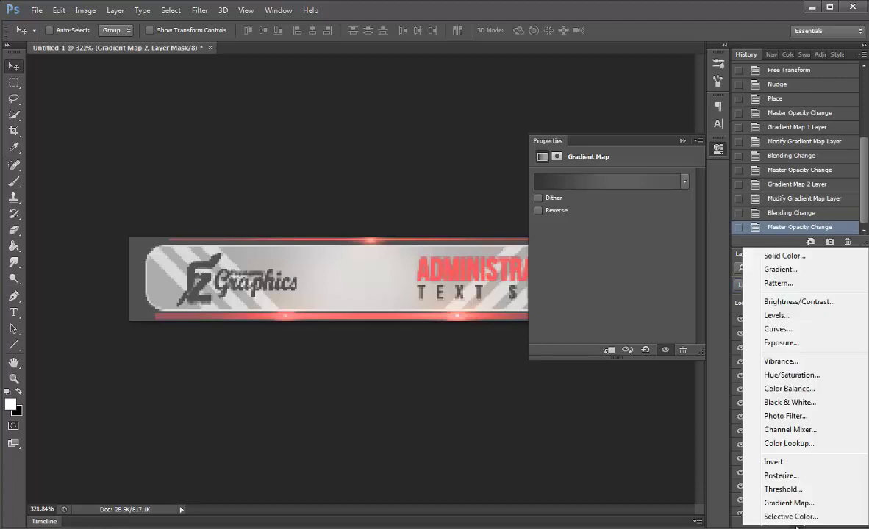
{"action": "left_click", "coordinate": [789, 497]}
{"action": "left_click", "coordinate": [639, 183]}
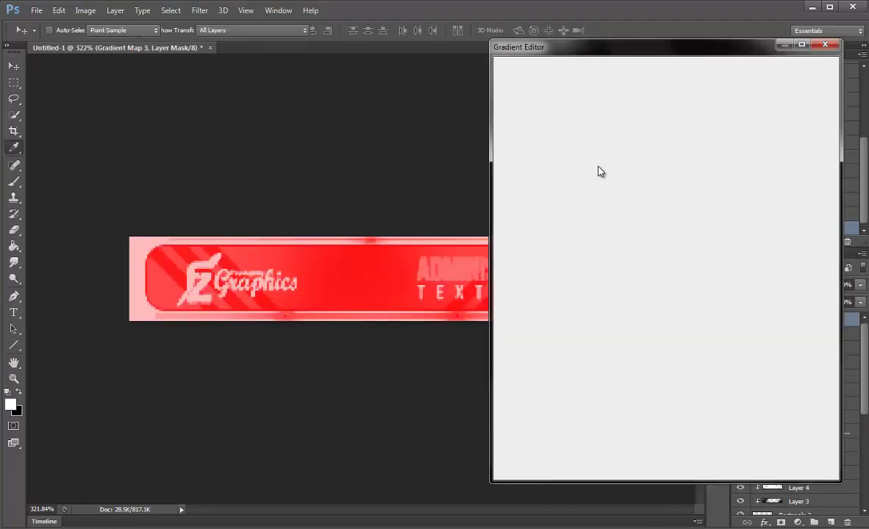
{"action": "left_click", "coordinate": [557, 87]}
{"action": "key", "text": "Return"}
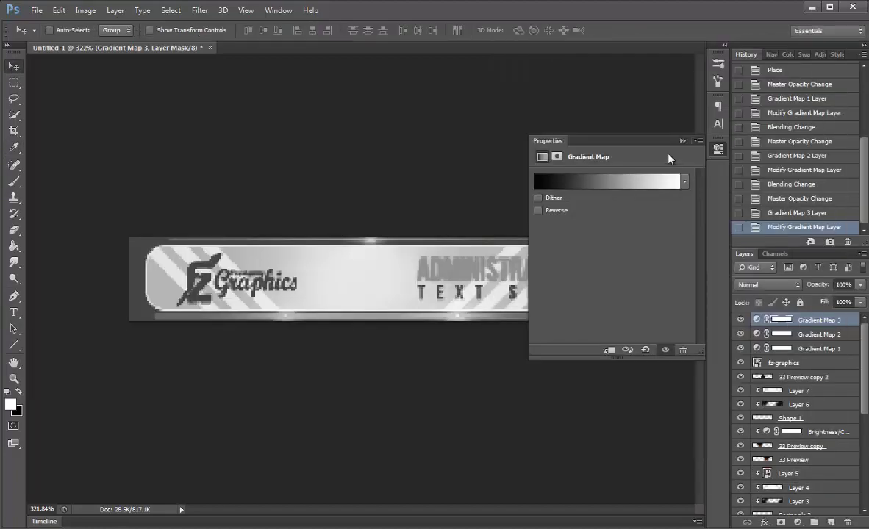
{"action": "left_click", "coordinate": [683, 140]}
{"action": "left_click", "coordinate": [768, 285]}
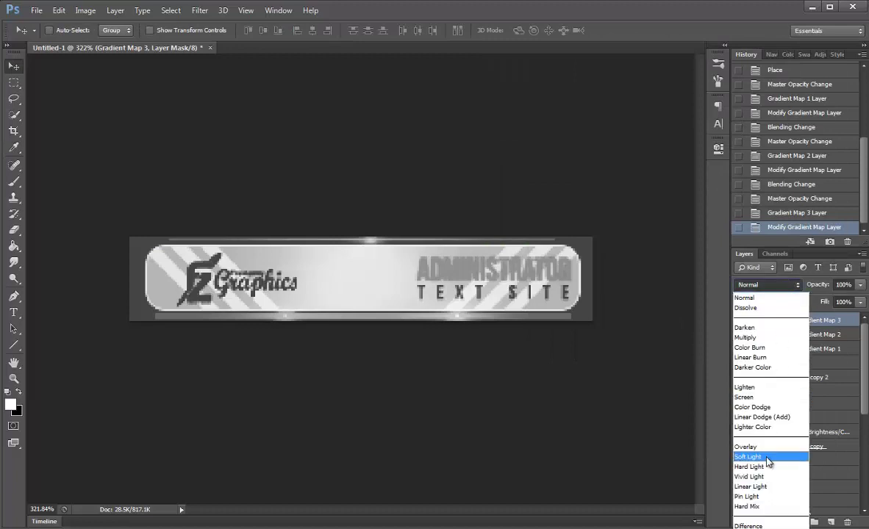
{"action": "left_click", "coordinate": [764, 456]}
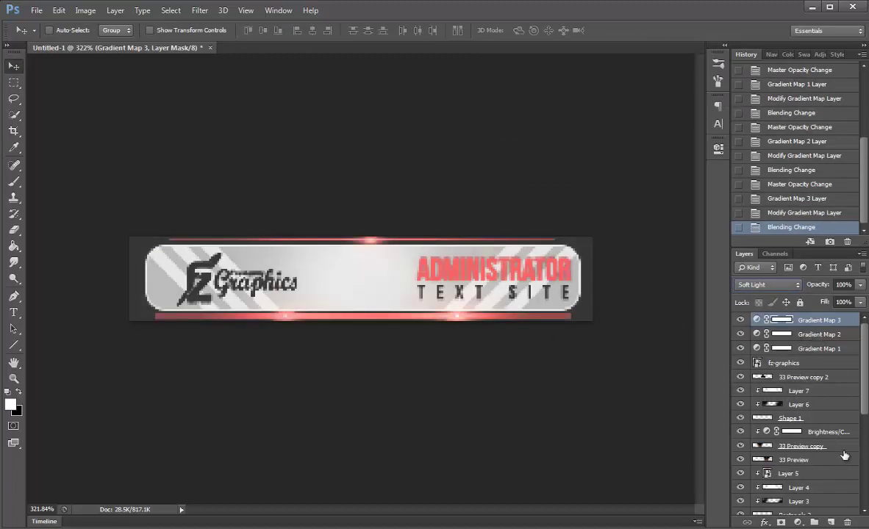
Step: Hide Layer 1 so the background becomes transparent
{"action": "scroll", "coordinate": [829, 474], "scroll_direction": "down", "scroll_amount": 3}
{"action": "scroll", "coordinate": [749, 494], "scroll_direction": "down", "scroll_amount": 3}
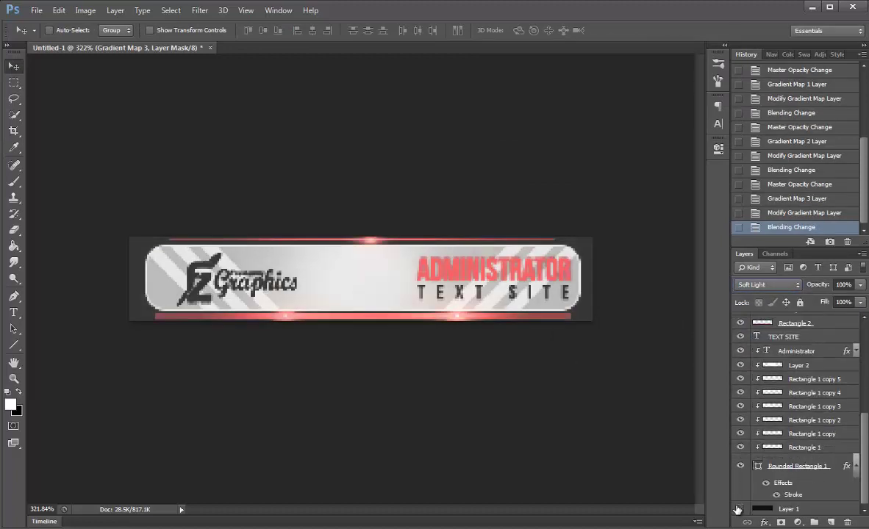
{"action": "left_click", "coordinate": [740, 509]}
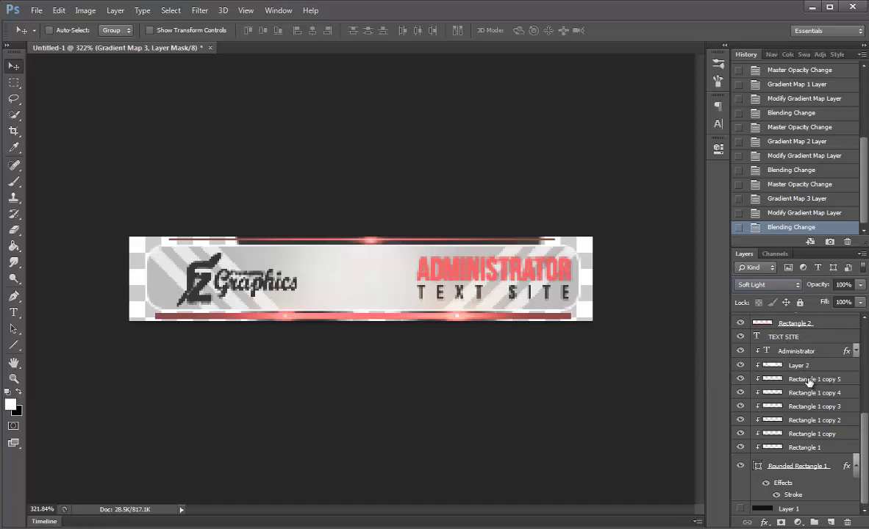
{"action": "scroll", "coordinate": [808, 381], "scroll_direction": "up", "scroll_amount": 3}
{"action": "scroll", "coordinate": [805, 412], "scroll_direction": "up", "scroll_amount": 3}
Step: Scale the 33 Preview glow alone to about 73% and blend it in Screen mode
{"action": "left_click", "coordinate": [800, 412]}
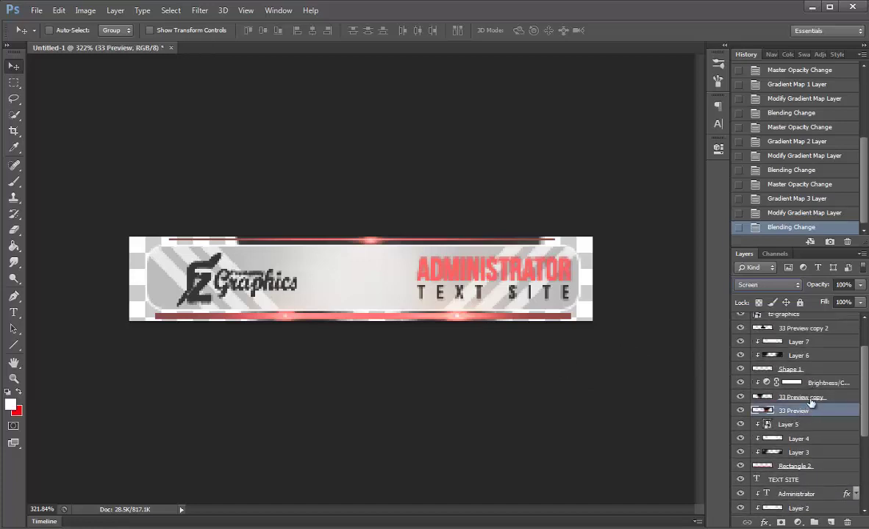
{"action": "left_click", "coordinate": [800, 397], "text": "shift"}
{"action": "key", "text": "ctrl+t"}
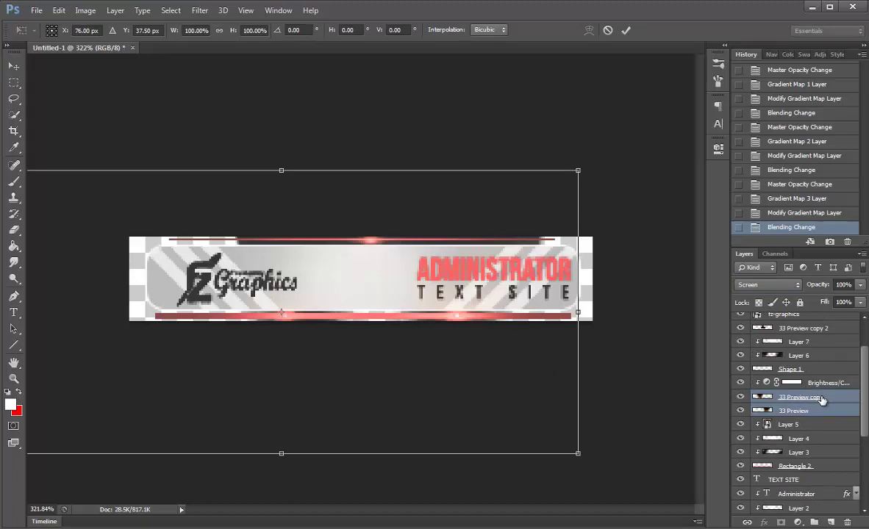
{"action": "key", "text": "Escape"}
{"action": "left_click", "coordinate": [794, 410]}
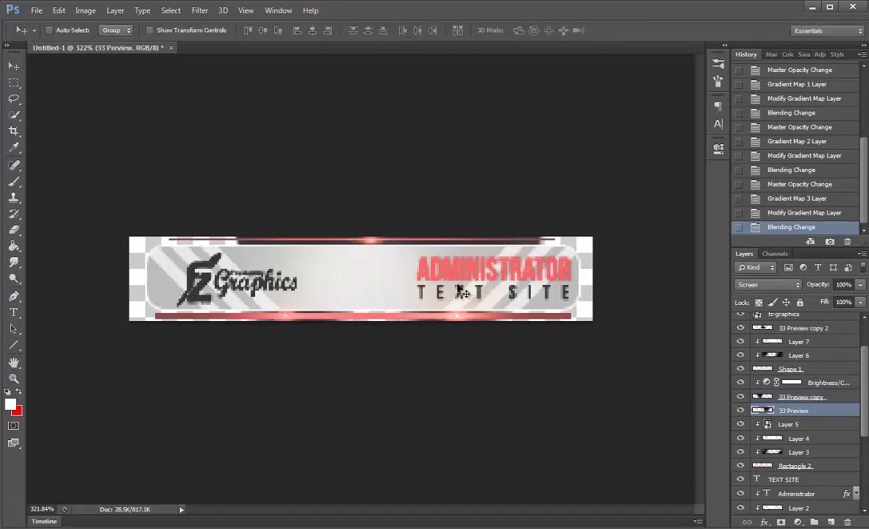
{"action": "key", "text": "ctrl+t"}
{"action": "left_click_drag", "start_coordinate": [573, 180], "coordinate": [518, 207]}
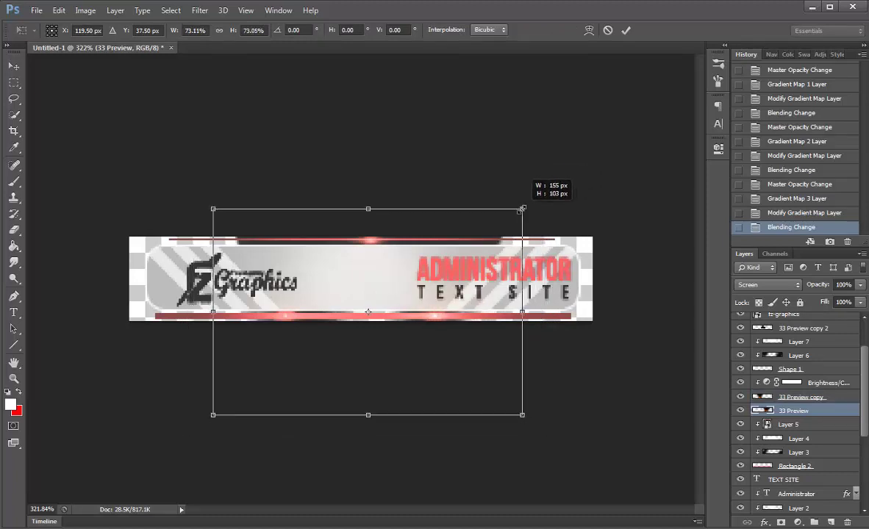
{"action": "key", "text": "Return"}
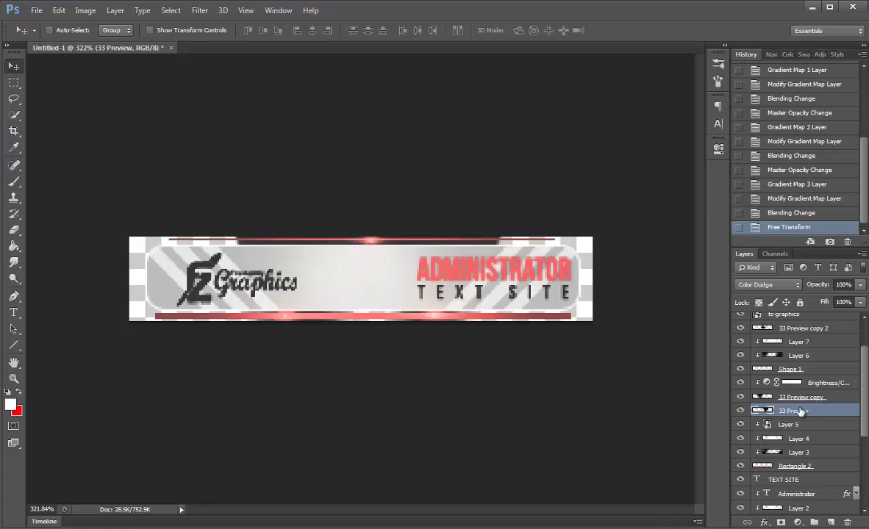
{"action": "key", "text": "shift+minus"}
Step: Replace the old 33 Preview copy with a fresh duplicate shifted left
{"action": "left_click", "coordinate": [805, 398]}
{"action": "key", "text": "Delete"}
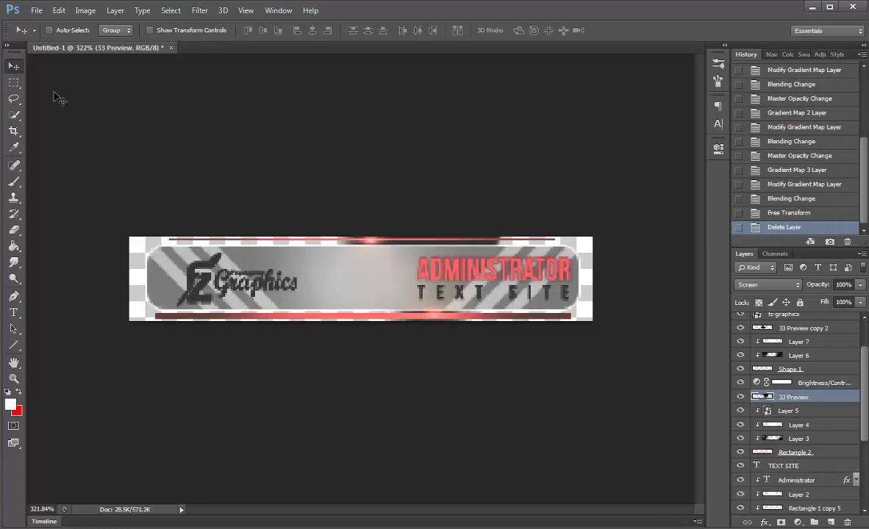
{"action": "key", "text": "ctrl+j"}
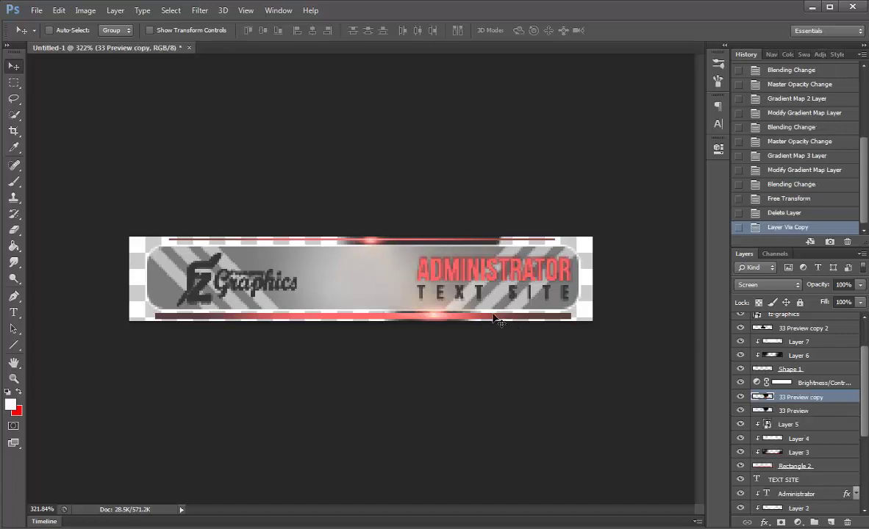
{"action": "left_click_drag", "start_coordinate": [521, 316], "coordinate": [357, 317]}
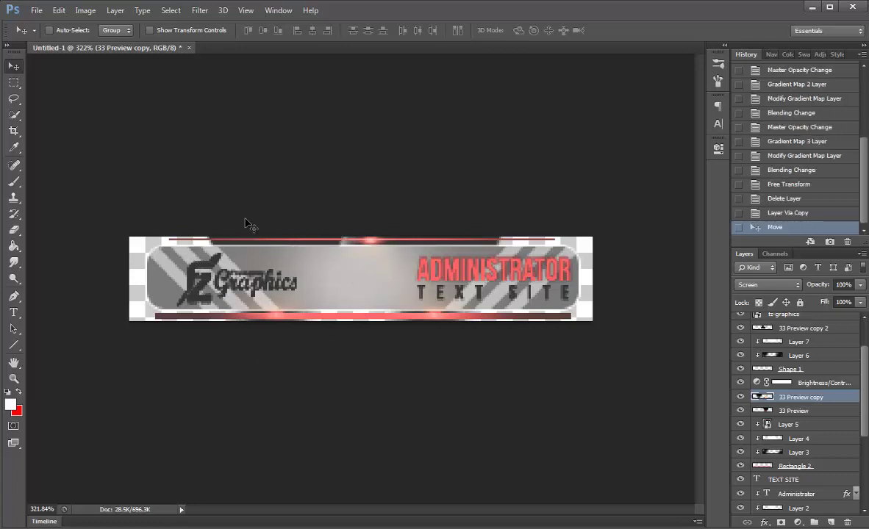
Step: Clip 33 Preview and 33 Preview copy to the layers below
{"action": "right_click", "coordinate": [786, 410]}
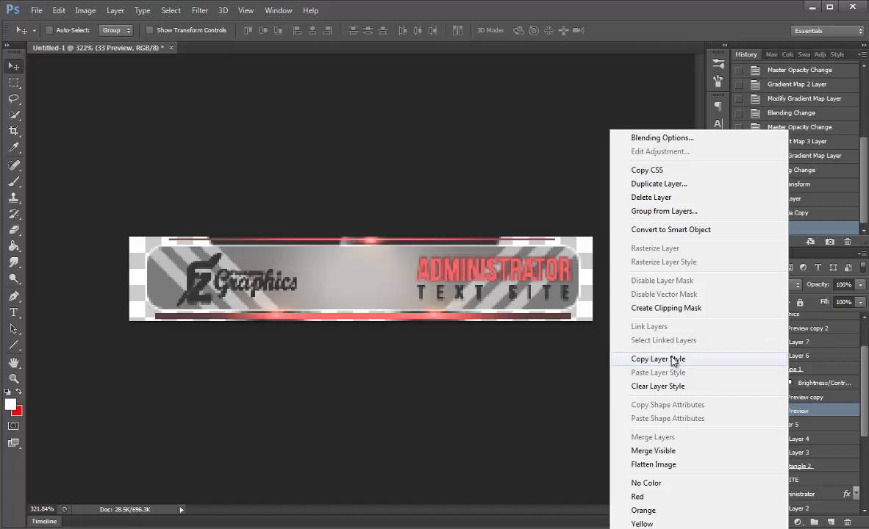
{"action": "left_click", "coordinate": [666, 308]}
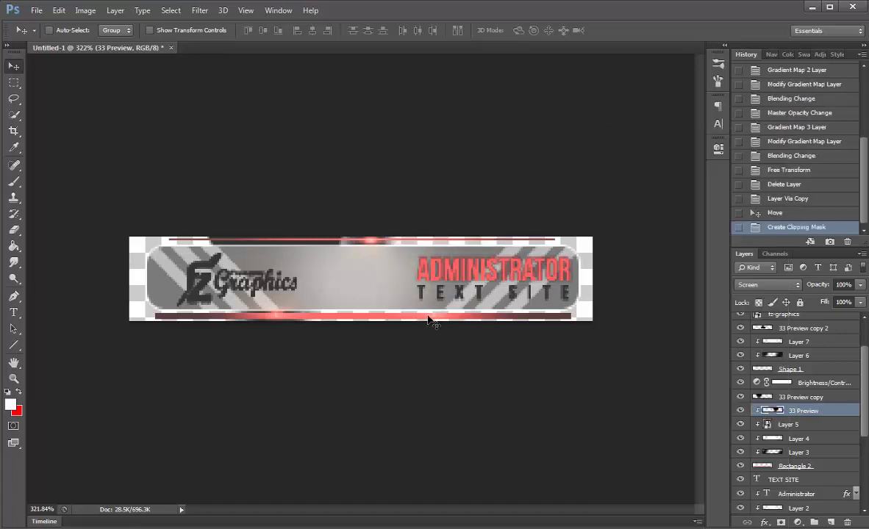
{"action": "right_click", "coordinate": [761, 397]}
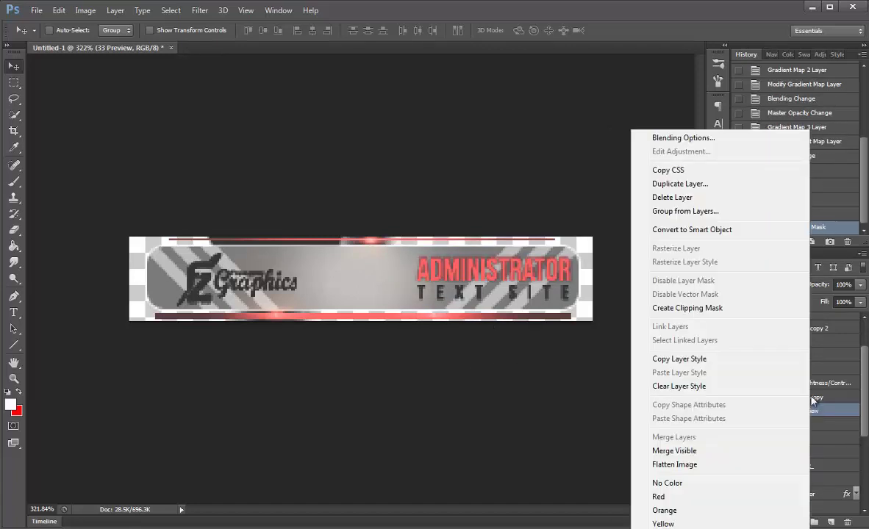
{"action": "left_click", "coordinate": [648, 309]}
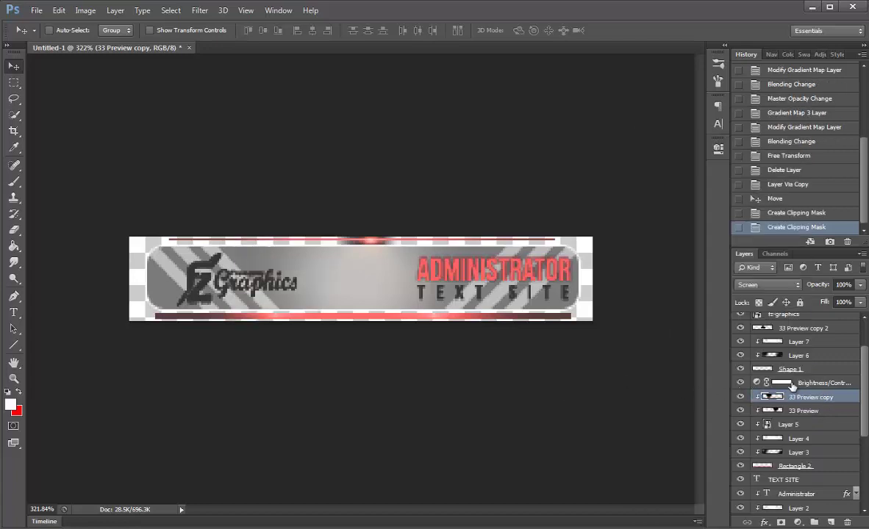
Step: Turn the Brightness/Contrast adjustment back on at 62% opacity
{"action": "left_click", "coordinate": [741, 384]}
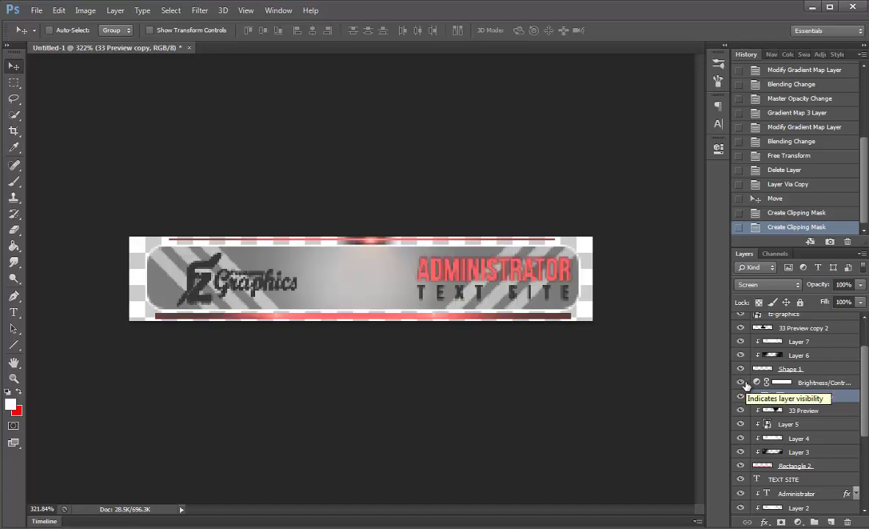
{"action": "left_click", "coordinate": [803, 383]}
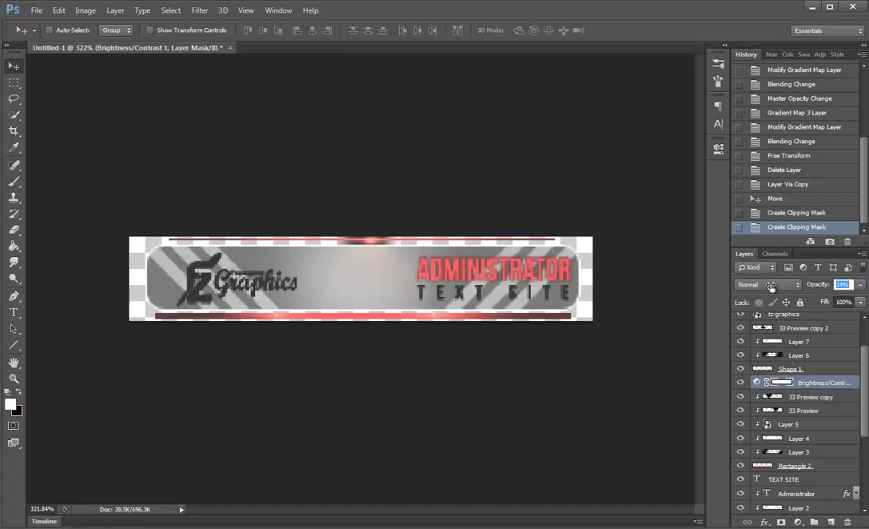
{"action": "mouse_move", "coordinate": [818, 285]}
{"action": "left_mouse_down"}
{"action": "mouse_move", "coordinate": [781, 287]}
{"action": "mouse_move", "coordinate": [797, 289]}
{"action": "left_mouse_up"}
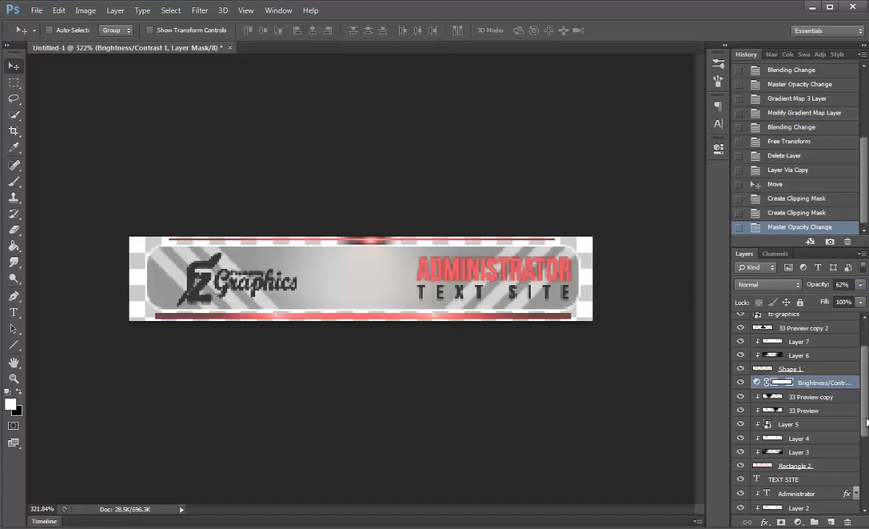
Step: Clip 33 Preview copy 2 to the layer below with Ctrl+Alt+G
{"action": "scroll", "coordinate": [818, 326], "scroll_direction": "up", "scroll_amount": 2}
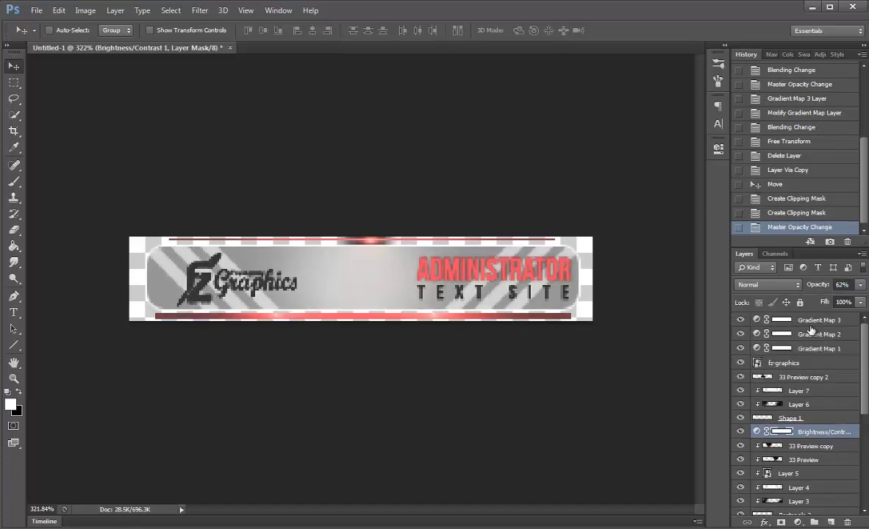
{"action": "right_click", "coordinate": [802, 377]}
{"action": "key", "text": "Escape"}
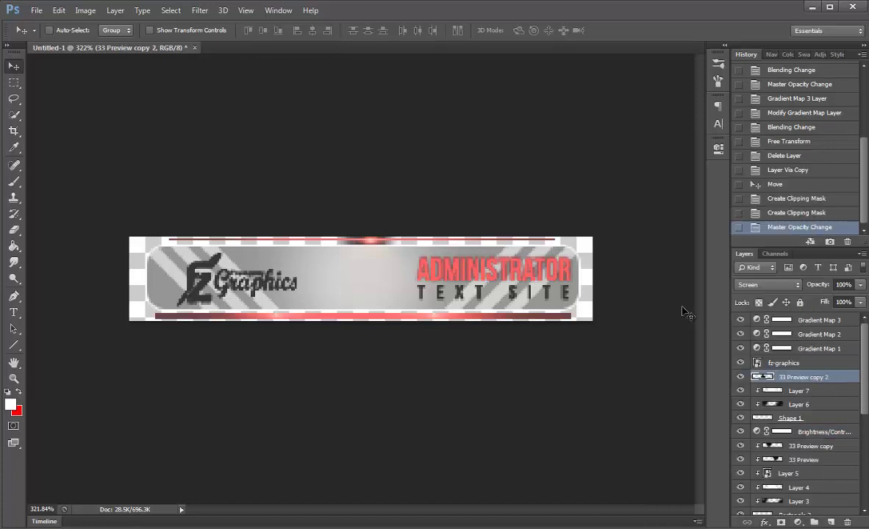
{"action": "key", "text": "ctrl+alt+g"}
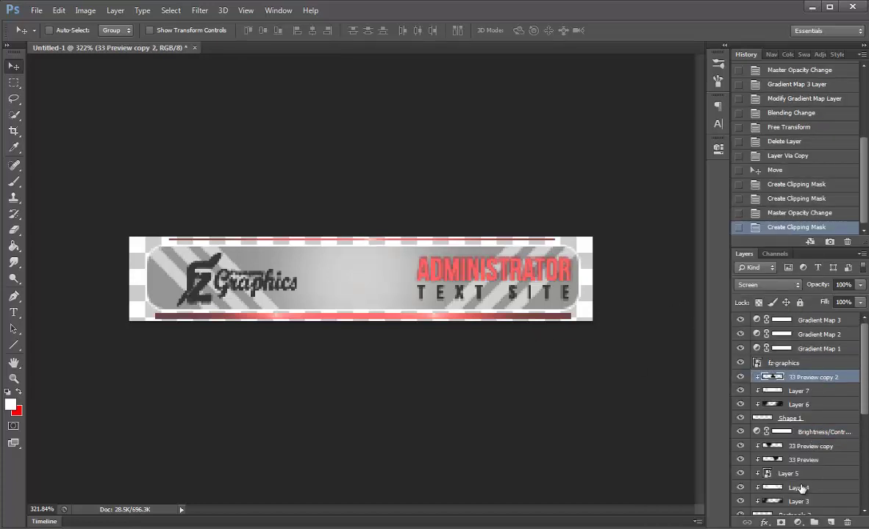
Step: Select 33 Preview copy and nudge its glow 6 px right along the red bar
{"action": "scroll", "coordinate": [801, 488], "scroll_direction": "down", "scroll_amount": 5}
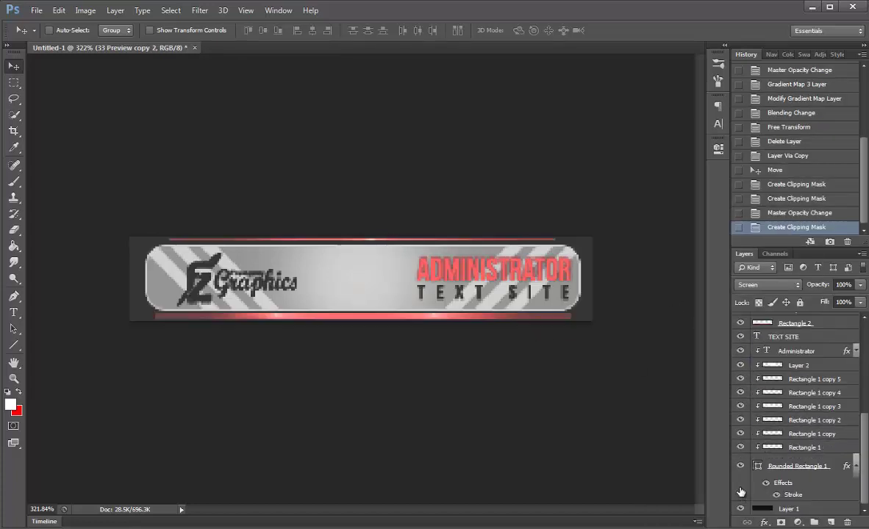
{"action": "scroll", "coordinate": [454, 351], "scroll_direction": "down", "scroll_amount": 3}
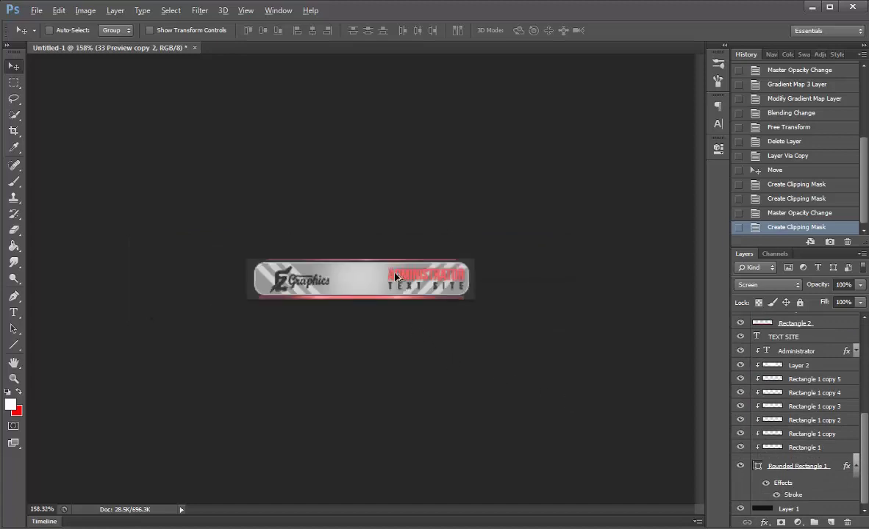
{"action": "scroll", "coordinate": [395, 276], "scroll_direction": "up", "scroll_amount": 2}
{"action": "scroll", "coordinate": [388, 272], "scroll_direction": "up", "scroll_amount": 2}
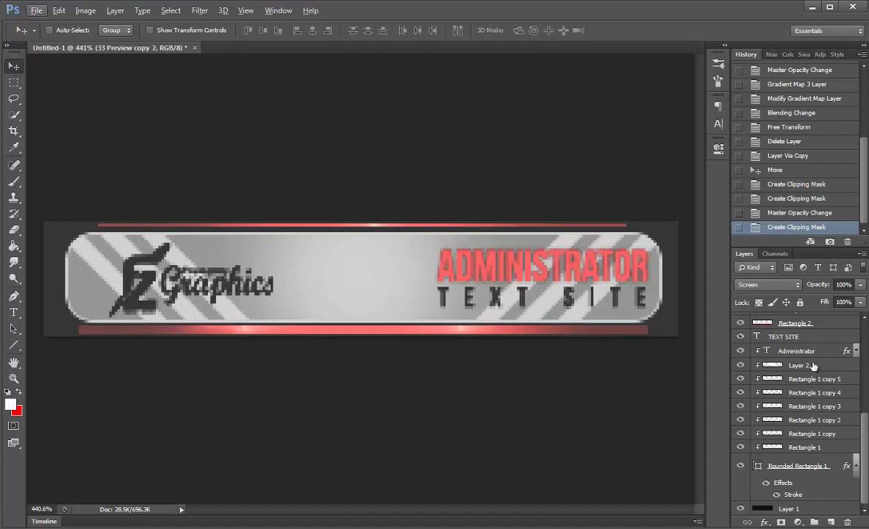
{"action": "left_click", "coordinate": [818, 422]}
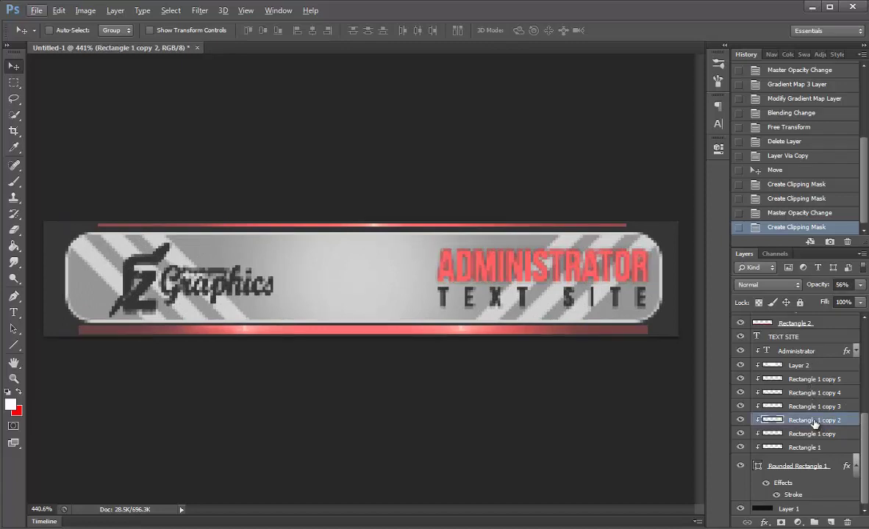
{"action": "scroll", "coordinate": [817, 418], "scroll_direction": "up", "scroll_amount": 2}
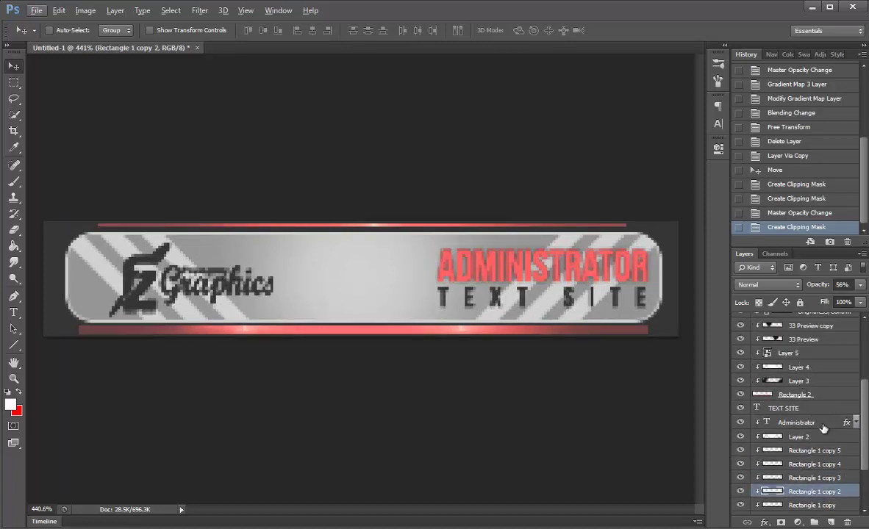
{"action": "scroll", "coordinate": [811, 400], "scroll_direction": "up", "scroll_amount": 1}
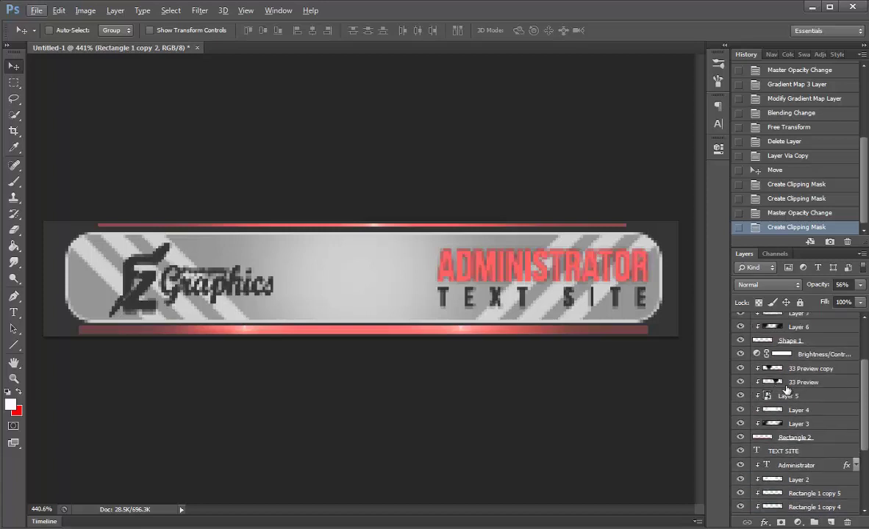
{"action": "scroll", "coordinate": [805, 397], "scroll_direction": "up", "scroll_amount": 1}
{"action": "left_click", "coordinate": [816, 383]}
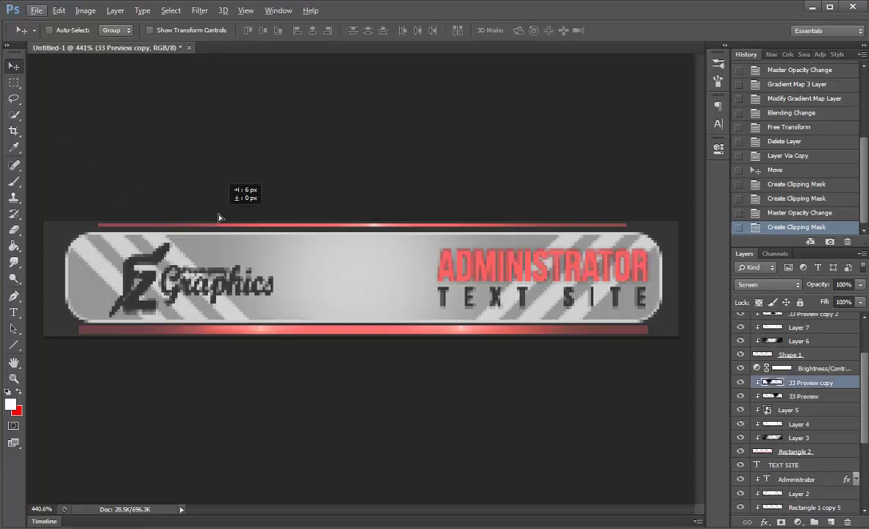
{"action": "left_click_drag", "start_coordinate": [210, 217], "coordinate": [219, 215]}
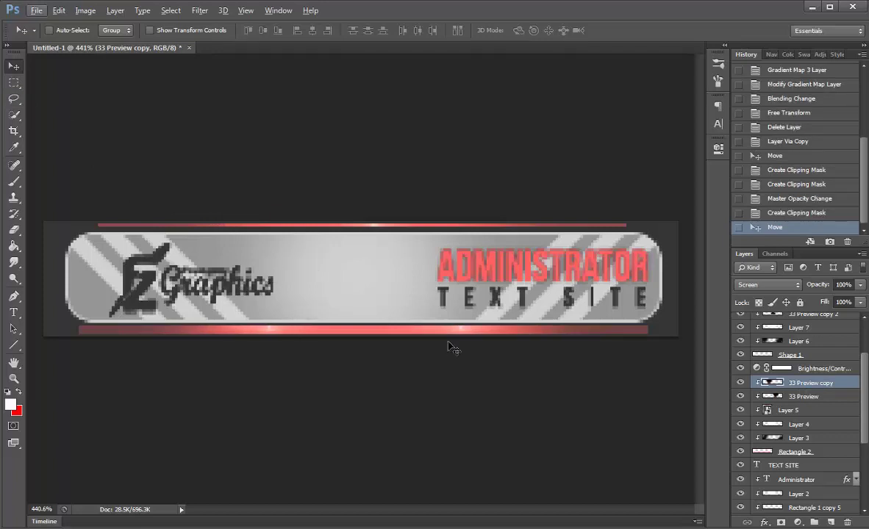
{"action": "scroll", "coordinate": [809, 368], "scroll_direction": "up", "scroll_amount": 3}
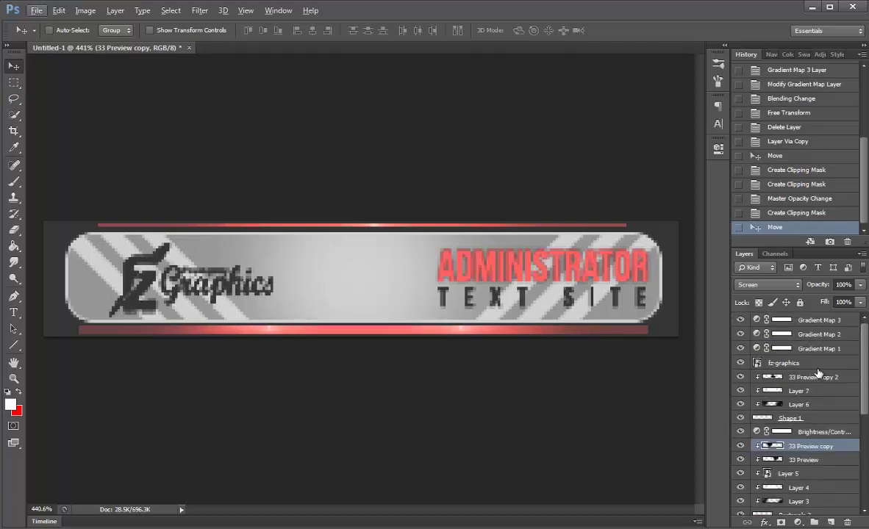
Step: Add Gradient Map 4 using the Violet, Orange preset
{"action": "left_click", "coordinate": [818, 322]}
{"action": "left_click", "coordinate": [718, 148]}
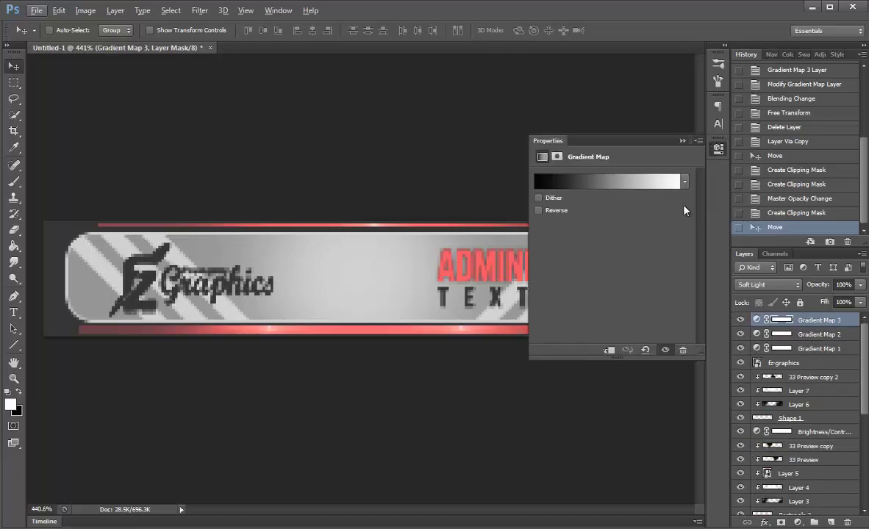
{"action": "left_click", "coordinate": [721, 150]}
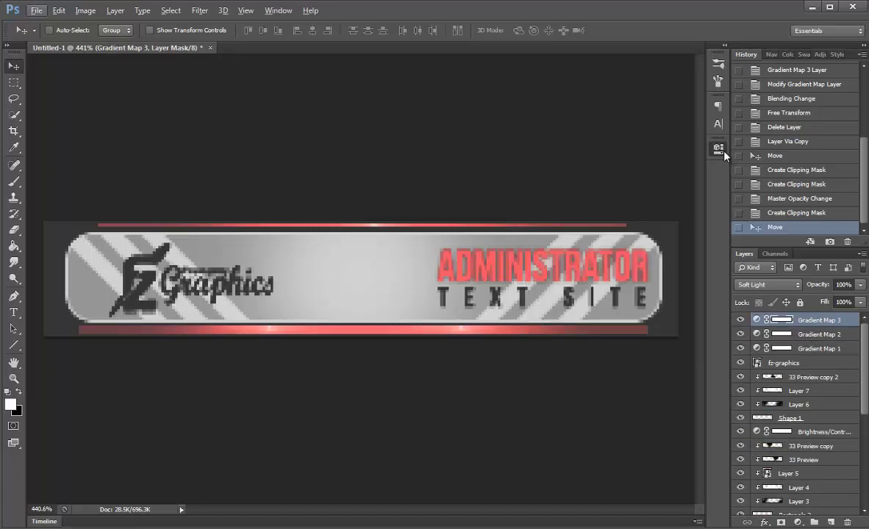
{"action": "left_click", "coordinate": [798, 522]}
{"action": "left_click", "coordinate": [787, 500]}
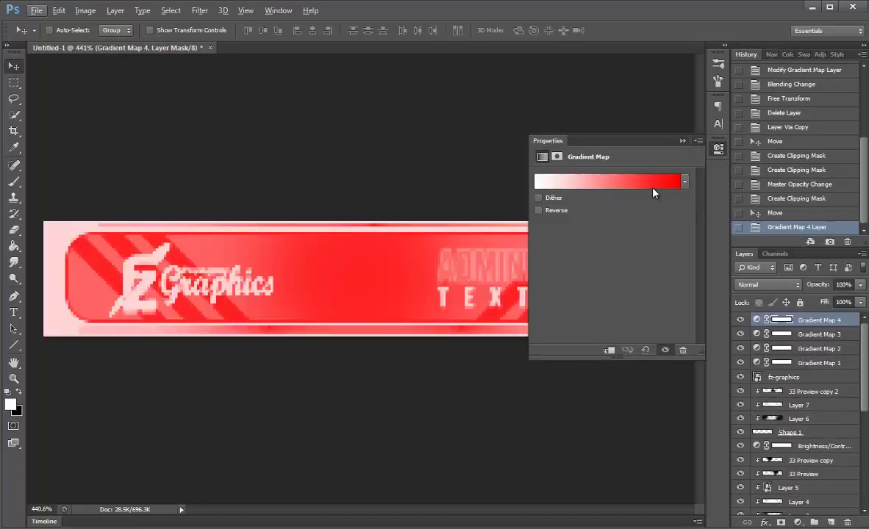
{"action": "left_click", "coordinate": [602, 181]}
{"action": "left_click", "coordinate": [595, 87]}
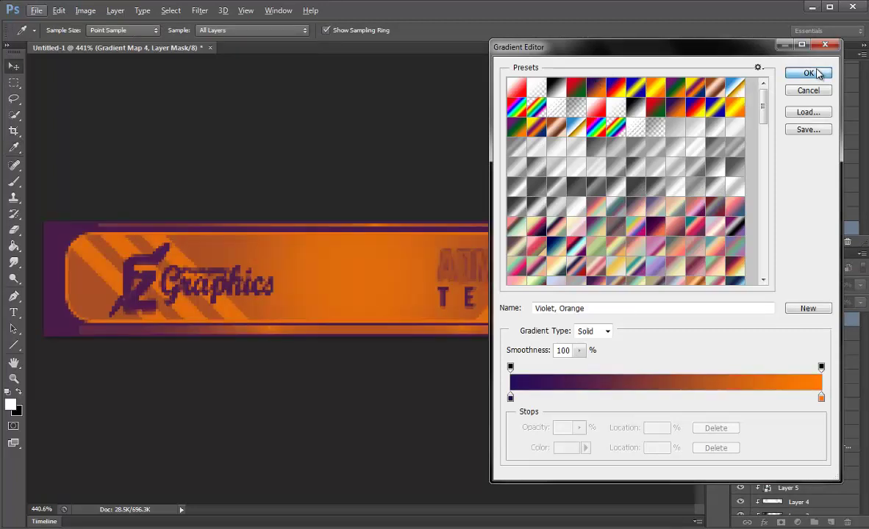
{"action": "left_click", "coordinate": [808, 73]}
Step: Blend Gradient Map 4 in Soft Light at 7% opacity
{"action": "left_click", "coordinate": [765, 285]}
{"action": "left_click", "coordinate": [748, 456]}
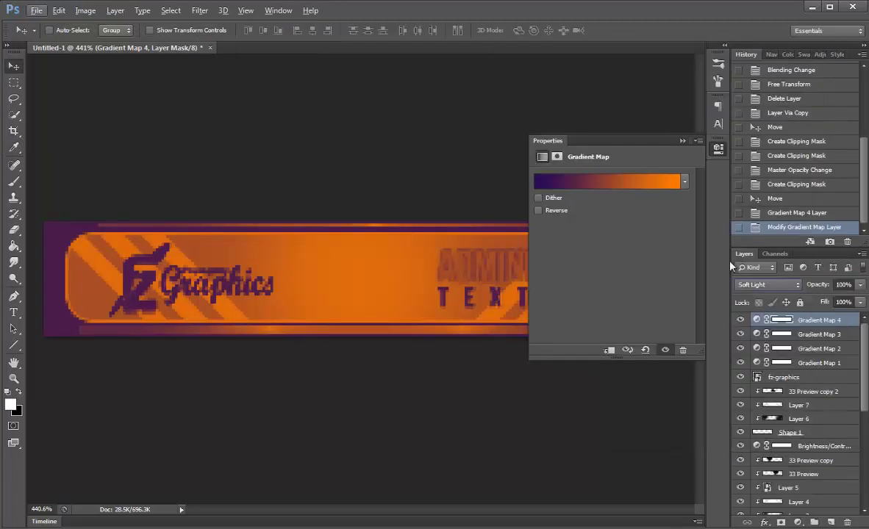
{"action": "left_click", "coordinate": [682, 140]}
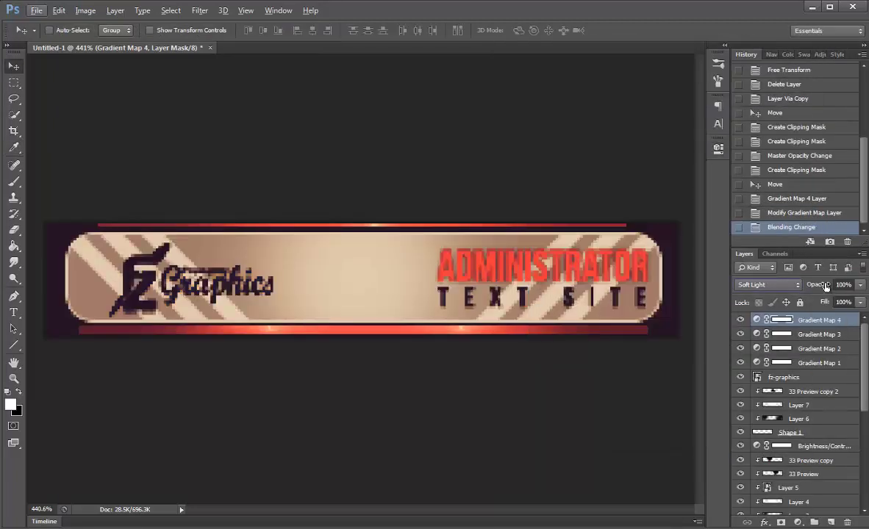
{"action": "left_click_drag", "start_coordinate": [831, 285], "coordinate": [826, 286]}
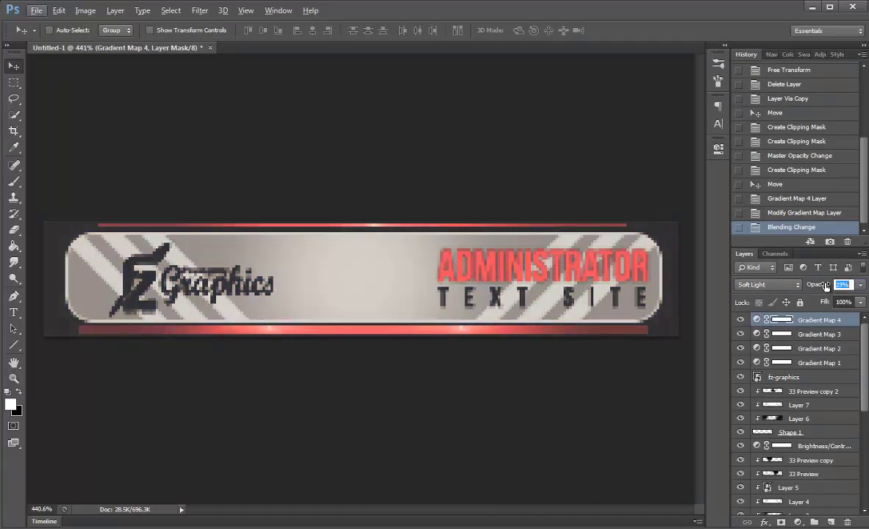
{"action": "type", "text": "7"}
{"action": "key", "text": "Return"}
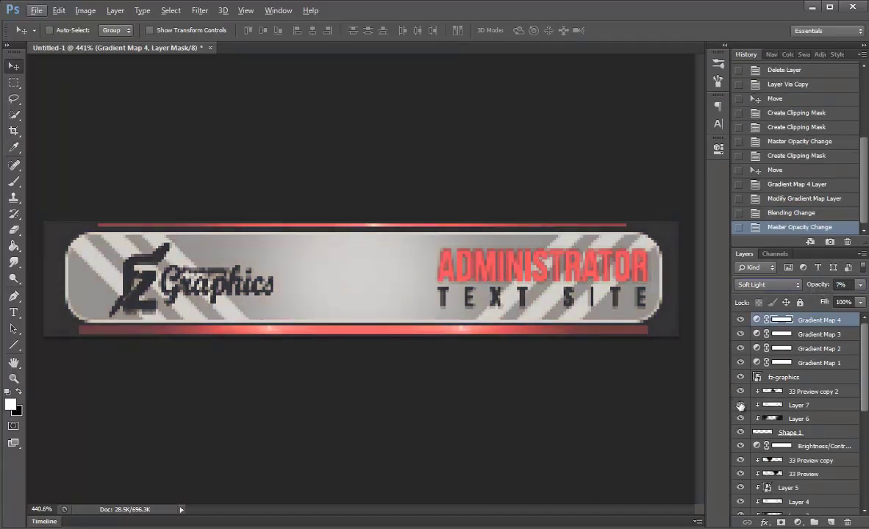
{"action": "left_click", "coordinate": [798, 522]}
Step: Add Gradient Map 5 with a light blue preset whose left stop is dark navy
{"action": "left_click", "coordinate": [784, 498]}
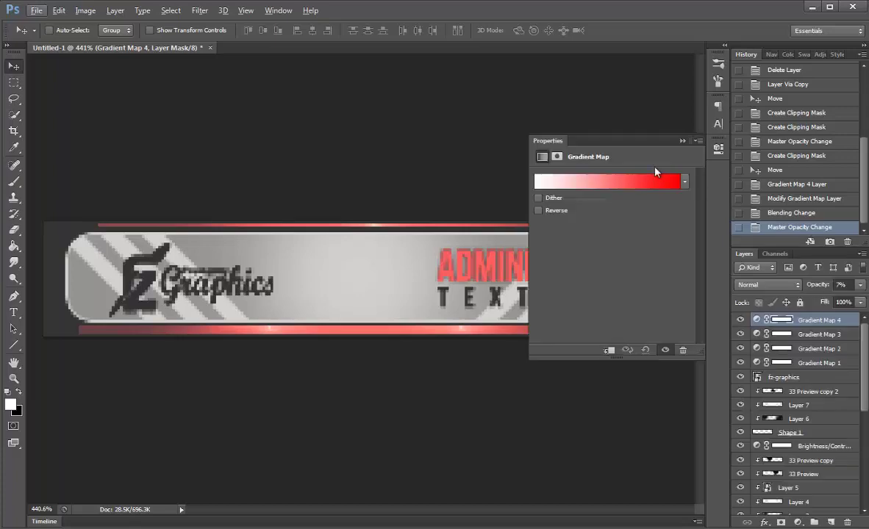
{"action": "left_click", "coordinate": [623, 184]}
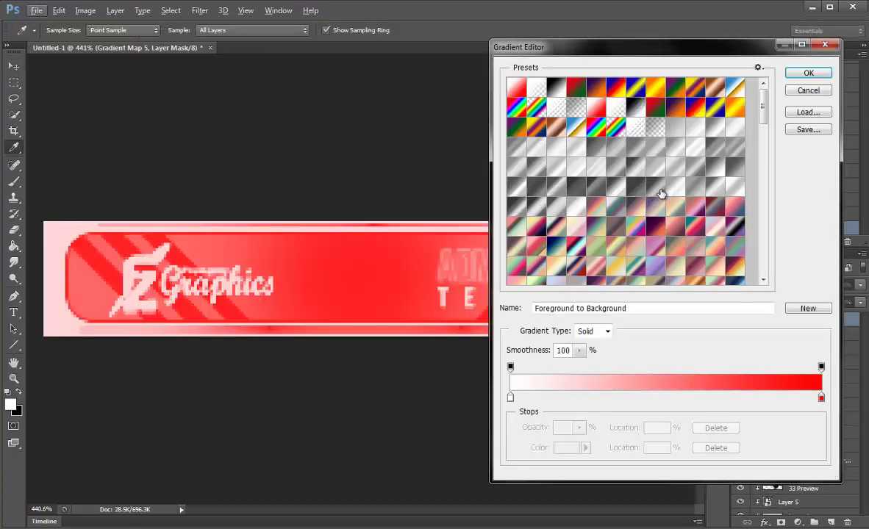
{"action": "mouse_move", "coordinate": [769, 110]}
{"action": "left_mouse_down"}
{"action": "mouse_move", "coordinate": [762, 171]}
{"action": "mouse_move", "coordinate": [786, 197]}
{"action": "mouse_move", "coordinate": [795, 272]}
{"action": "mouse_move", "coordinate": [758, 255]}
{"action": "left_mouse_up"}
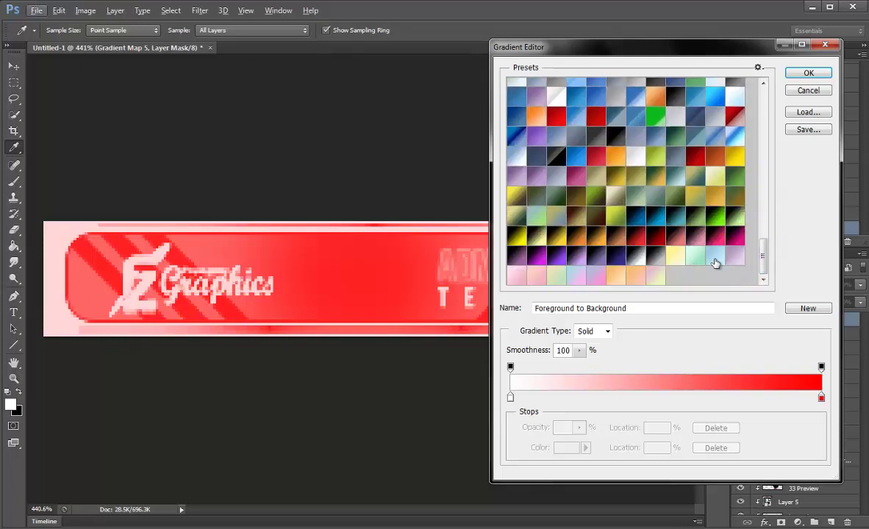
{"action": "left_click", "coordinate": [715, 256]}
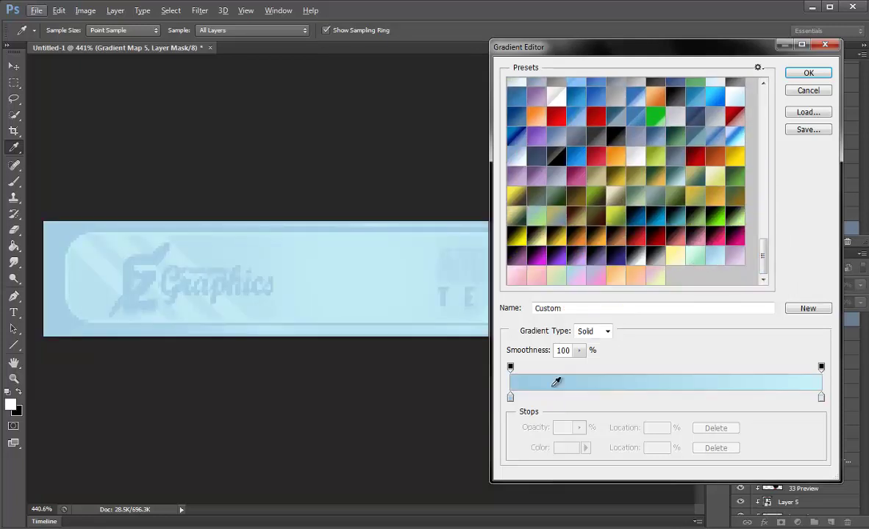
{"action": "left_click", "coordinate": [511, 398]}
{"action": "left_click", "coordinate": [565, 447]}
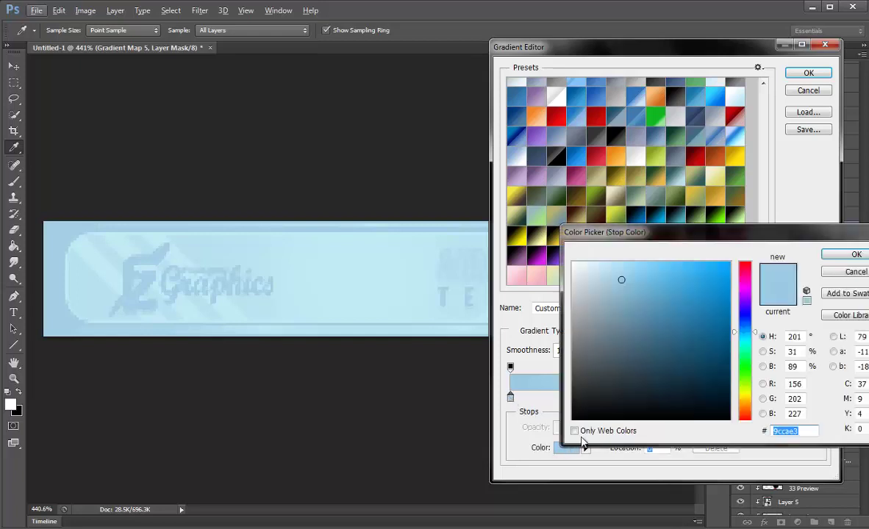
{"action": "left_click_drag", "start_coordinate": [687, 352], "coordinate": [687, 386]}
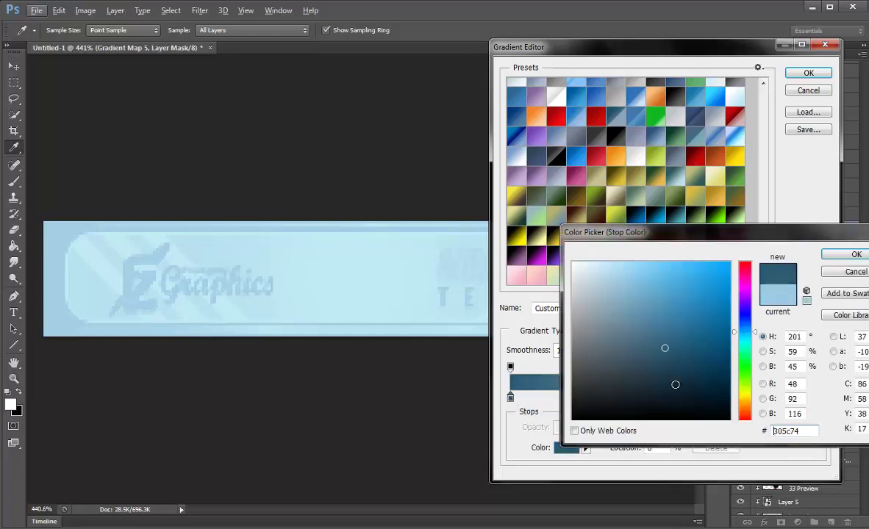
{"action": "left_click", "coordinate": [857, 254]}
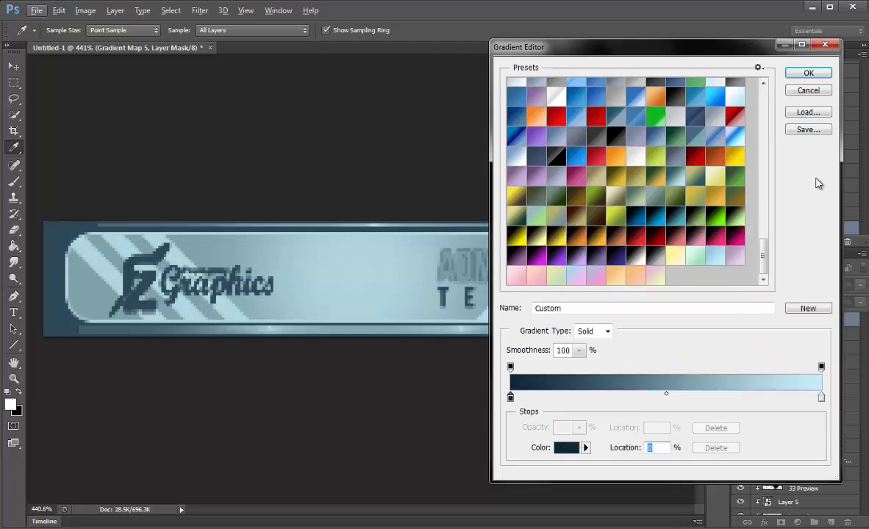
{"action": "left_click", "coordinate": [809, 73]}
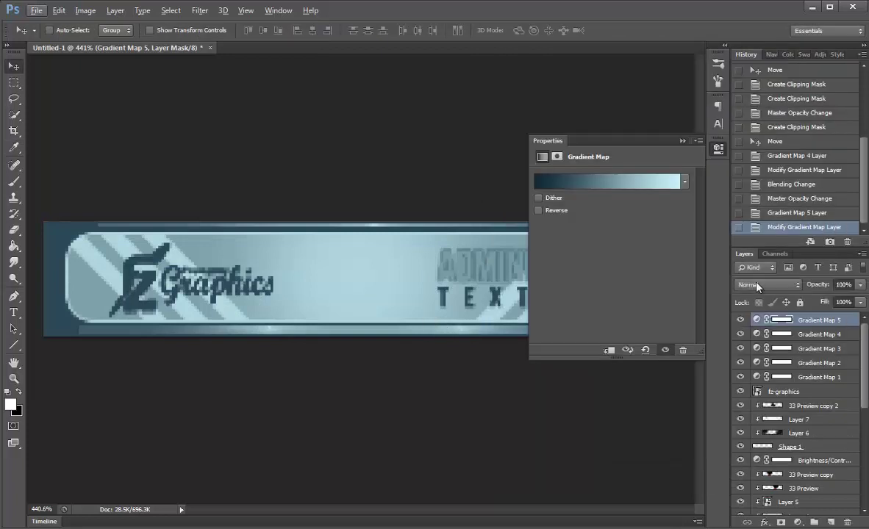
Step: Blend Gradient Map 5 in Lighten mode at 61% opacity
{"action": "left_click", "coordinate": [757, 286]}
{"action": "left_click", "coordinate": [746, 373]}
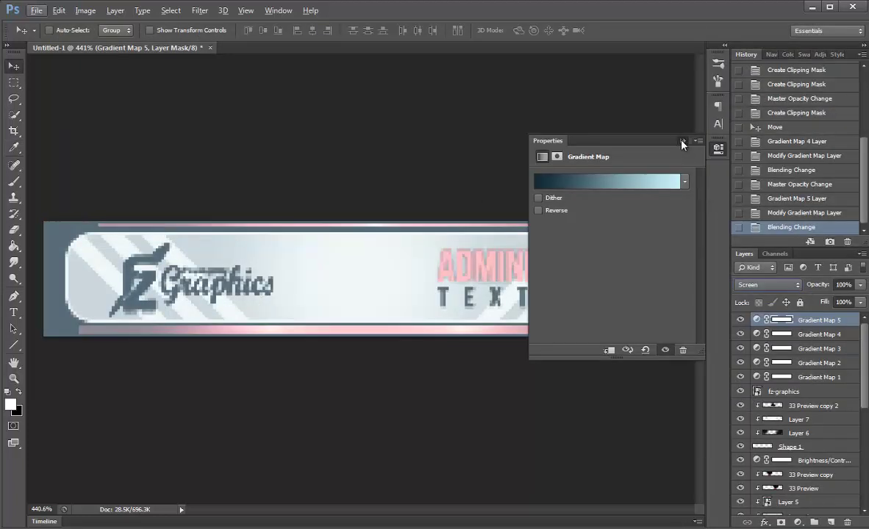
{"action": "left_click", "coordinate": [683, 141]}
{"action": "key", "text": "shift+minus"}
{"action": "left_click_drag", "start_coordinate": [825, 286], "coordinate": [825, 287]}
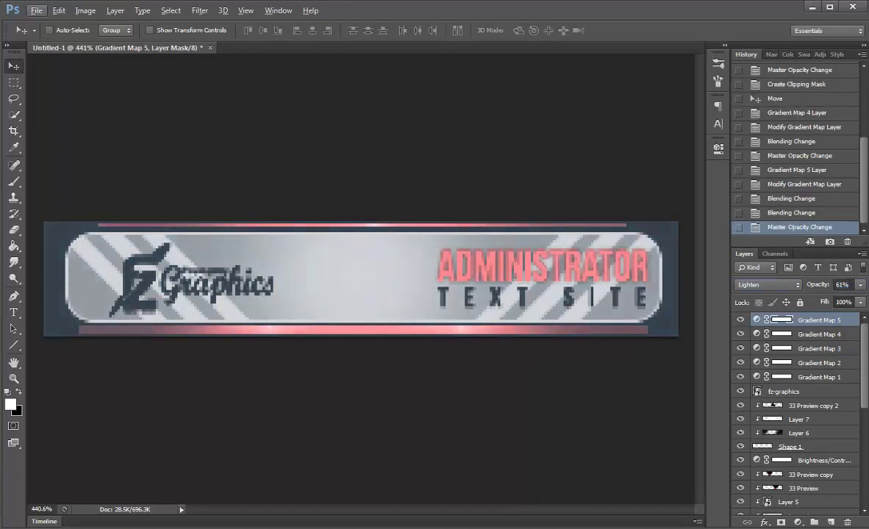
{"action": "left_click", "coordinate": [798, 523]}
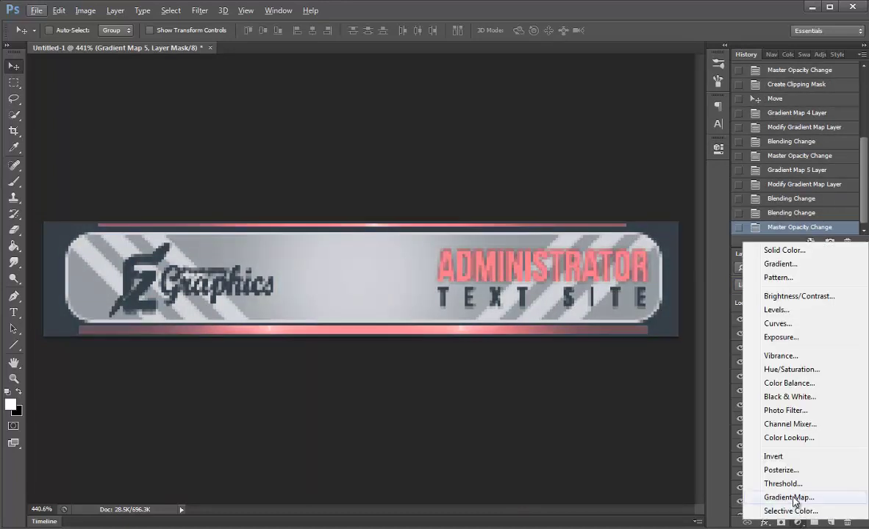
Step: Add Curves 1, nudging the black point and lifting the Blue channel's highlights
{"action": "left_click", "coordinate": [783, 324]}
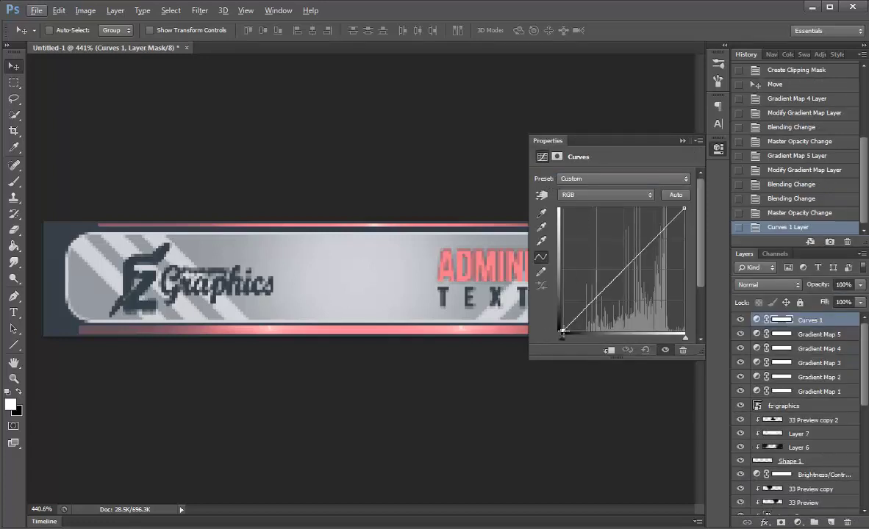
{"action": "left_click_drag", "start_coordinate": [561, 331], "coordinate": [564, 331]}
{"action": "left_click", "coordinate": [578, 194]}
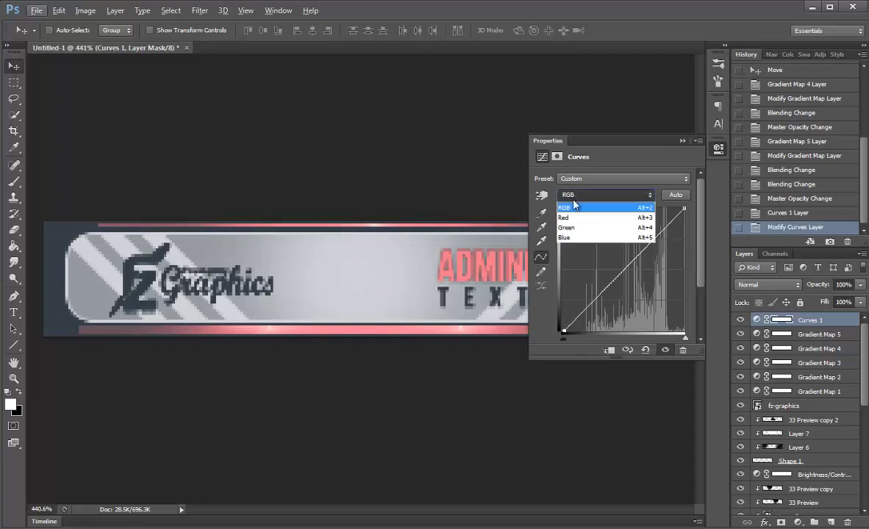
{"action": "left_click", "coordinate": [570, 224]}
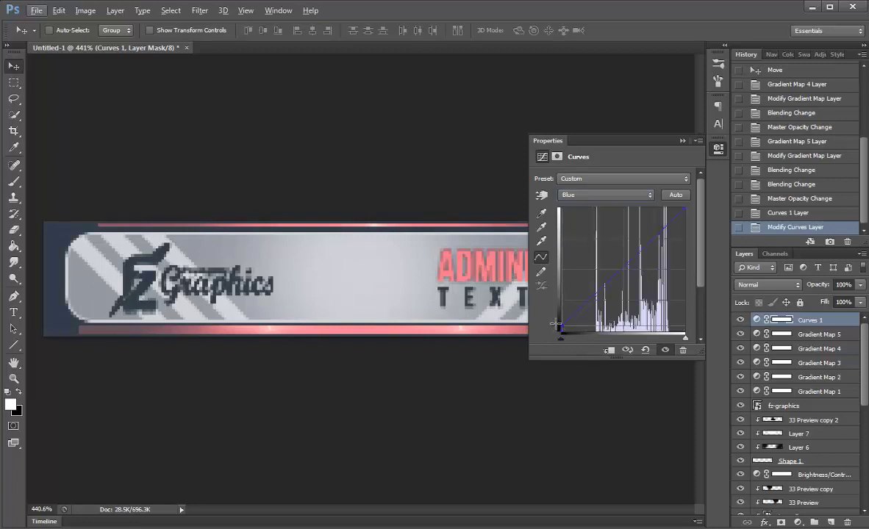
{"action": "mouse_move", "coordinate": [685, 209]}
{"action": "left_mouse_down"}
{"action": "mouse_move", "coordinate": [667, 209]}
{"action": "mouse_move", "coordinate": [685, 210]}
{"action": "left_mouse_up"}
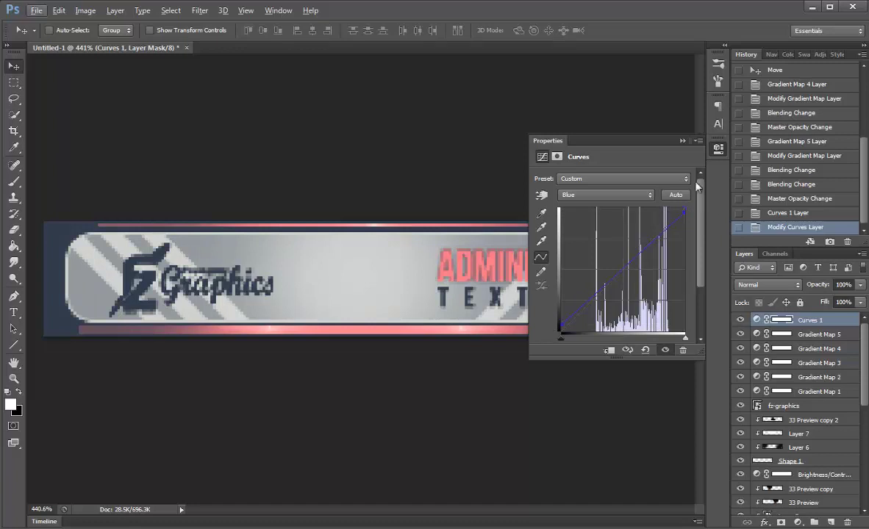
{"action": "left_click", "coordinate": [681, 142]}
Step: Hide Layer 1's dark navy backing so the banner shows on transparency
{"action": "scroll", "coordinate": [589, 410], "scroll_direction": "down", "scroll_amount": 4}
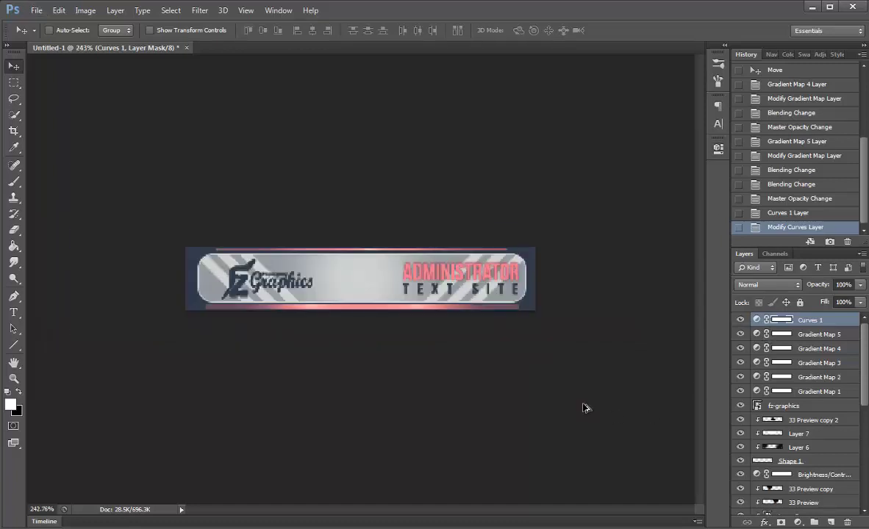
{"action": "scroll", "coordinate": [489, 367], "scroll_direction": "down", "scroll_amount": 1}
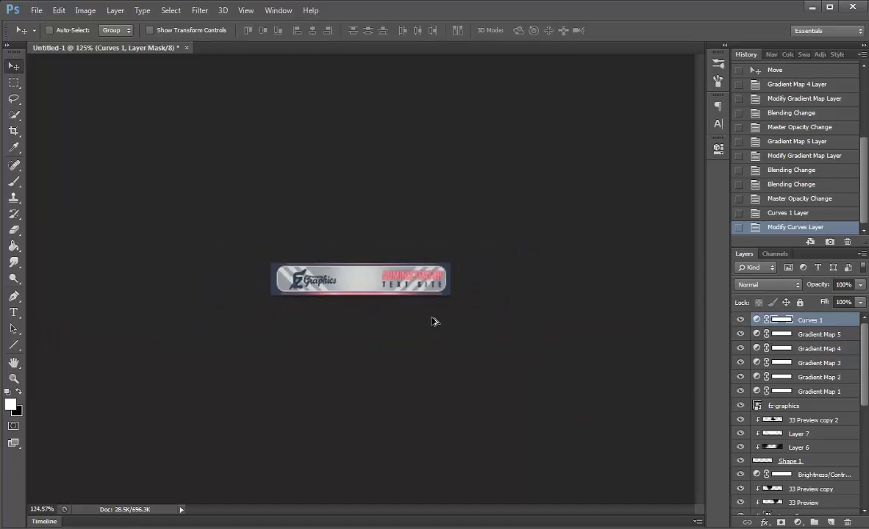
{"action": "scroll", "coordinate": [409, 307], "scroll_direction": "up", "scroll_amount": 1}
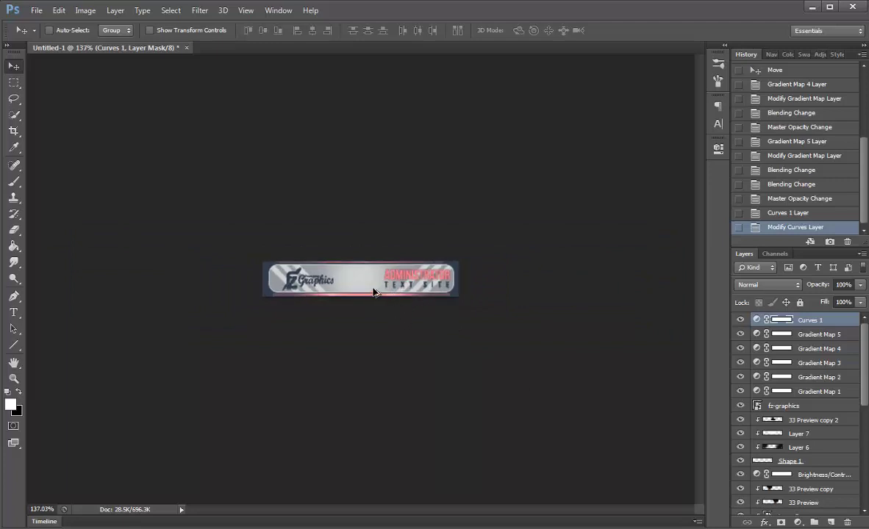
{"action": "scroll", "coordinate": [373, 292], "scroll_direction": "up", "scroll_amount": 5}
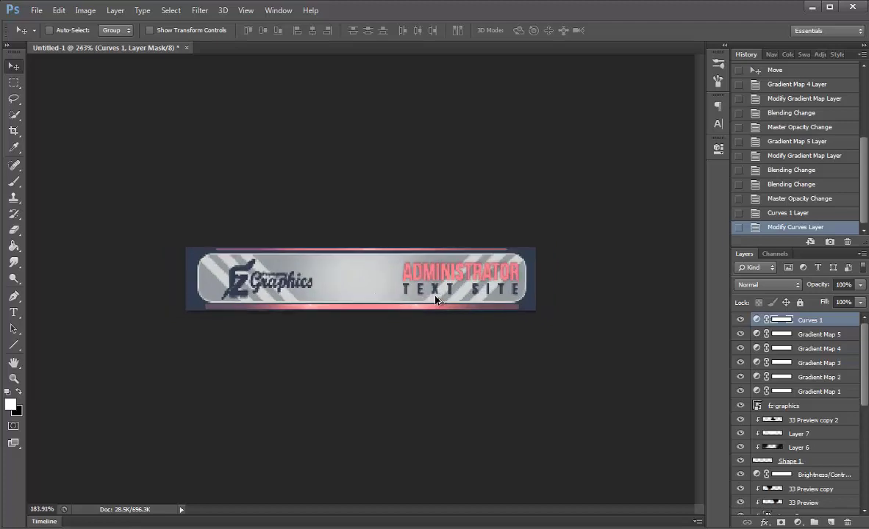
{"action": "scroll", "coordinate": [438, 298], "scroll_direction": "down", "scroll_amount": 3}
{"action": "scroll", "coordinate": [445, 297], "scroll_direction": "down", "scroll_amount": 1}
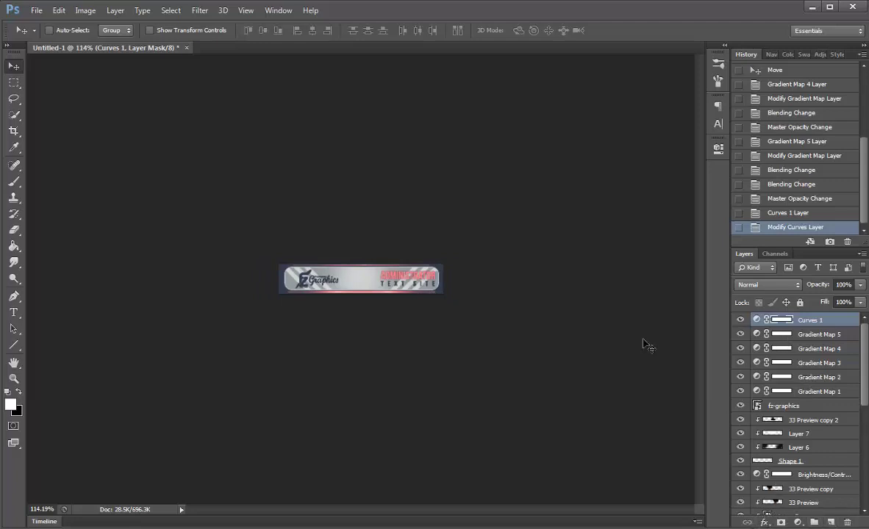
{"action": "scroll", "coordinate": [815, 430], "scroll_direction": "down", "scroll_amount": 5}
{"action": "scroll", "coordinate": [816, 441], "scroll_direction": "down", "scroll_amount": 5}
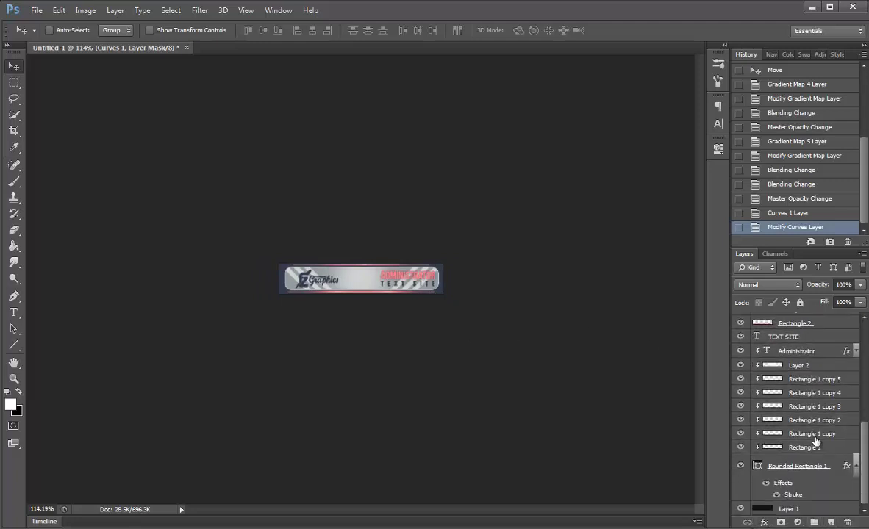
{"action": "left_click", "coordinate": [741, 509]}
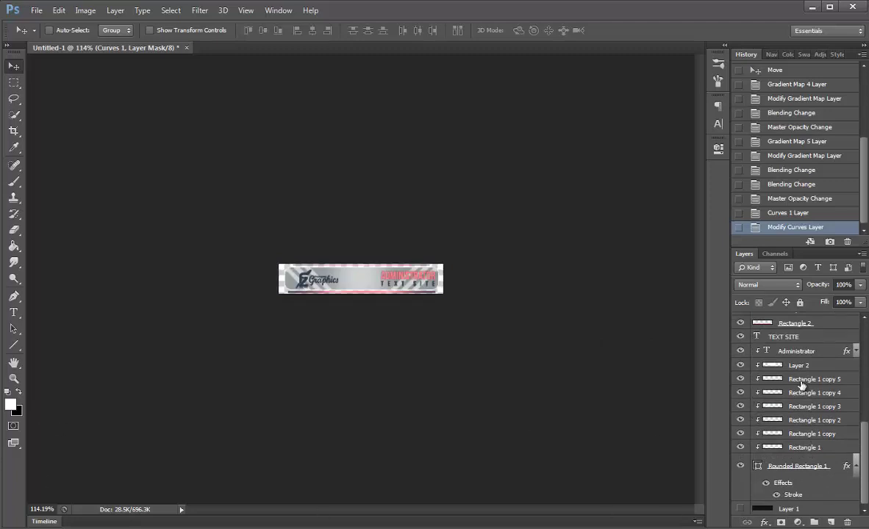
{"action": "scroll", "coordinate": [802, 387], "scroll_direction": "up", "scroll_amount": 5}
{"action": "scroll", "coordinate": [802, 386], "scroll_direction": "up", "scroll_amount": 5}
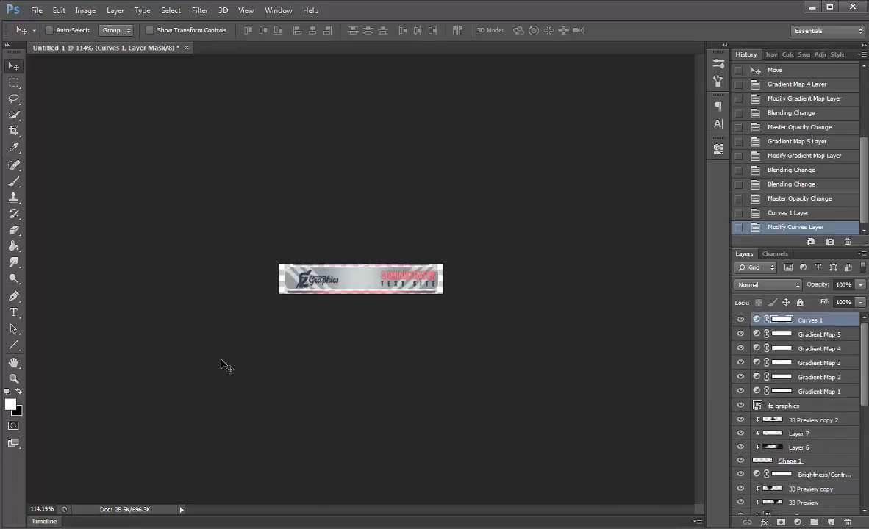
{"action": "left_click", "coordinate": [13, 445]}
{"action": "left_click", "coordinate": [13, 445]}
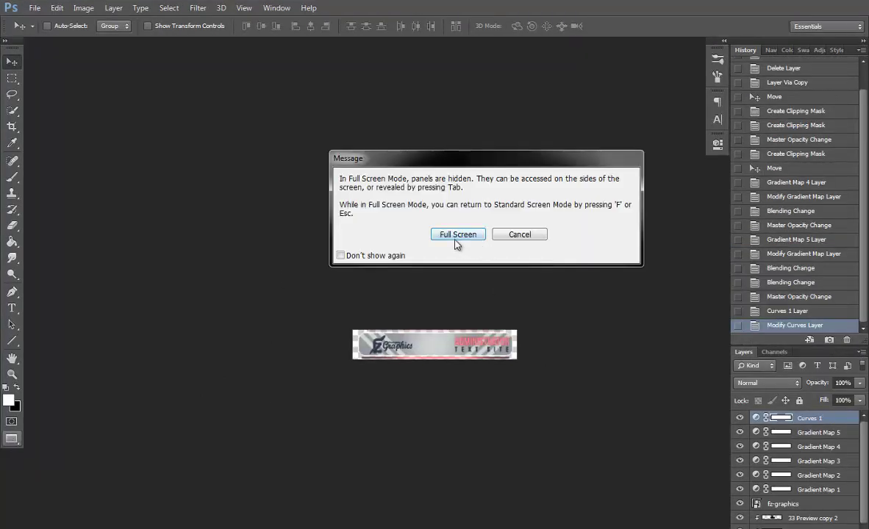
{"action": "left_click", "coordinate": [456, 235]}
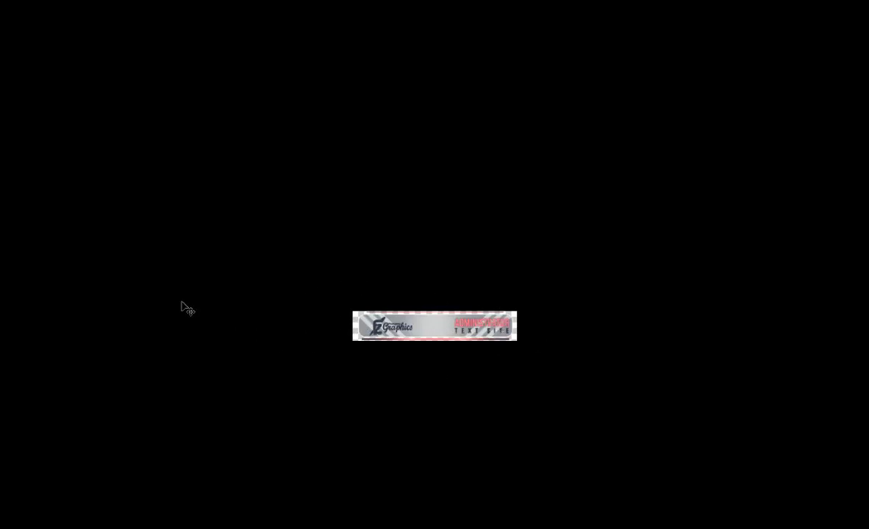
{"action": "mouse_move", "coordinate": [2, 294]}
{"action": "left_click", "coordinate": [12, 401]}
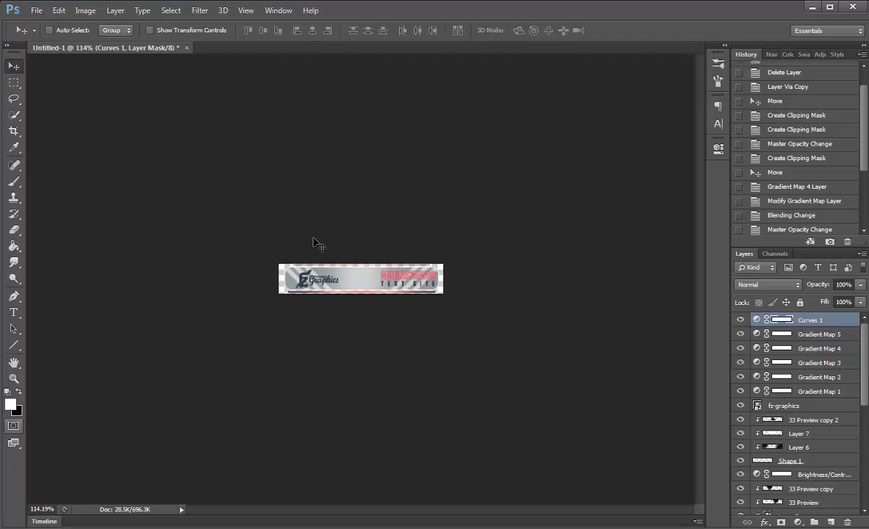
{"action": "key", "text": "alt"}
{"action": "scroll", "coordinate": [336, 253], "scroll_direction": "up", "scroll_amount": 4}
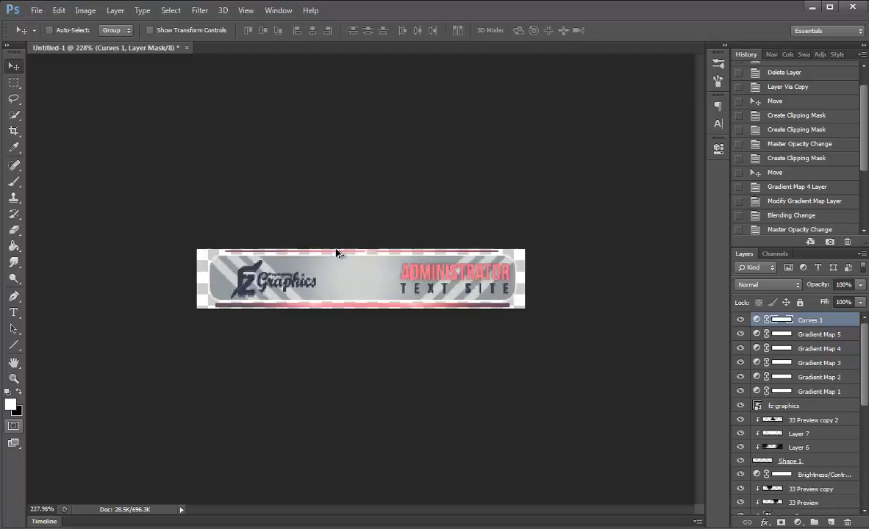
{"action": "scroll", "coordinate": [336, 254], "scroll_direction": "up", "scroll_amount": 1}
{"action": "scroll", "coordinate": [336, 254], "scroll_direction": "up", "scroll_amount": 2}
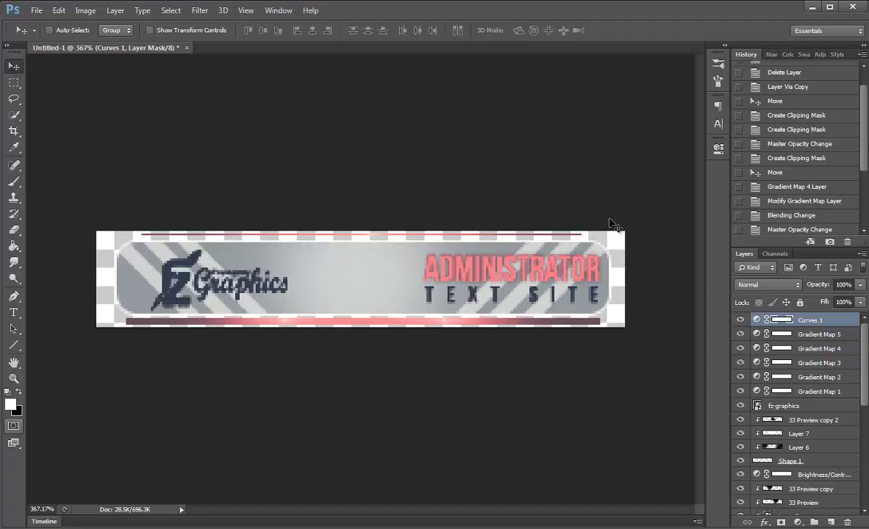